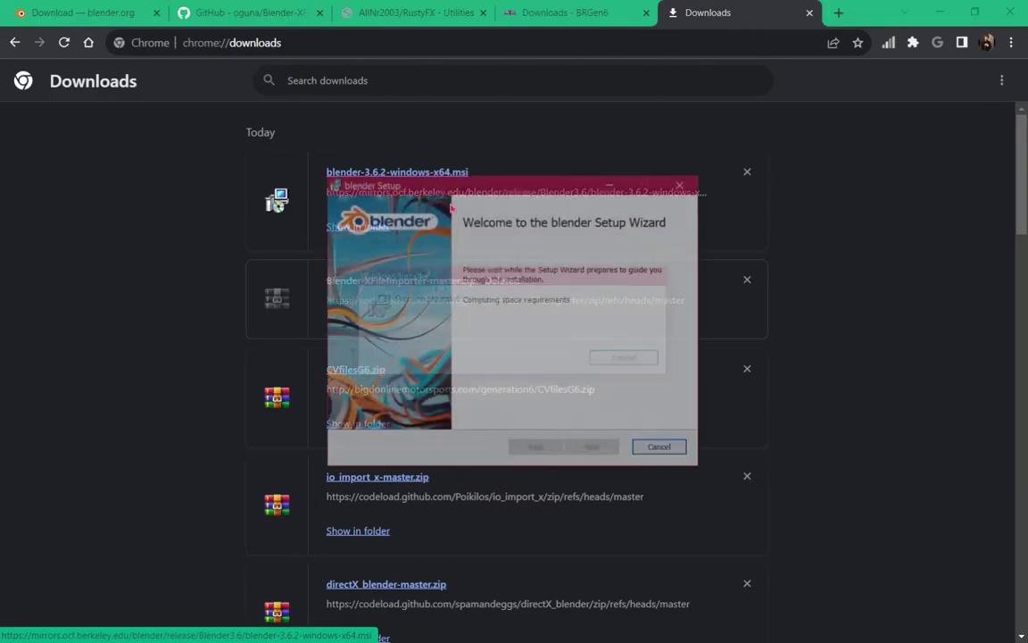
Accept the GNU licence, install Blender 3.6.2 with default options and finish the wizard.
left_click(592, 449)
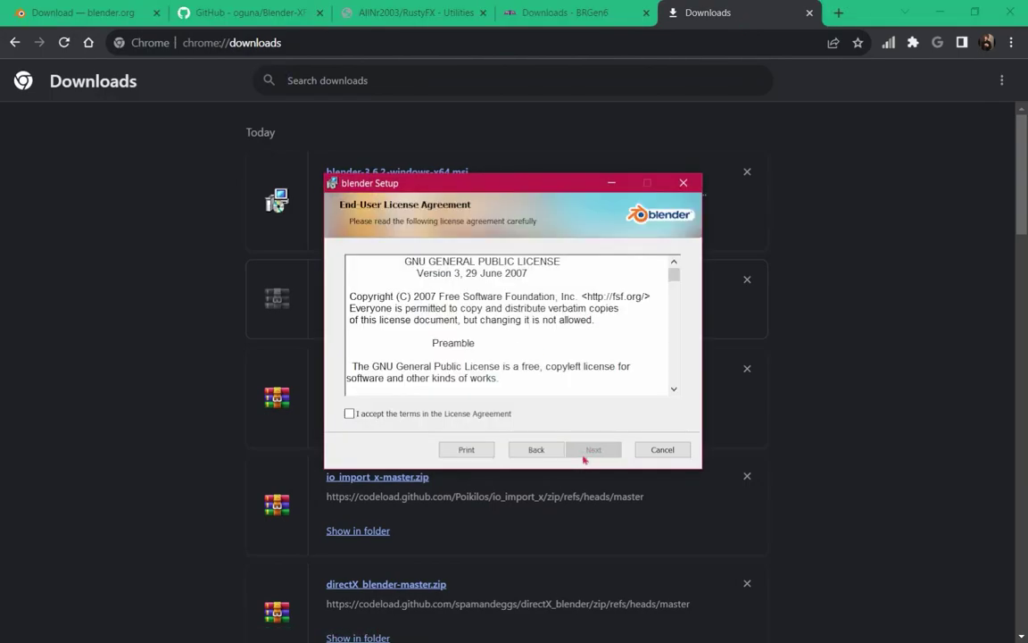
left_click(484, 413)
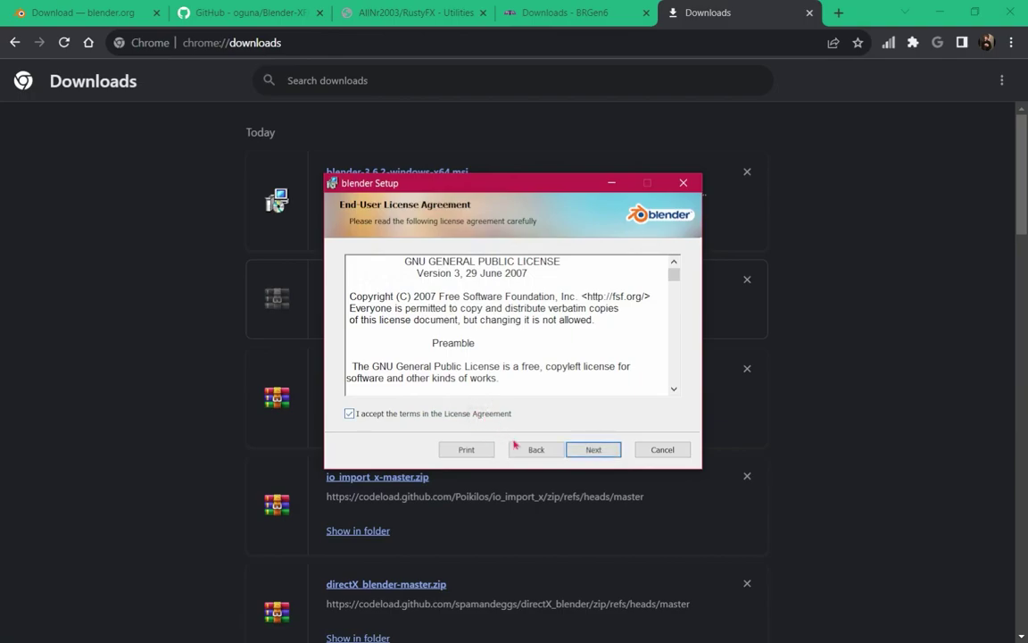
left_click(593, 450)
left_click(592, 451)
left_click(595, 452)
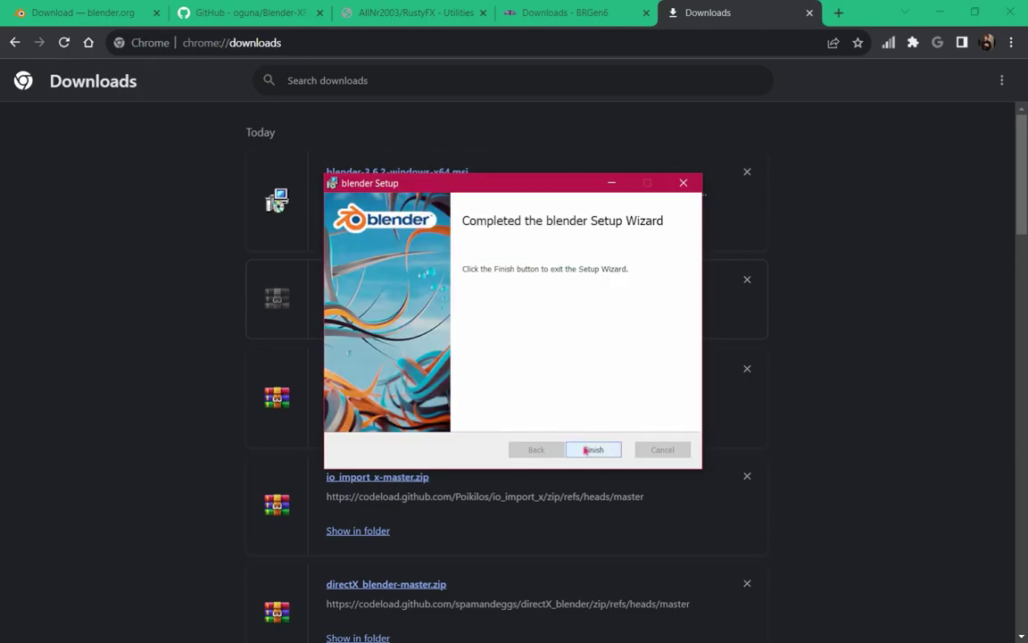
left_click(593, 452)
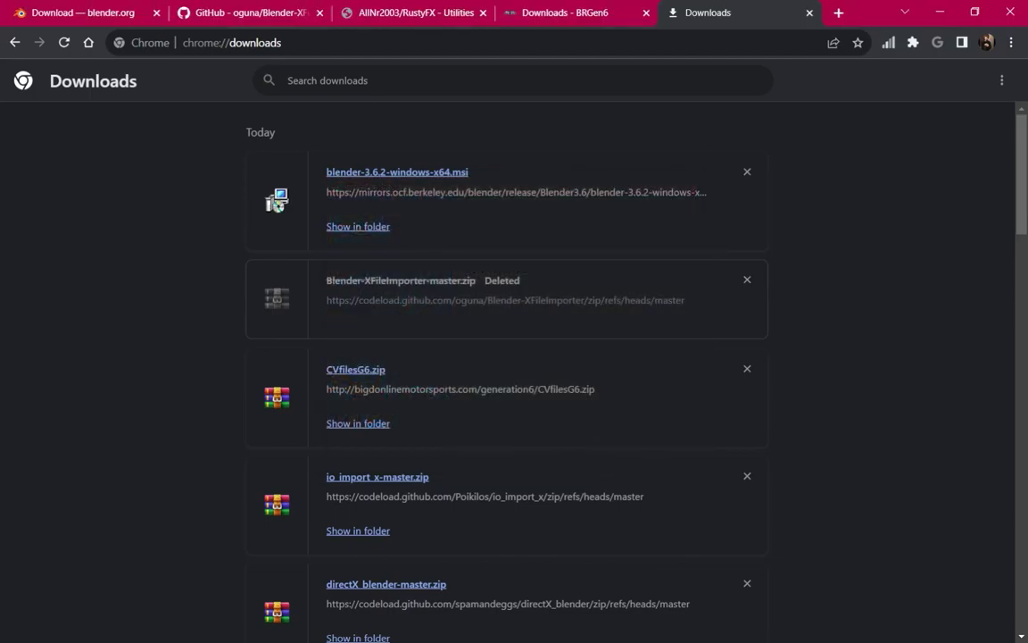
left_click(29, 624)
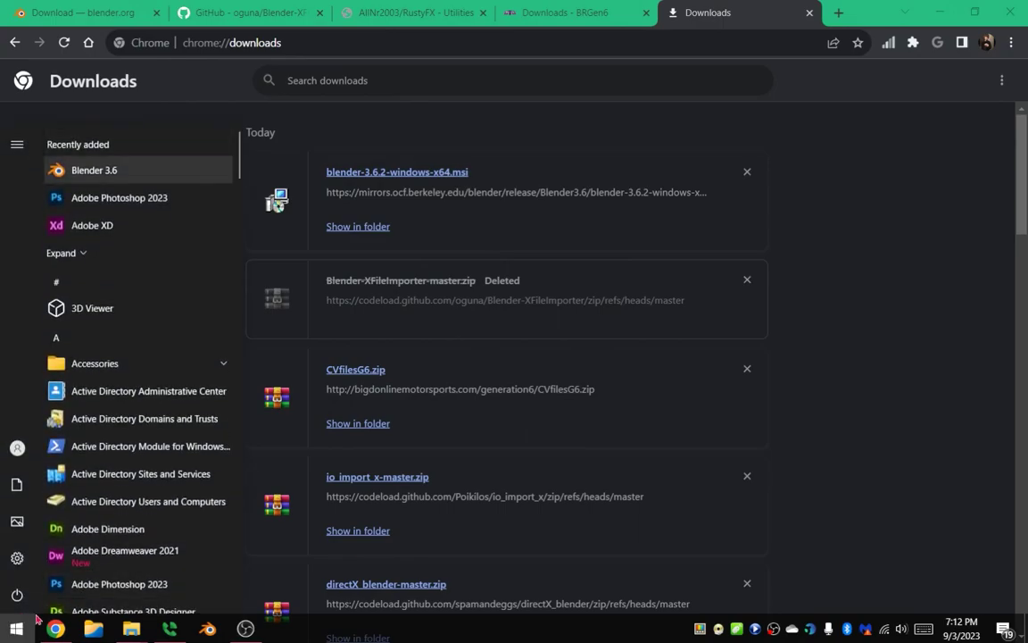
Launch Blender 3.6, minimise it and return to the GitHub Blender-XFileImporter tab.
key("Return")
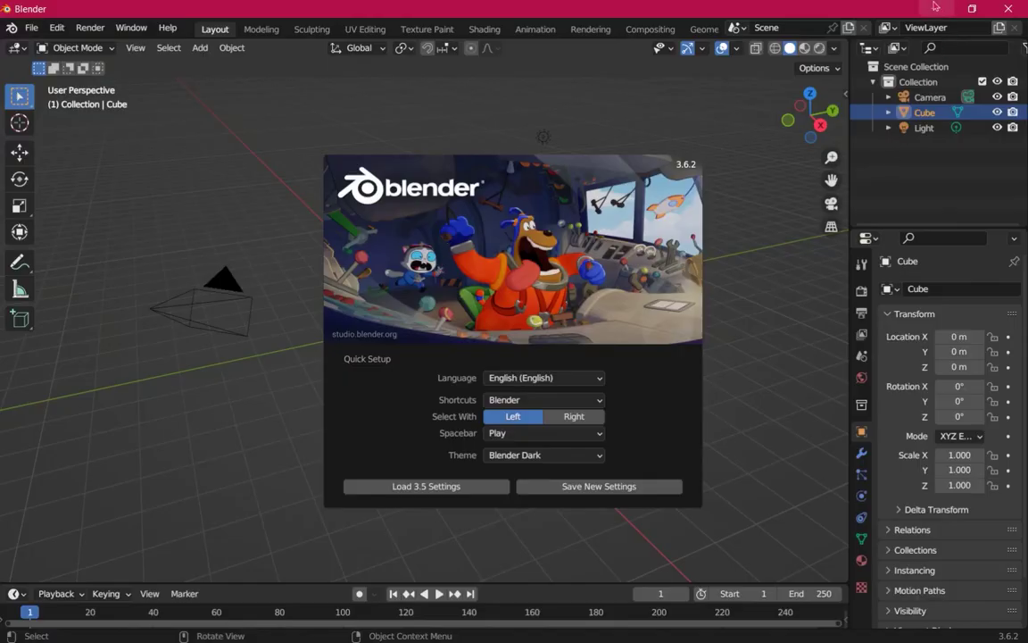
left_click(925, 11)
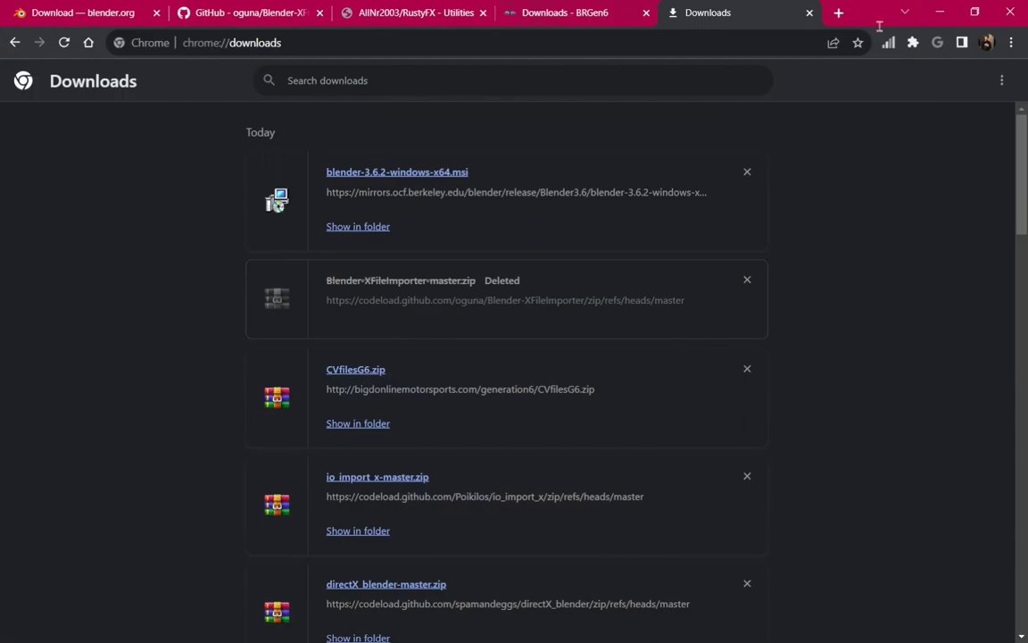
key("ctrl+2")
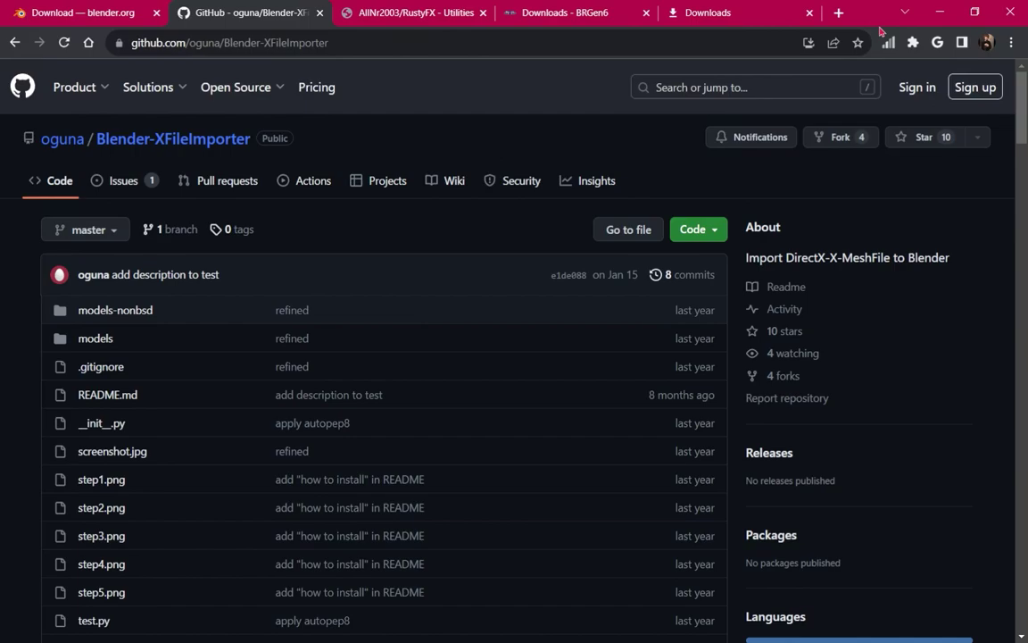
Browse the RustyFX Utilities and BRGen6 template download pages in the other tabs.
key("ctrl+Tab")
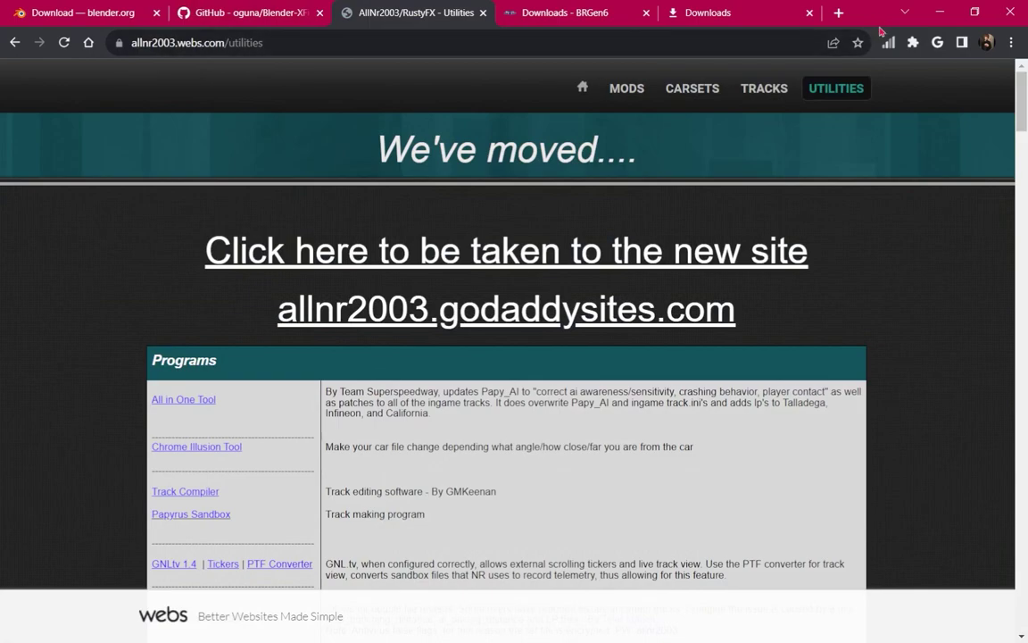
scroll(879, 25, "down", 3)
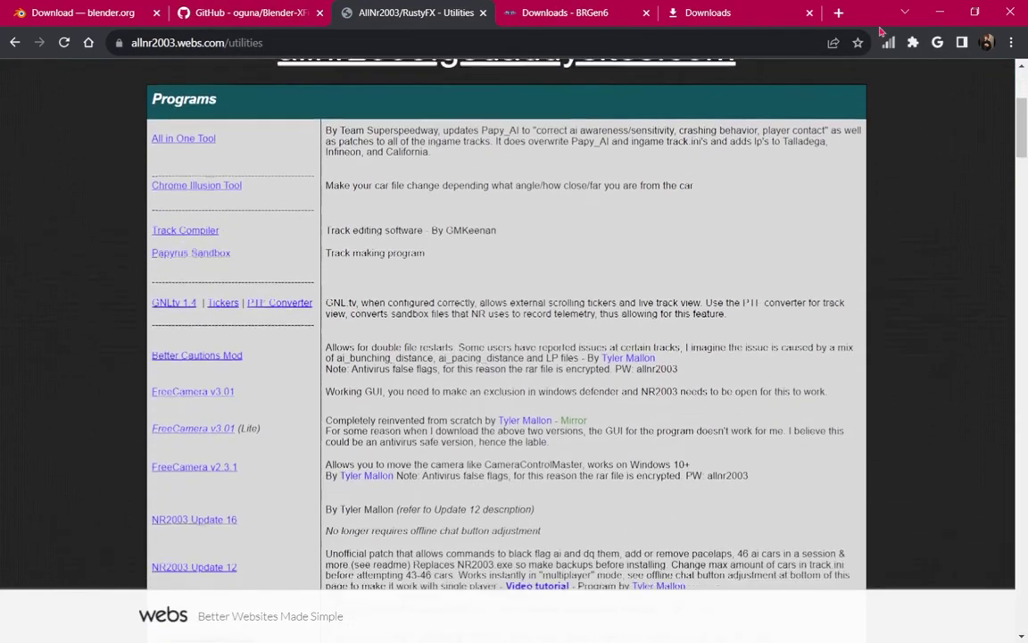
scroll(879, 25, "down", 3)
scroll(879, 24, "down", 4)
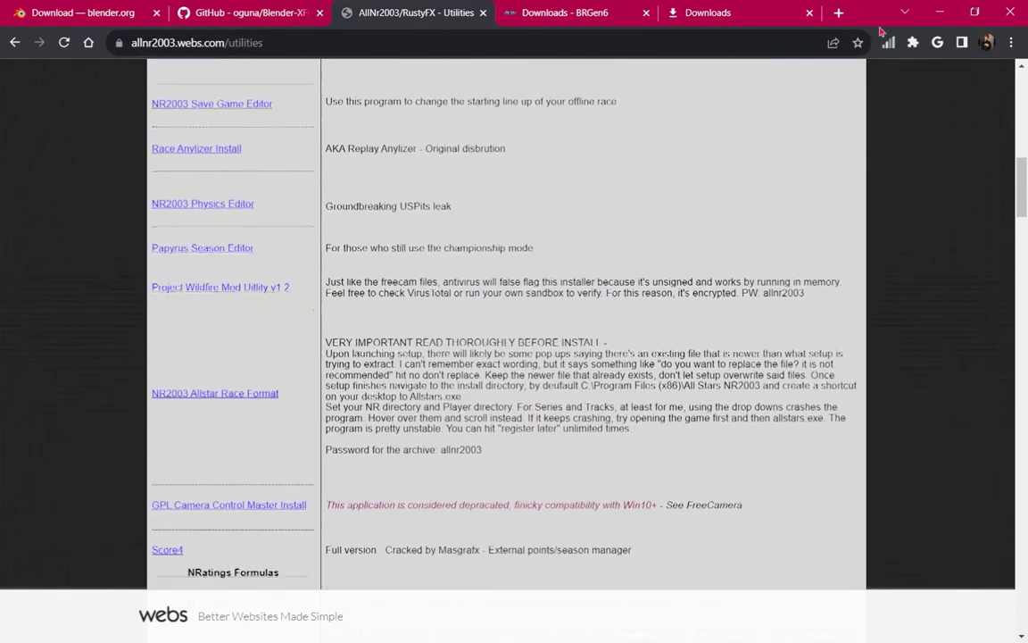
scroll(881, 31, "down", 2)
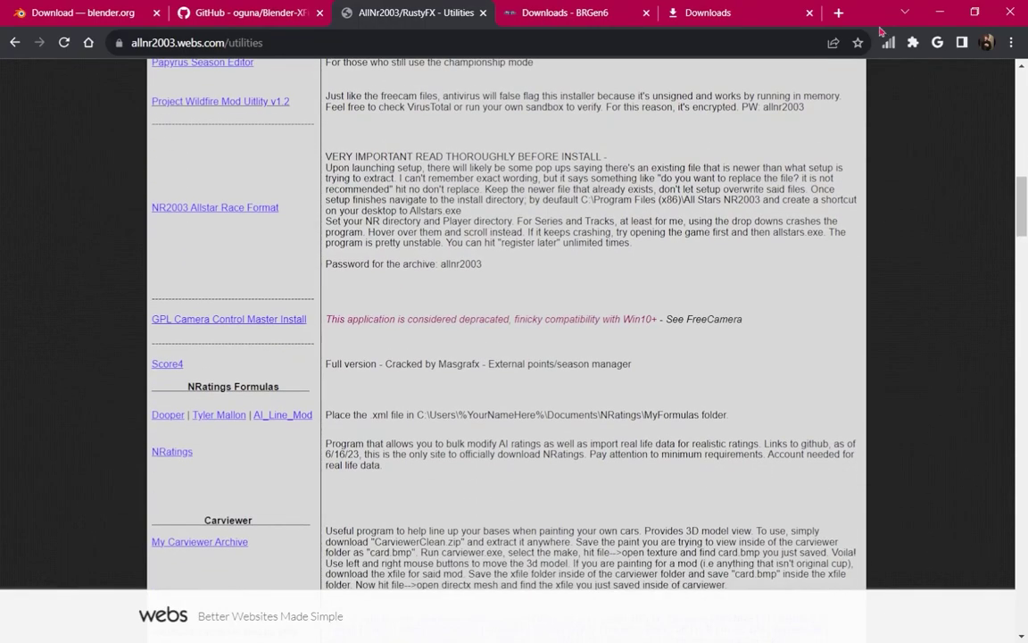
scroll(881, 31, "down", 3)
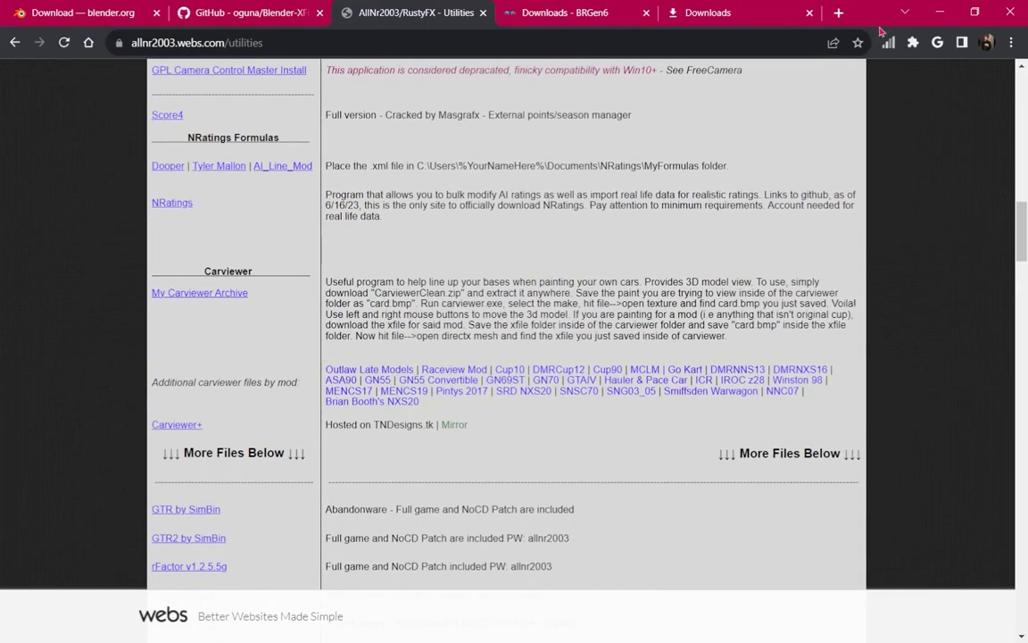
scroll(881, 32, "down", 1)
scroll(881, 31, "down", 2)
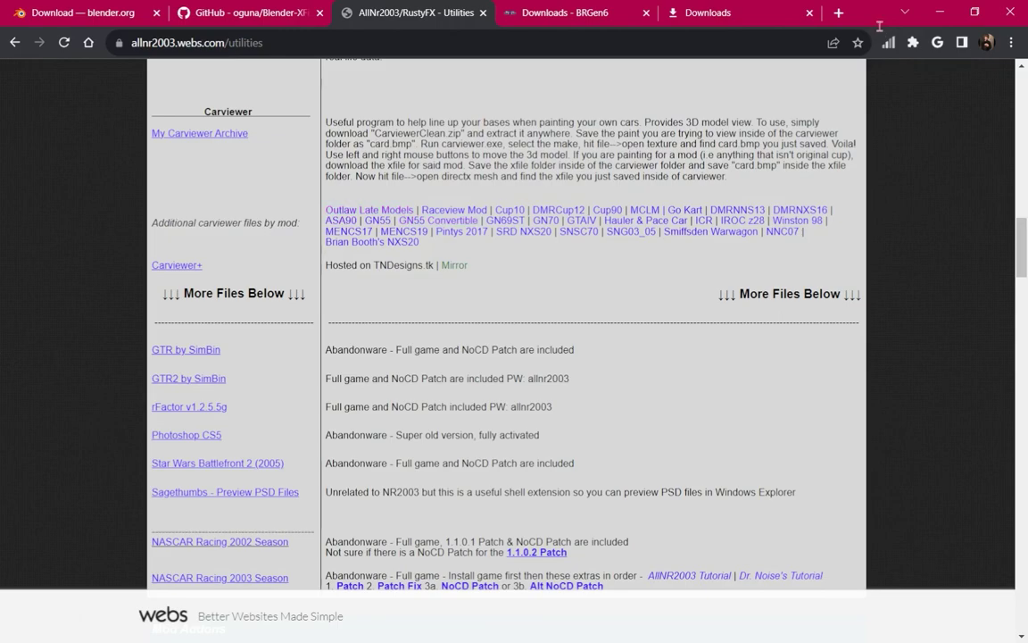
key("ctrl+Tab")
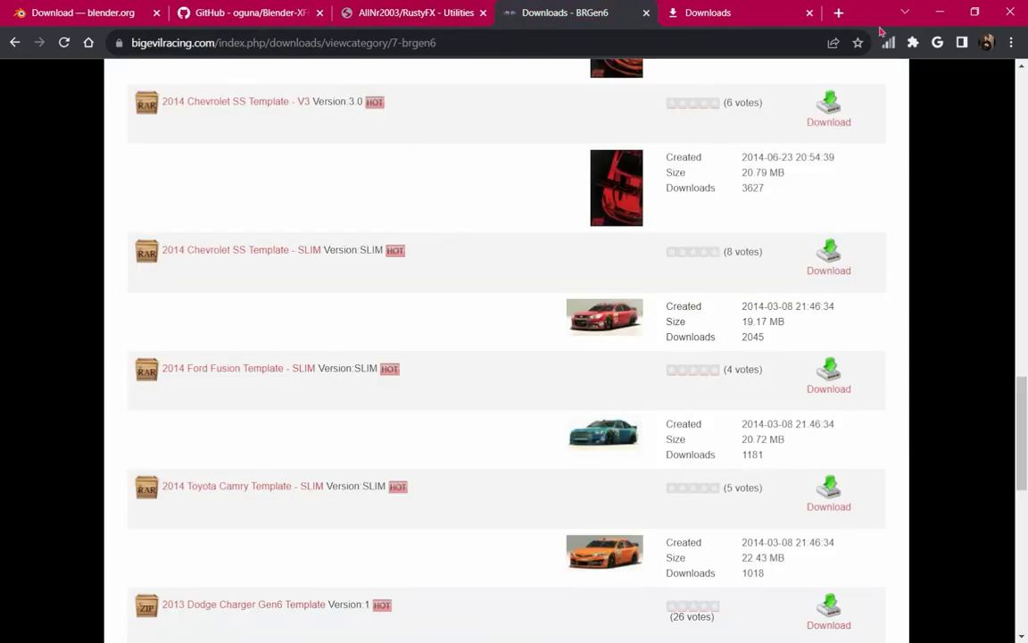
key("ctrl+shift+Tab")
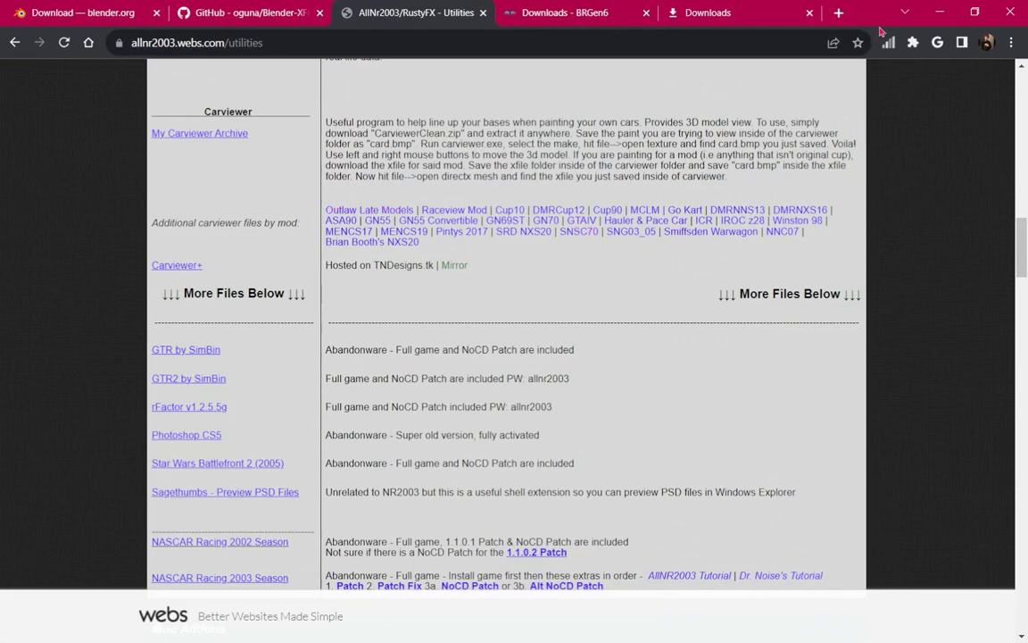
scroll(514, 321, "up", 5)
scroll(514, 321, "down", 3)
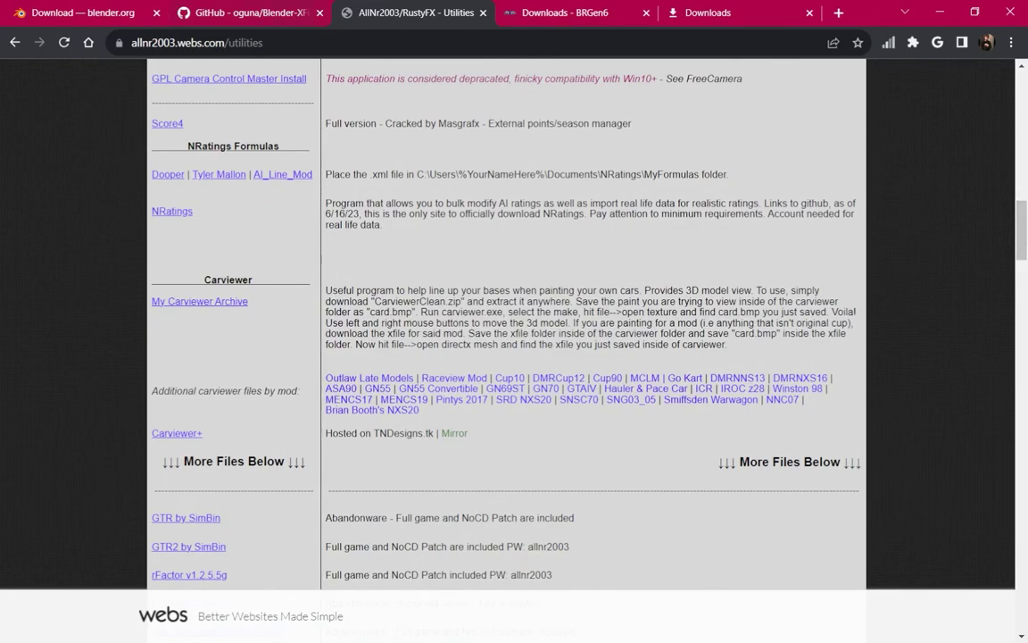
key("ctrl+shift+Tab")
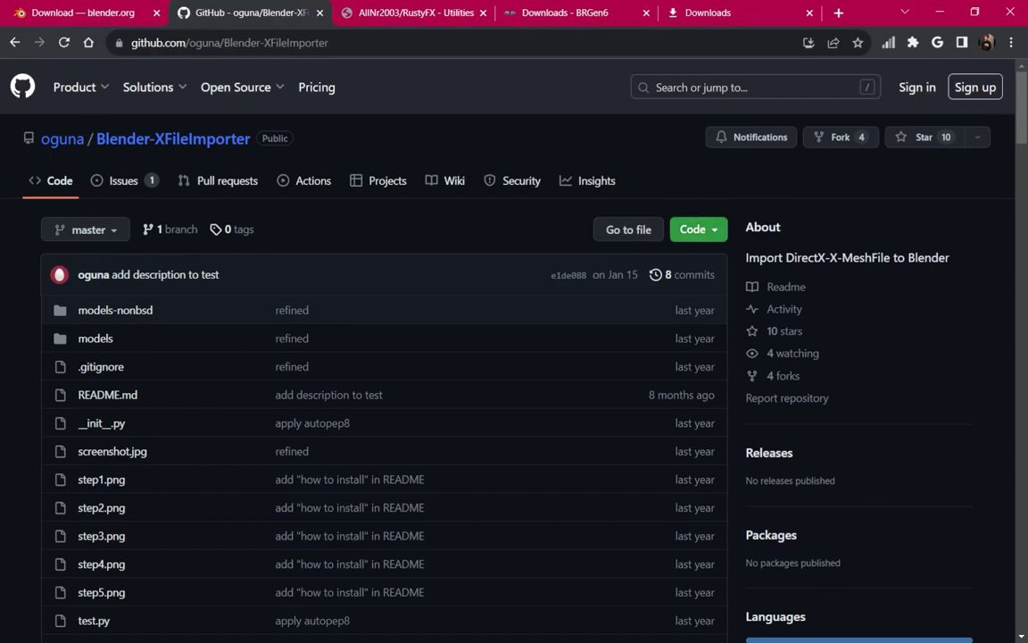
Download the Blender-XFileImporter repository as a ZIP and open Local Disk (C:) in File Explorer.
left_click(699, 229)
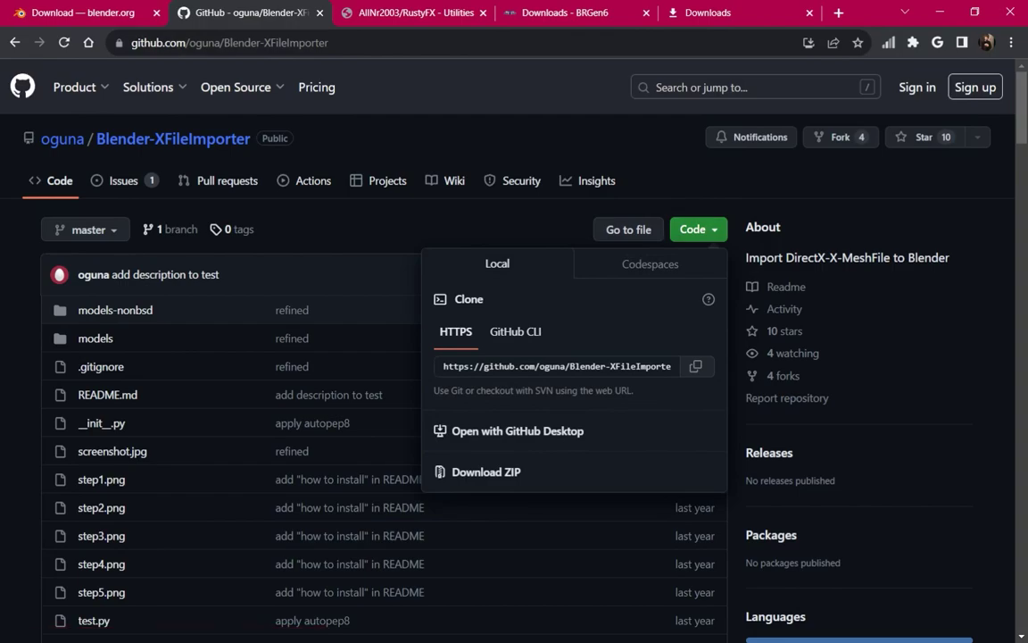
left_click(485, 471)
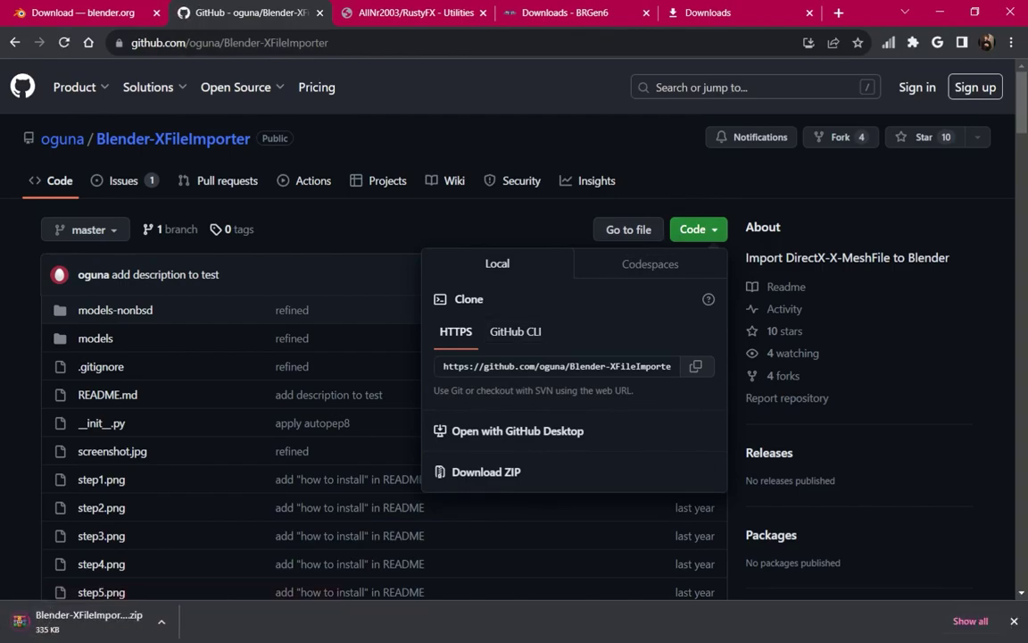
key("super+e")
double_click(406, 296)
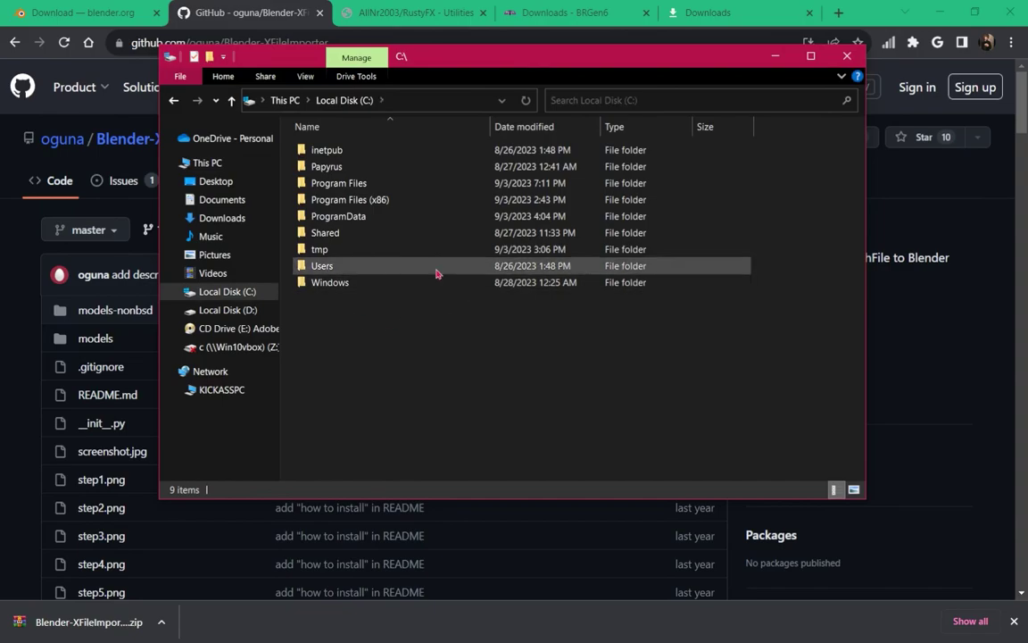
Move Blender-XFileImporter-master.zip from Downloads into the Documents\Blender folder.
left_click(239, 199)
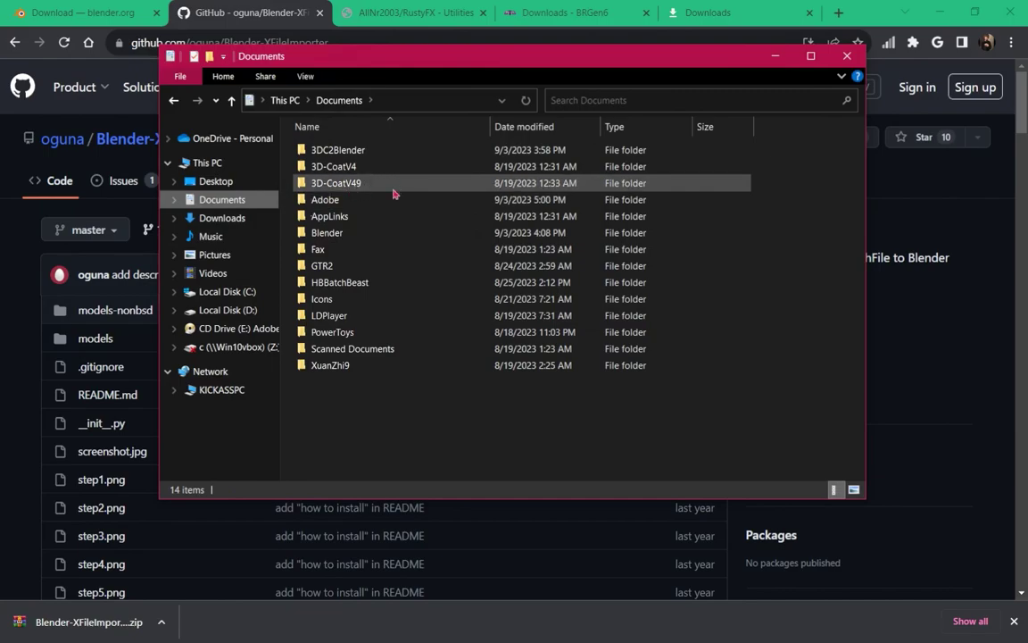
right_click(356, 406)
mouse_move(413, 377)
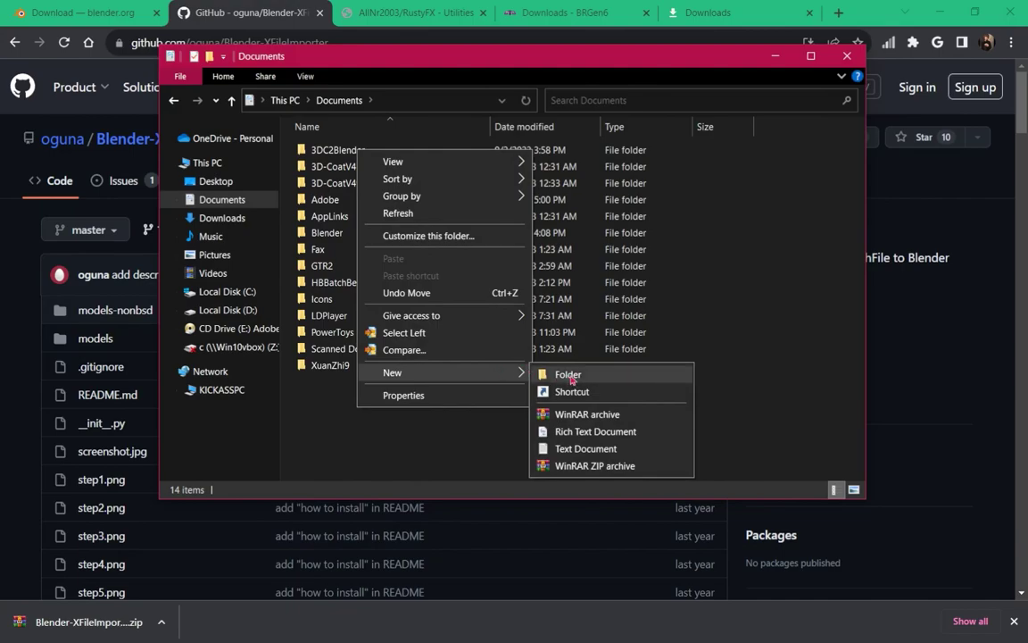
left_click(304, 357)
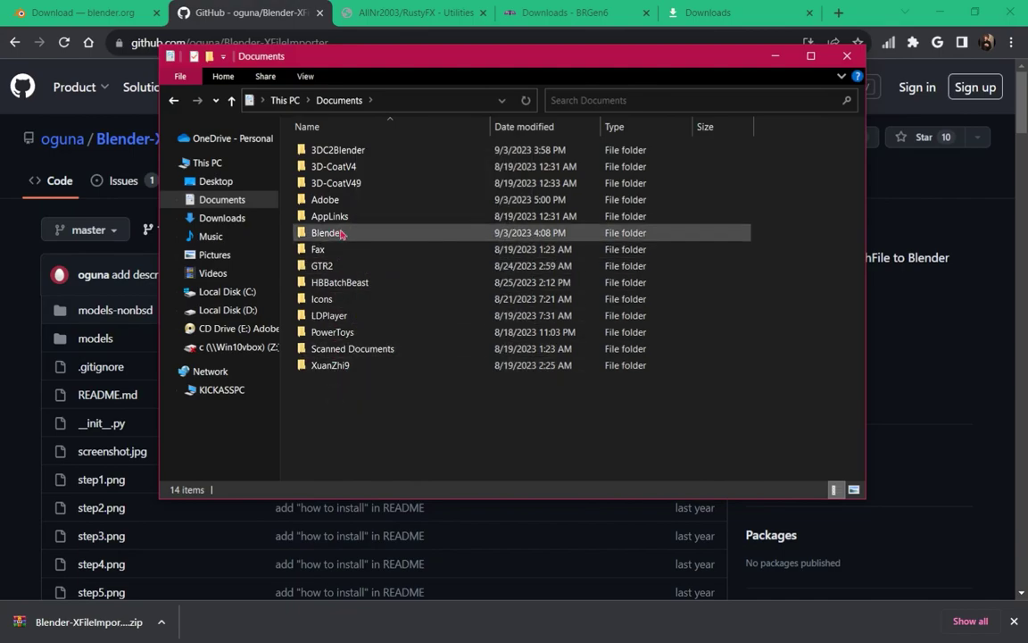
double_click(327, 233)
key("alt+Tab")
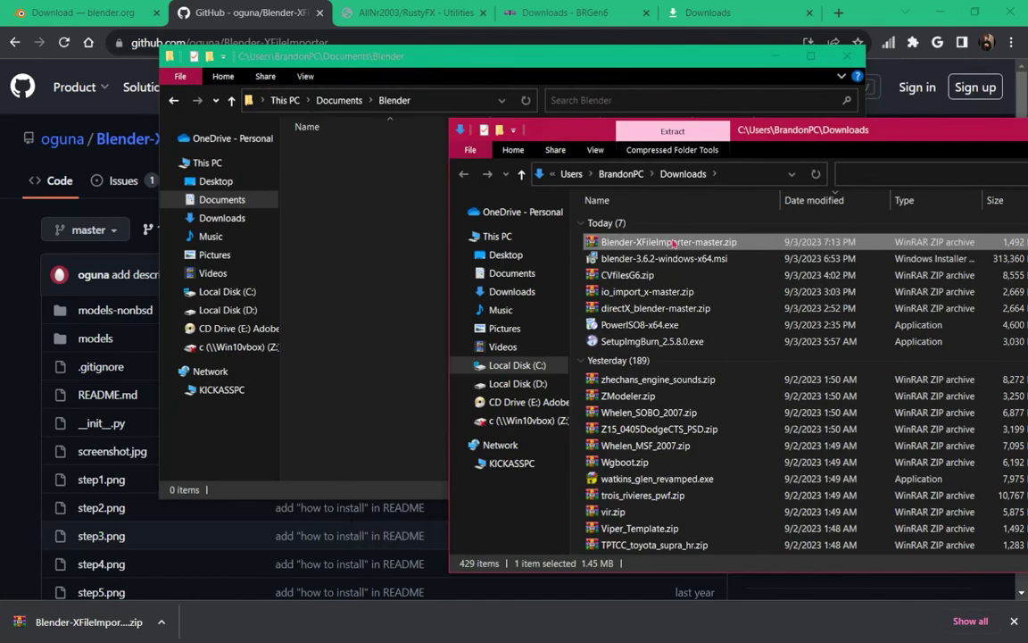
left_click_drag(678, 242, 418, 202)
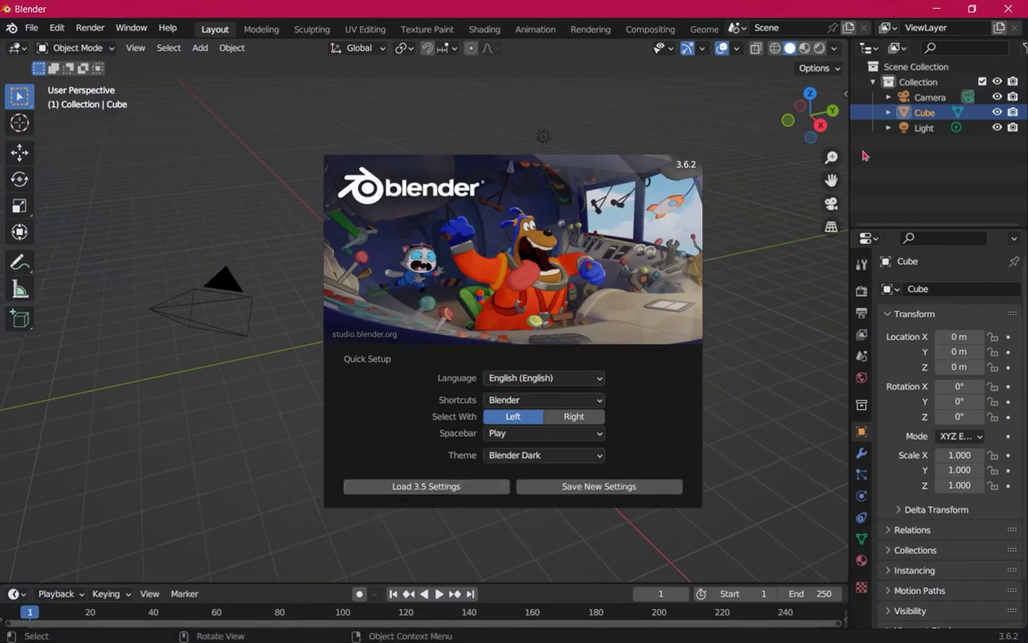
Dismiss the splash screen and open the Add-ons section of Blender Preferences.
left_click(692, 200)
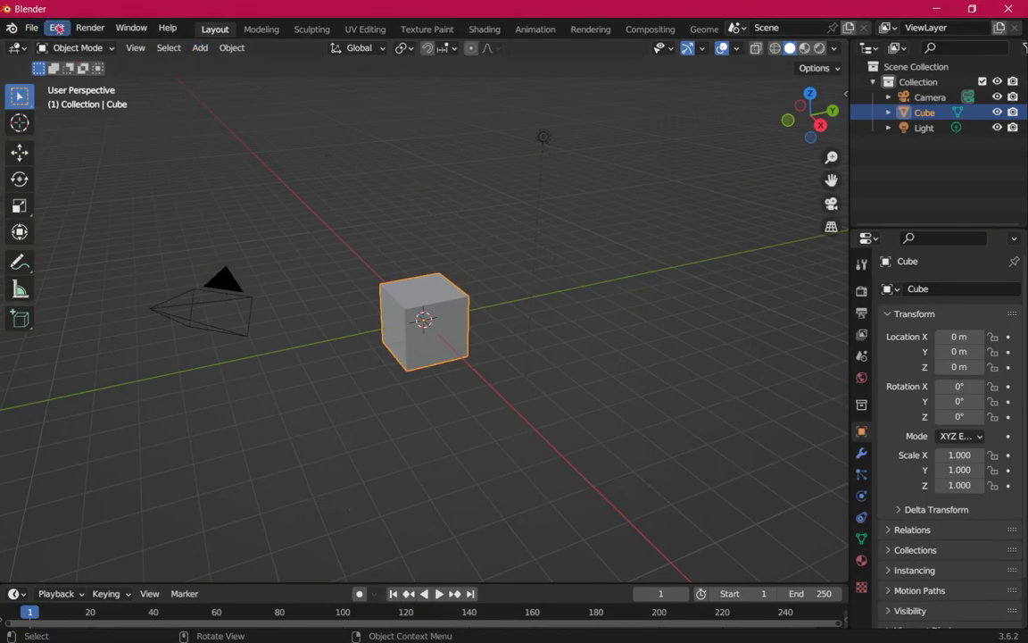
left_click(63, 32)
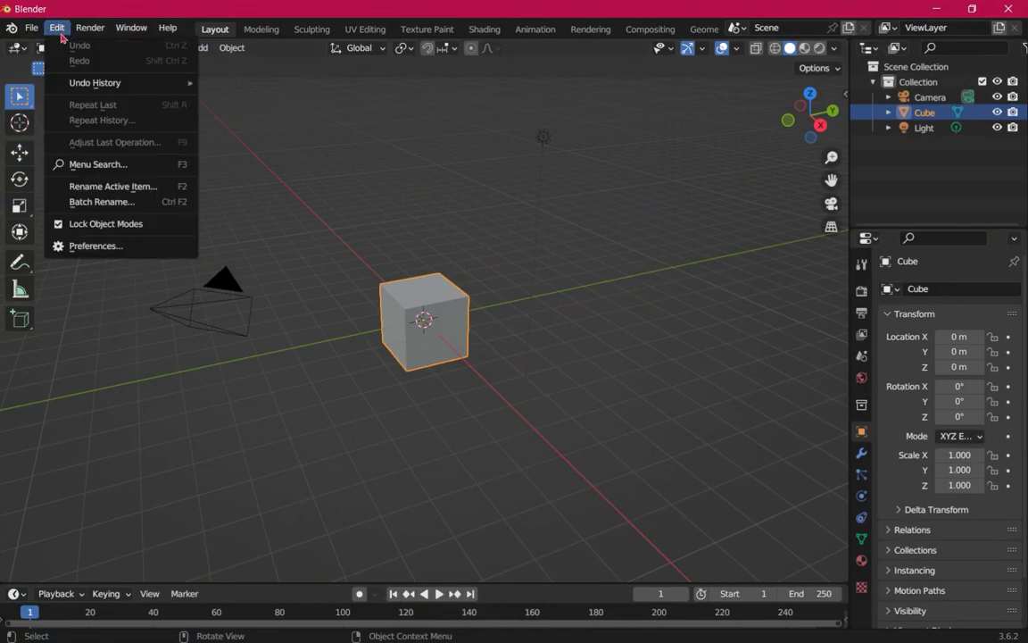
left_click(99, 247)
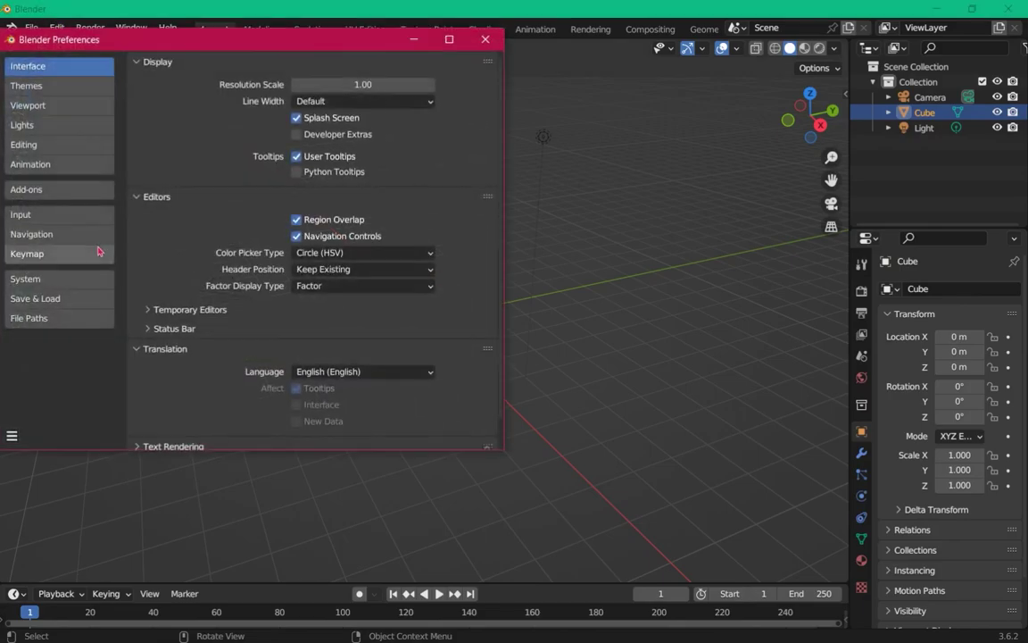
left_click(68, 192)
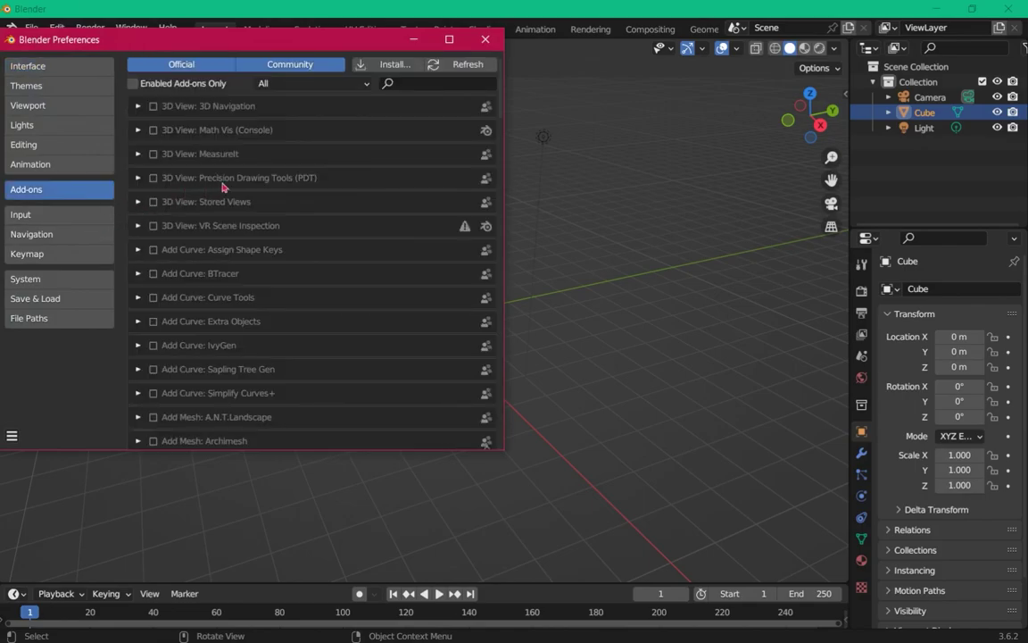
Install Blender-XFileImporter-master.zip, enable Import-Export: DirectX XFile format, and close Preferences.
left_click(396, 65)
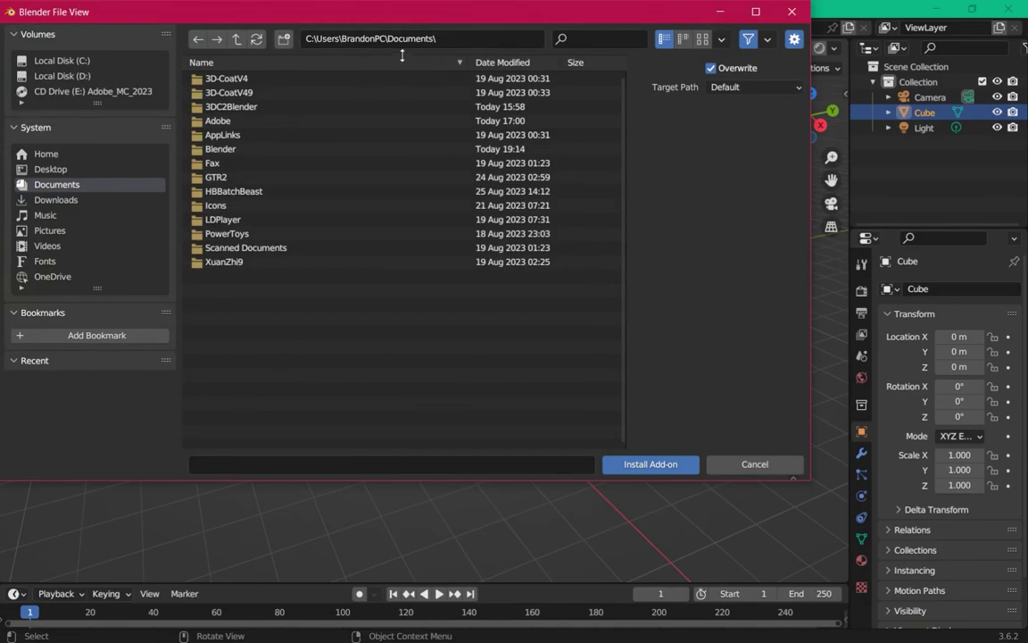
double_click(221, 149)
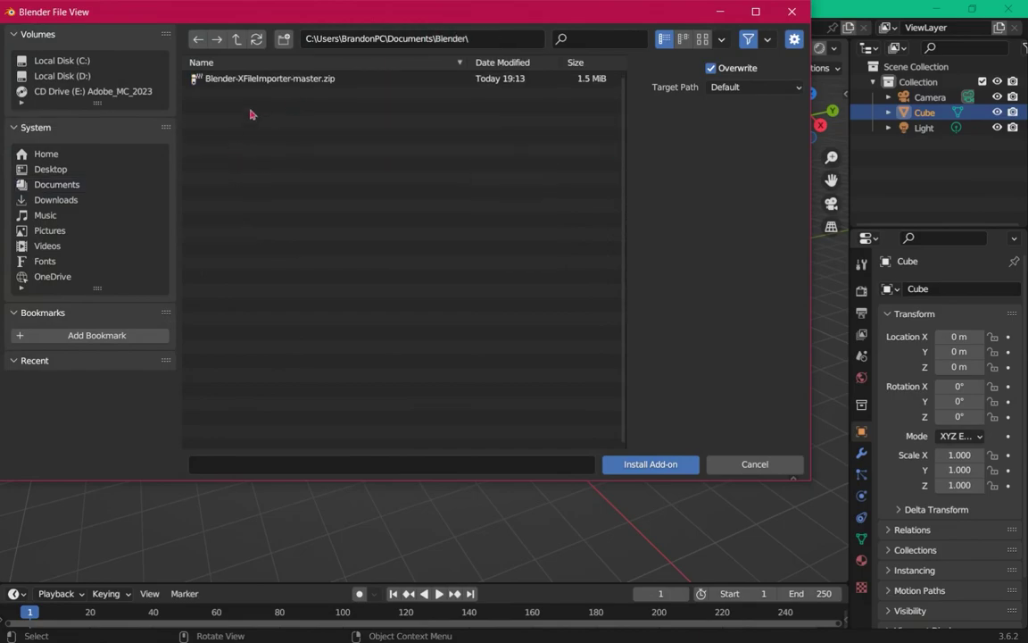
double_click(317, 81)
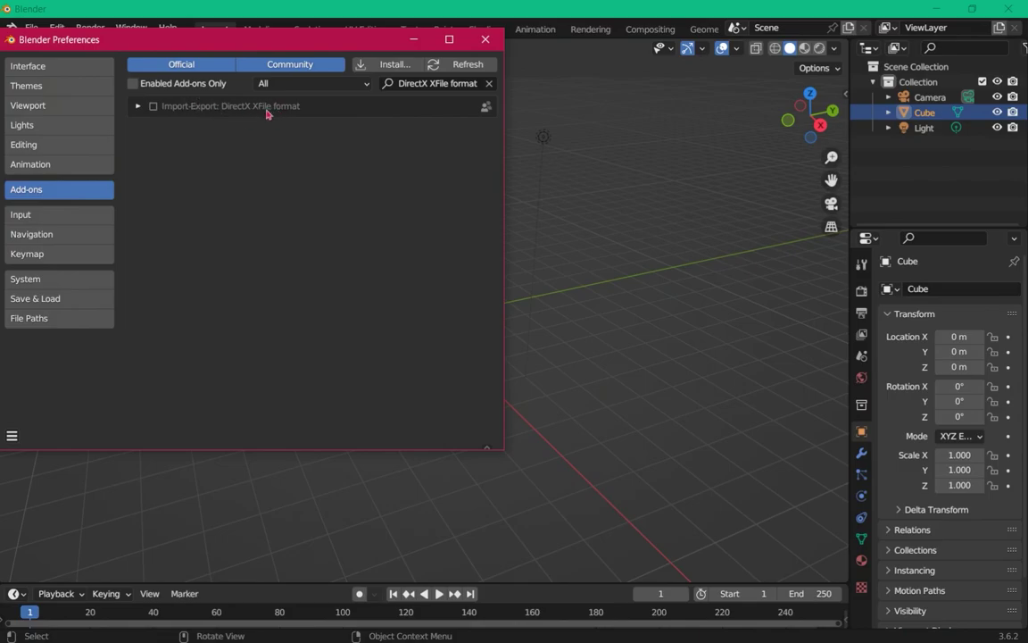
left_click(155, 107)
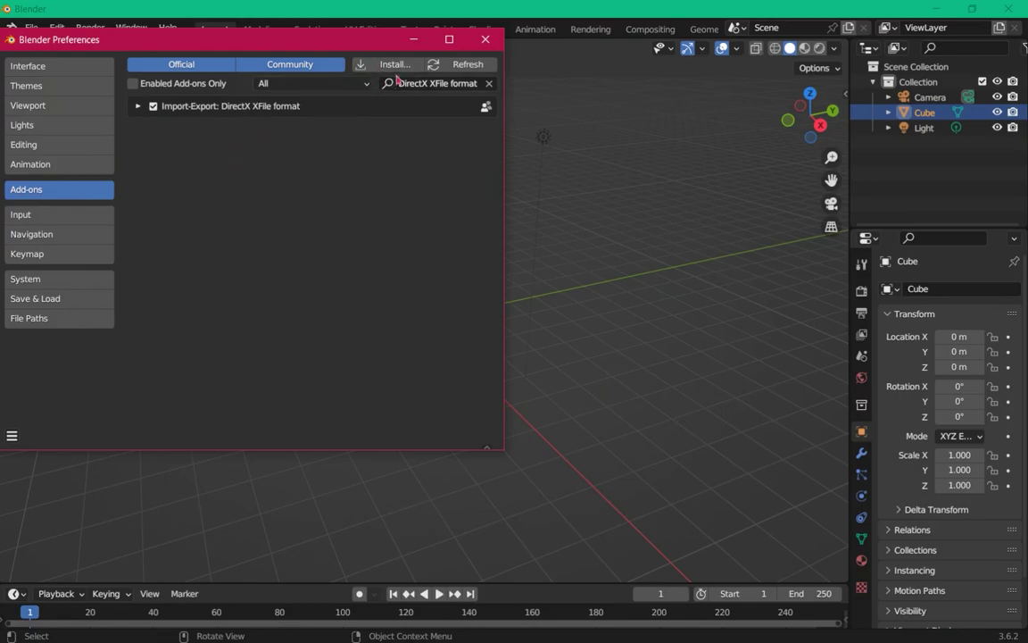
left_click(484, 39)
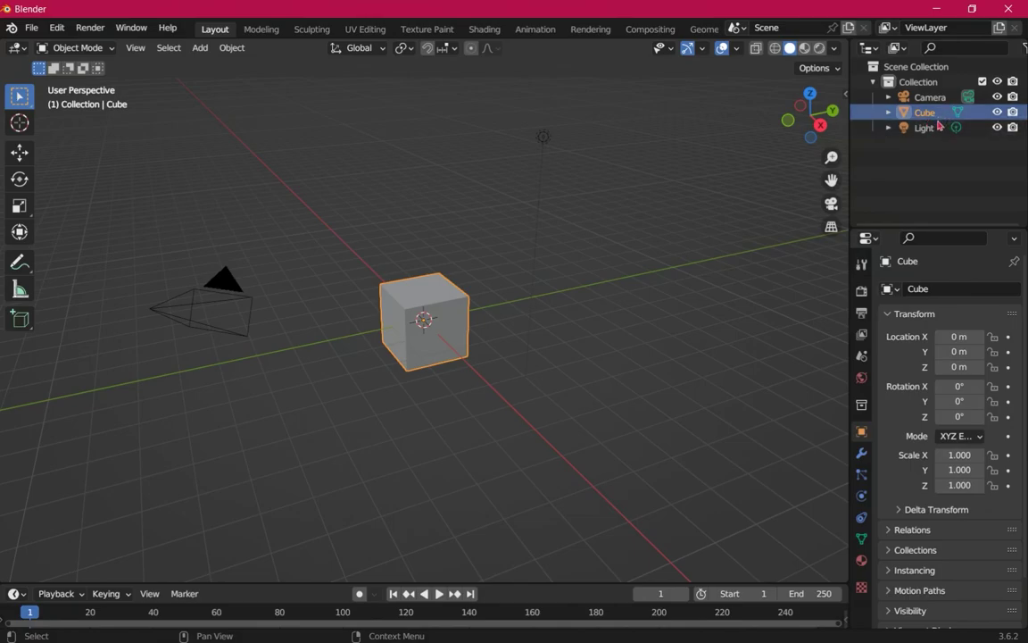
Delete the default cube, start File > Import > DirectX XFile (.x), then show Chrome's downloads.
key("Delete")
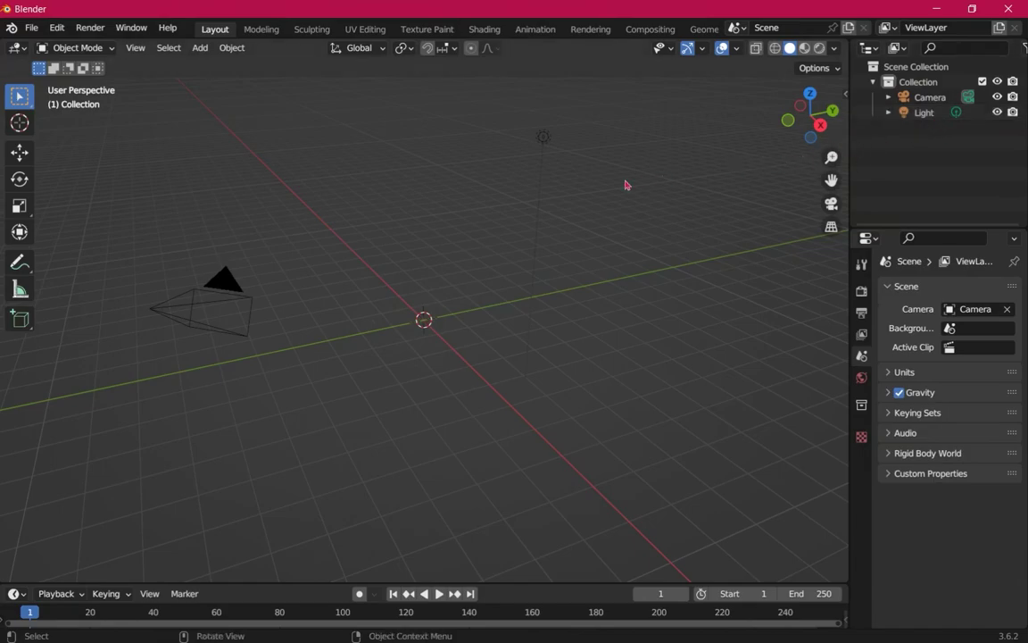
left_click(33, 27)
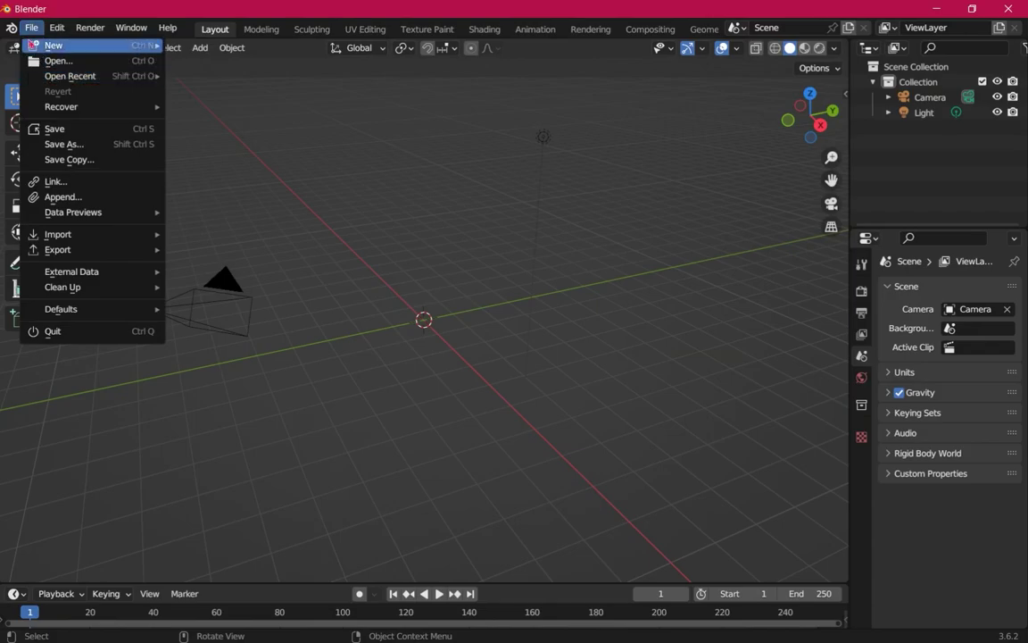
mouse_move(130, 239)
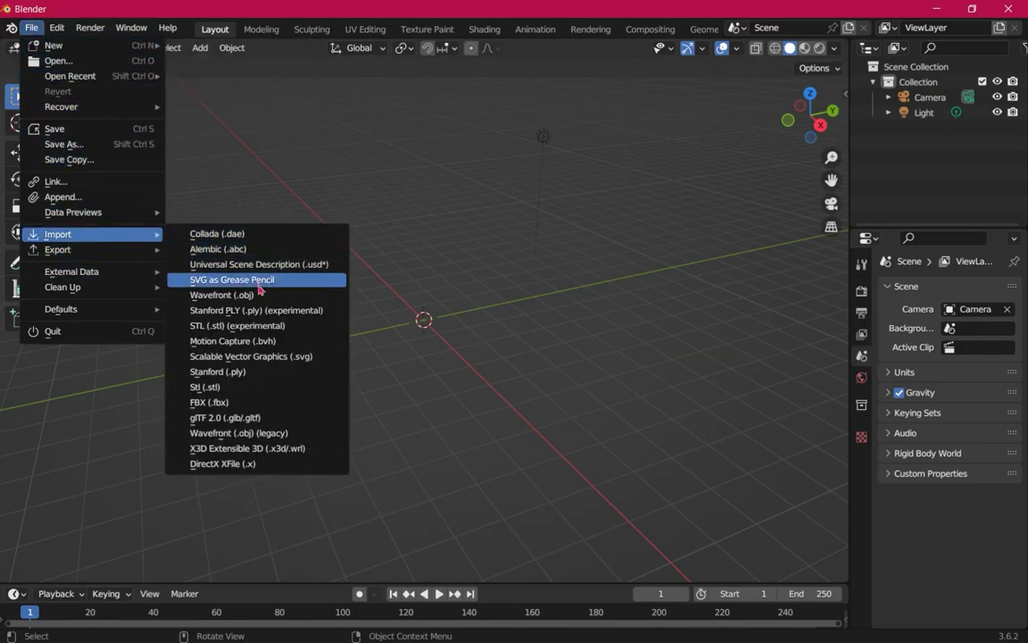
left_click(253, 465)
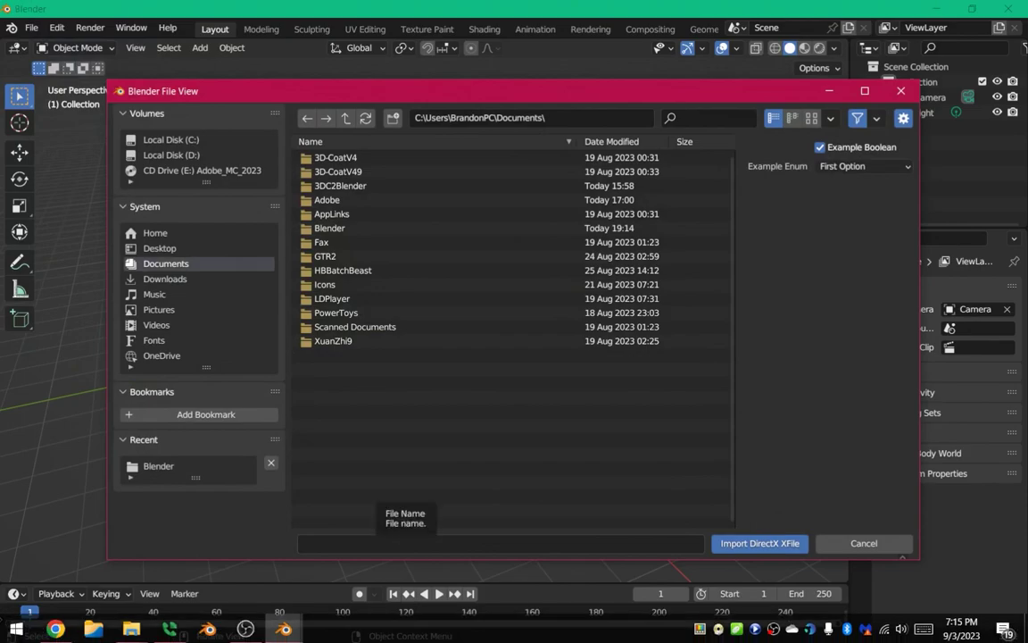
left_click(56, 629)
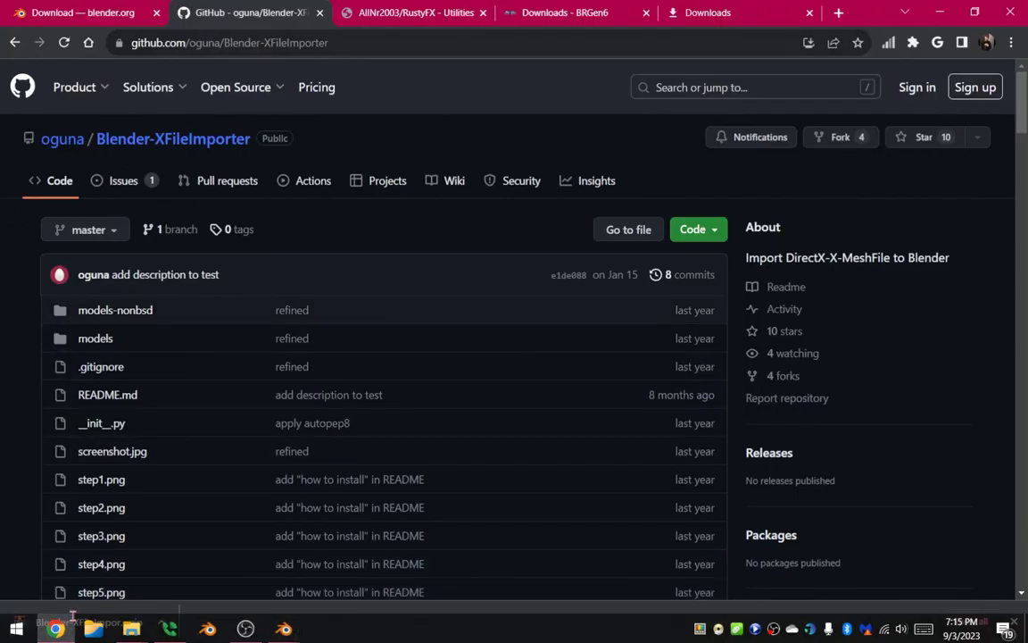
key("ctrl+j")
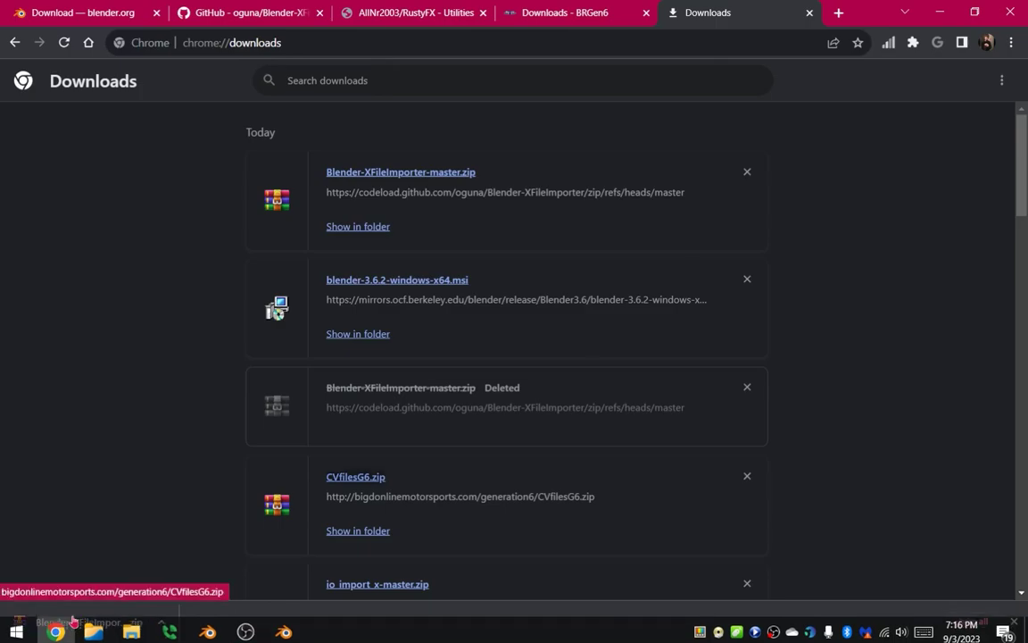
Open CVfilesG6.zip in WinRAR at its toyota folder.
left_click(354, 478)
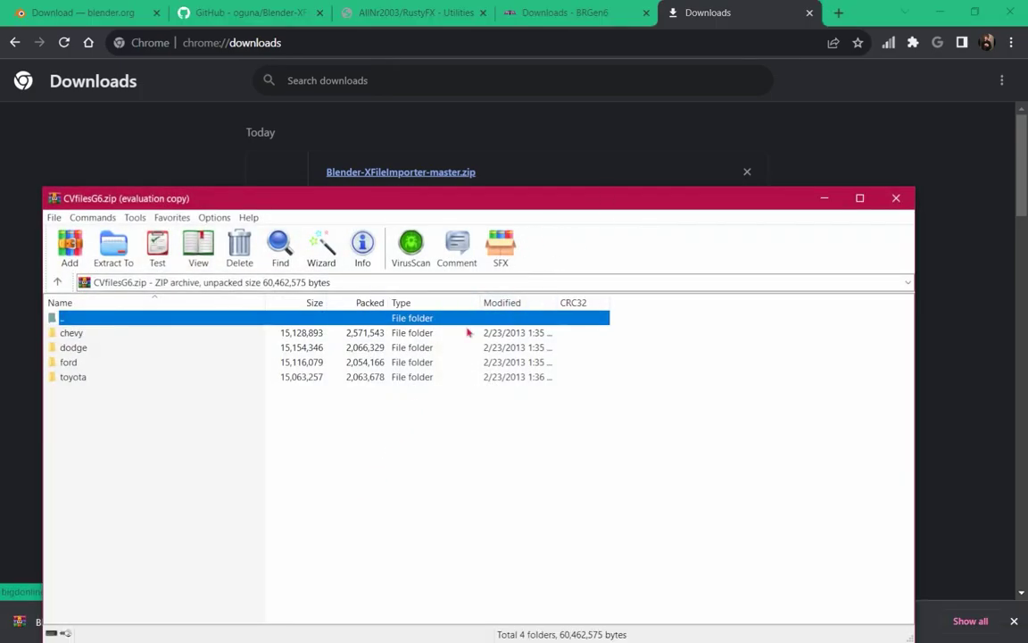
double_click(99, 378)
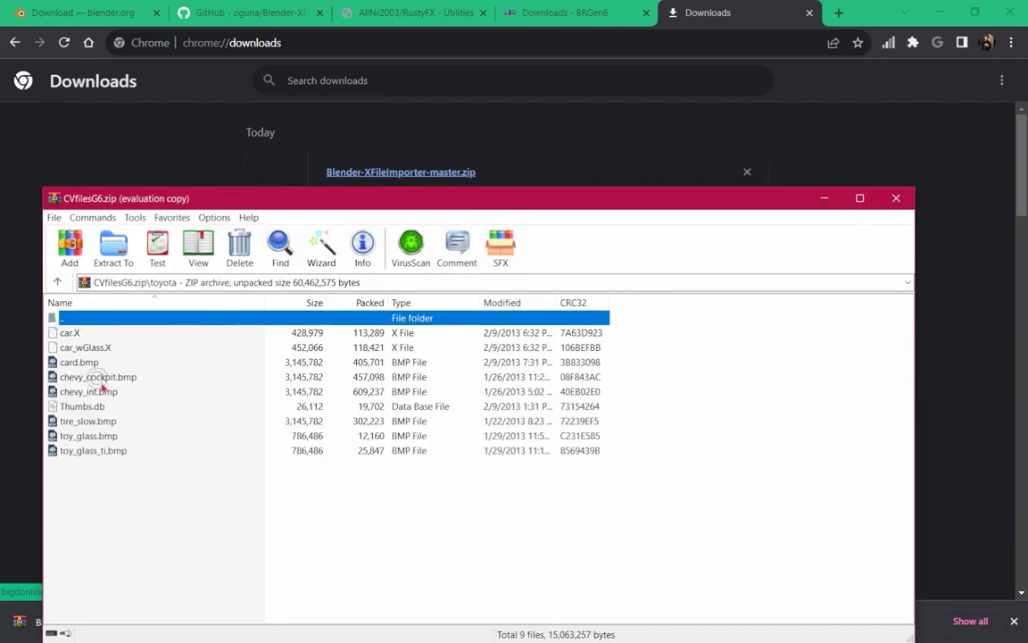
left_click_drag(259, 206, 746, 148)
Show the Desktop folder in File Explorer beside the WinRAR archive window.
left_click(855, 7)
left_click(844, 16)
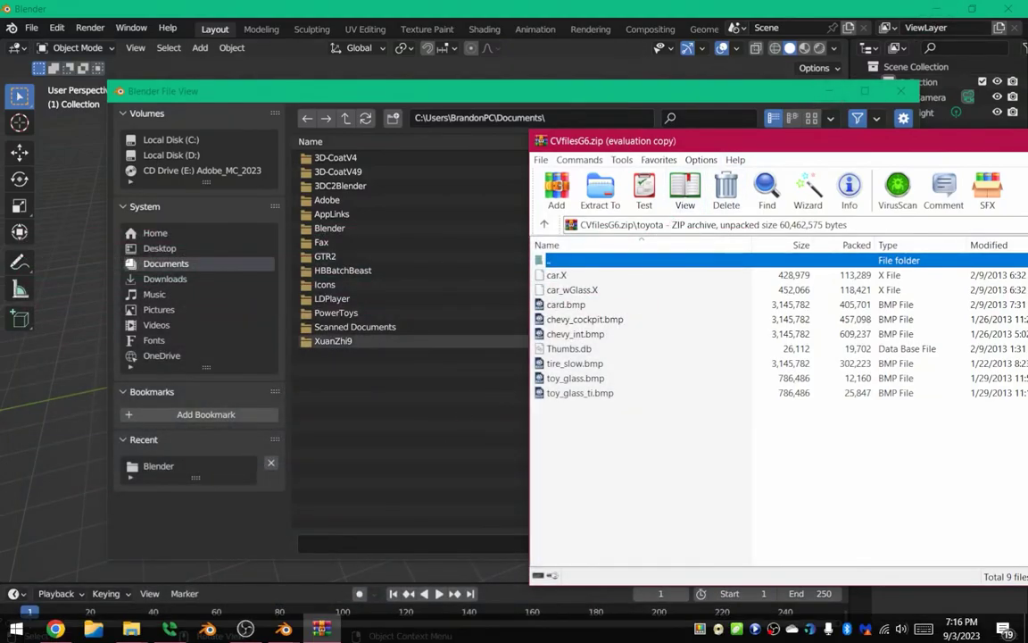
left_click(131, 629)
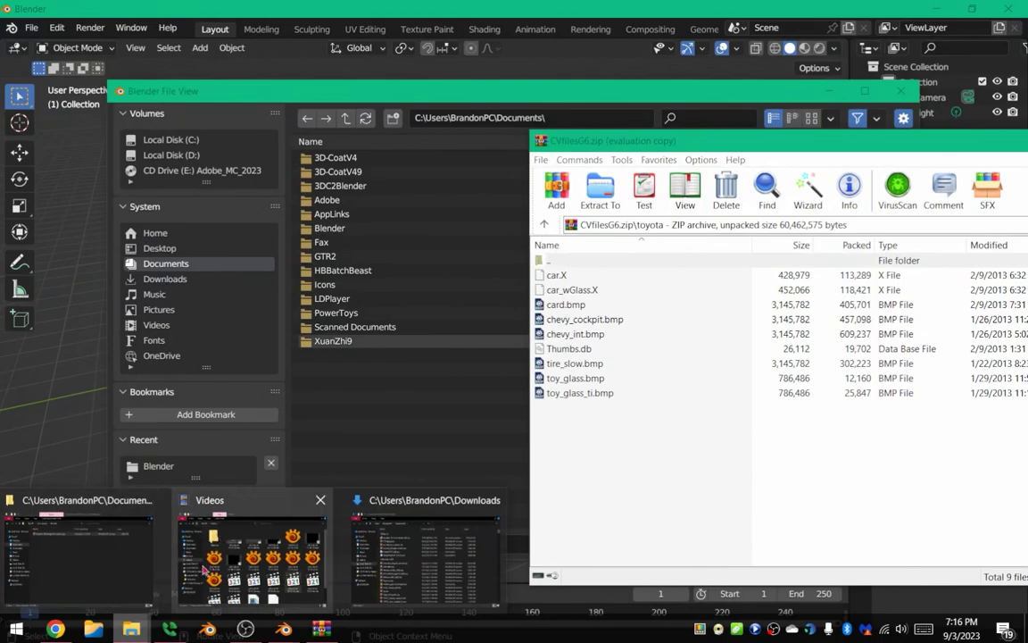
left_click(107, 492)
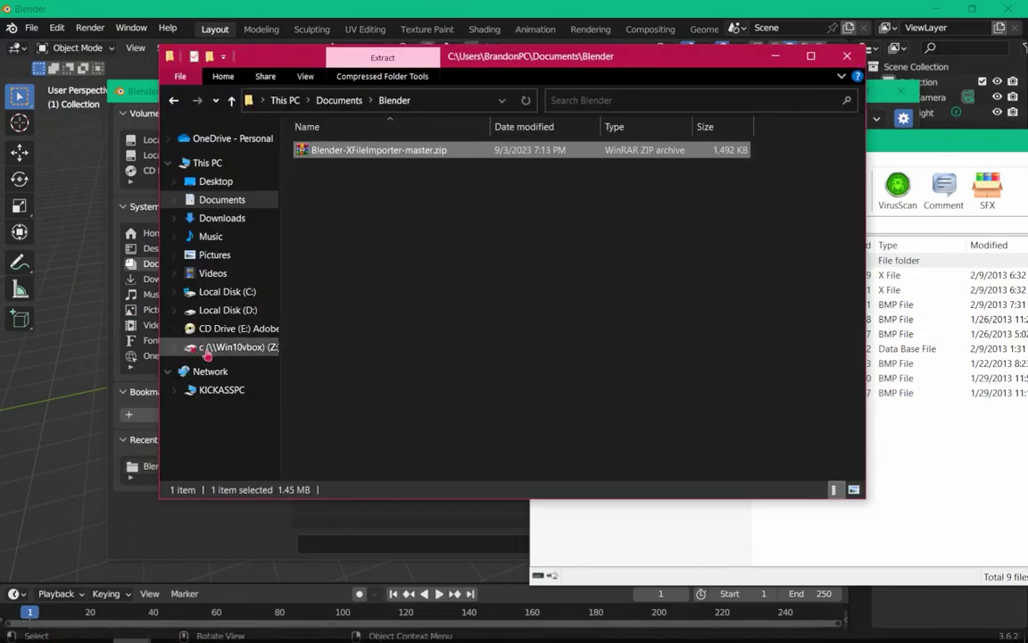
left_click(223, 181)
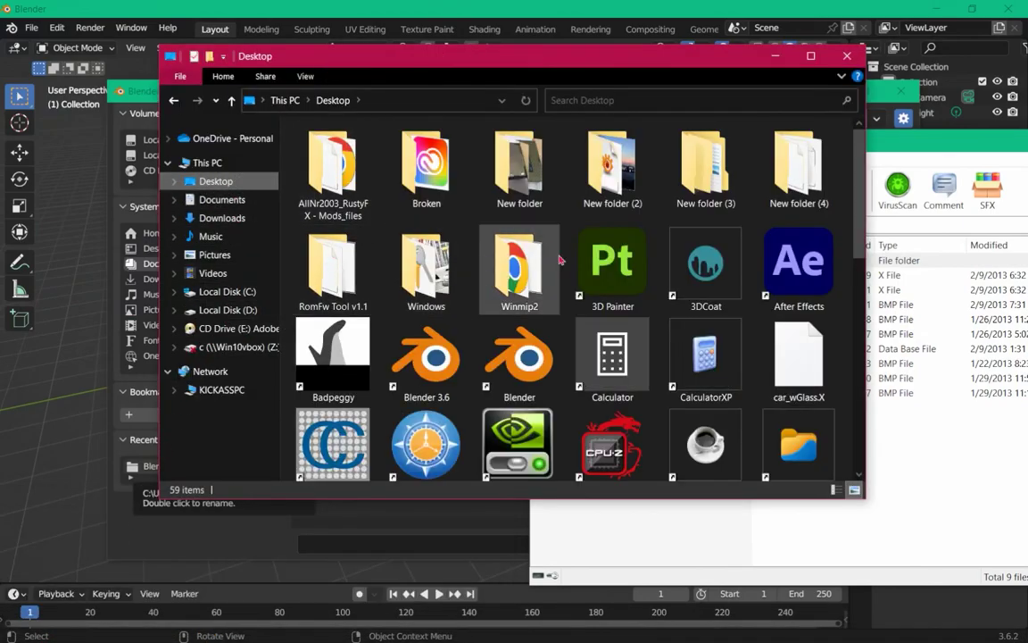
left_click(901, 294)
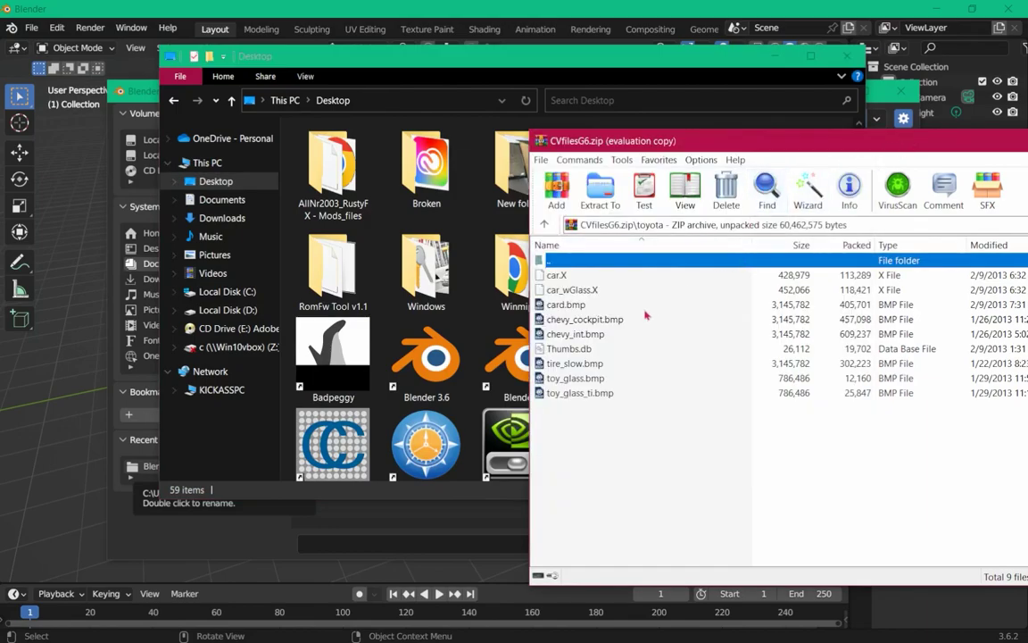
left_click_drag(607, 138, 850, 181)
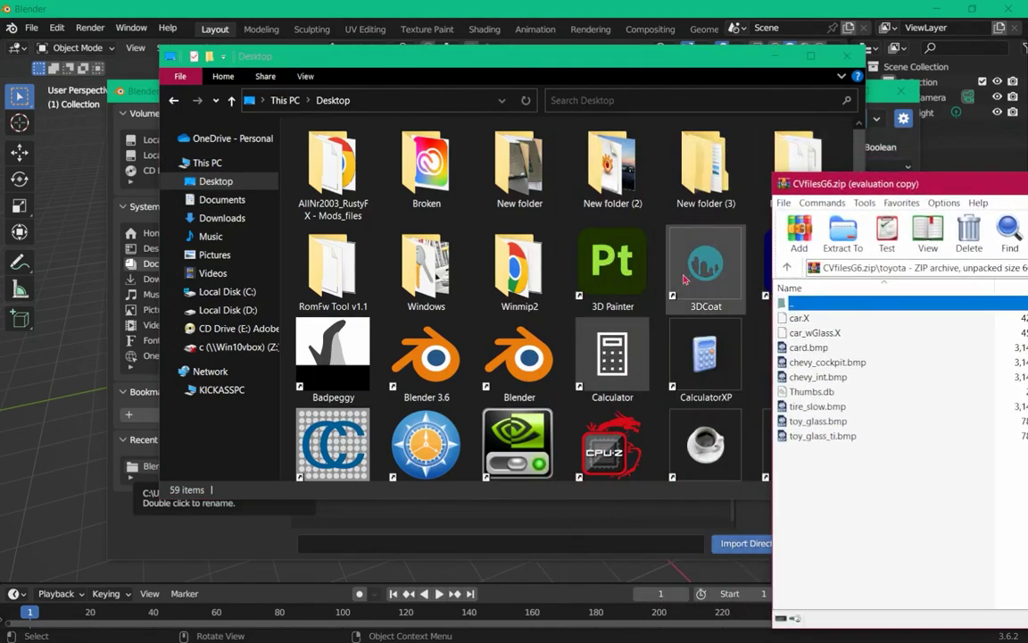
Copy car_wGlass.X onto the Desktop, replacing the existing file, and close Explorer.
right_click(819, 334)
left_click_drag(845, 190, 961, 196)
left_click_drag(931, 340, 750, 334)
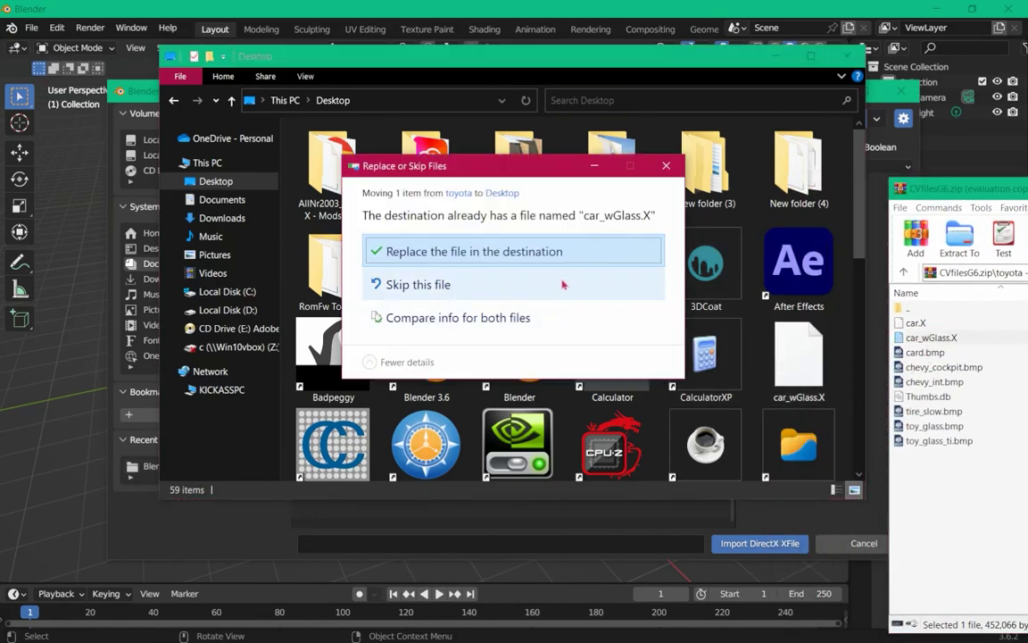
left_click(558, 253)
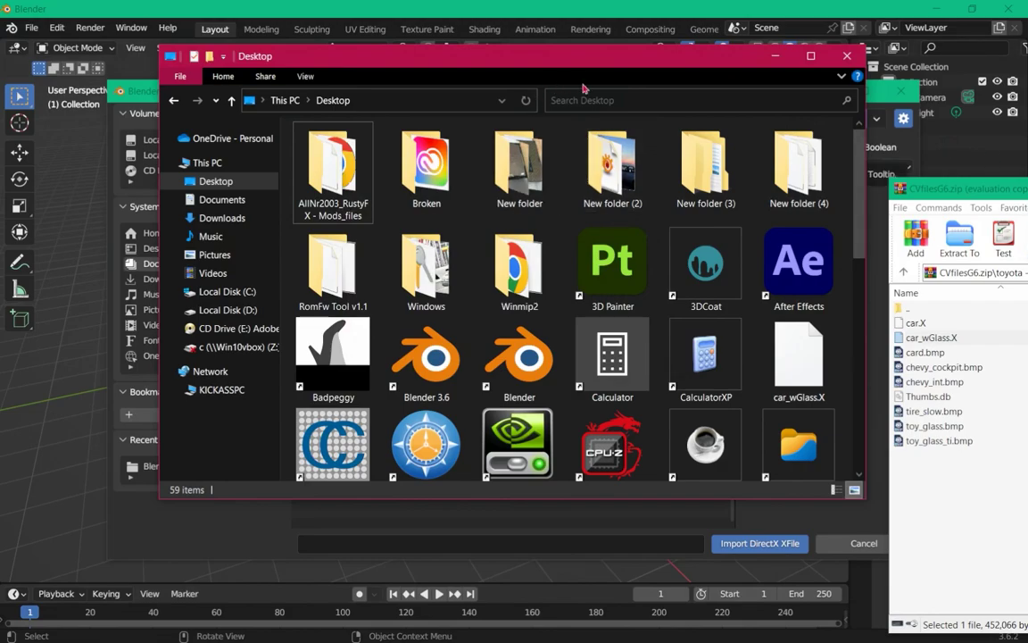
left_click(848, 56)
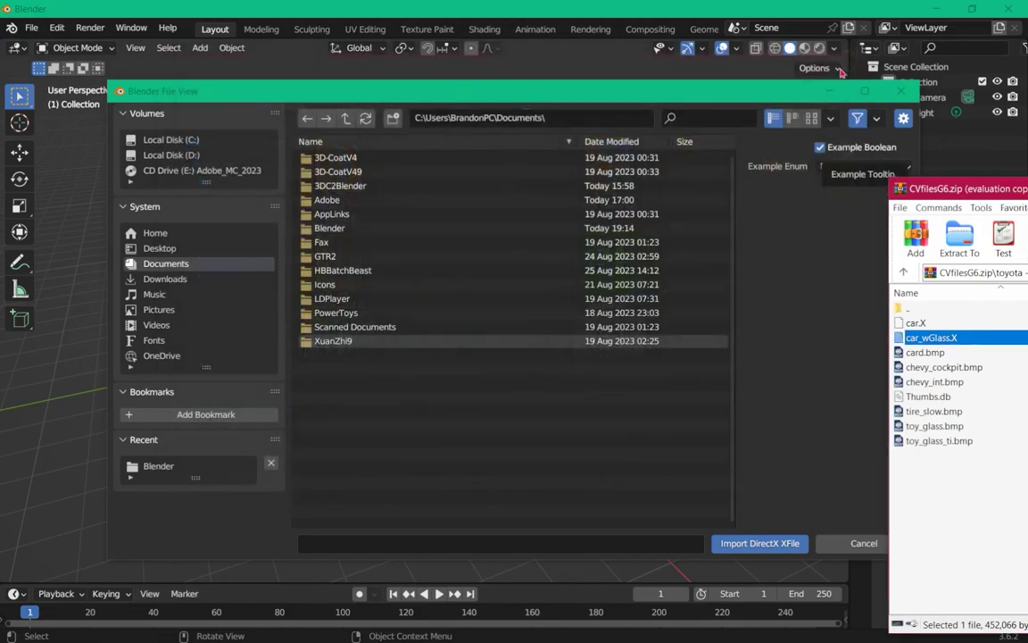
Import car_wGlass.X from the Desktop and inspect the upside-down car model.
left_click(161, 248)
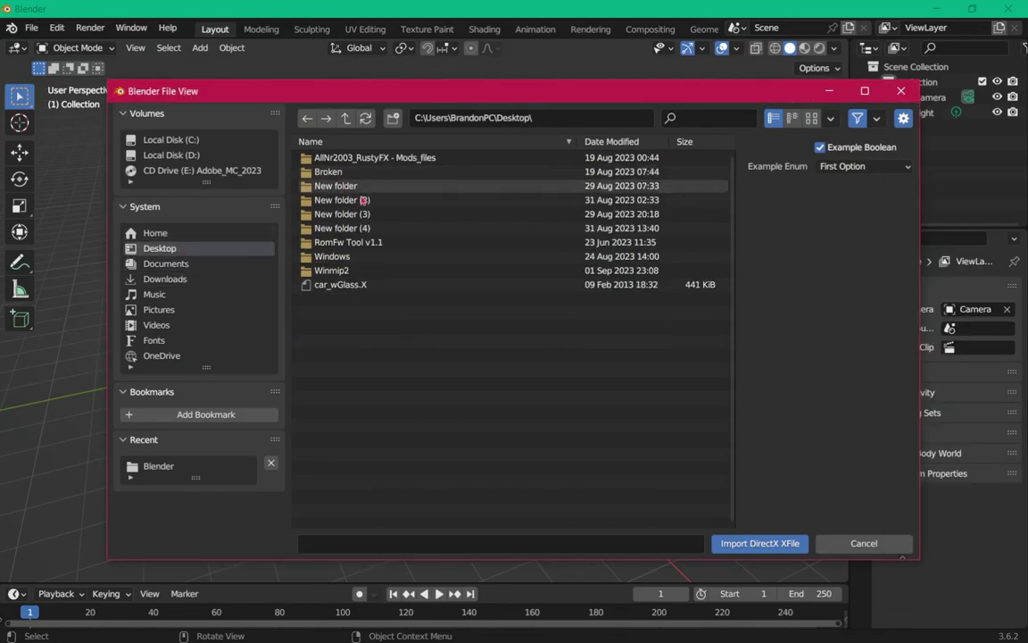
left_click(347, 284)
double_click(346, 284)
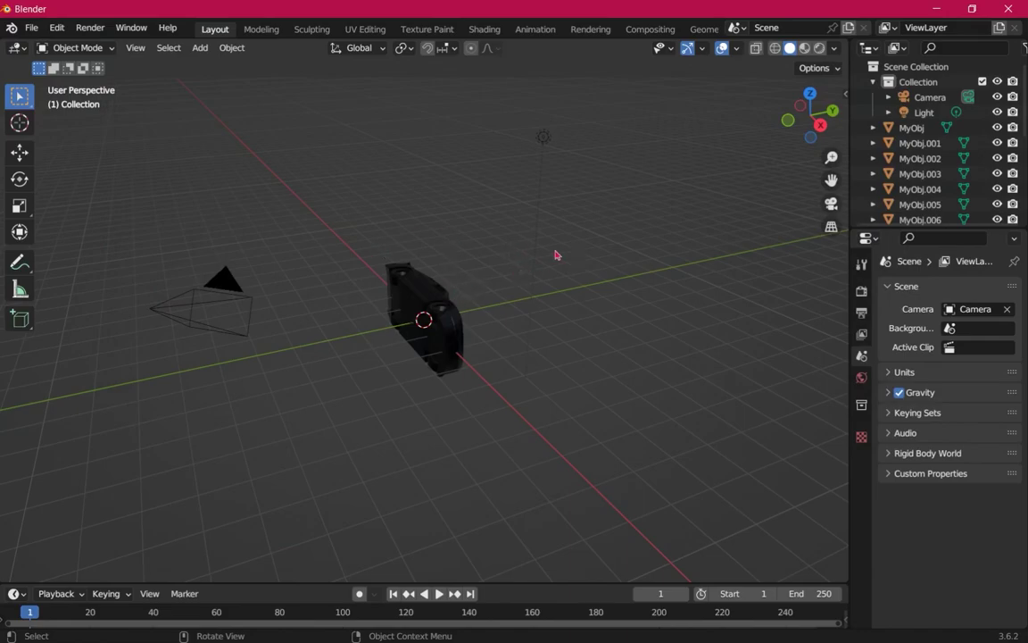
scroll(577, 215, "up", 3)
middle_click_drag(577, 216, 634, 277, "shift")
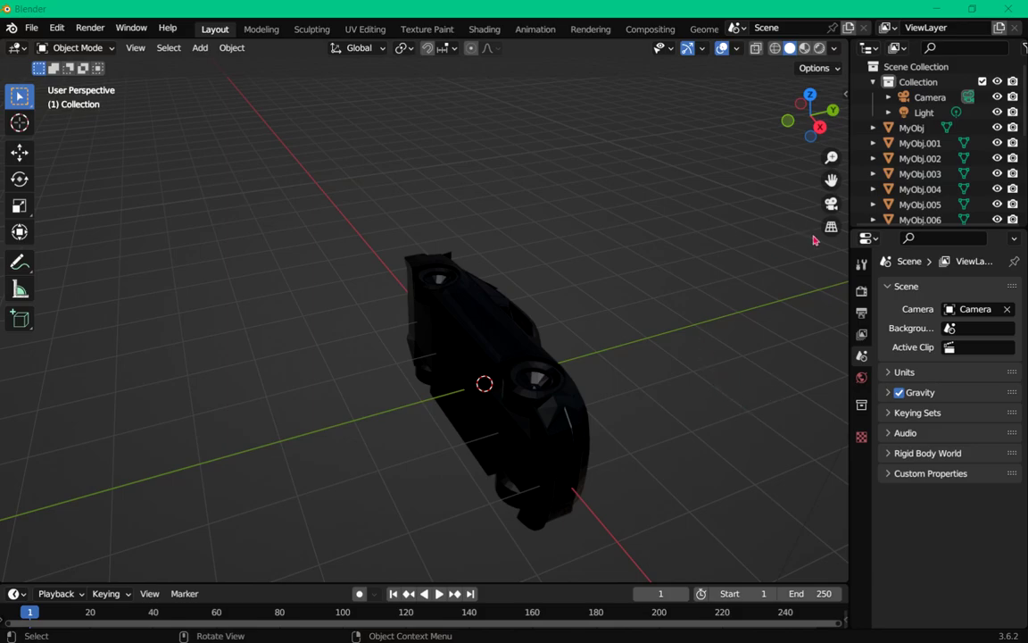
middle_click_drag(641, 282, 541, 270)
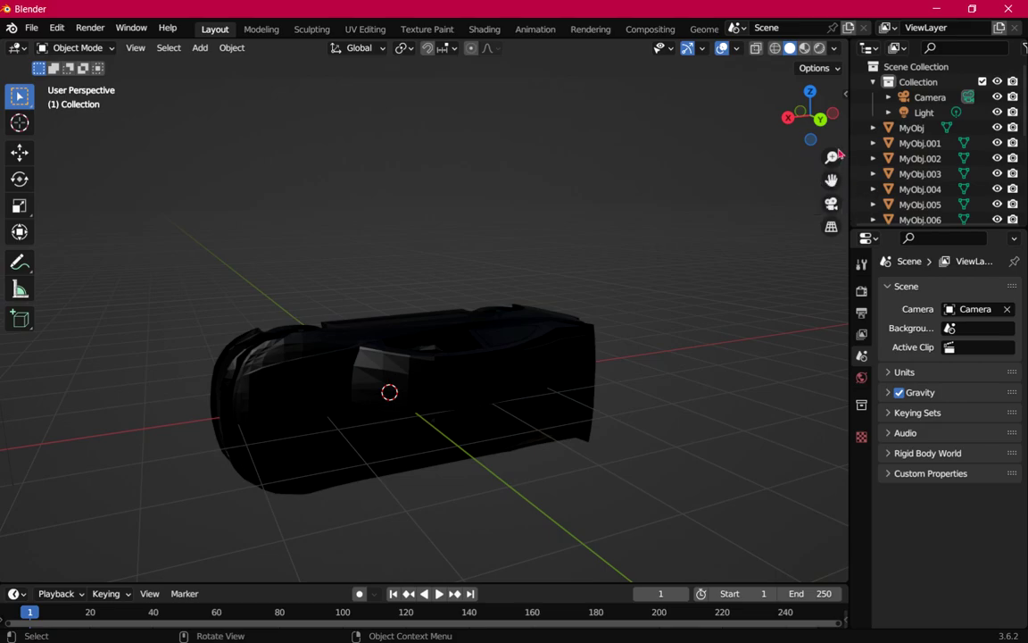
left_click_drag(808, 134, 829, 110)
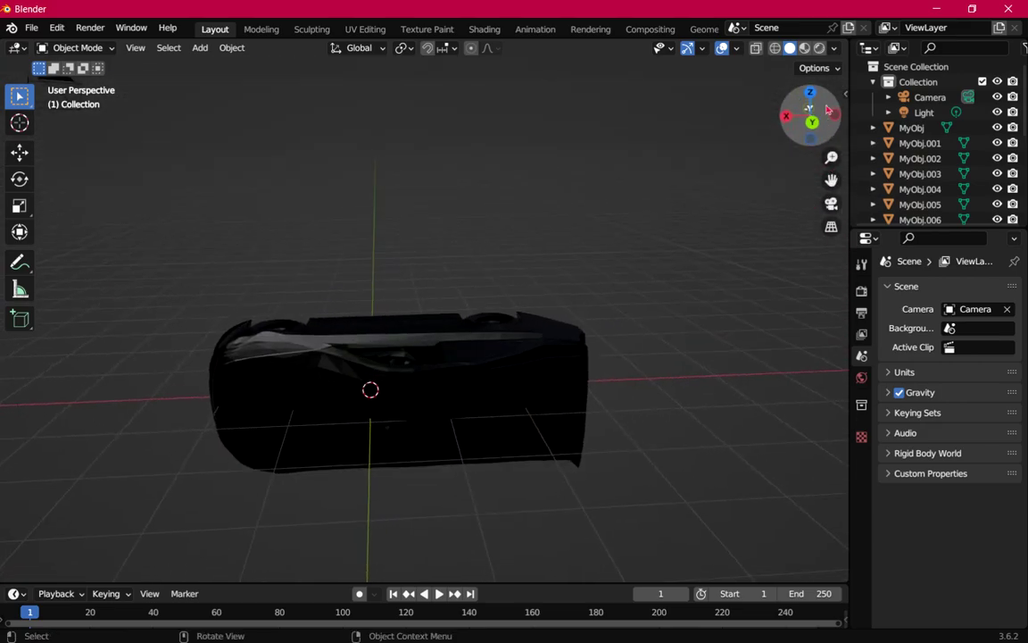
middle_click_drag(714, 114, 797, 131)
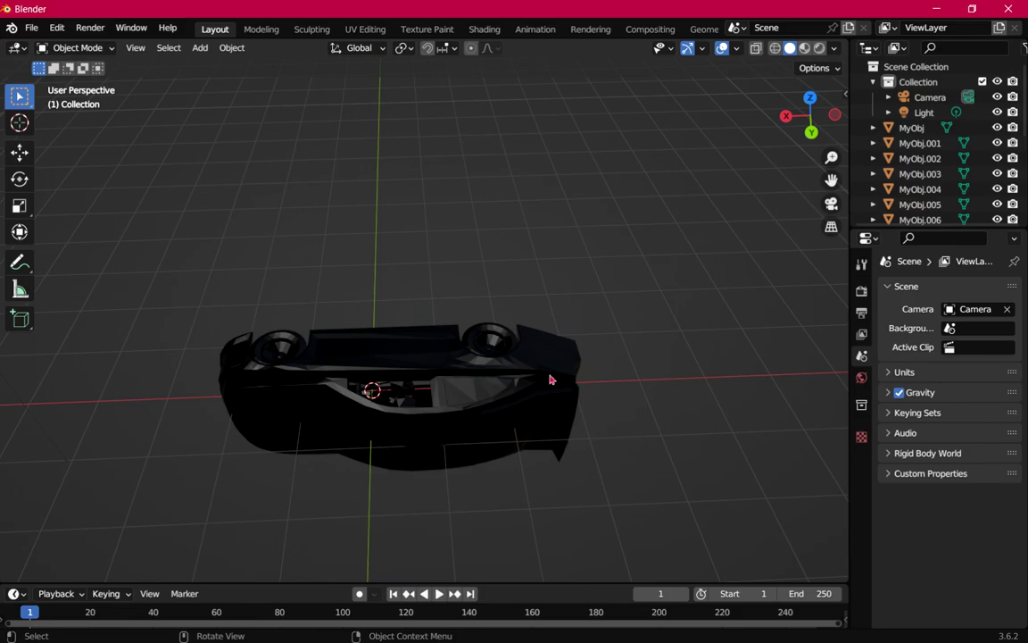
scroll(576, 376, "up", 3)
scroll(641, 299, "down", 2)
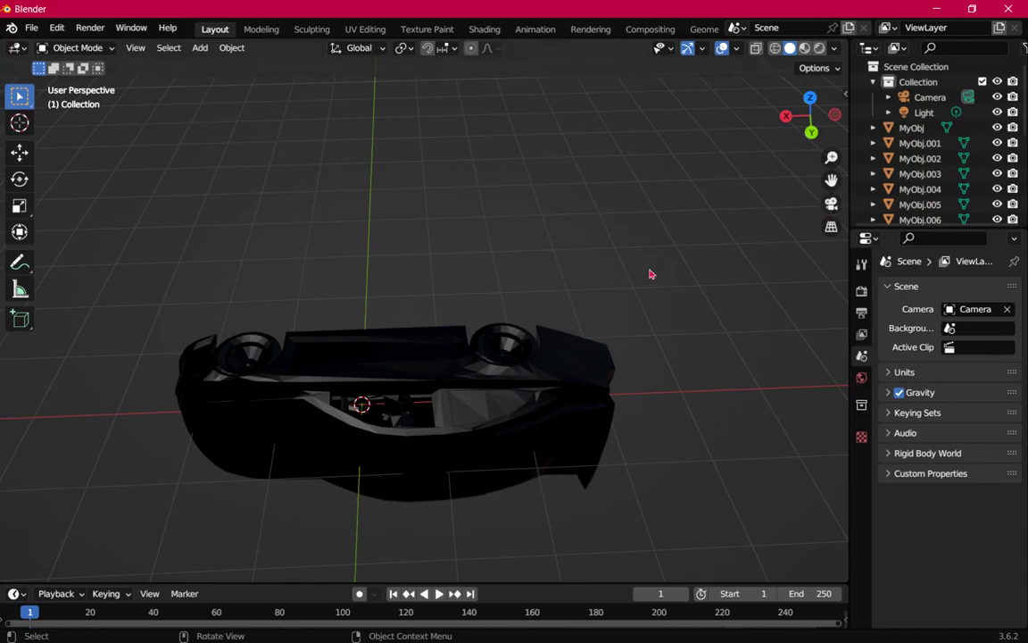
Delete the unwanted car parts MyObj through MyObj.005 via the Outliner.
left_click(920, 144)
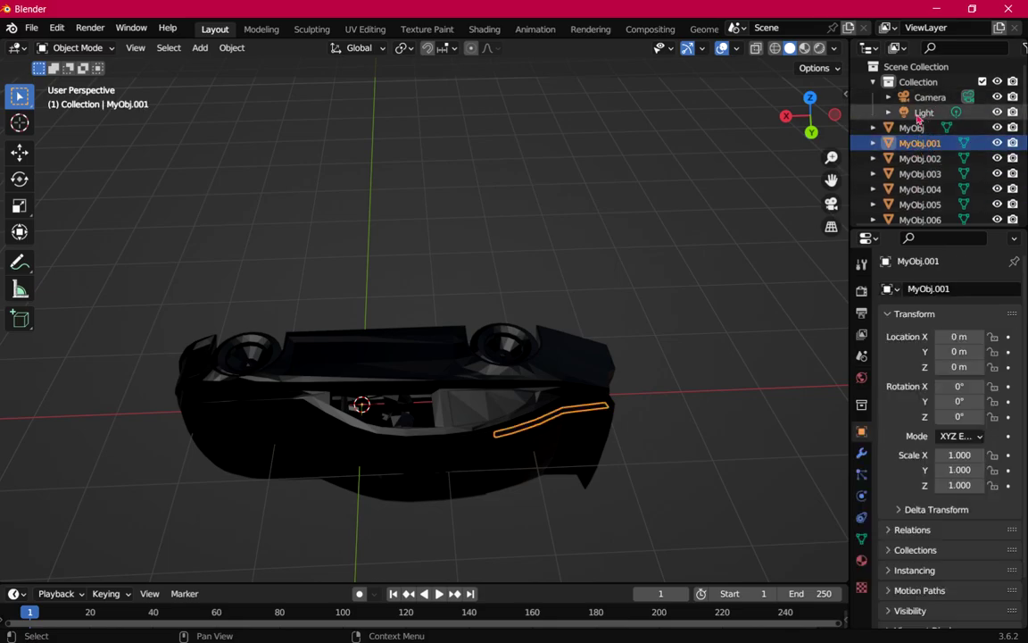
left_click(915, 127)
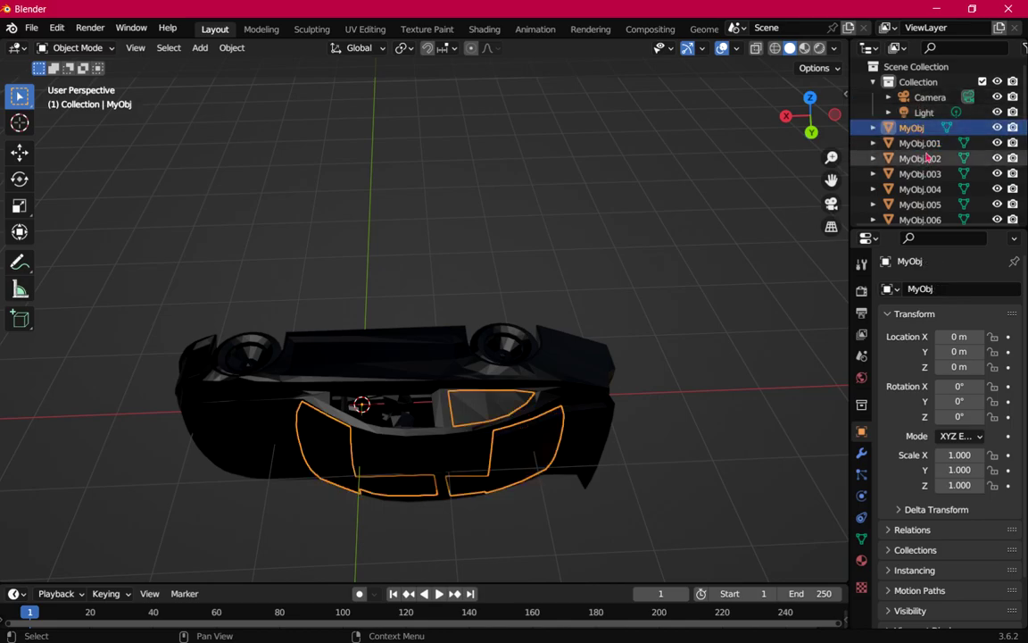
left_click(921, 158)
left_click(921, 173)
left_click(921, 203)
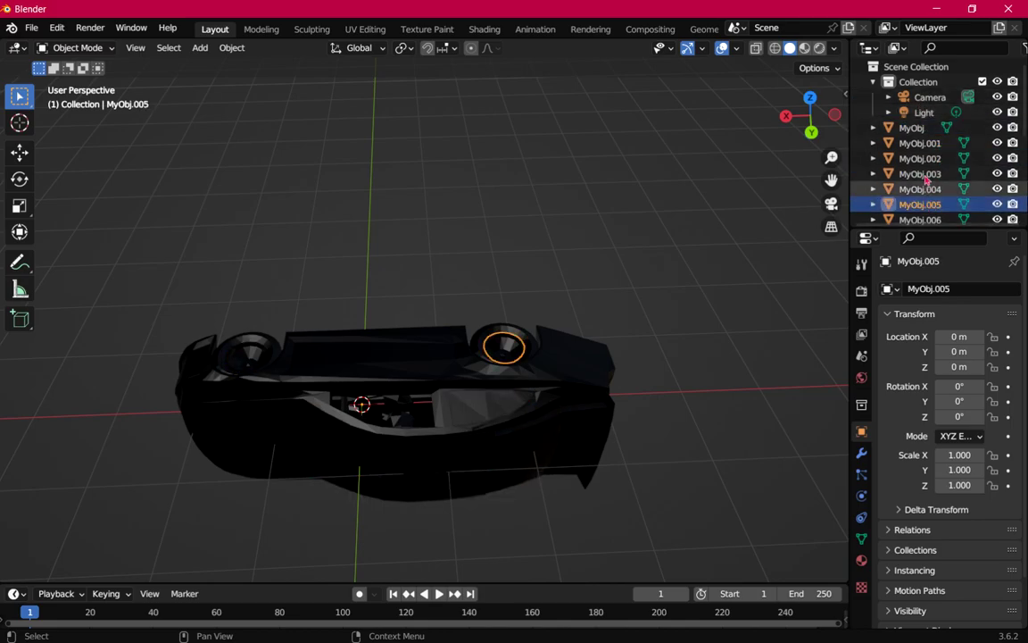
left_click(921, 143)
left_click(919, 127)
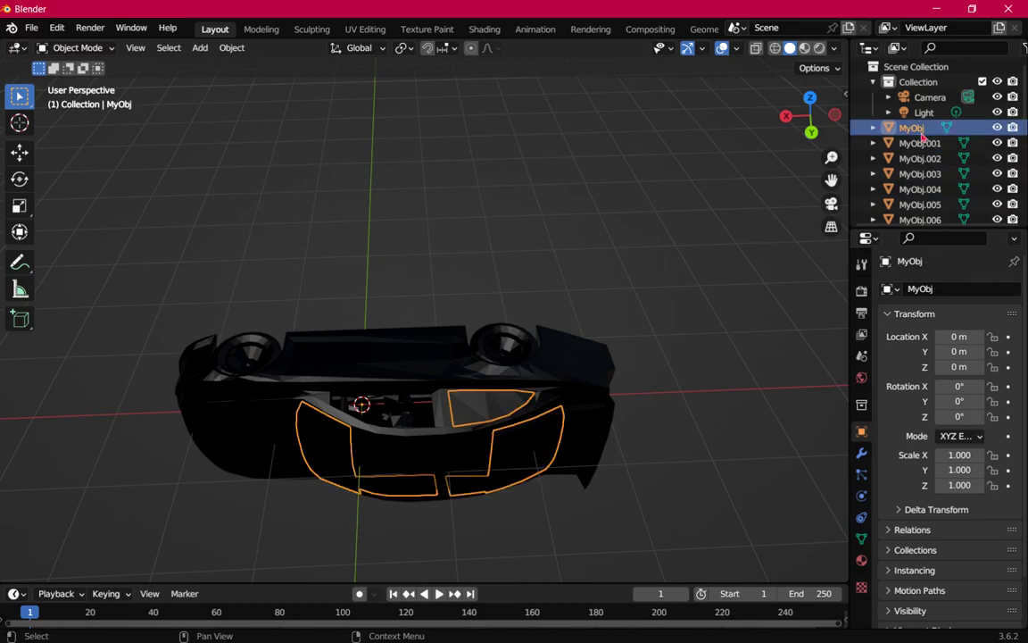
key("Delete")
key("Delete")
key("Delete")
key("Delete")
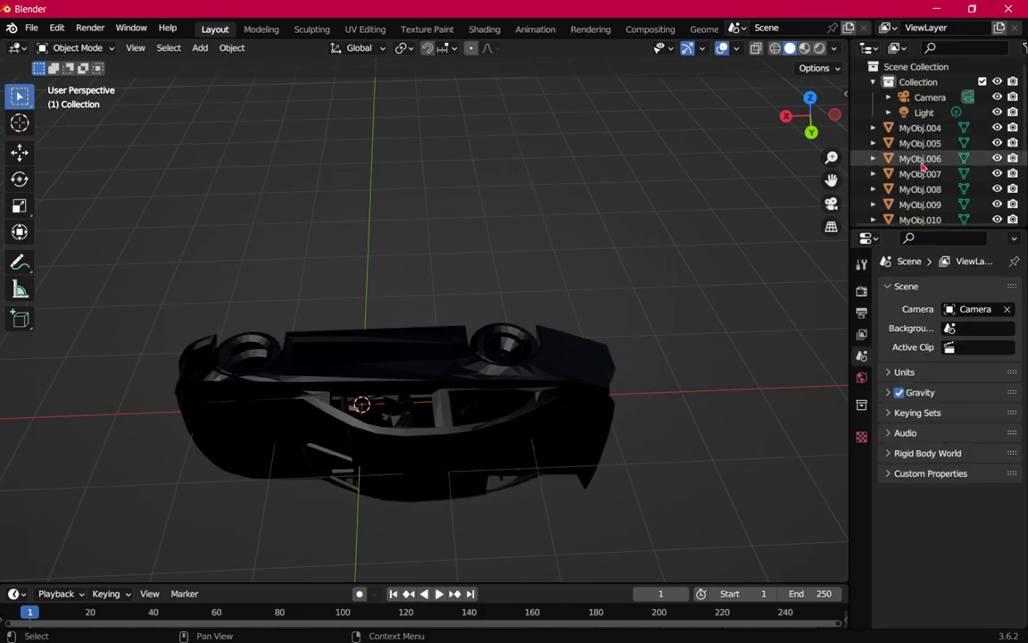
key("Delete")
key("Delete")
key("Delete")
left_click_drag(924, 128, 924, 156)
key("Delete")
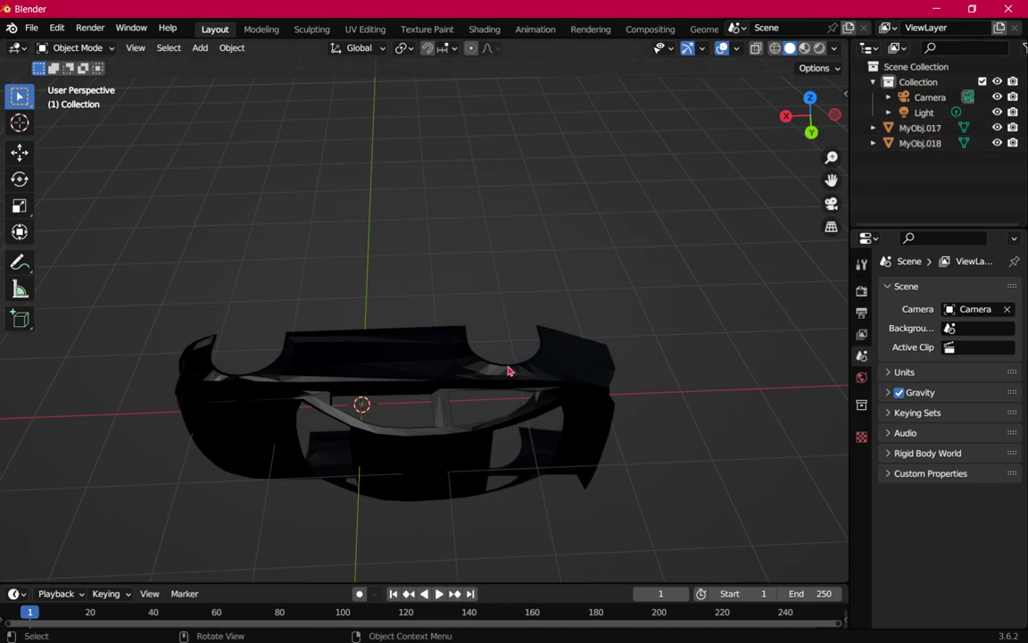
Join MyObj.018 into MyObj.017 with Ctrl+J, keeping MyObj.017 active.
left_click(928, 130)
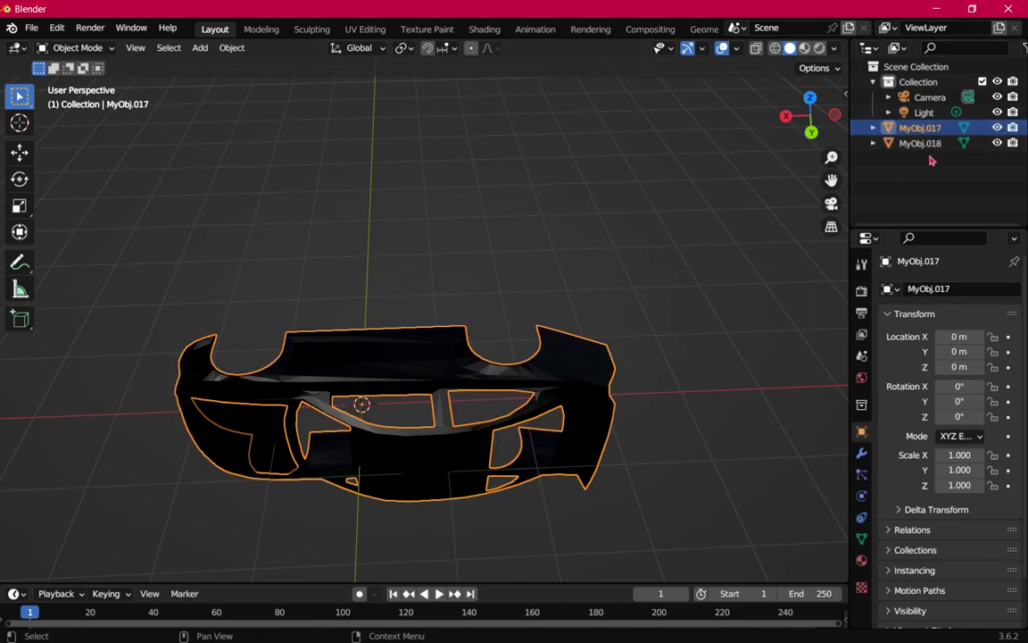
left_click(928, 145)
left_click(924, 129)
left_click(928, 145)
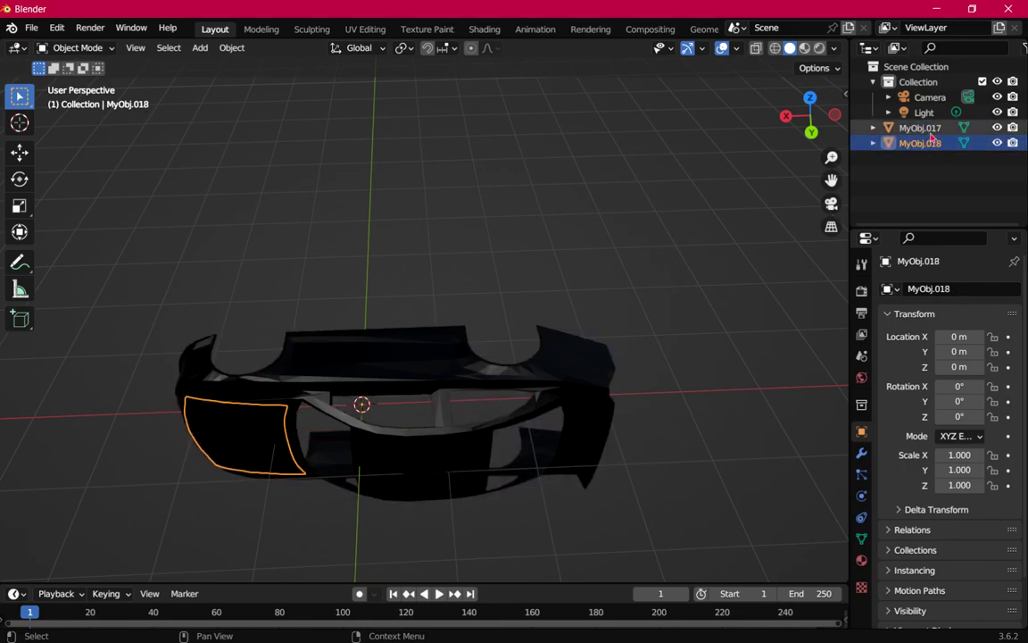
left_click(922, 128)
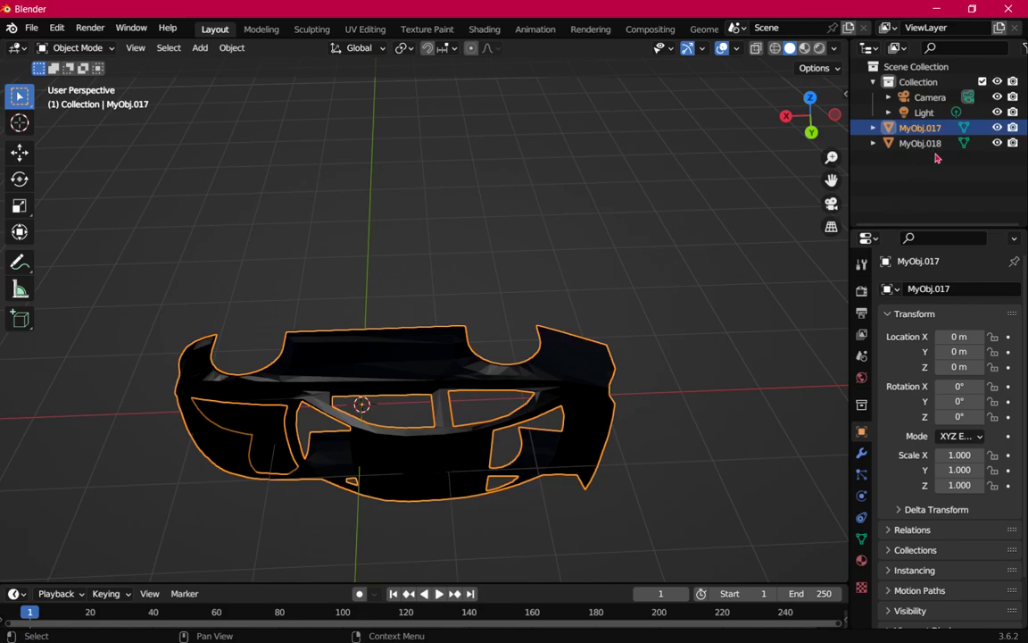
key("ctrl+j")
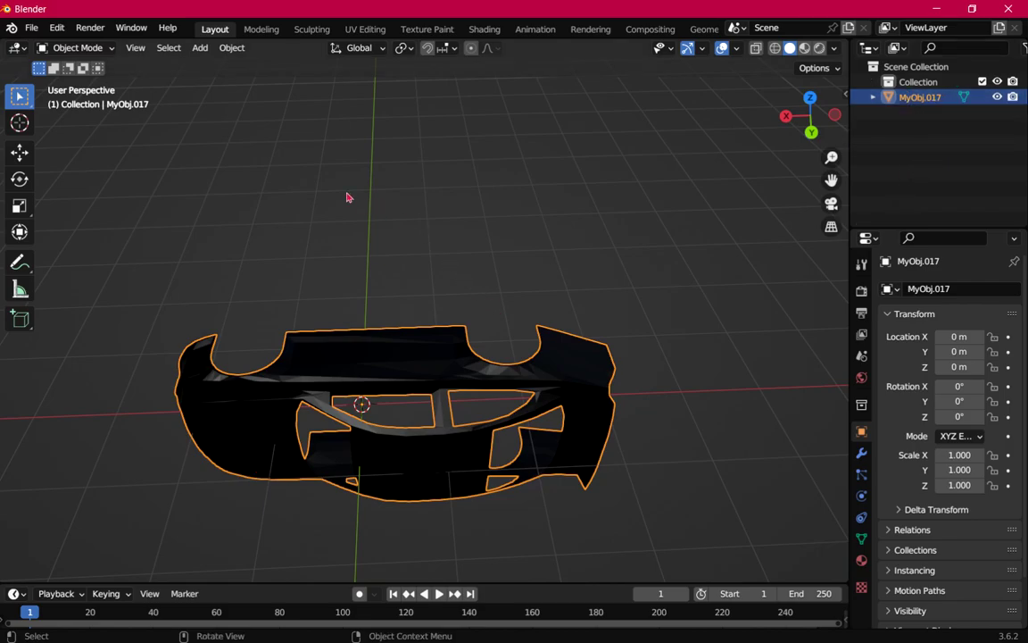
left_click(32, 28)
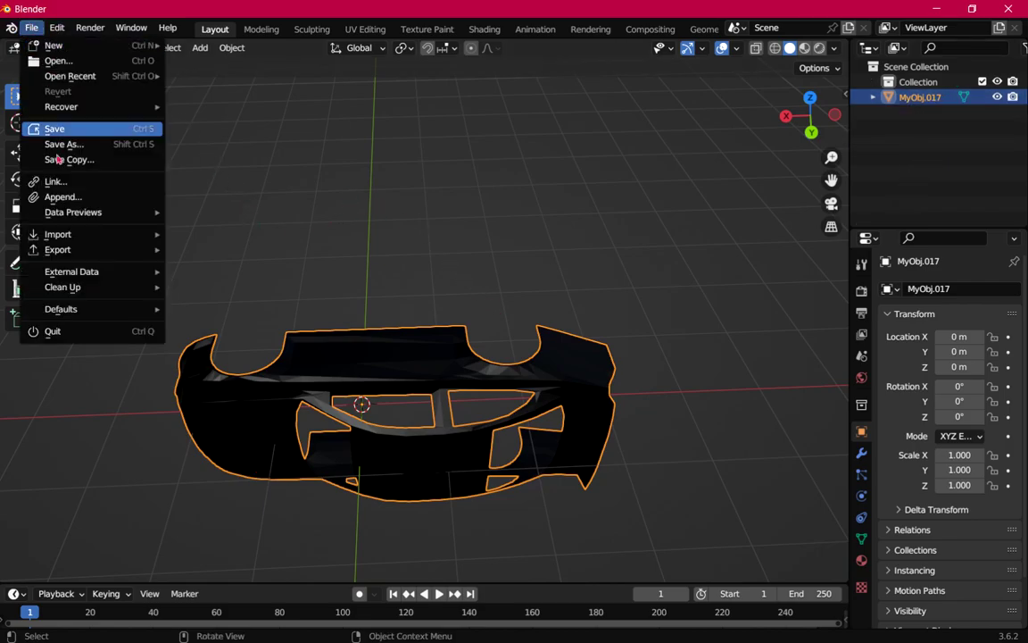
mouse_move(103, 250)
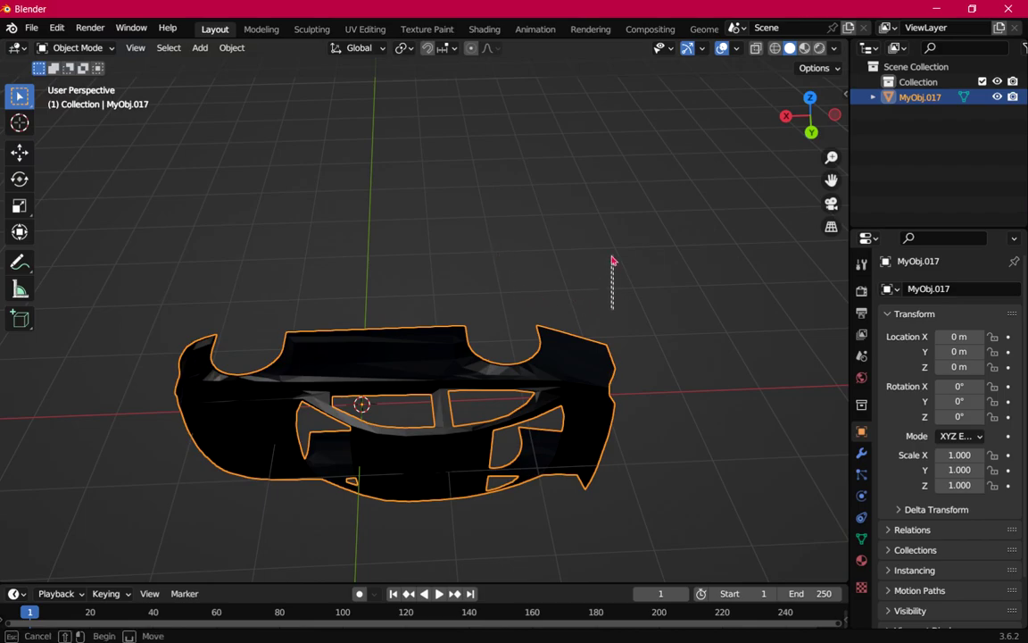
left_click(611, 259)
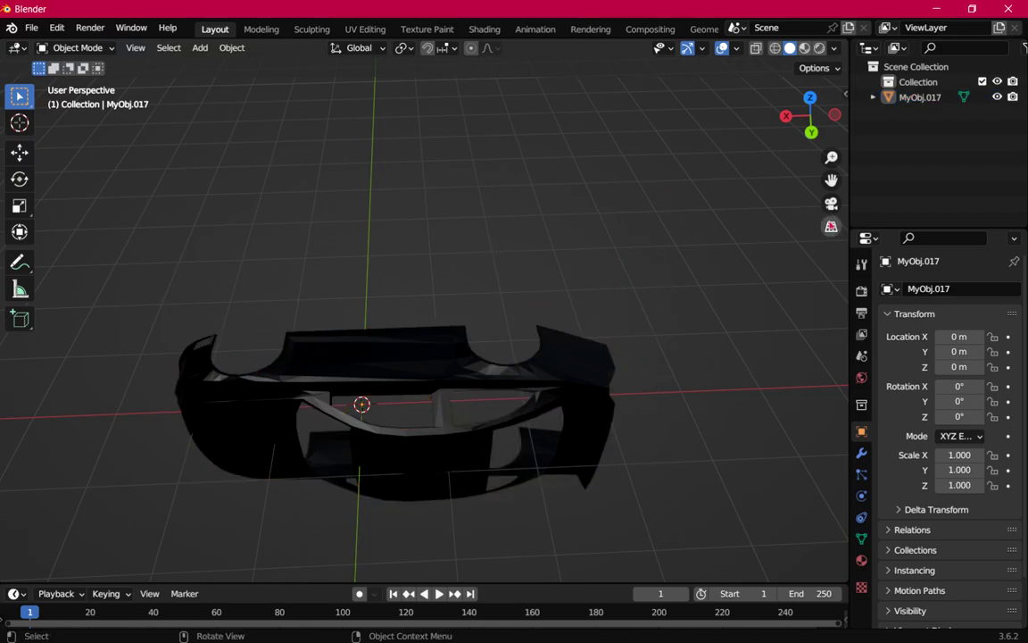
left_click(919, 97)
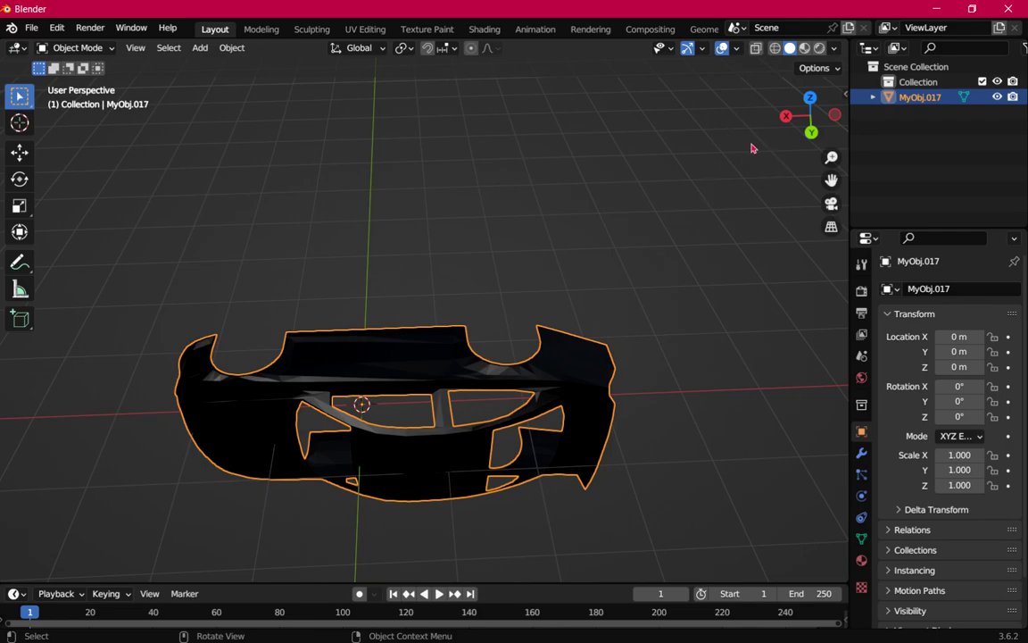
Mirror MyObj.017 along Y Global (scale 1, -1, 1) and orbit around to check it.
right_click(936, 97)
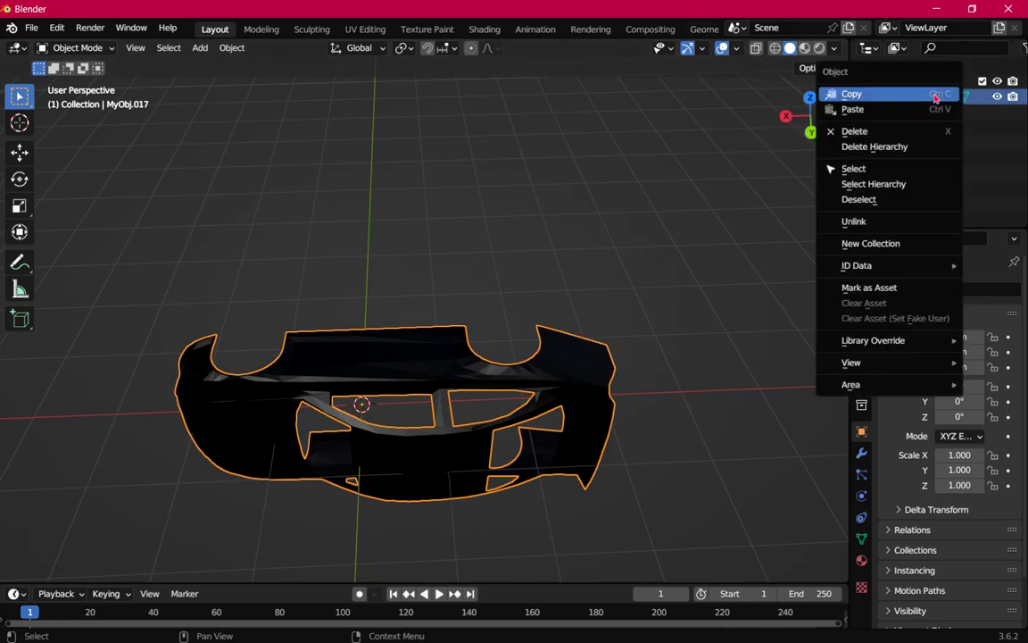
right_click(402, 362)
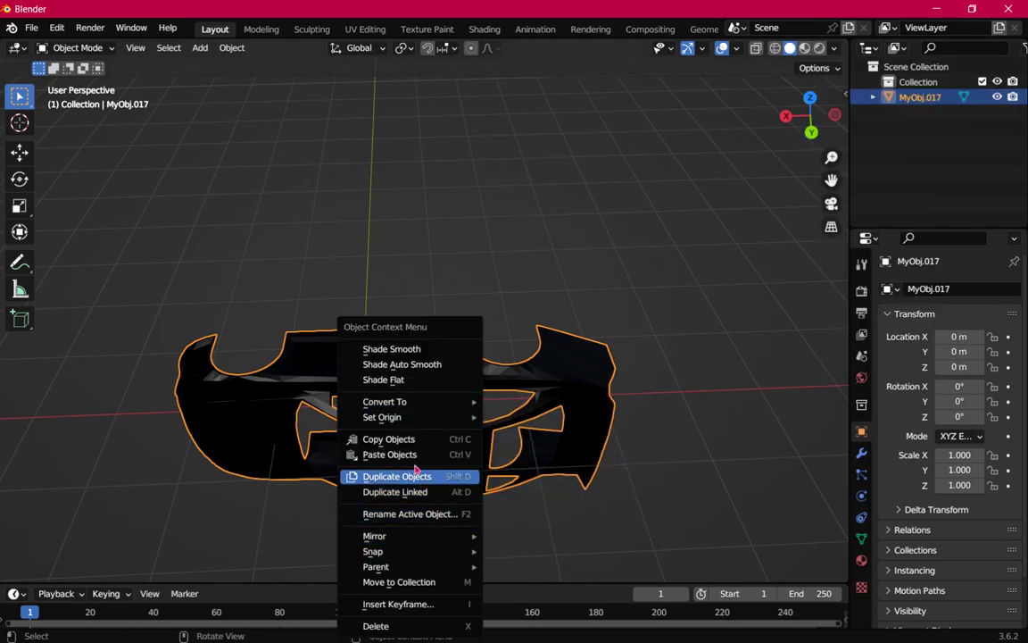
mouse_move(426, 553)
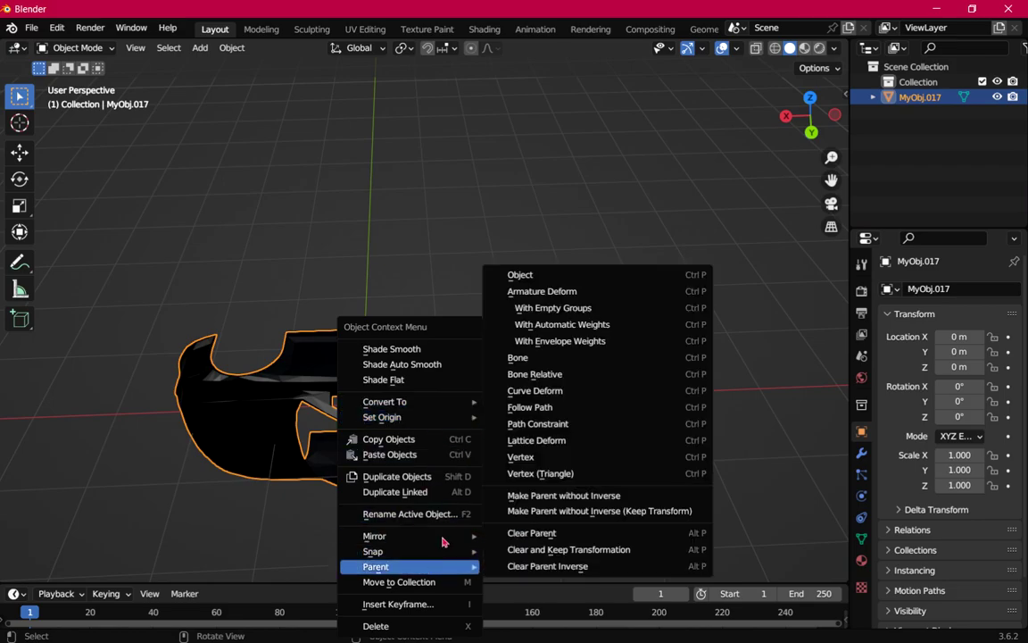
mouse_move(463, 539)
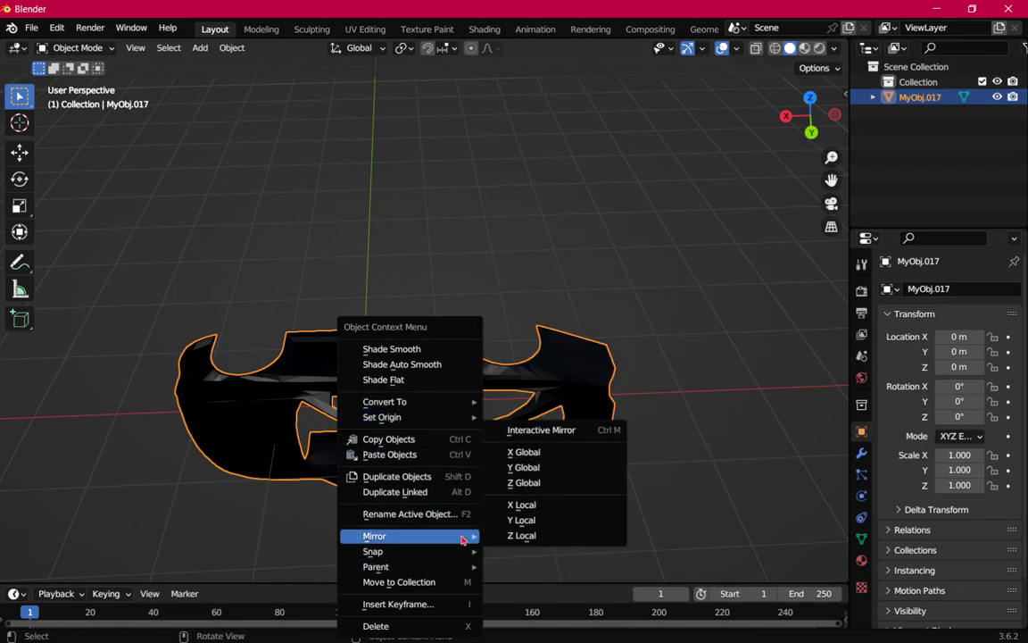
left_click(571, 470)
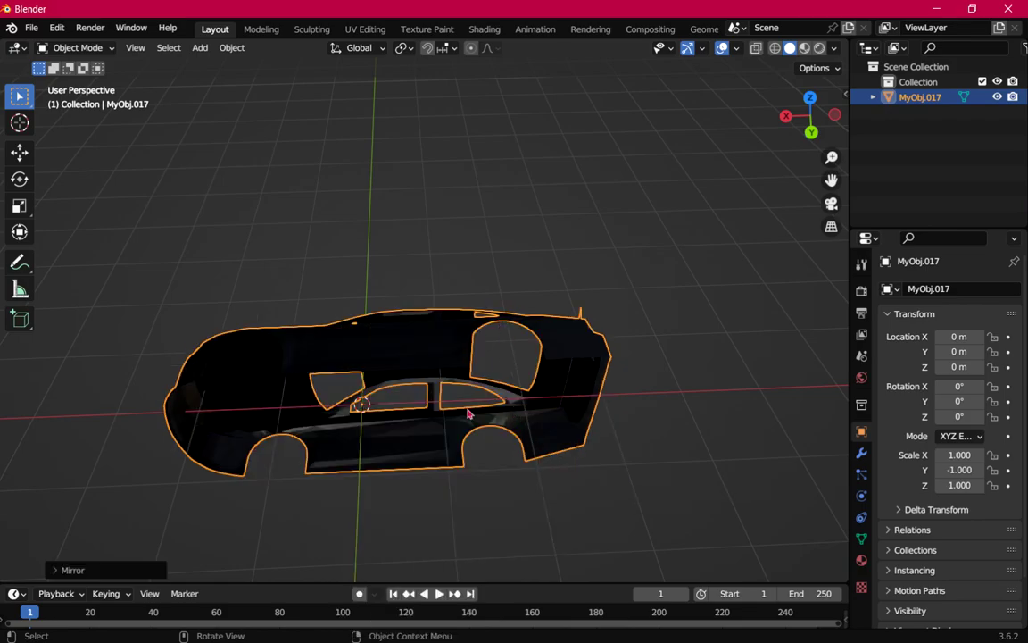
middle_click_drag(540, 287, 521, 273)
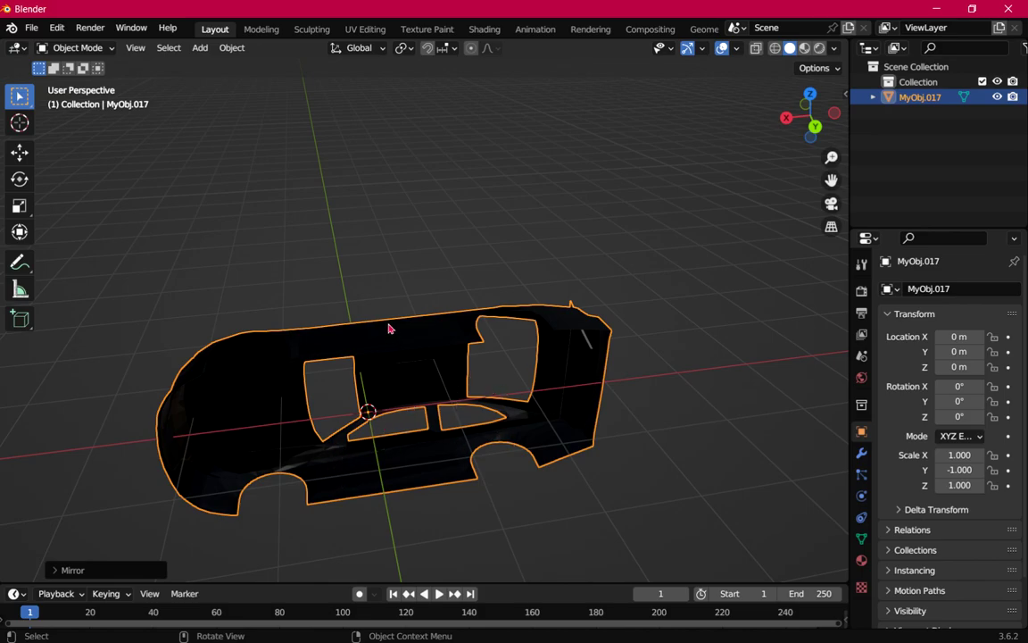
middle_click_drag(488, 268, 581, 416)
middle_click_drag(296, 426, 294, 296)
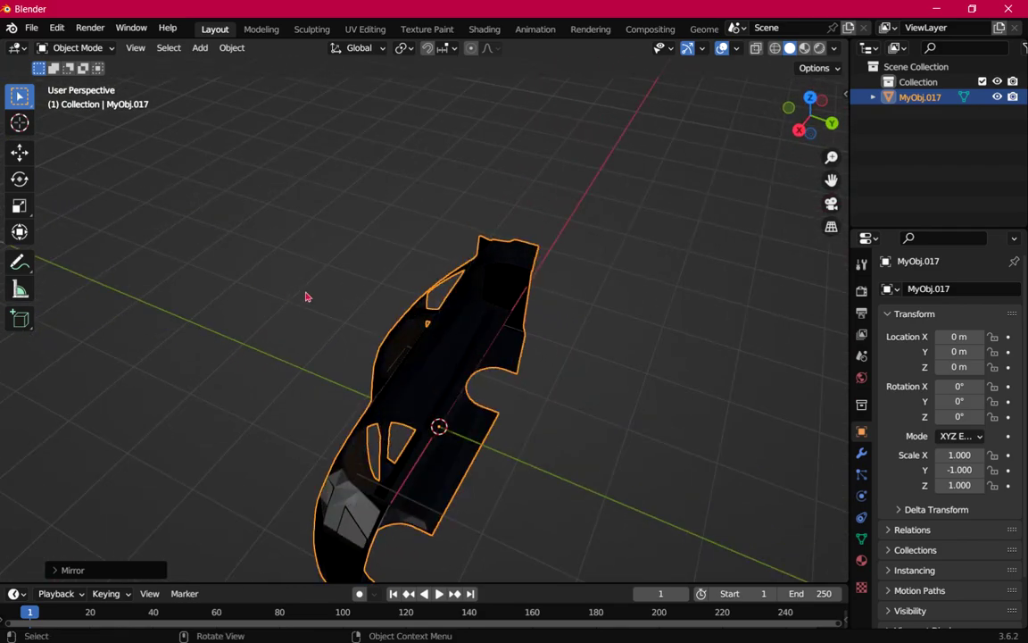
middle_click_drag(606, 293, 684, 303)
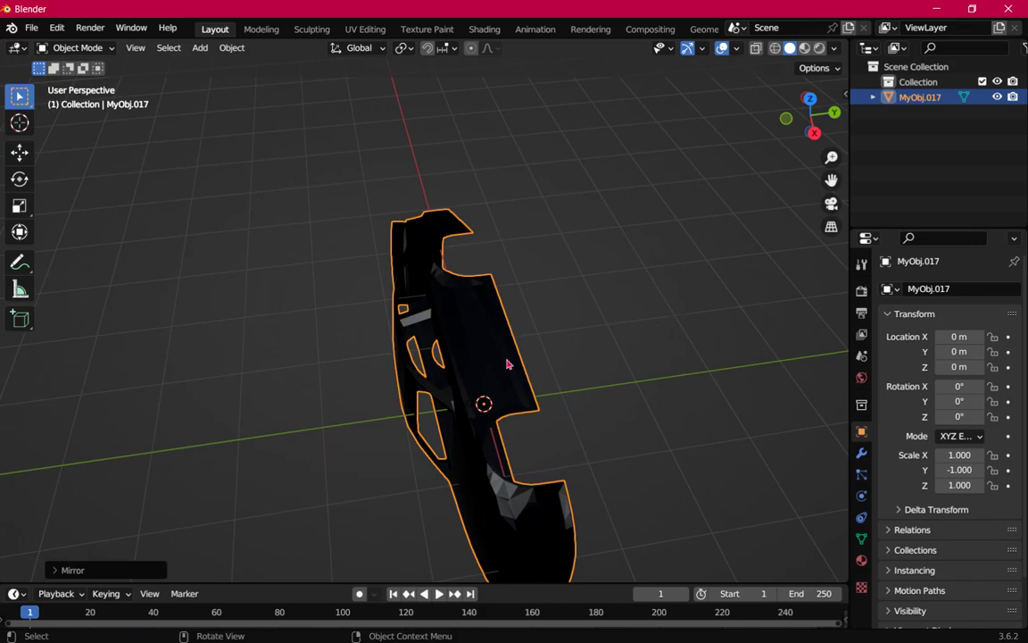
middle_click_drag(627, 356, 491, 426)
middle_click_drag(537, 270, 536, 334)
middle_click_drag(599, 298, 593, 159)
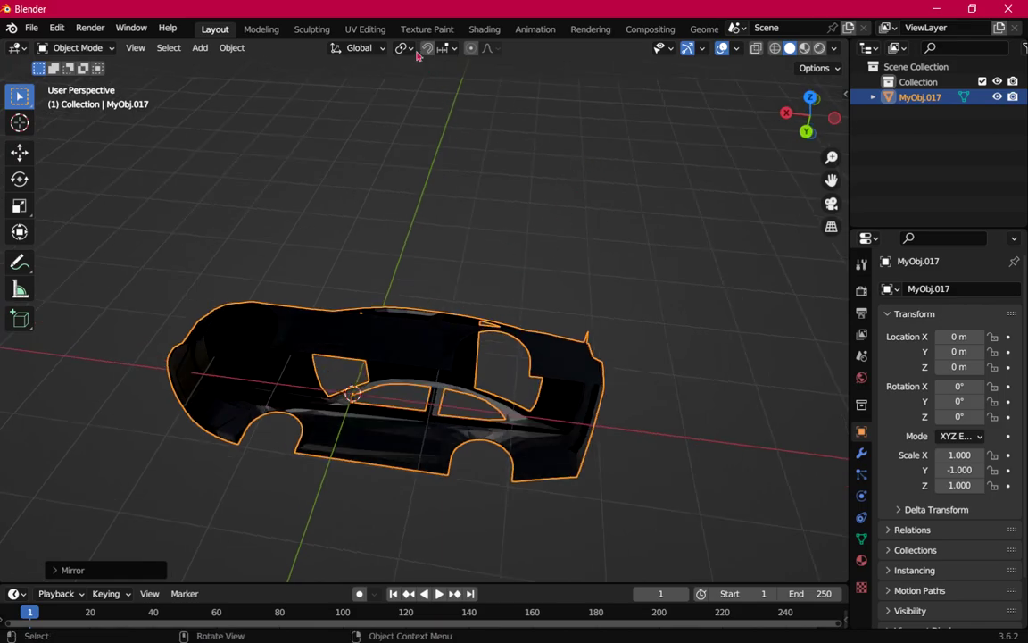
Switch to the UV Editing workspace and select all of MyObj.017's UV islands.
left_click(365, 29)
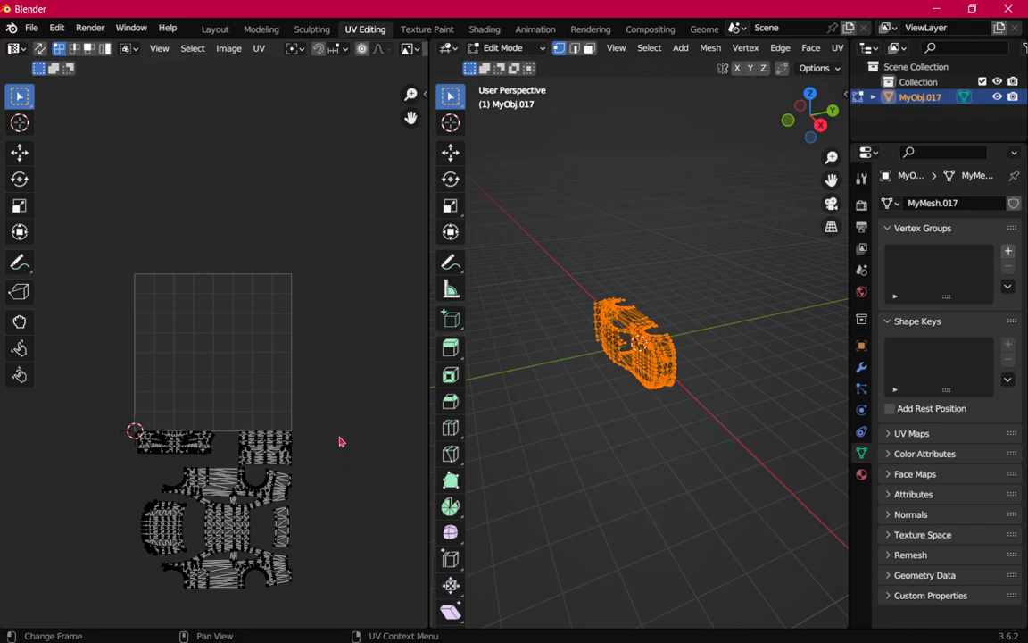
key("a")
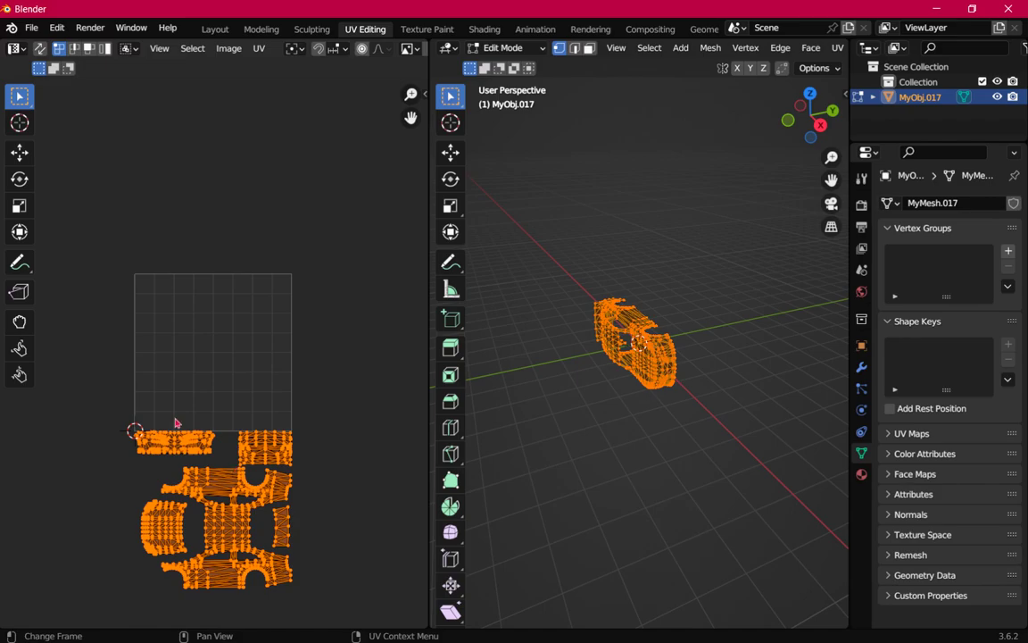
scroll(272, 481, "up", 3)
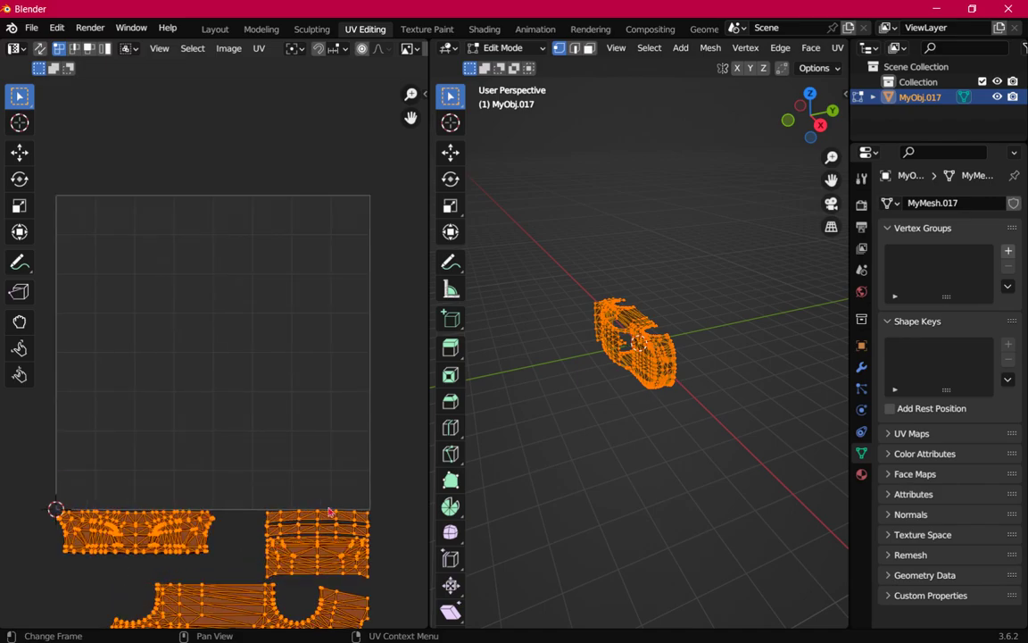
middle_click_drag(385, 504, 381, 280)
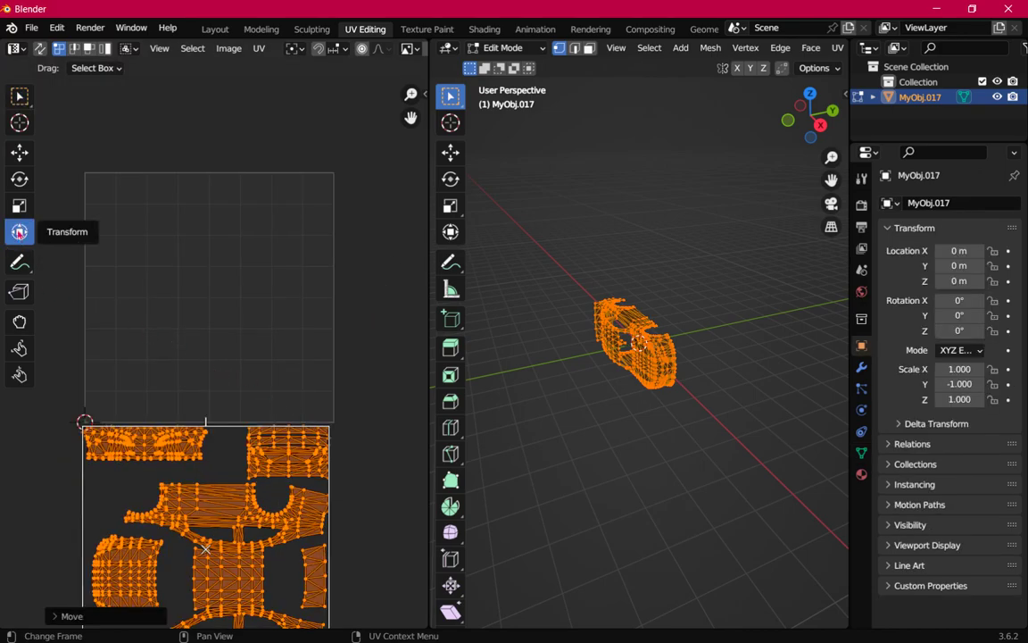
scroll(161, 409, "down", 3)
scroll(196, 393, "up", 2)
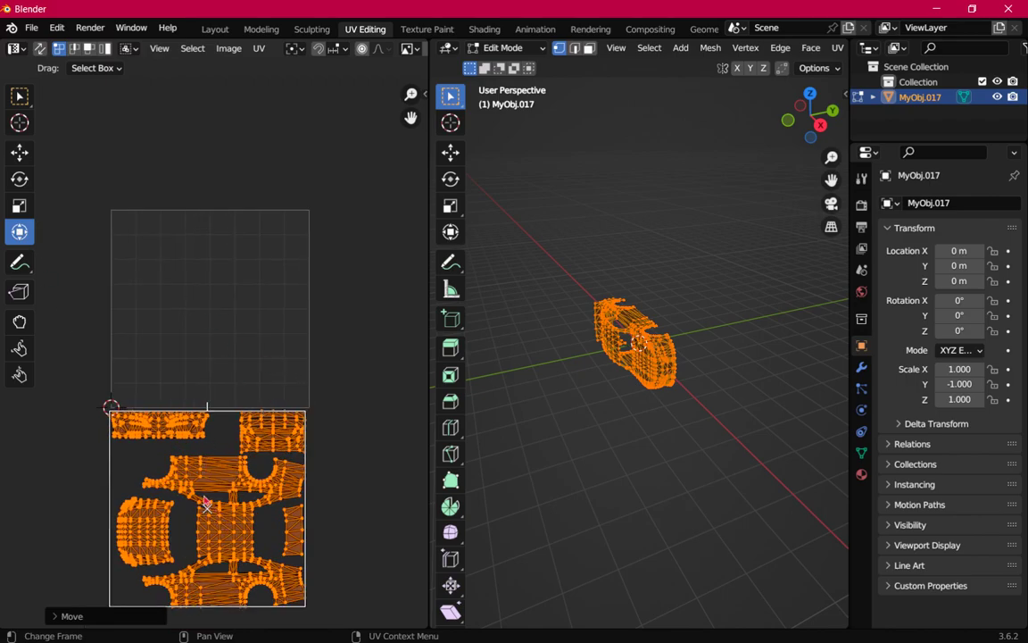
Using the Transform tool, move the UV islands up into the 0–1 UV square, then deselect.
left_click(20, 231)
left_click(347, 50)
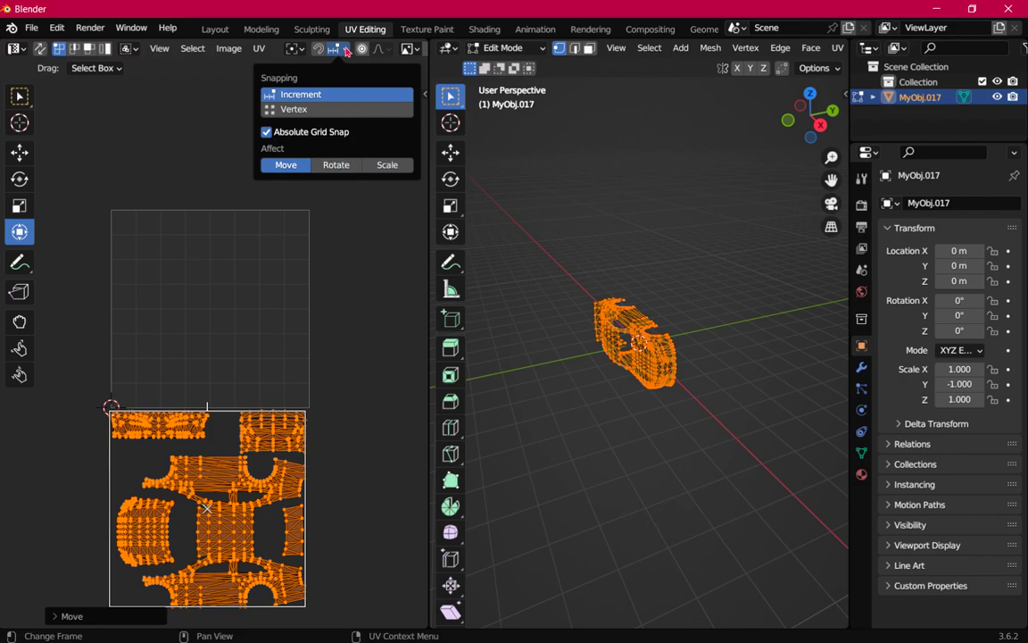
scroll(264, 290, "up", 3)
scroll(262, 303, "down", 2)
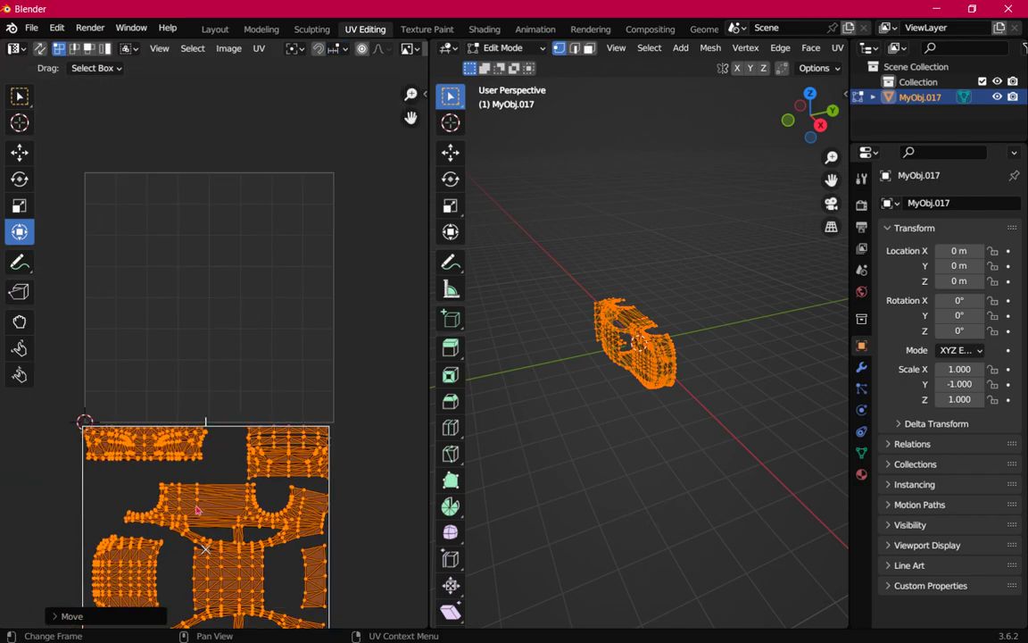
left_click_drag(205, 547, 207, 296)
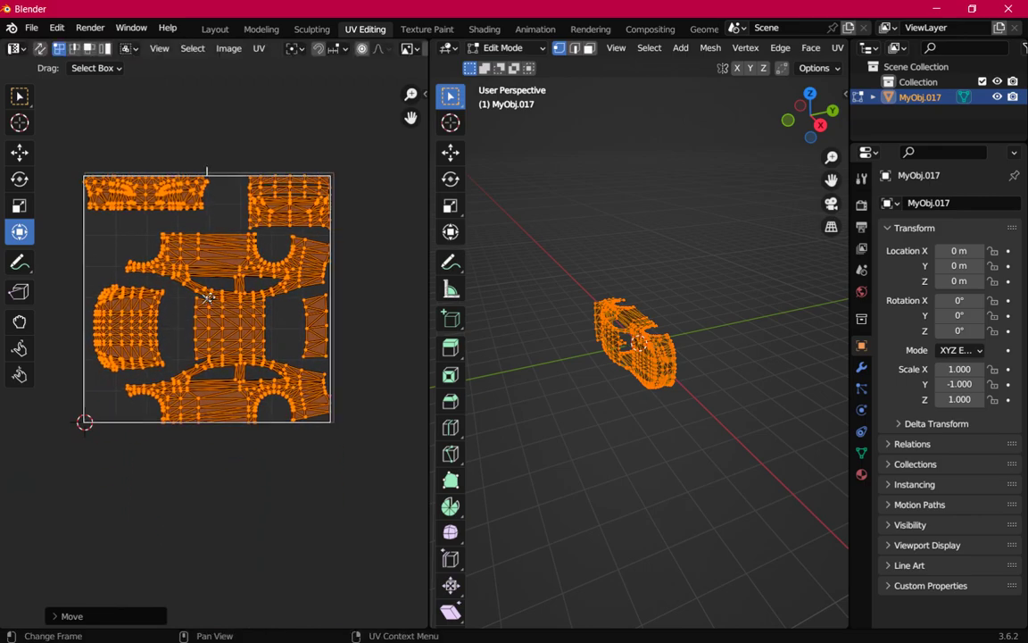
scroll(207, 296, "up", 3)
scroll(291, 375, "down", 1)
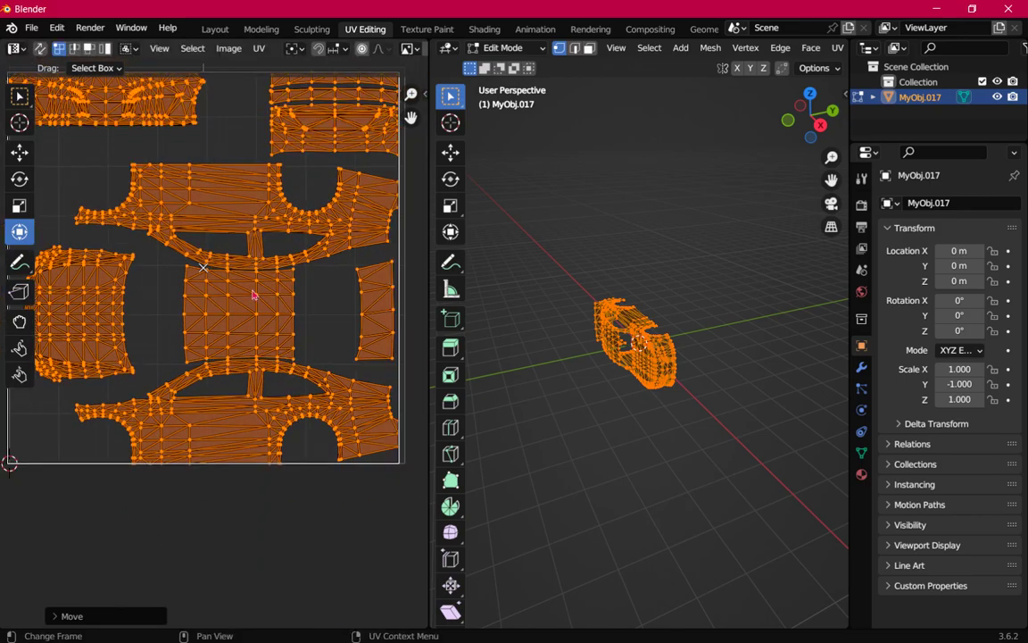
left_click_drag(206, 268, 207, 268)
middle_click_drag(22, 358, 417, 402)
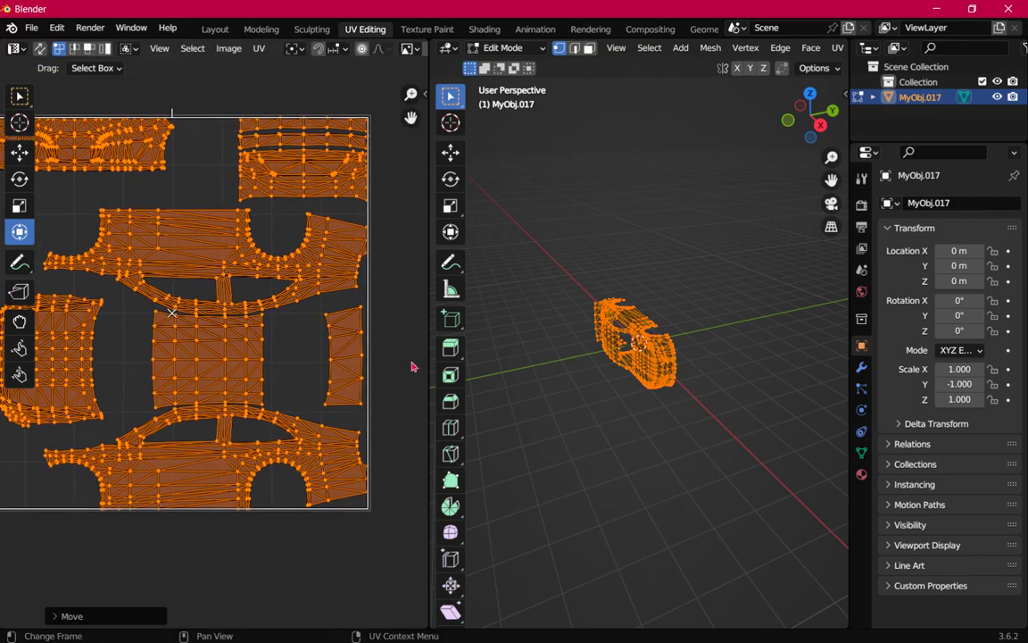
left_click(409, 365)
Pan and zoom the UV view to check the layout fits inside the UV square.
middle_click_drag(284, 544, 229, 585)
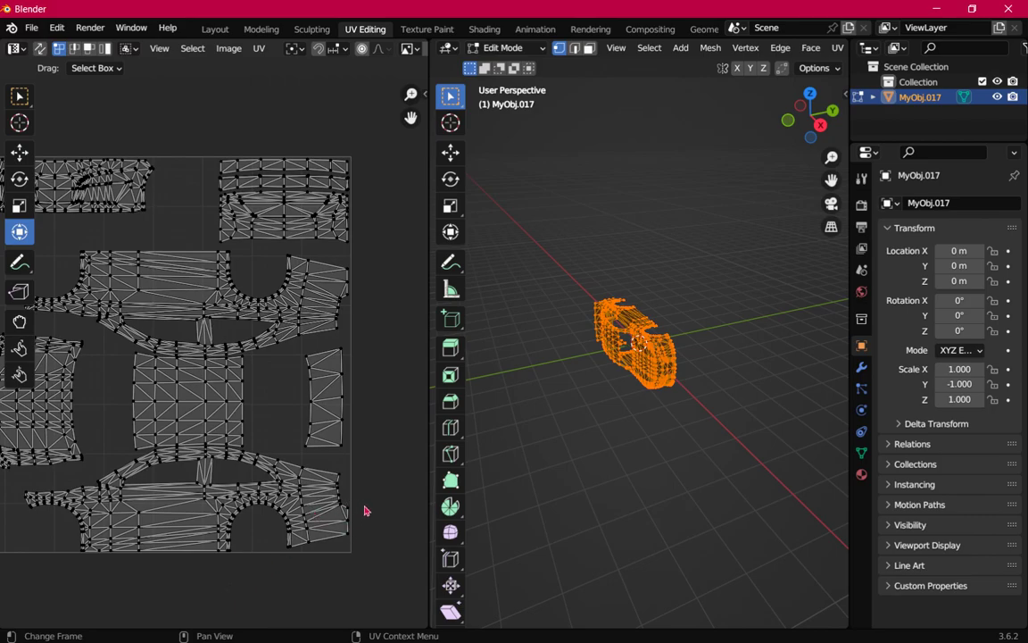
scroll(204, 586, "up", 3)
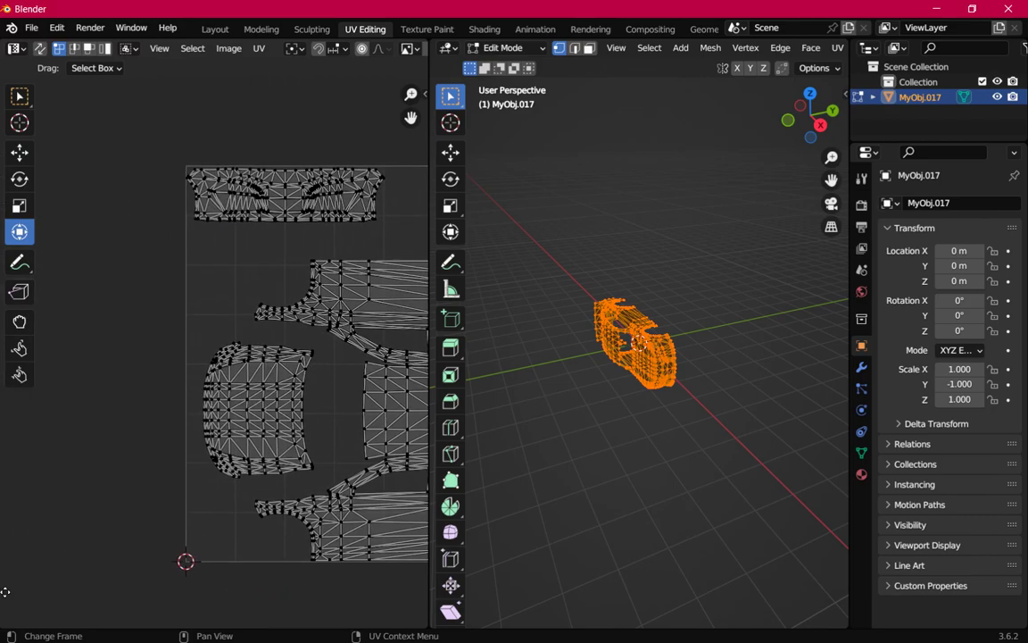
scroll(132, 118, "up", 4)
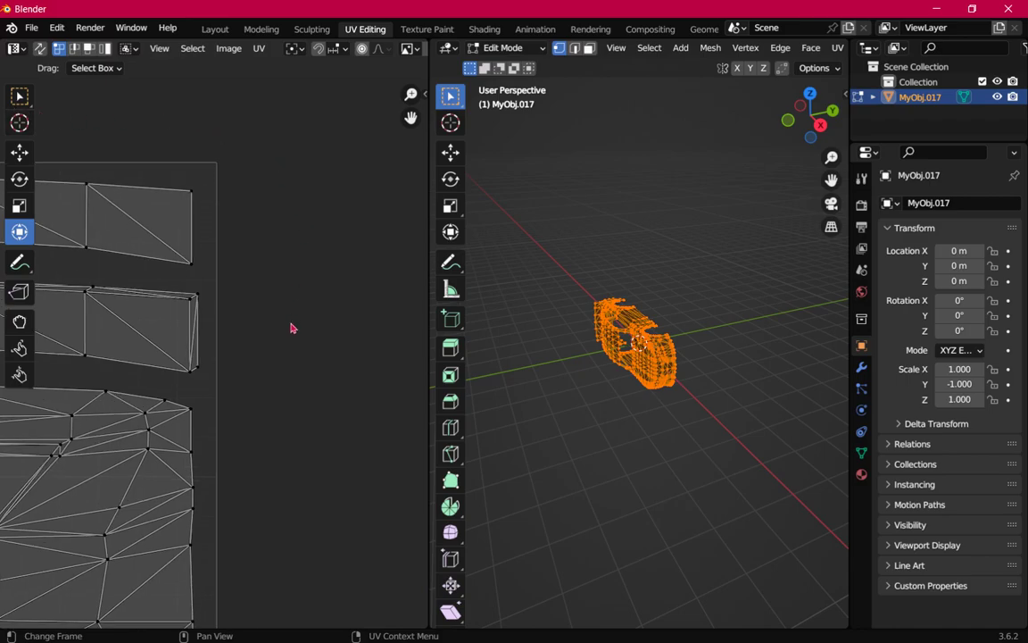
scroll(250, 308, "down", 5)
scroll(291, 405, "up", 2)
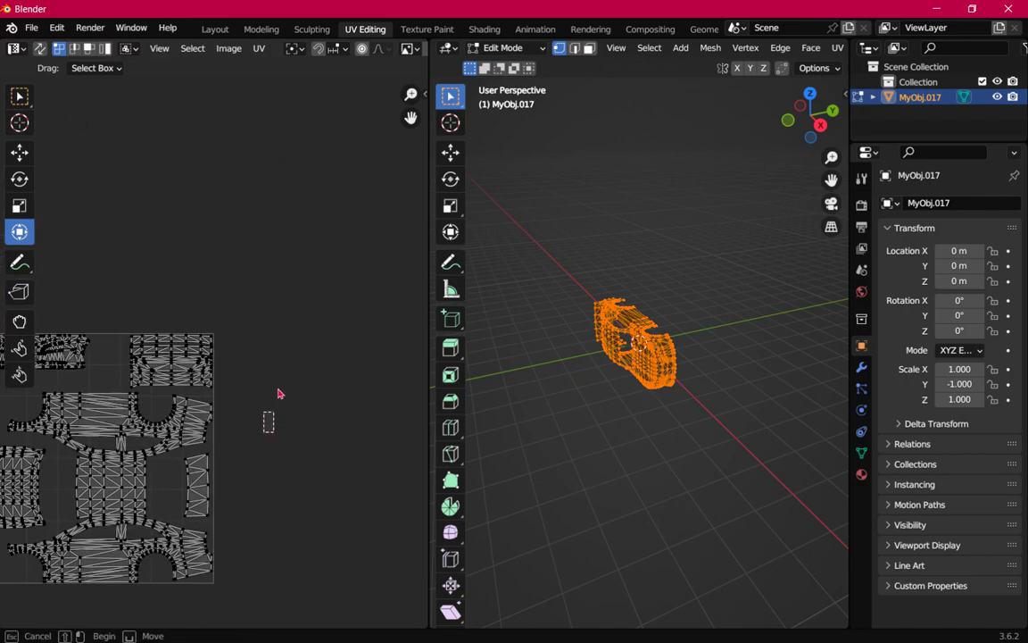
middle_click_drag(294, 363, 419, 365)
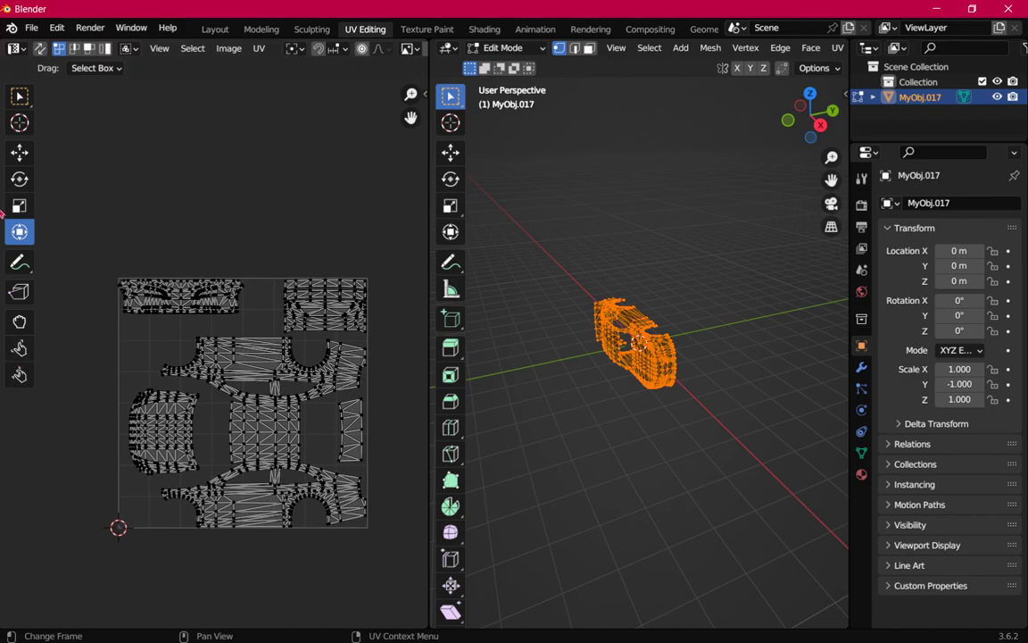
Start a Wavefront OBJ export and browse to the Desktop folder.
left_click(31, 27)
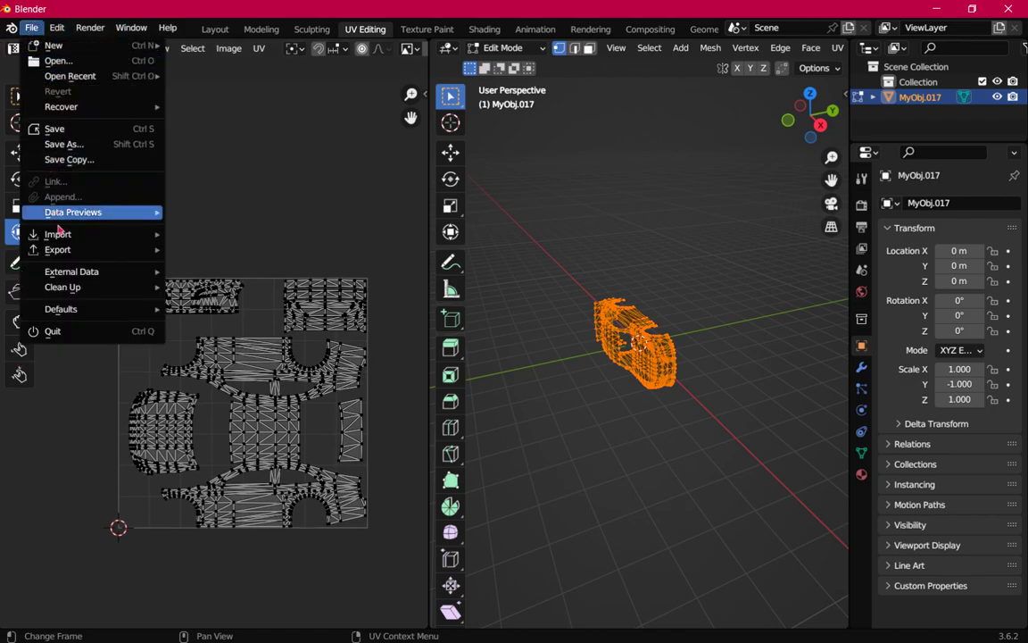
mouse_move(67, 252)
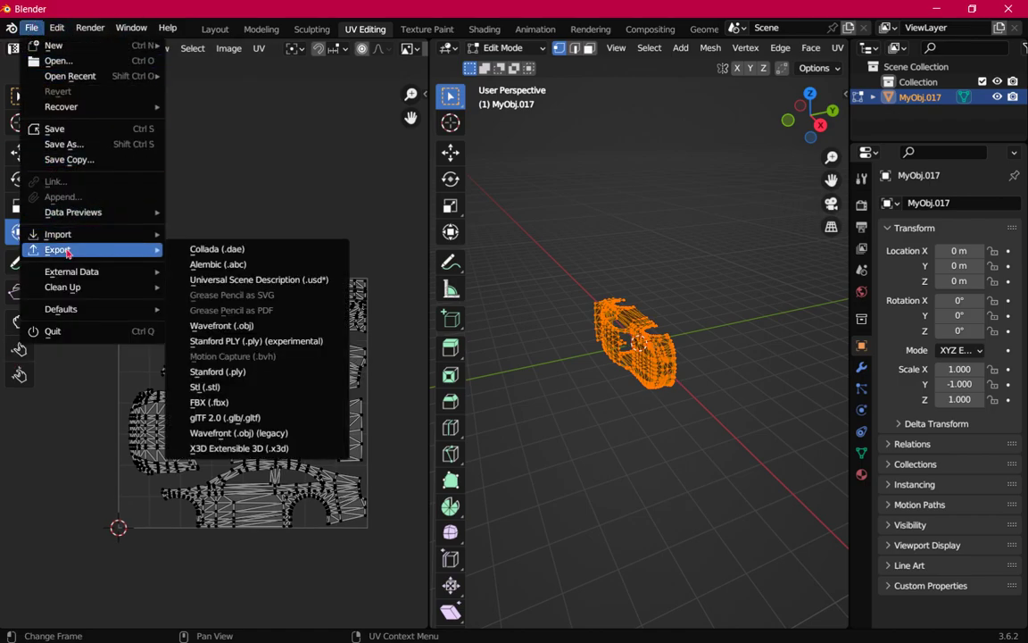
left_click(252, 331)
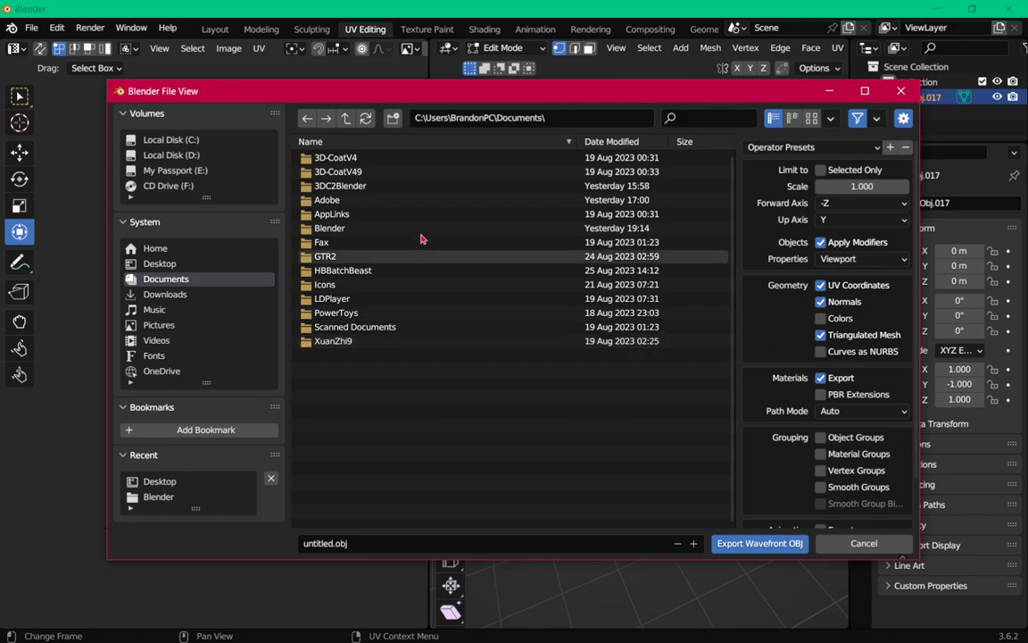
left_click(187, 265)
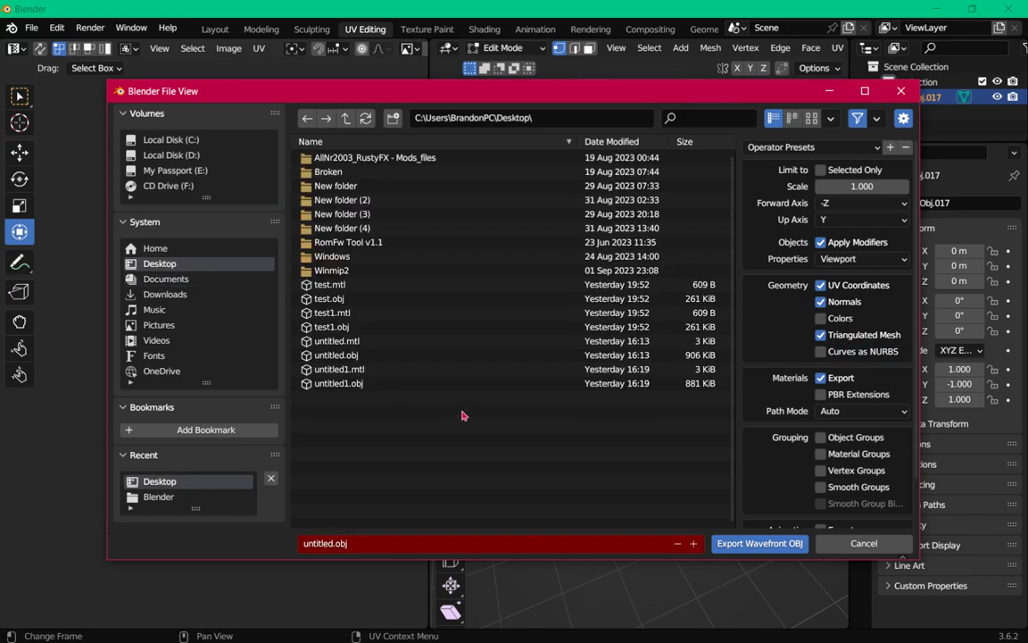
Rename the export file to 3dyota.obj and run the OBJ export.
left_click(328, 543)
left_click(330, 543)
key("BackSpace")
key("BackSpace")
key("BackSpace")
key("BackSpace")
key("BackSpace")
key("BackSpace")
key("BackSpace")
key("BackSpace")
type("3dyota")
left_click(758, 546)
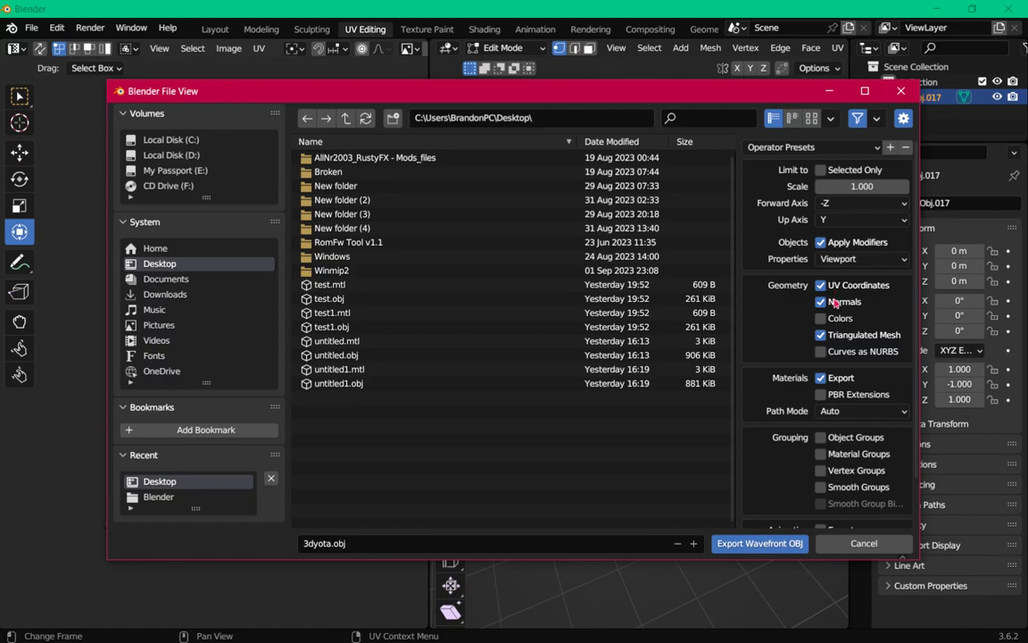
scroll(777, 359, "down", 2)
scroll(777, 359, "down", 1)
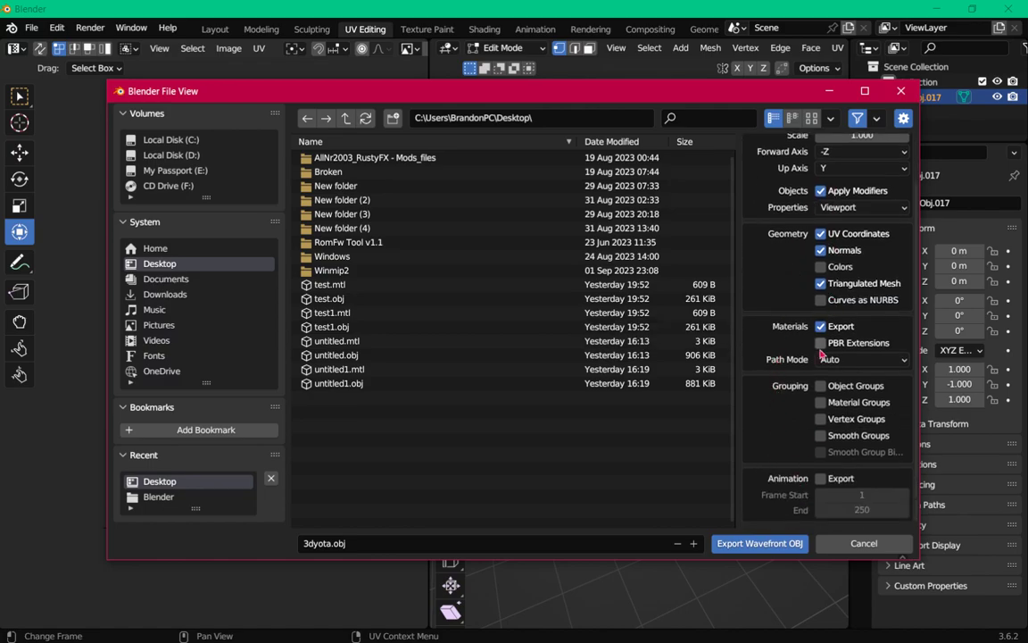
left_click(760, 543)
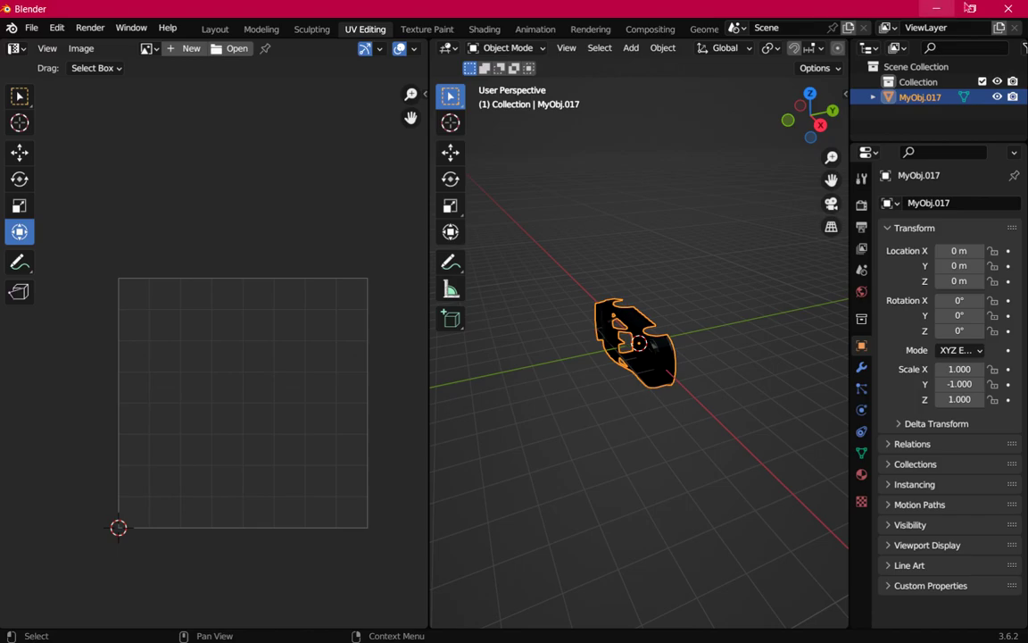
Quit Blender without saving the scene and launch Adobe Photoshop 2023.
left_click(1017, 9)
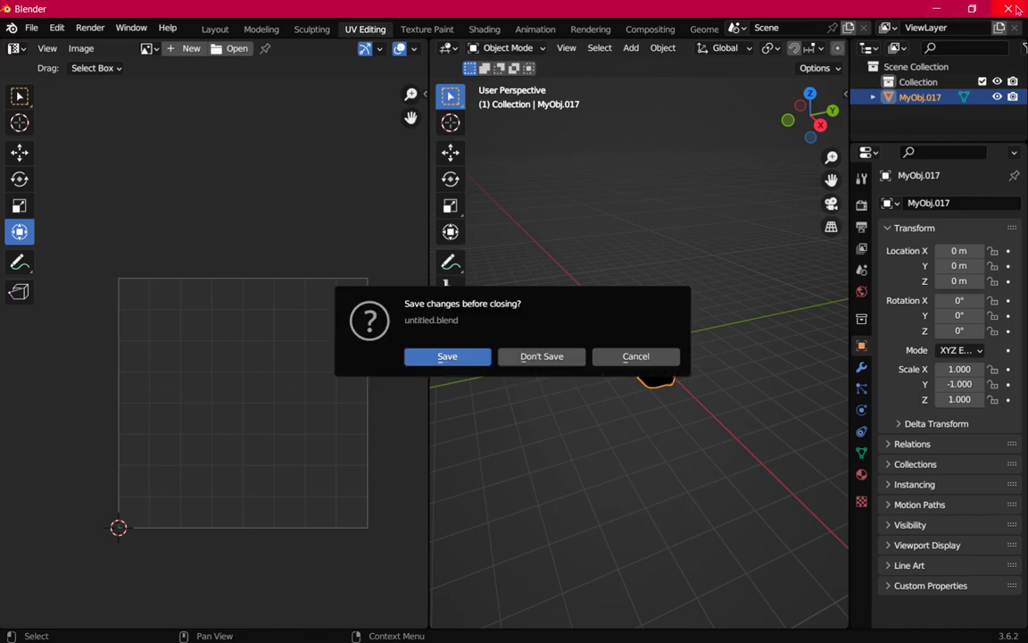
left_click(575, 356)
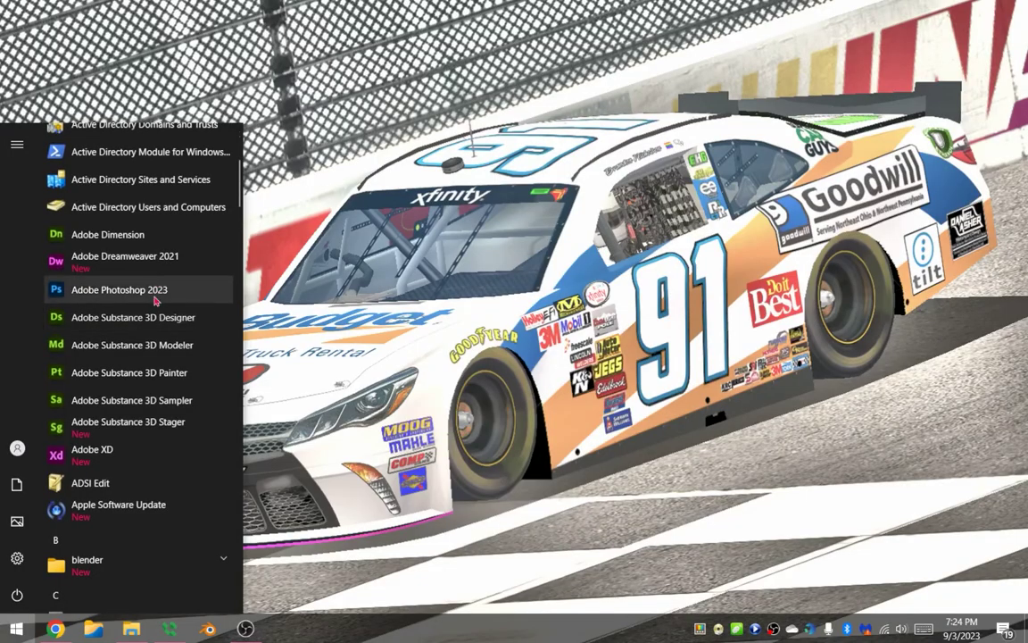
left_click(156, 299)
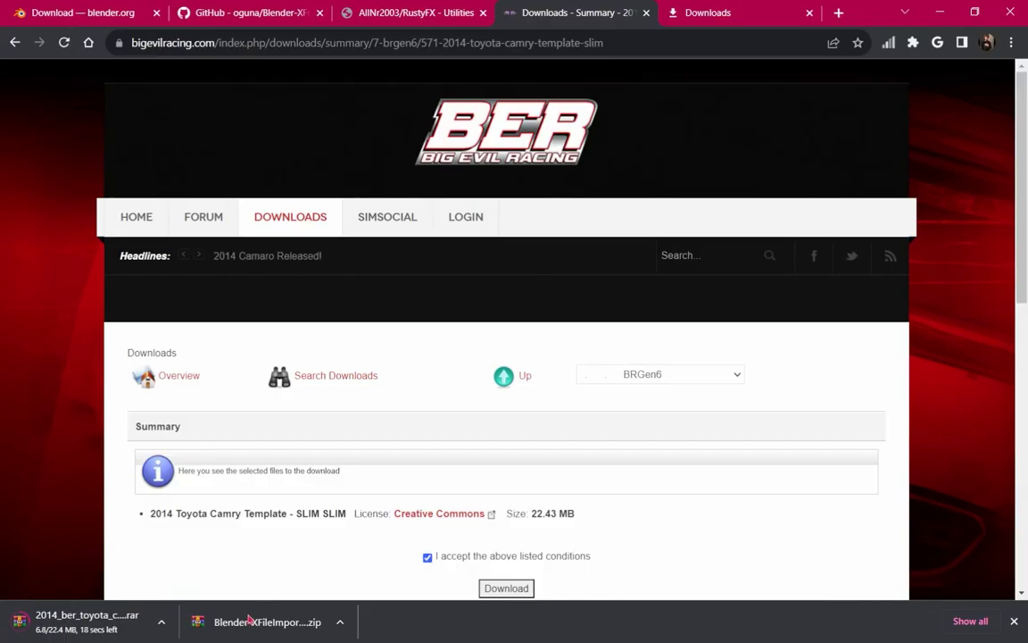
Go to the AllNr2003/RustyFX Utilities tab and scroll down to its Templates list.
key("ctrl+shift+Tab")
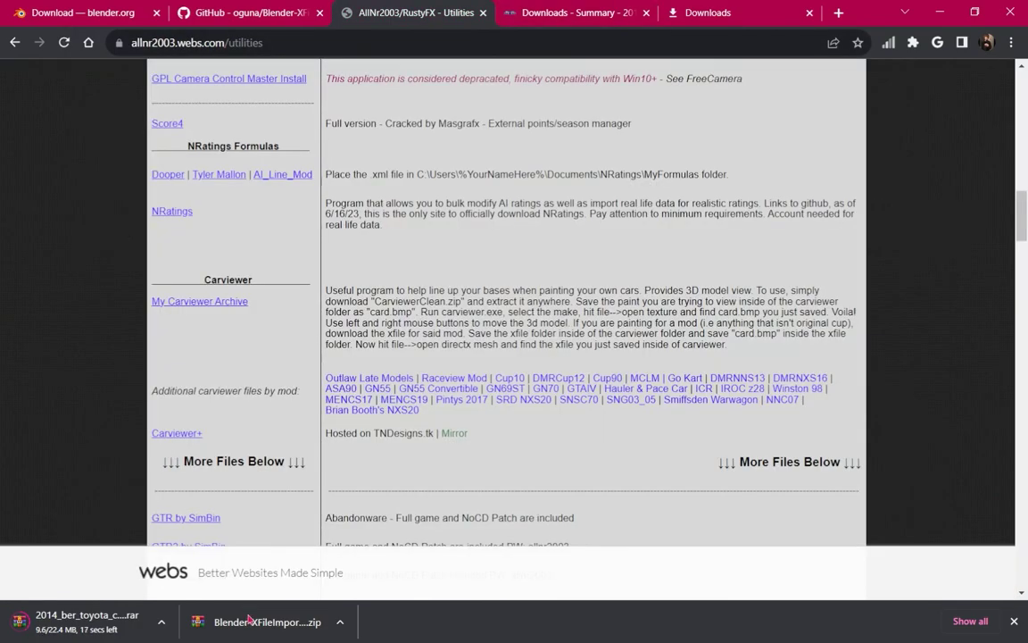
scroll(506, 304, "down", 10)
scroll(506, 303, "down", 12)
scroll(506, 303, "down", 12)
scroll(506, 304, "down", 4)
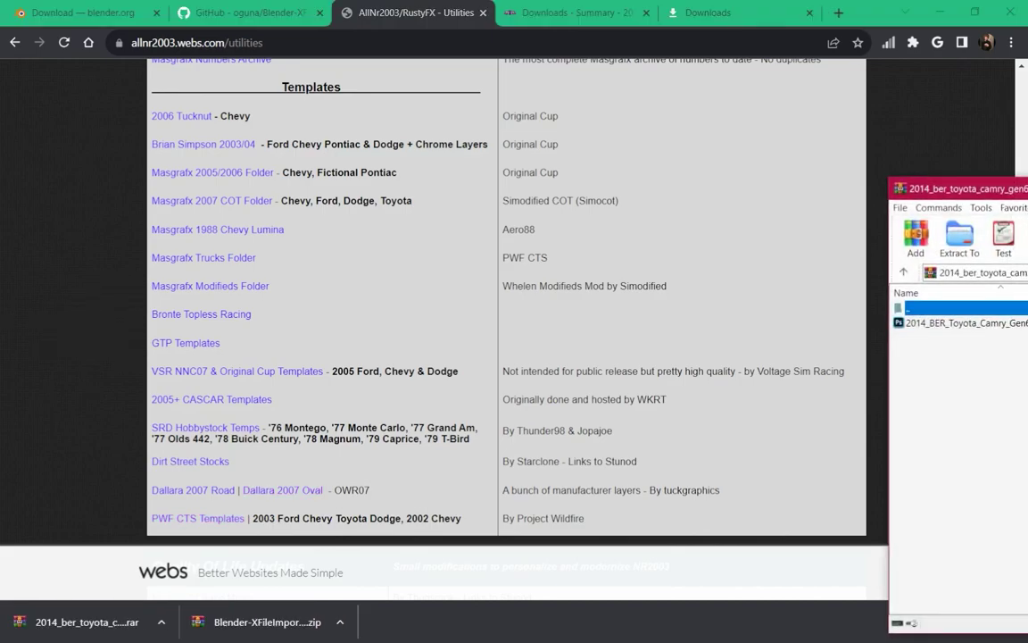
left_click(284, 627)
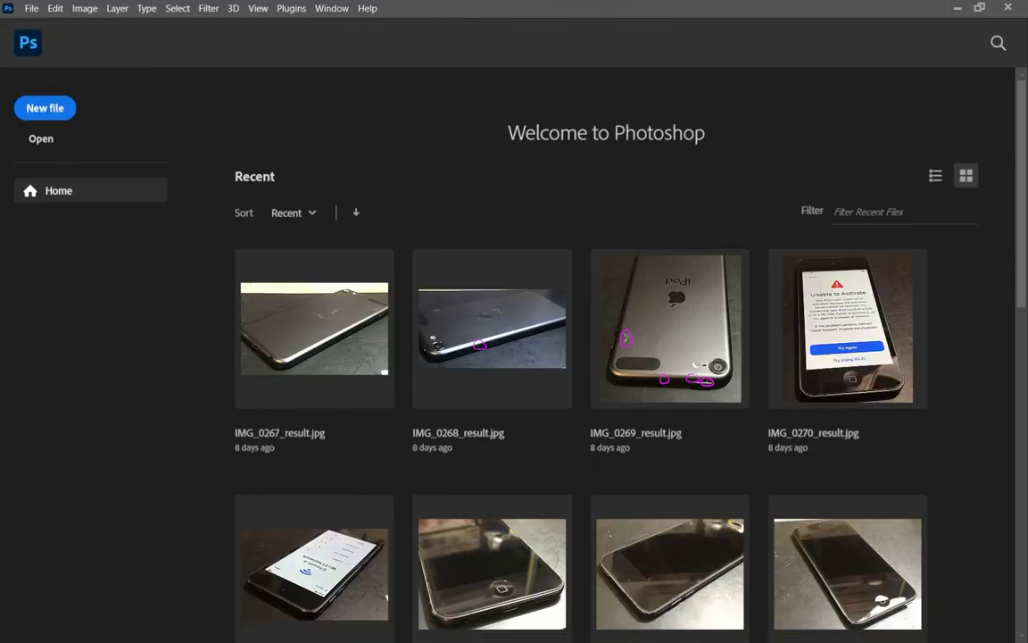
Drag 2014_BER_Toyota_Camry_Gen6_2048_SLIM.psd into Photoshop and hide its Mask/Wireframe group.
left_click_drag(928, 322, 639, 216)
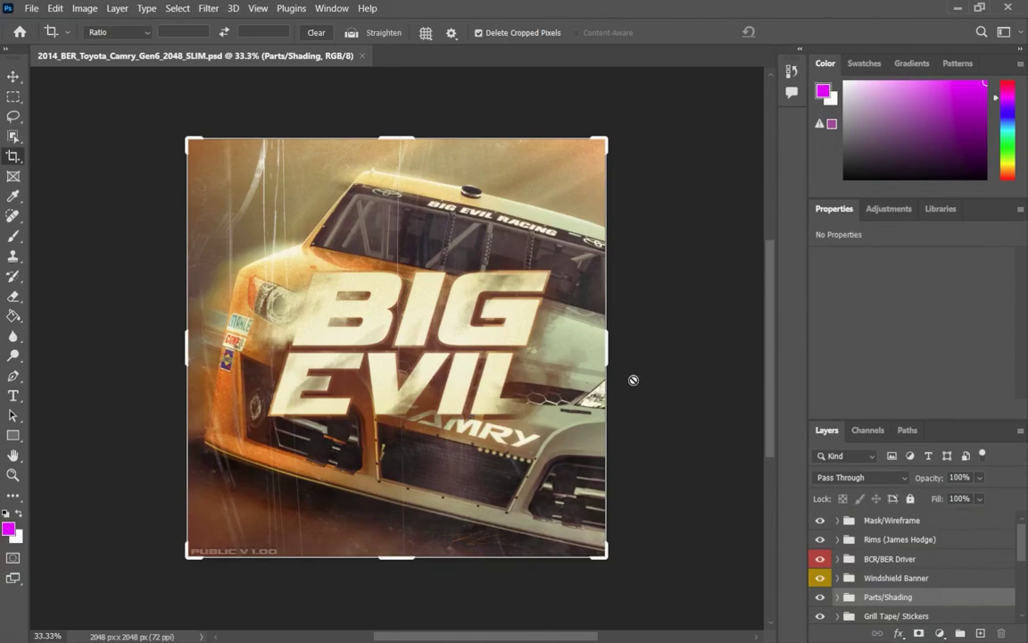
left_click(819, 520)
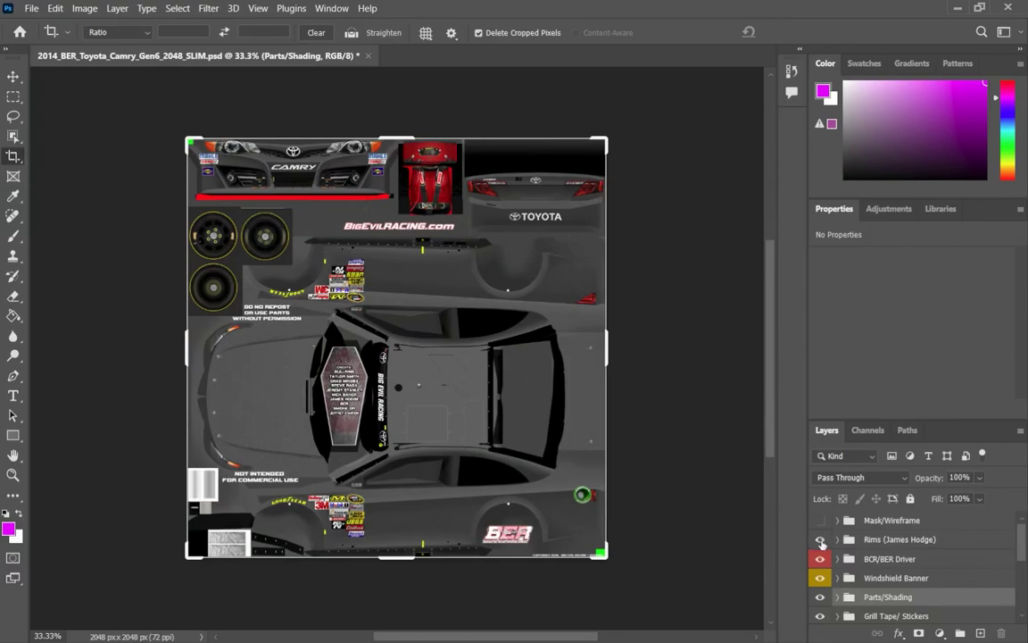
Hide the BCR/BER Driver group and the windshield banner layer, keeping the Rims visible.
left_click(820, 539)
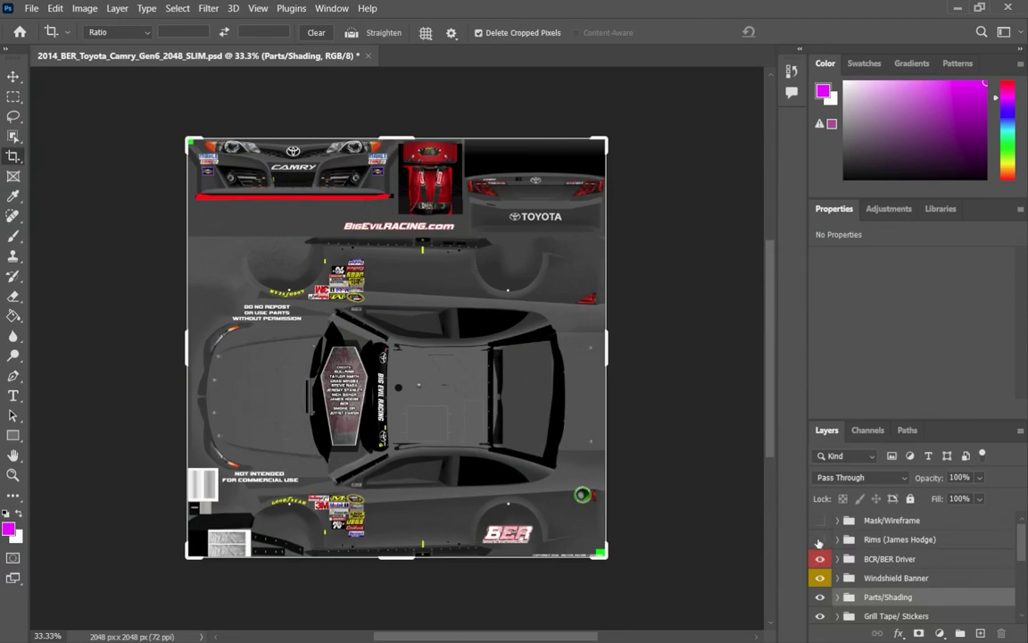
left_click(820, 539)
left_click(820, 558)
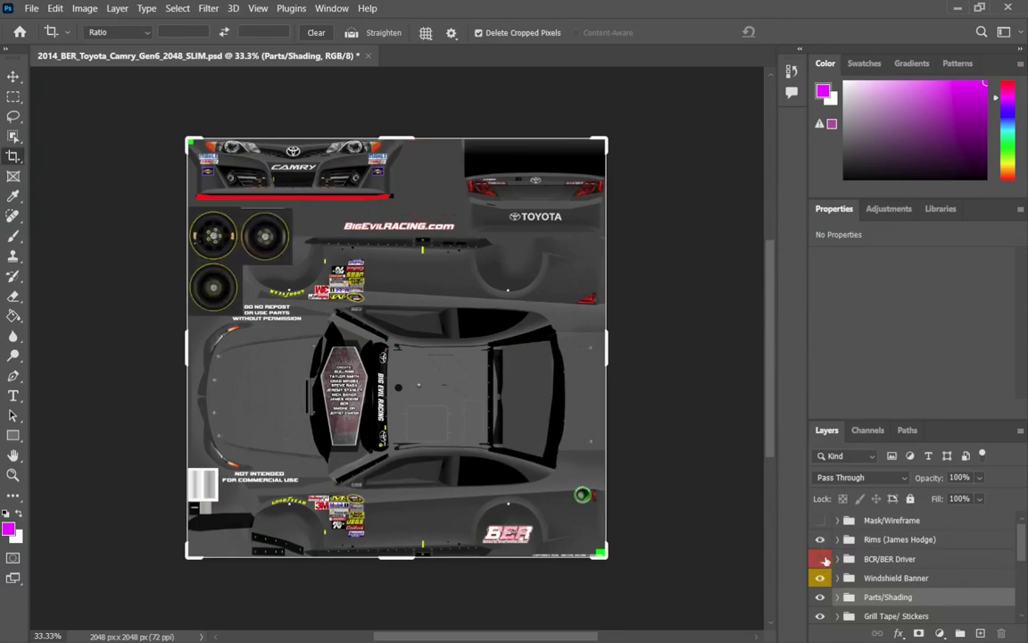
left_click(821, 577)
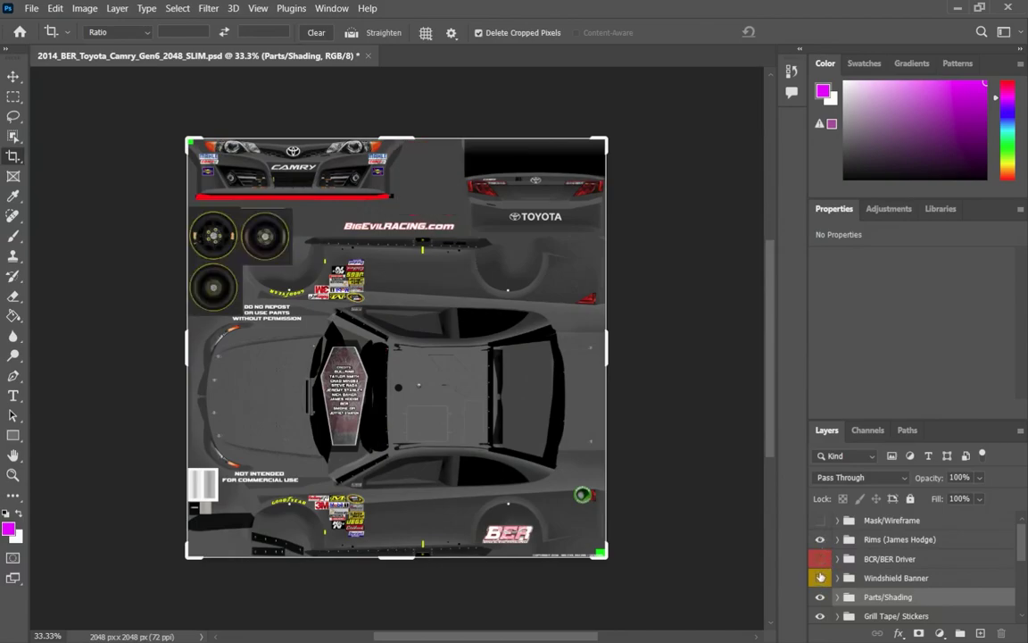
left_click(820, 578)
left_click(820, 559)
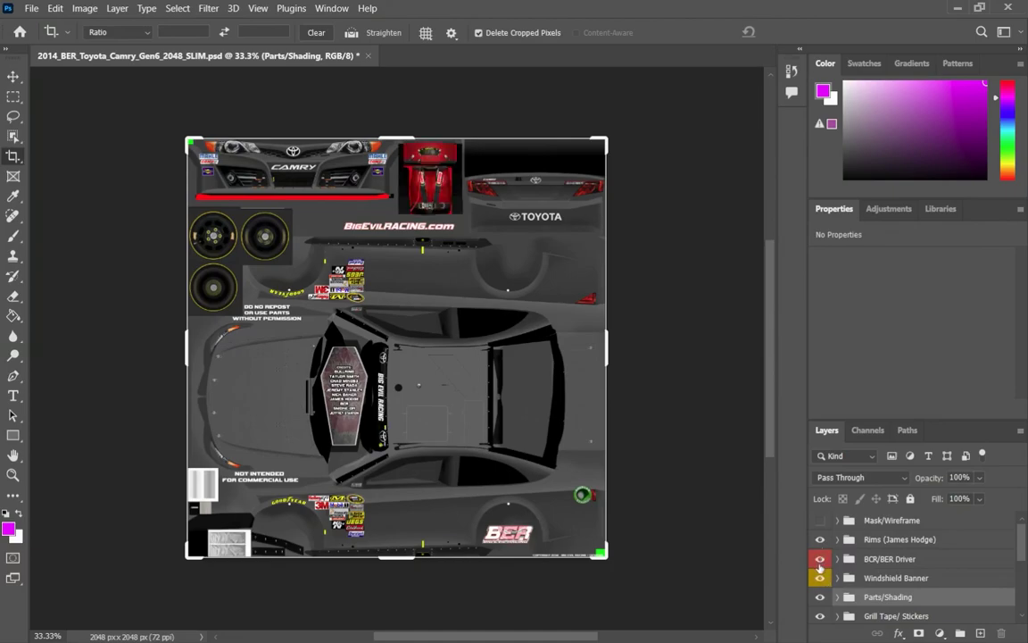
left_click(820, 559)
left_click(820, 577)
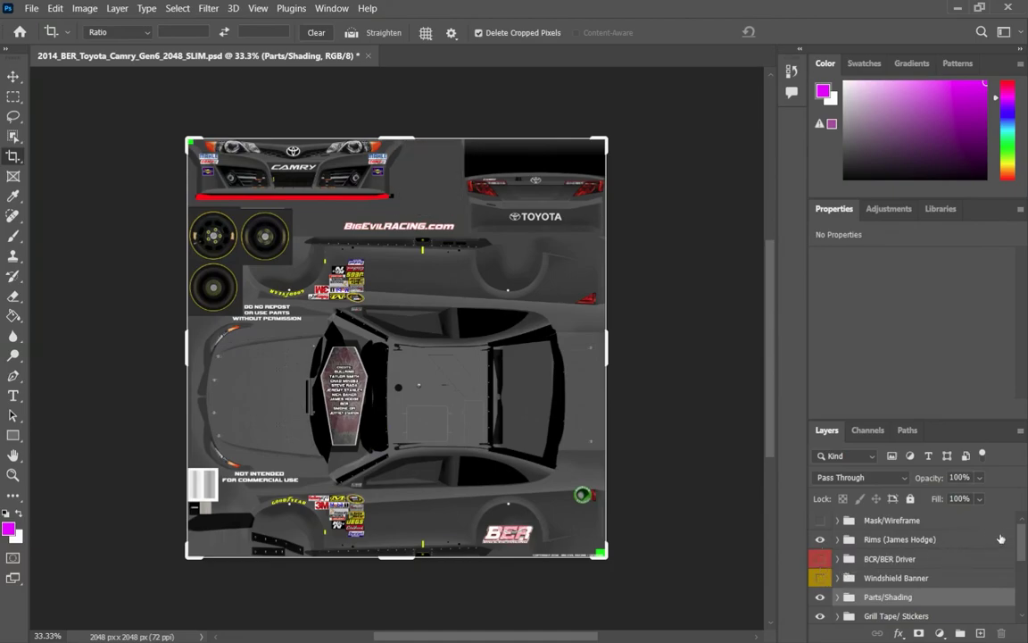
Show the grill tape and stickers, then hide the grey Base and red Drag Marker layers.
scroll(1022, 541, "down", 4)
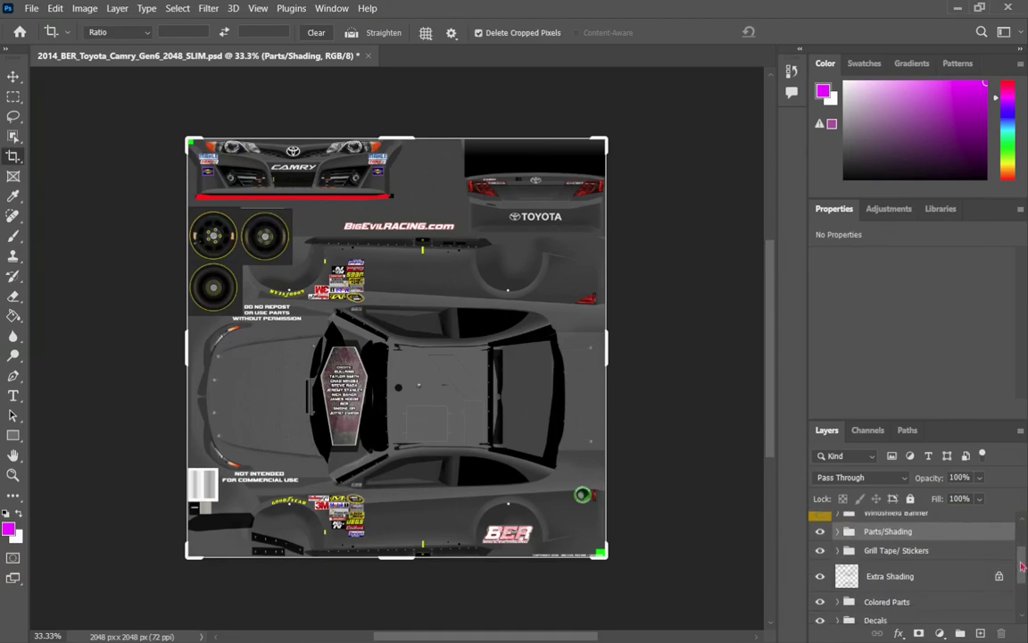
scroll(1018, 539, "up", 3)
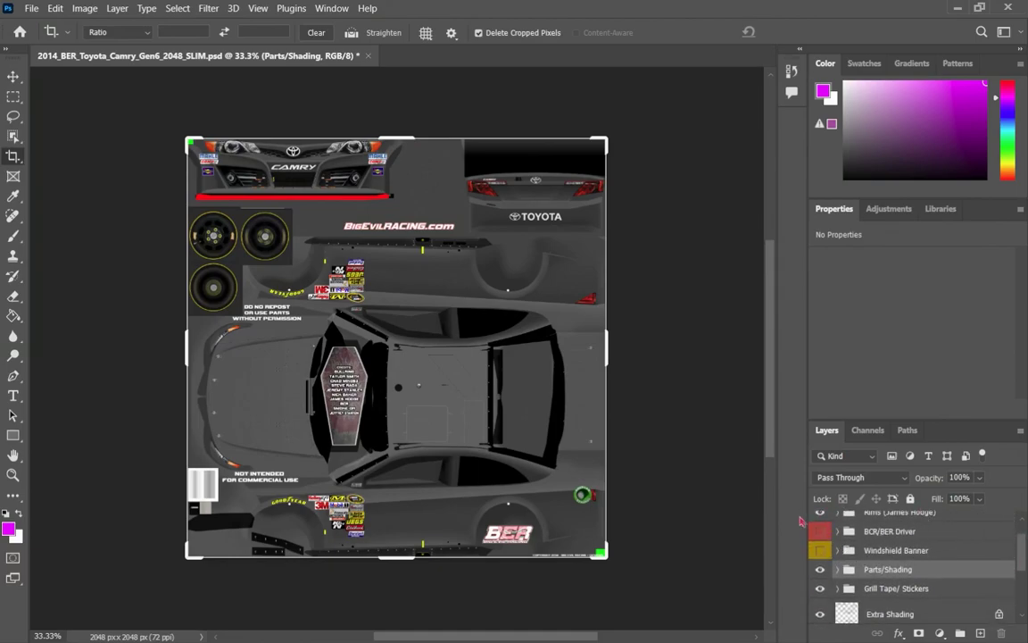
left_click(820, 569)
left_click(821, 568)
left_click(820, 589)
left_click_drag(1021, 558, 1024, 601)
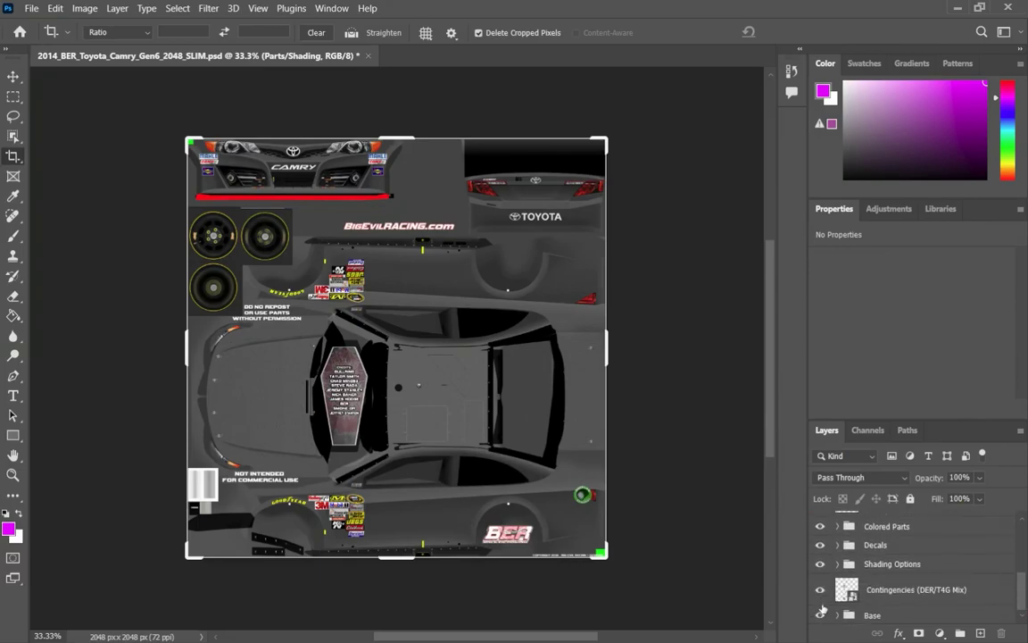
left_click(820, 616)
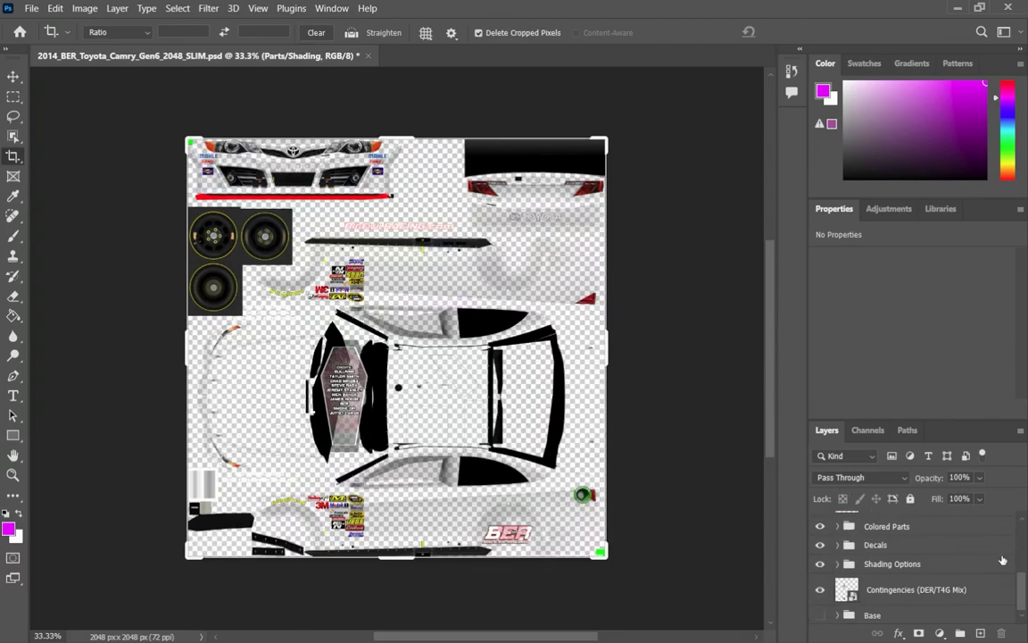
mouse_move(1024, 579)
left_mouse_down()
mouse_move(1023, 555)
mouse_move(1022, 575)
left_mouse_up()
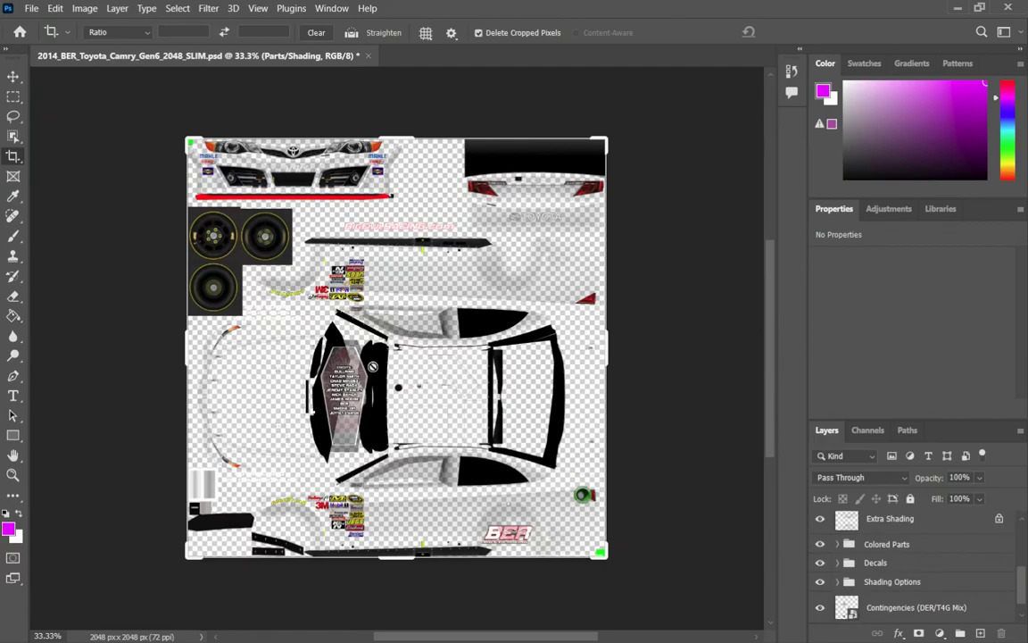
scroll(893, 554, "down", 5)
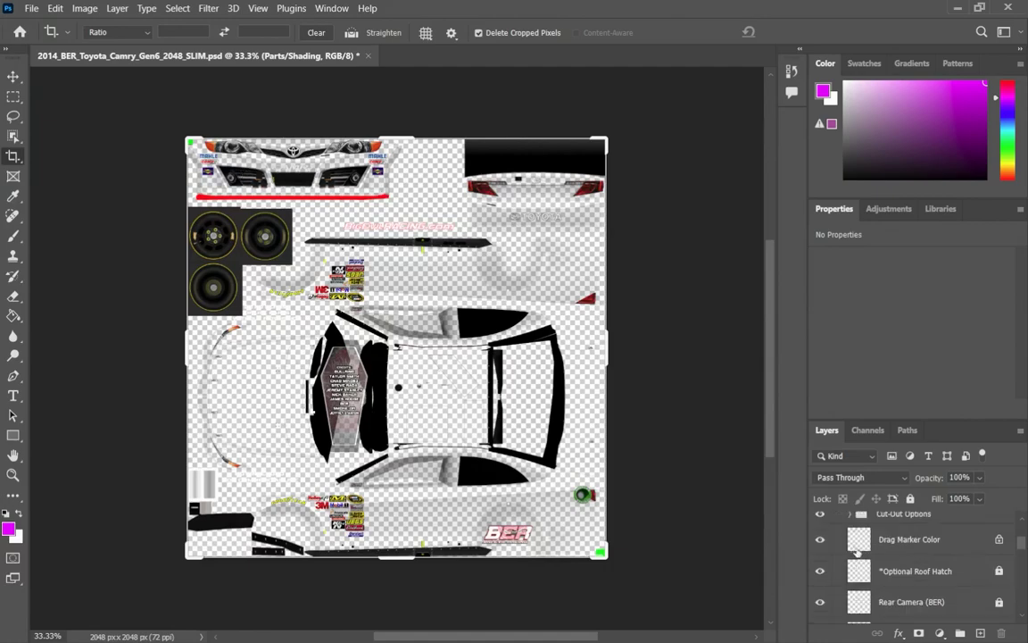
left_click(820, 539)
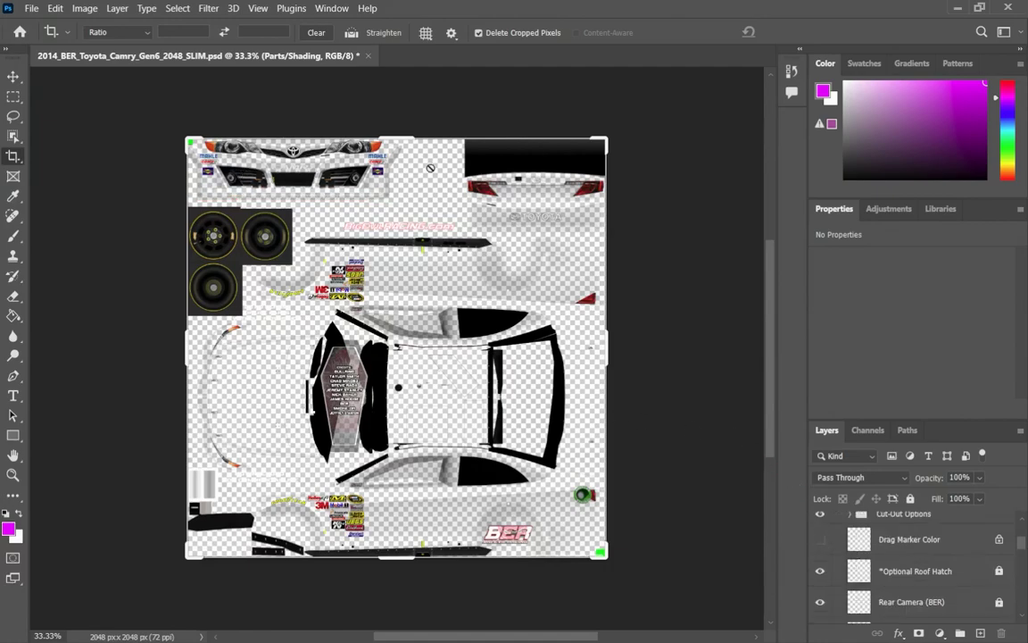
left_click(31, 9)
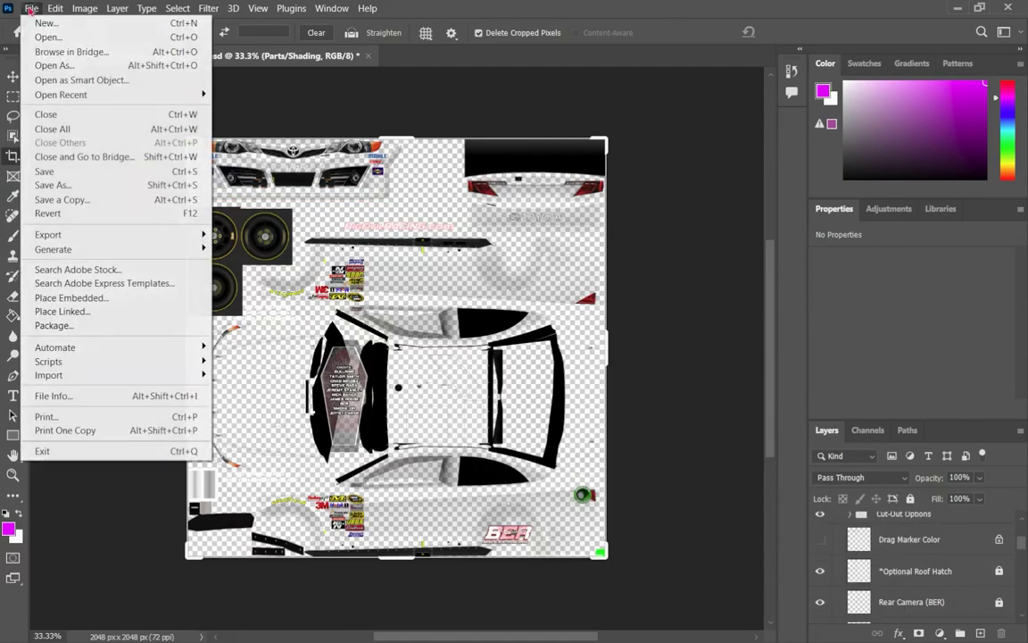
Save a BMP copy named parts.bmp to the Desktop, then hide the Parts/Shading layer.
left_click(60, 185)
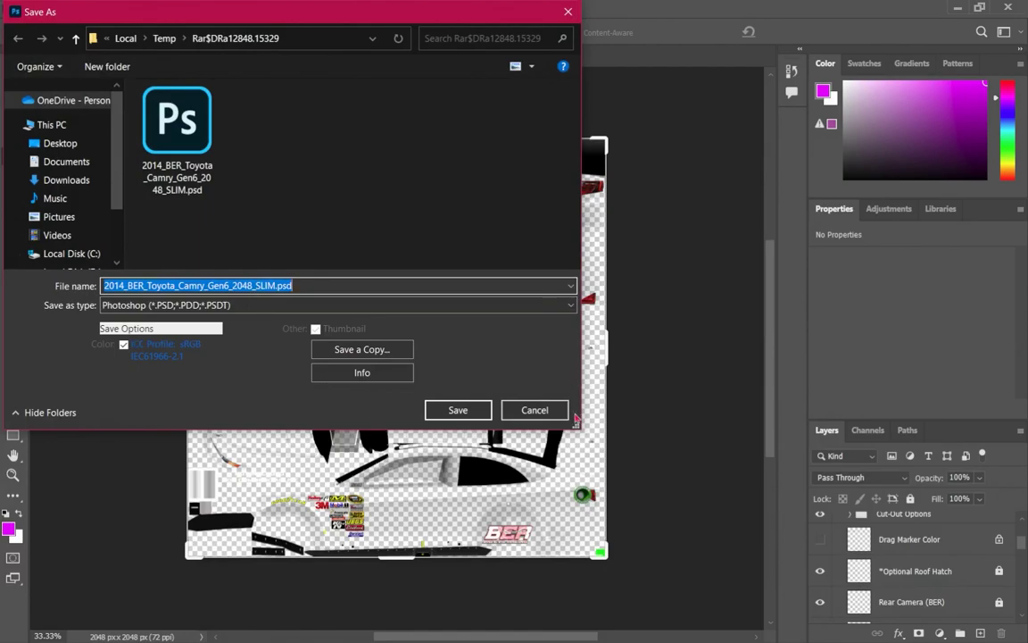
left_click(455, 312)
left_click(457, 318)
left_click(406, 350)
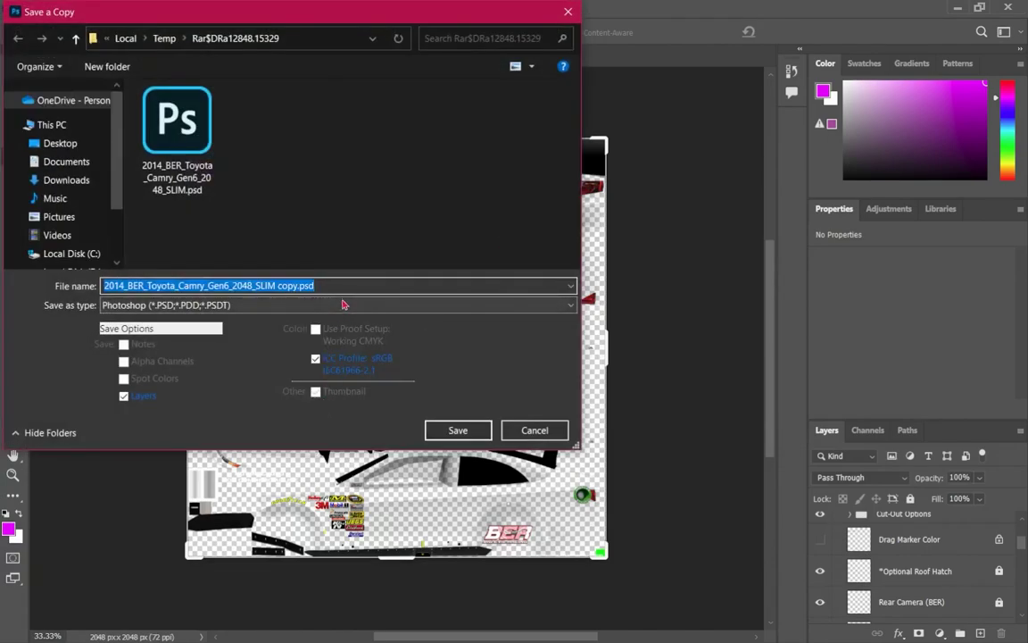
left_click(343, 306)
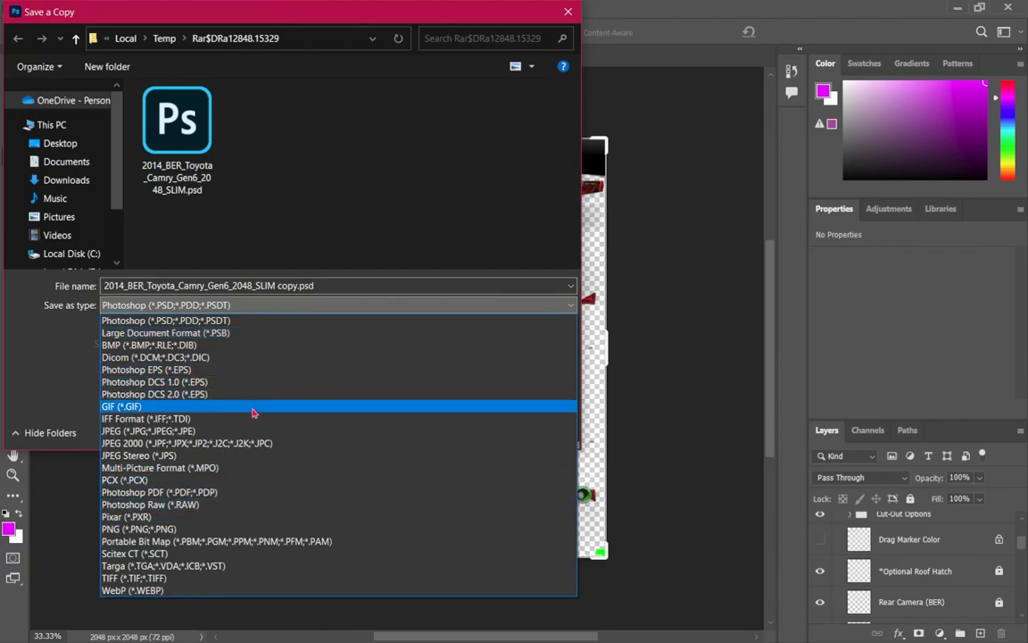
left_click(226, 352)
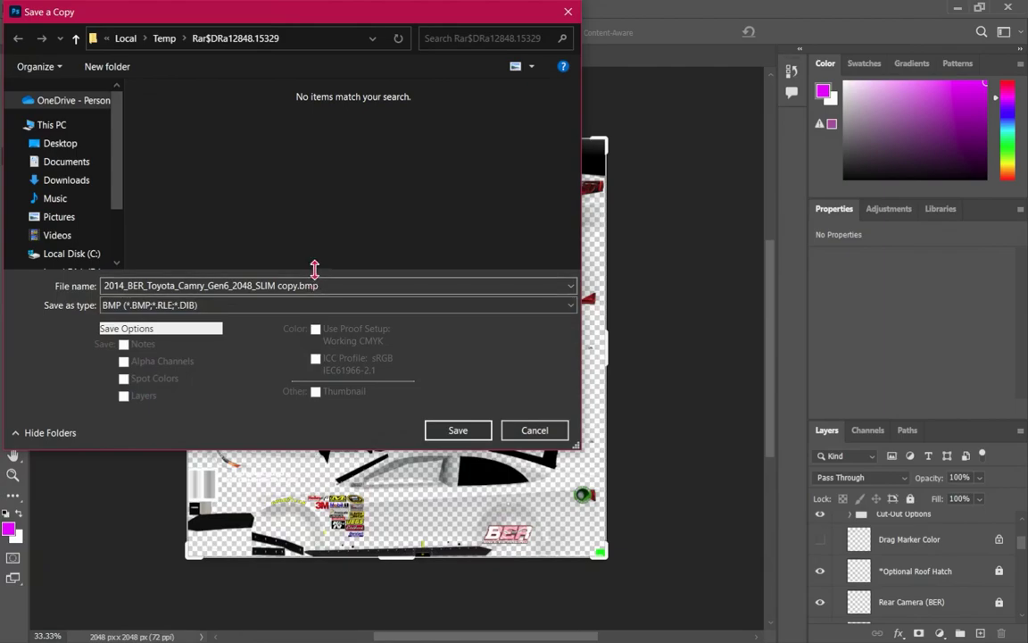
left_click(76, 142)
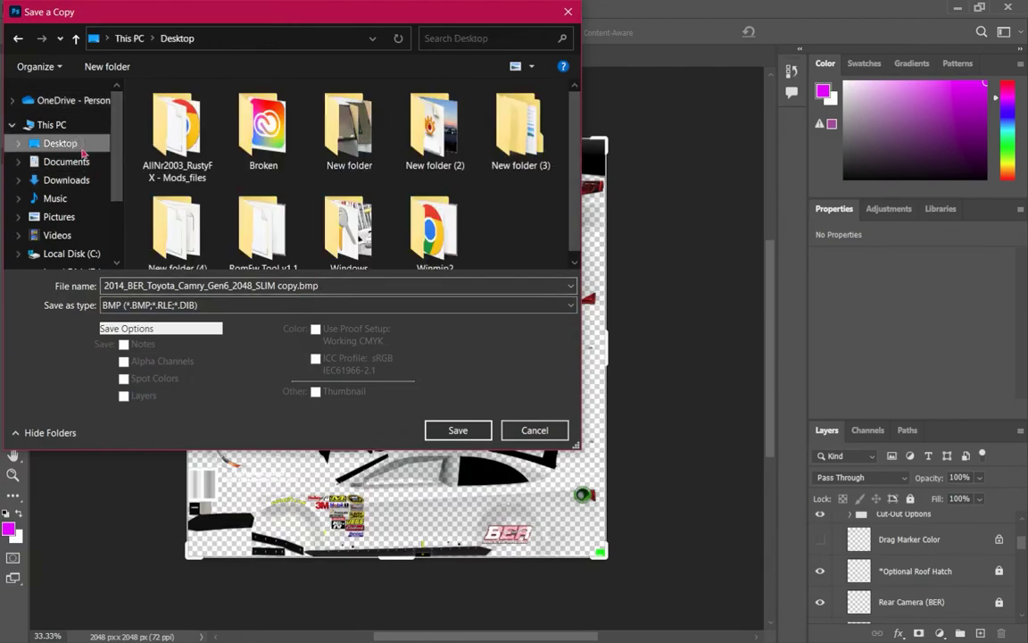
left_click(273, 290)
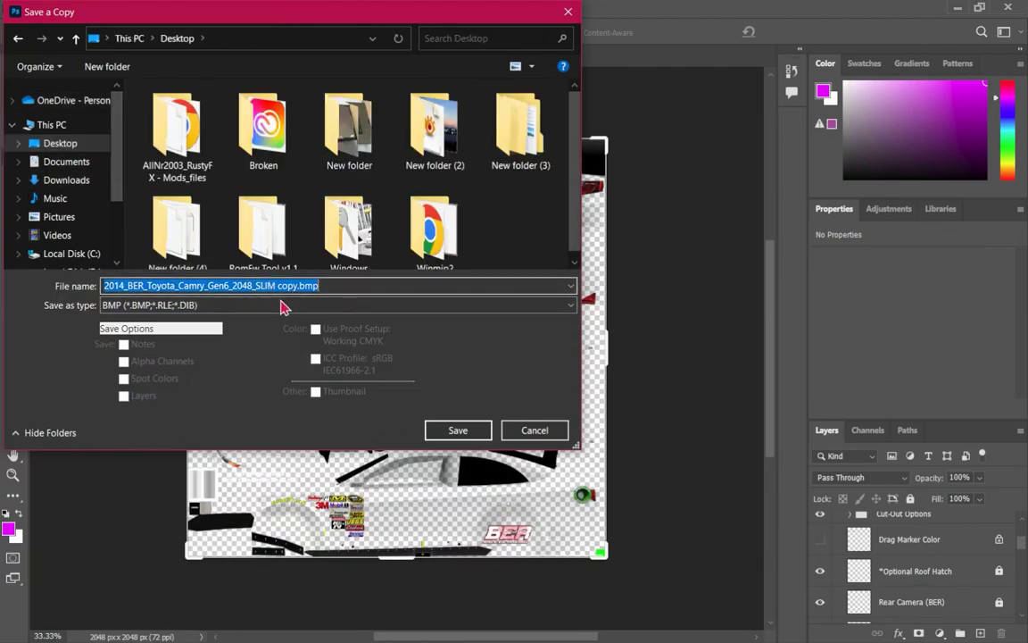
type("pa")
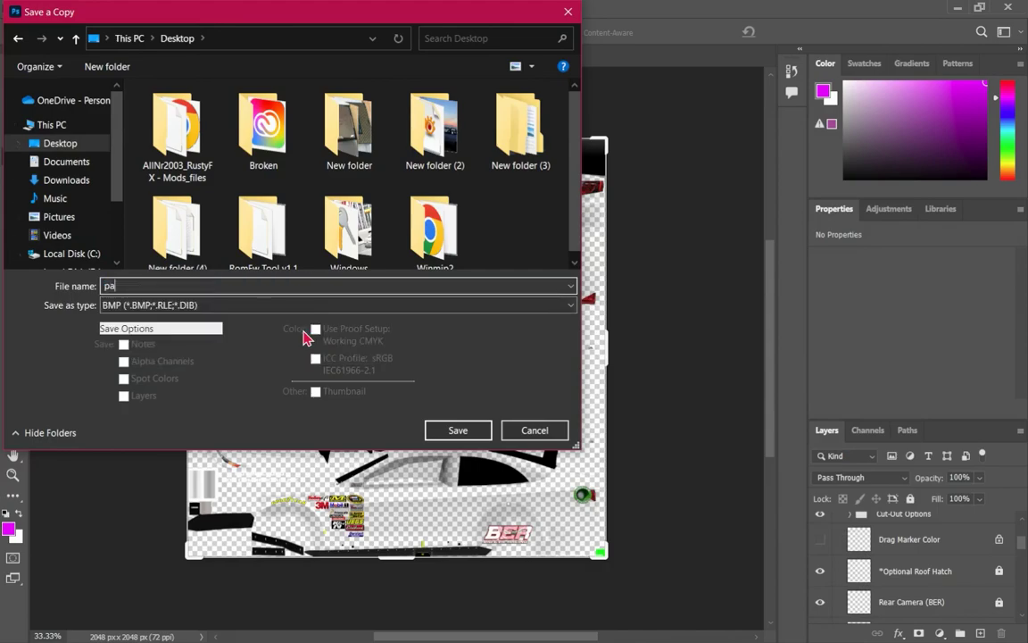
type("rts.b")
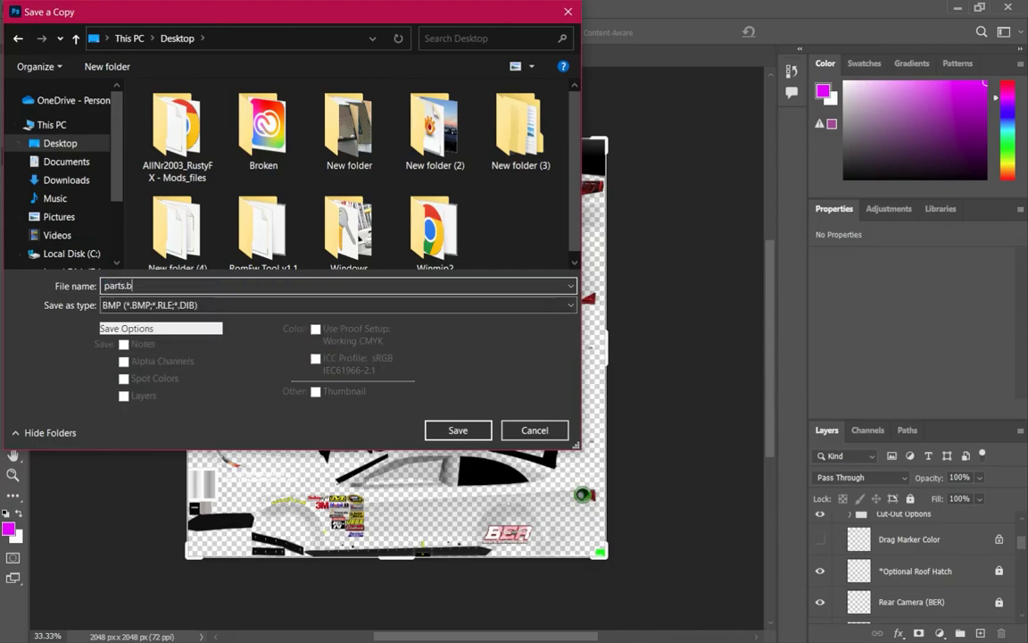
type("mp")
key("Return")
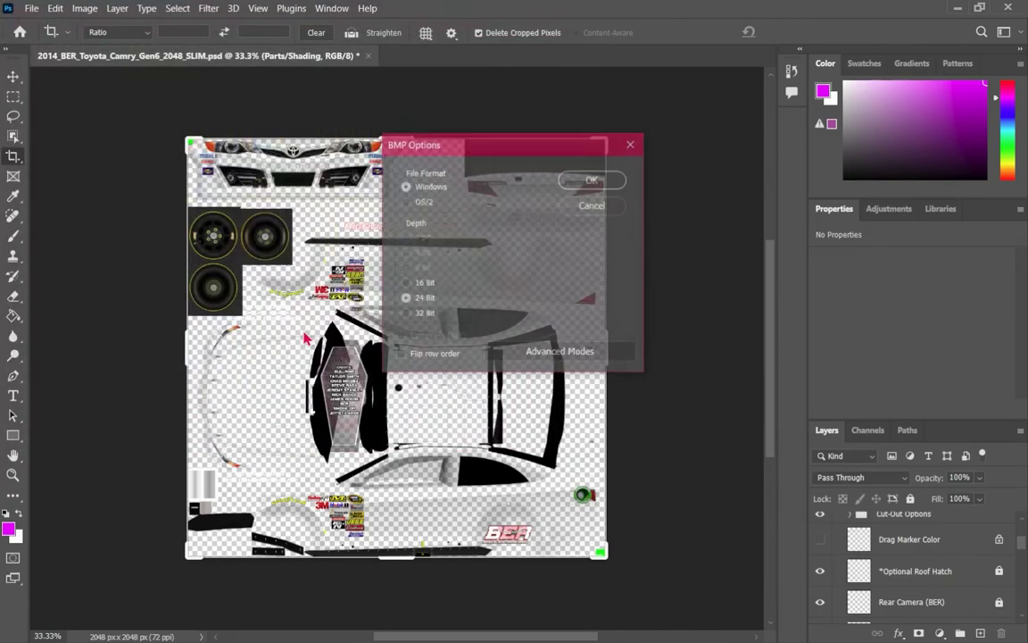
key("Return")
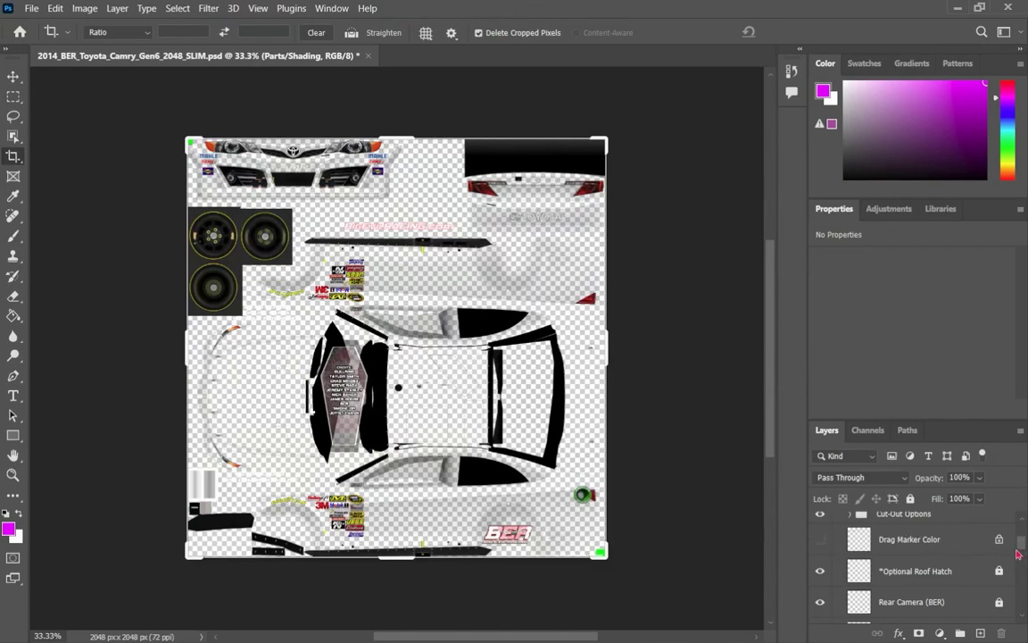
scroll(892, 558, "up", 3)
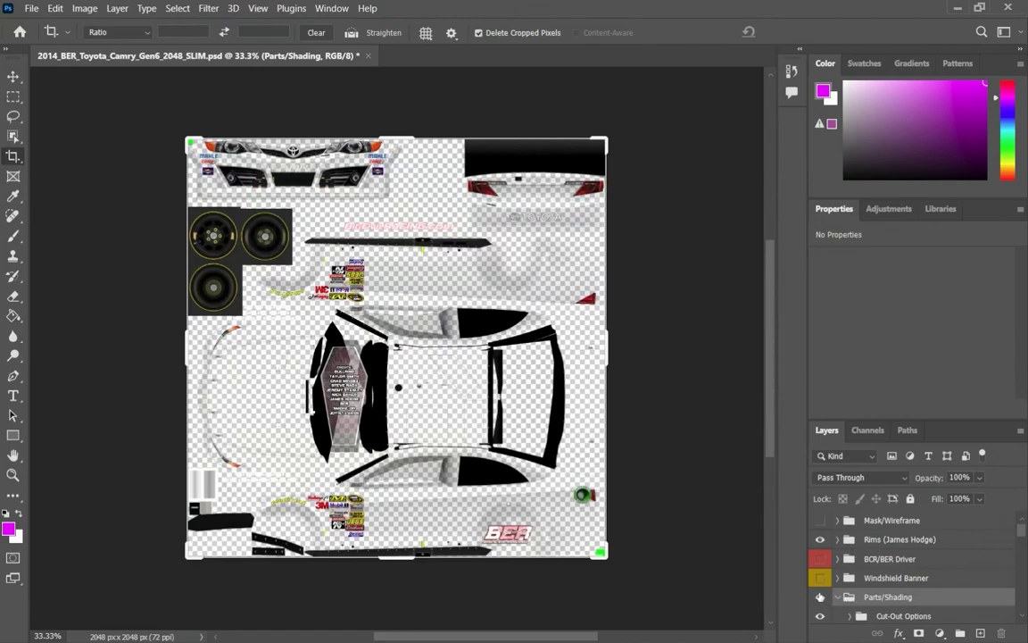
left_click(820, 596)
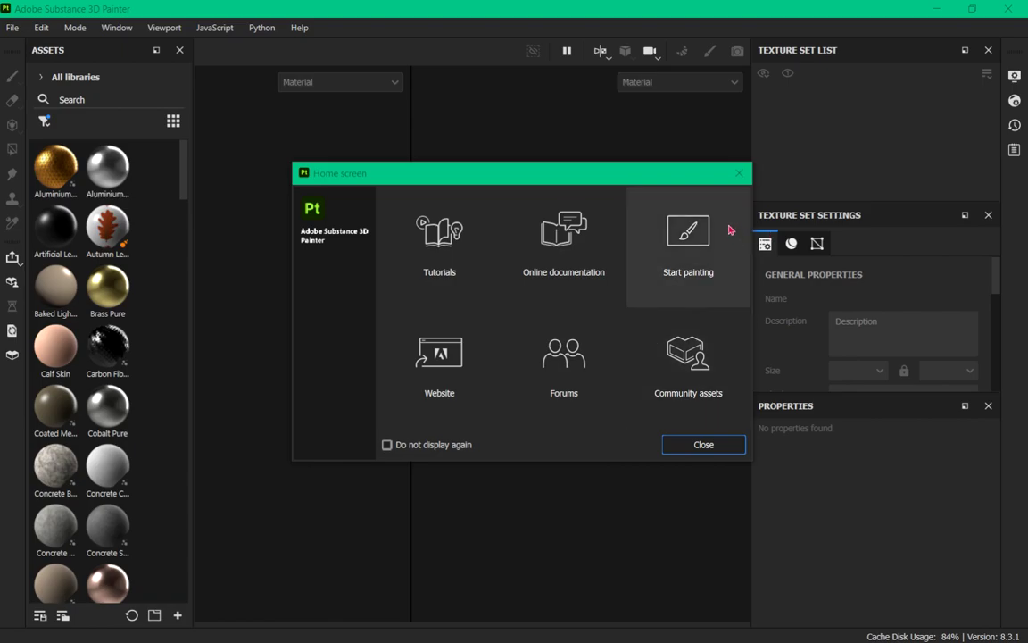
Begin a new project with the Blender (starter_assets) template and confirm auto-unwrap settings.
left_click(739, 173)
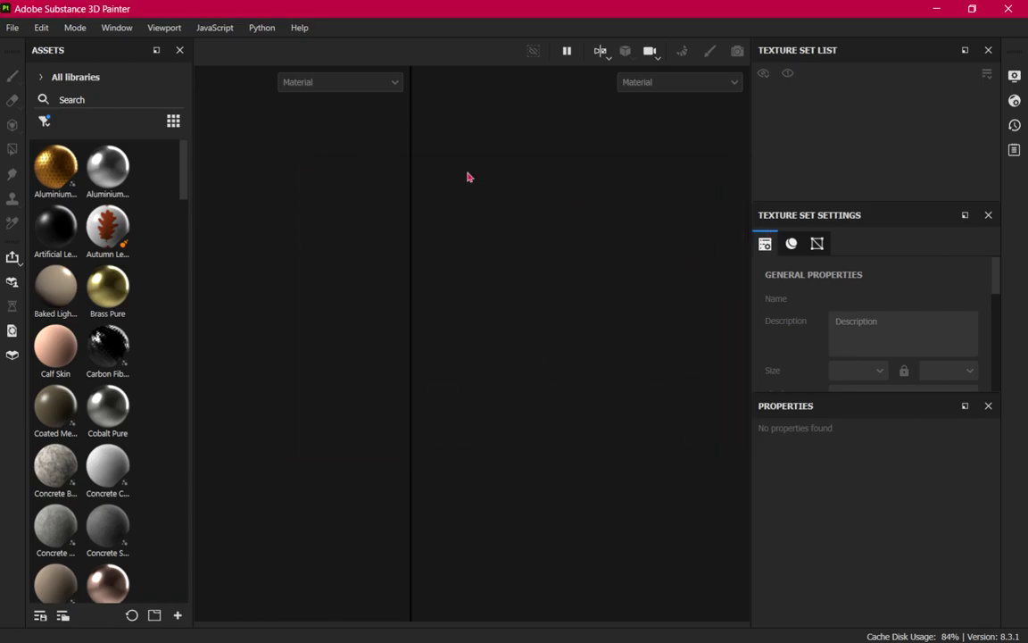
left_click(9, 25)
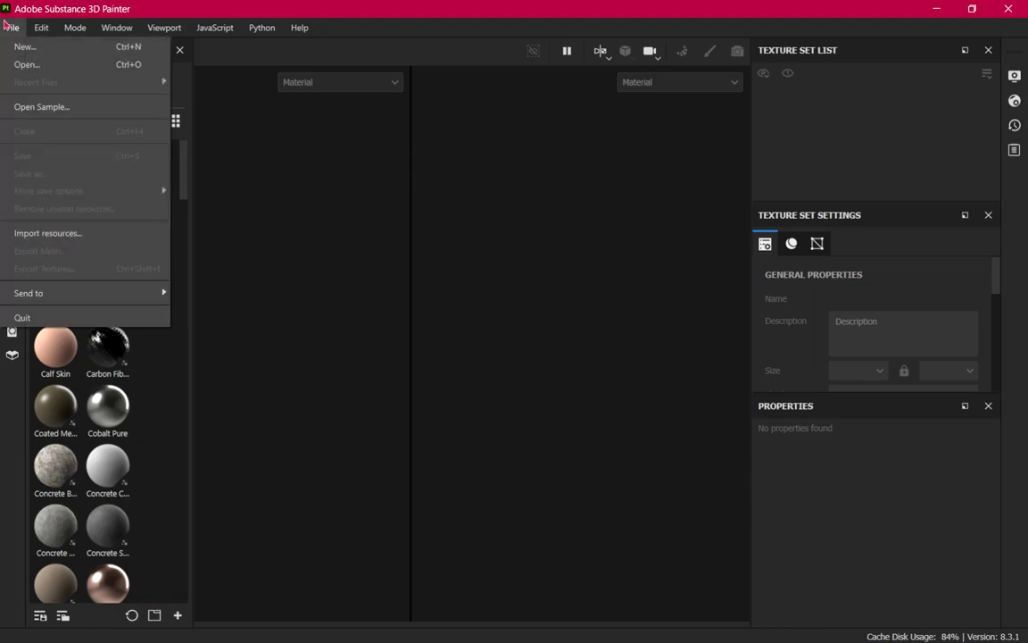
left_click(24, 47)
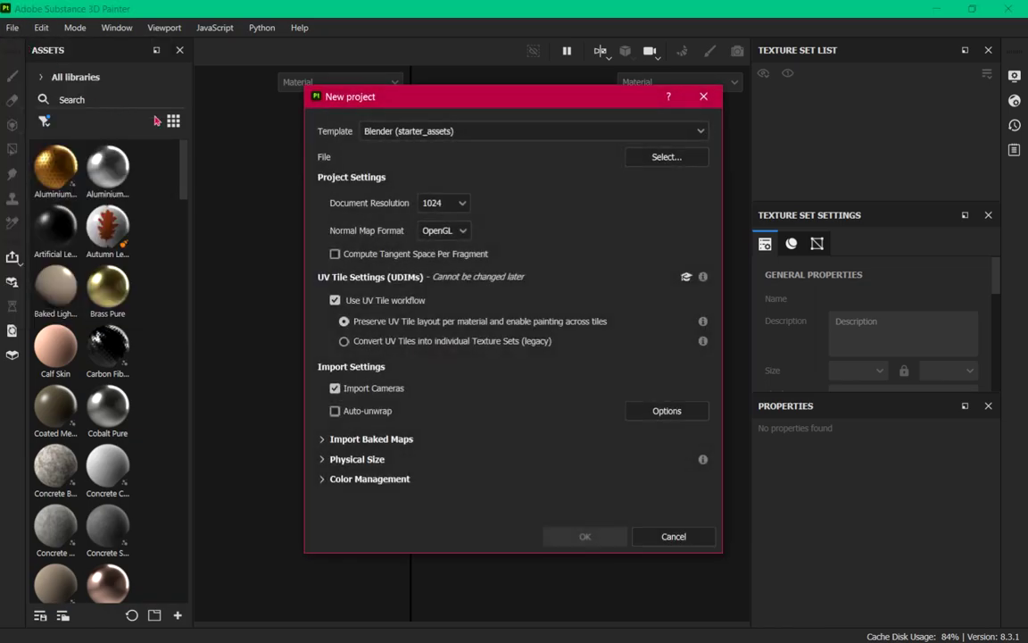
left_click(489, 134)
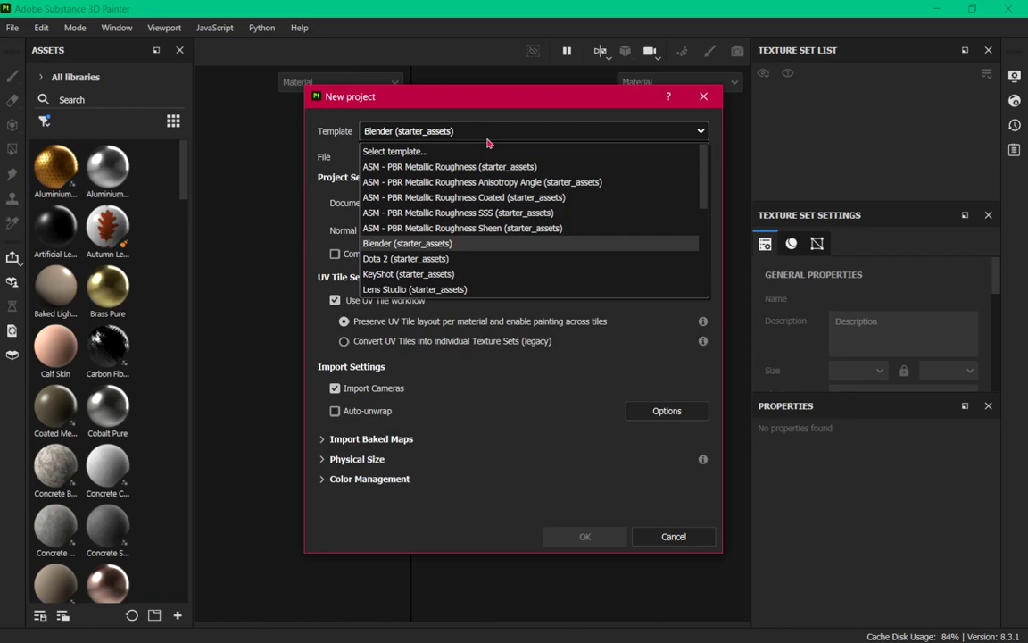
left_click(488, 141)
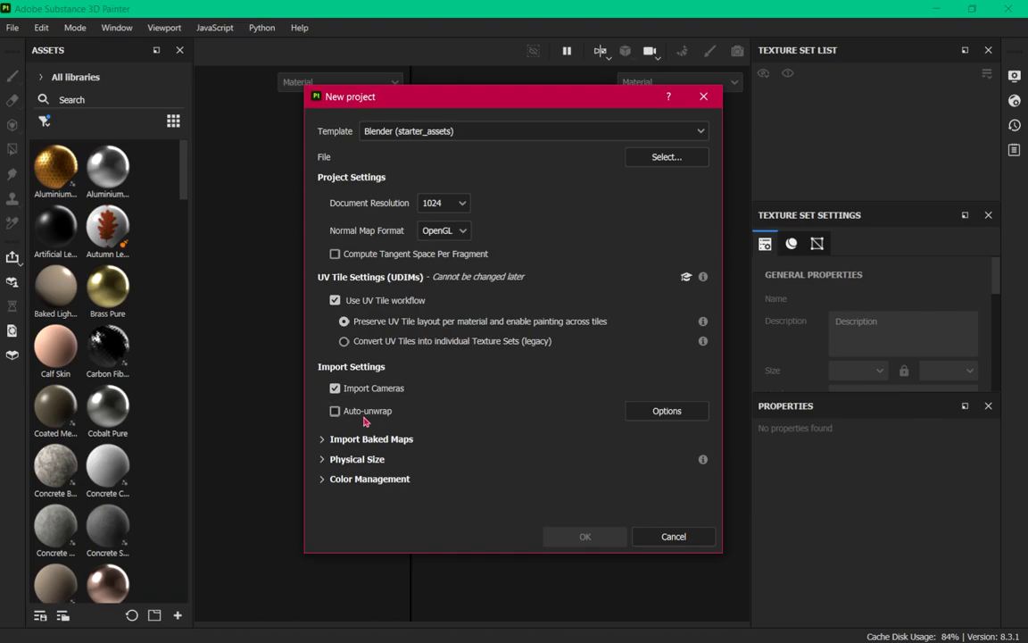
left_click(663, 413)
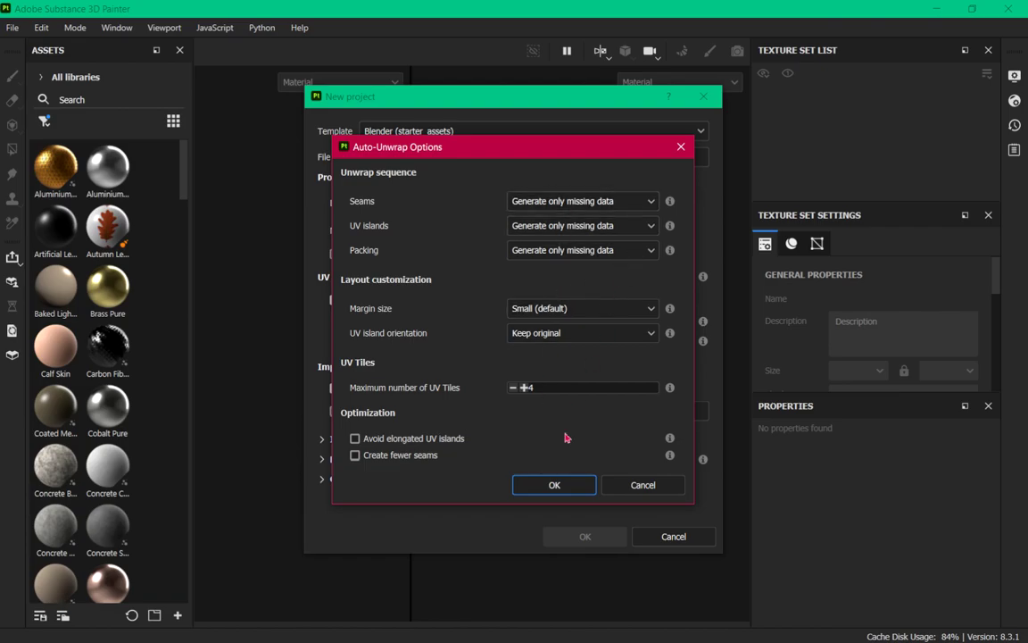
left_click(554, 485)
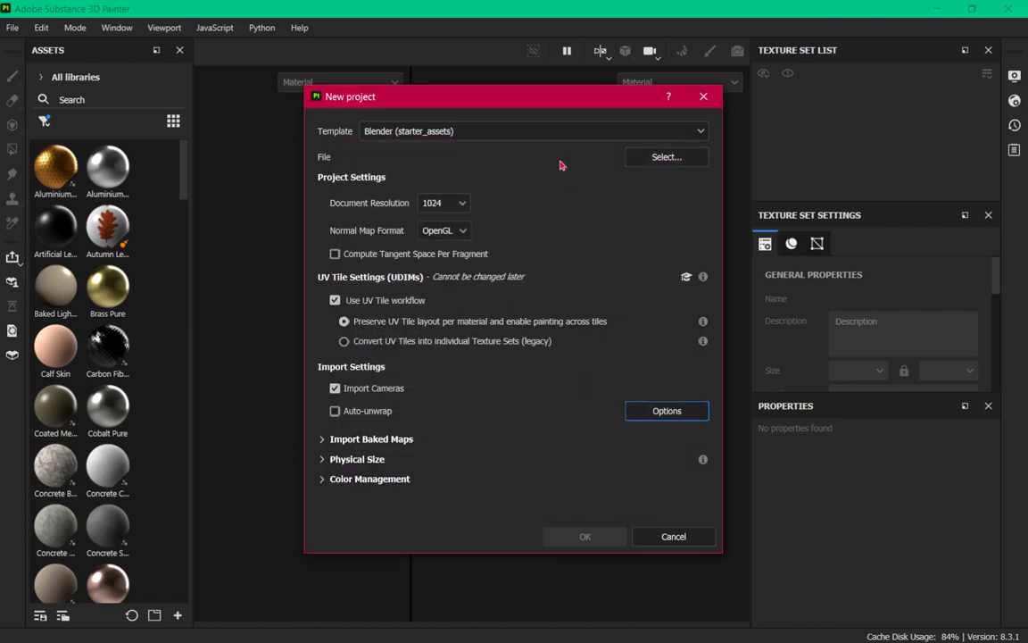
Choose 3dyota.obj from the Desktop as the mesh and create the project.
left_click(665, 157)
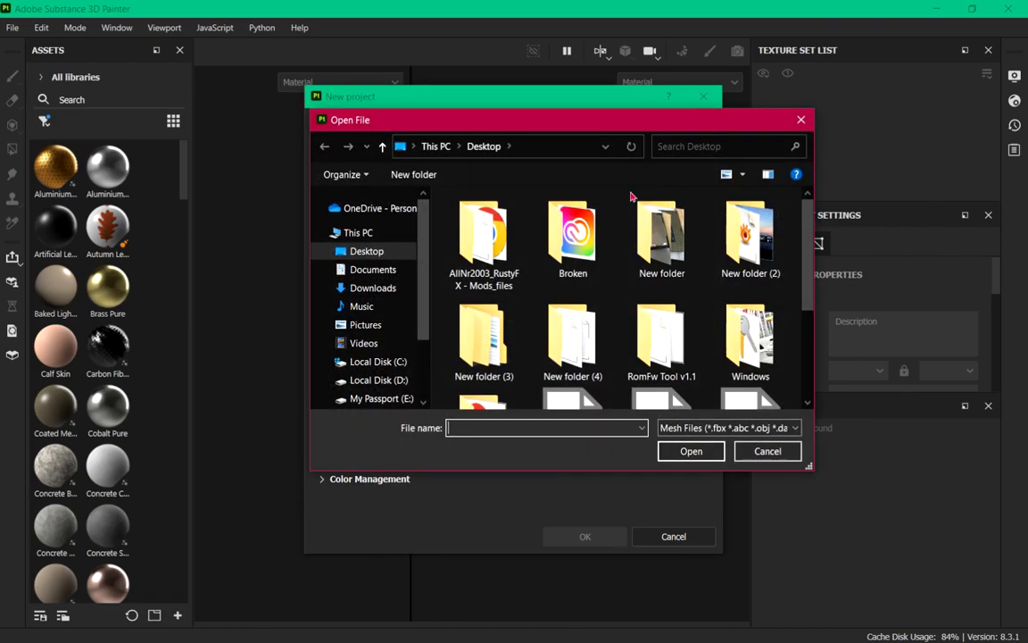
scroll(625, 326, "down", 2)
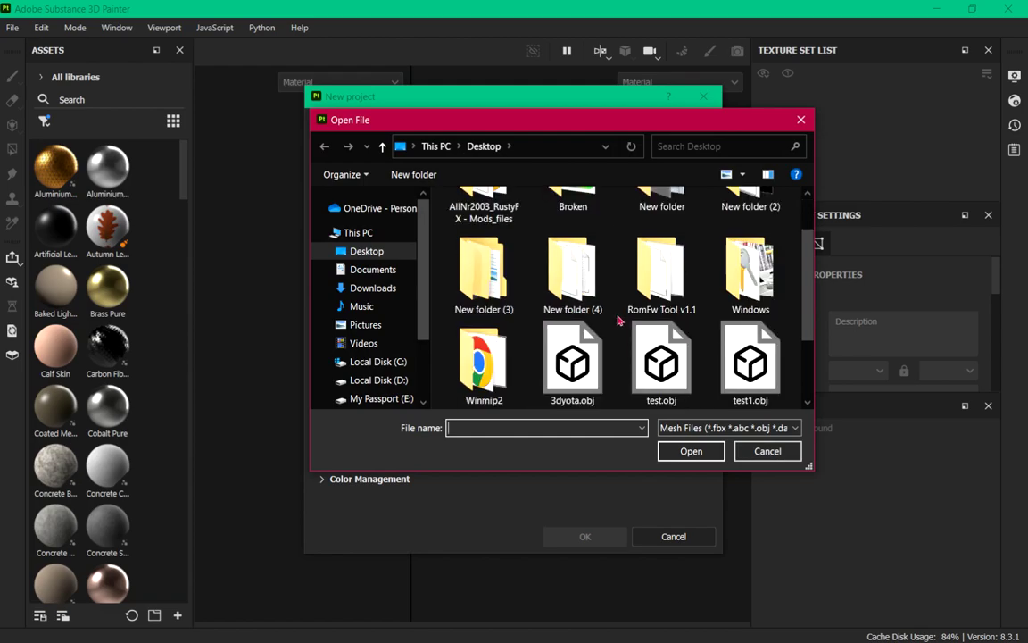
scroll(553, 308, "down", 1)
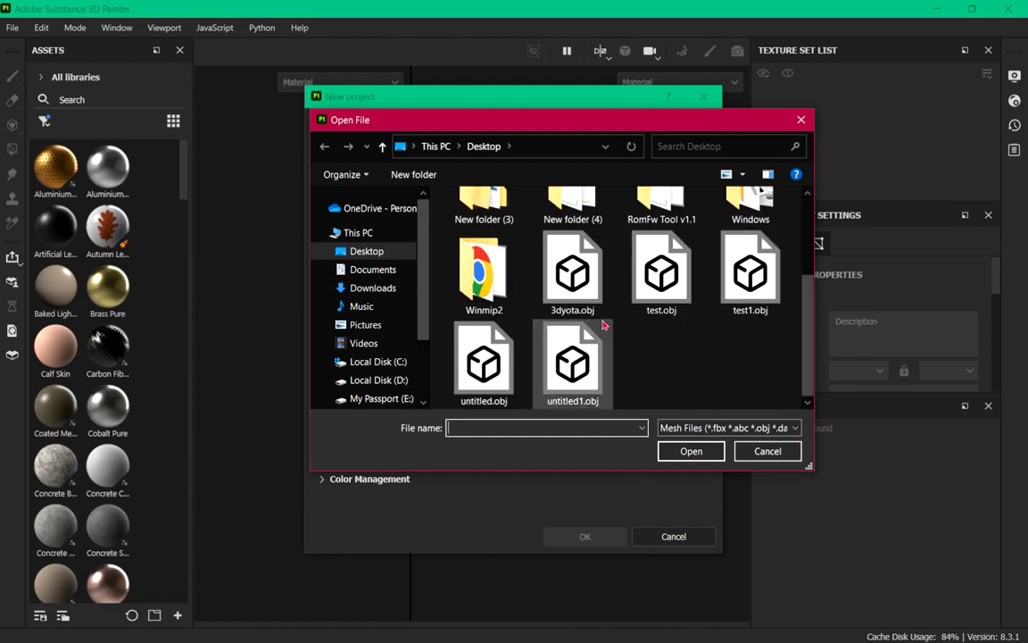
double_click(594, 278)
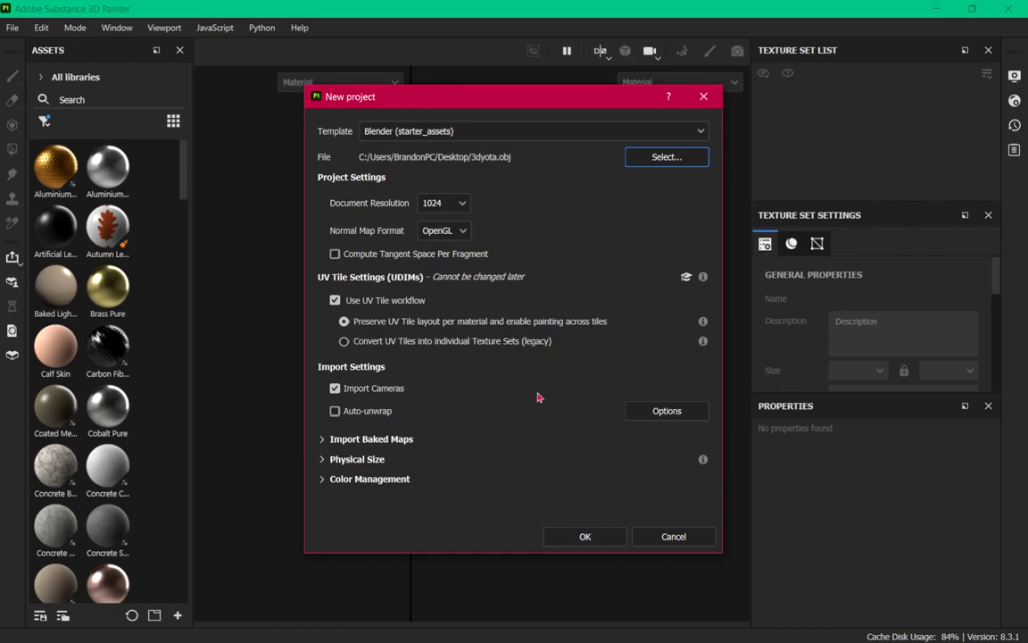
left_click(582, 536)
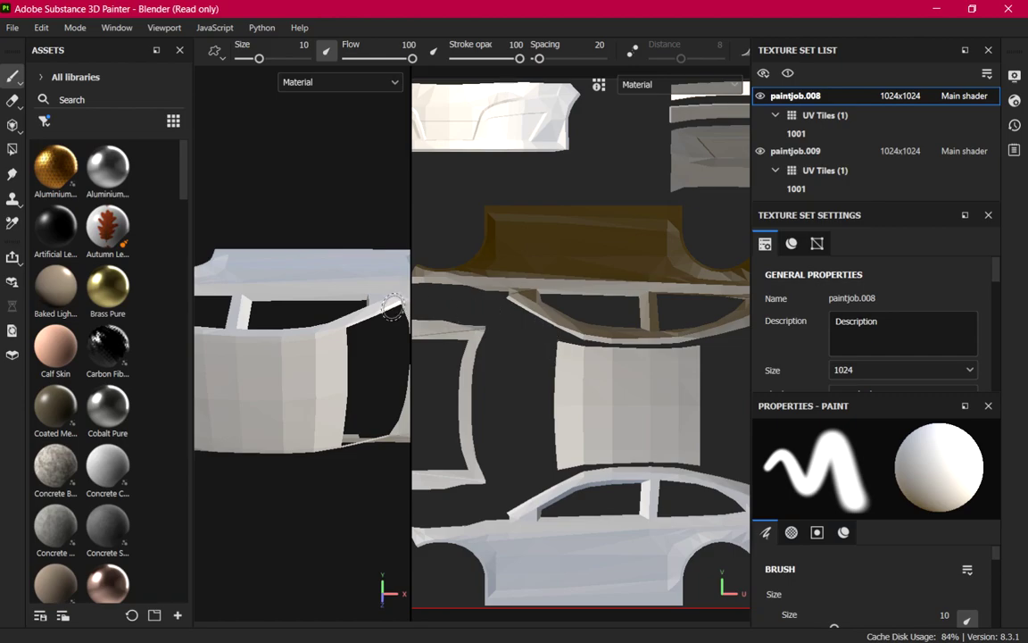
Widen the 3D view by moving the divider toward the UV view.
scroll(366, 308, "down", 2)
scroll(482, 392, "down", 3)
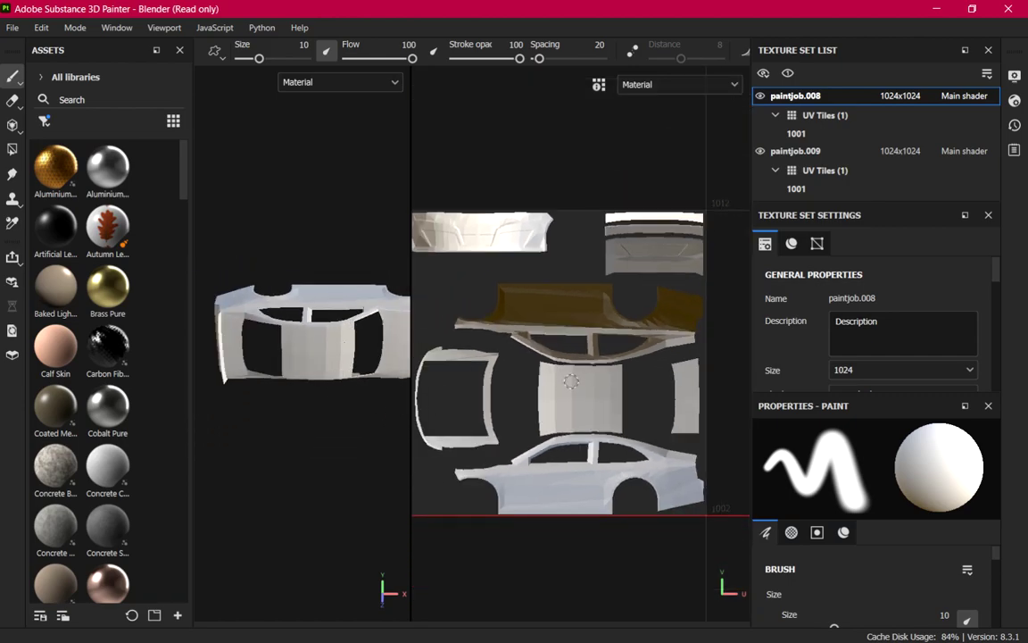
left_click_drag(414, 161, 532, 160)
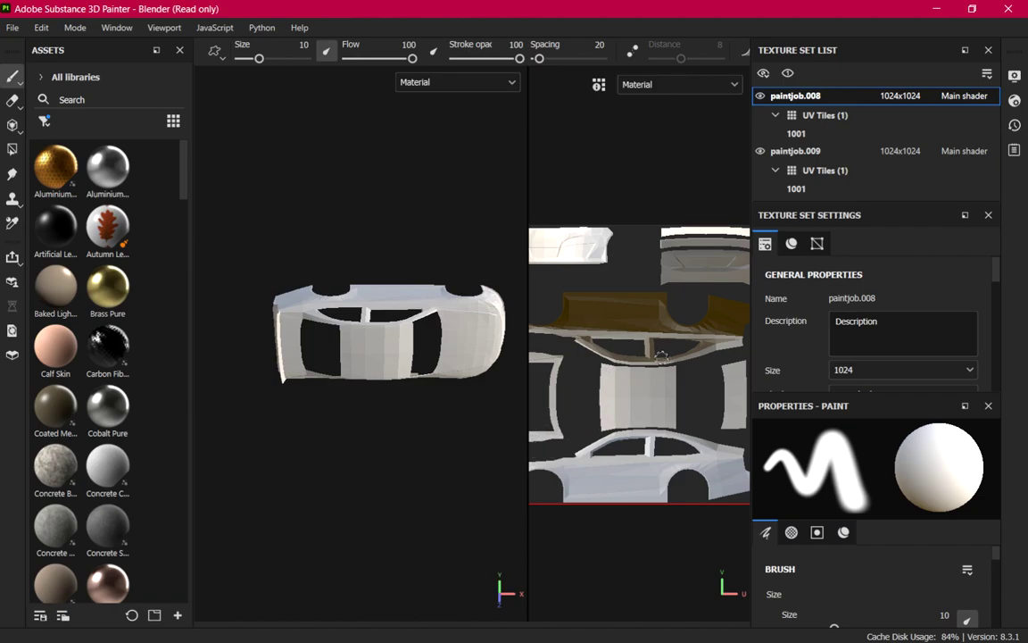
Browse tile 1001 of paintjob.008 and paintjob.009 in the Texture Set List.
left_click(823, 121)
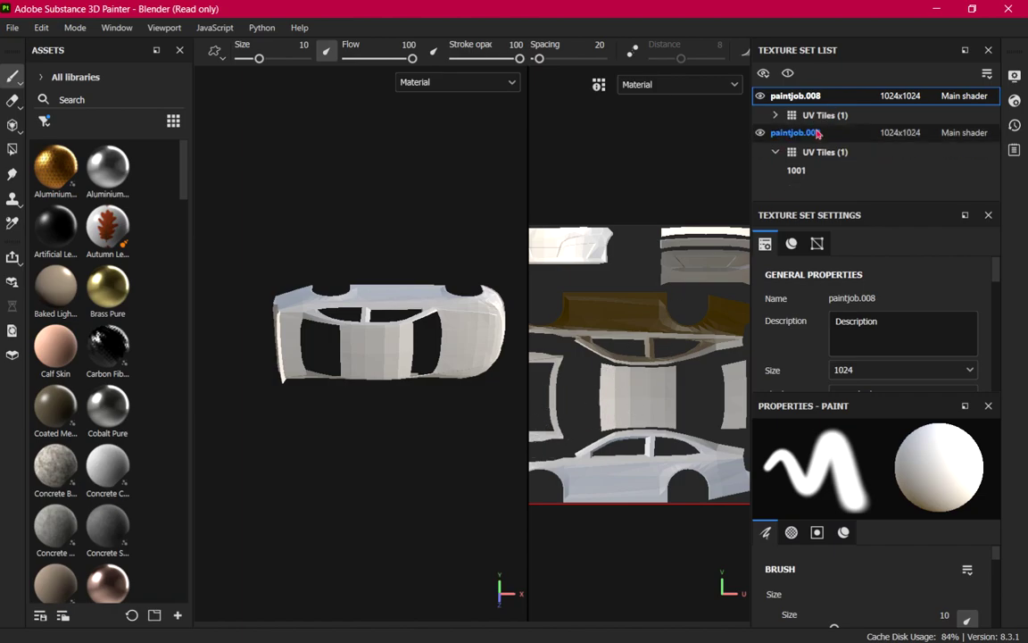
left_click(844, 154)
left_click(836, 153)
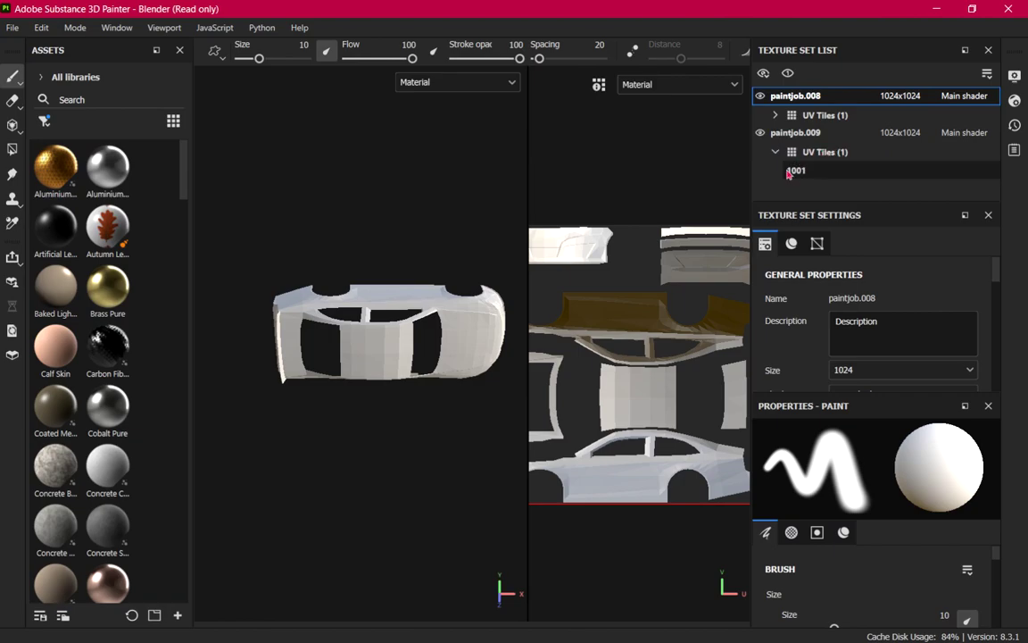
left_click(797, 170)
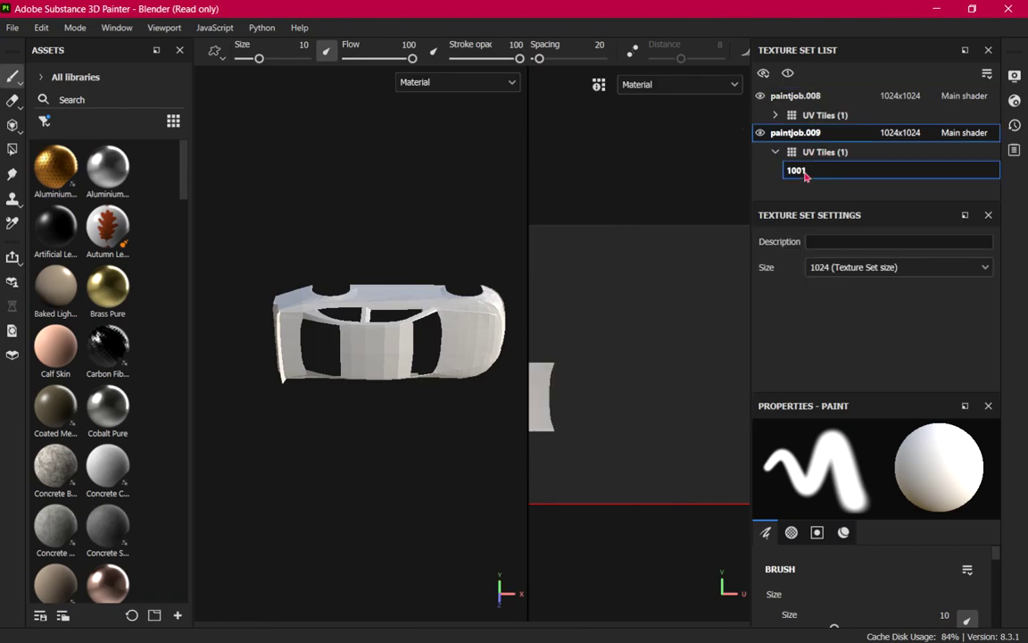
left_click(844, 117)
left_click(811, 134)
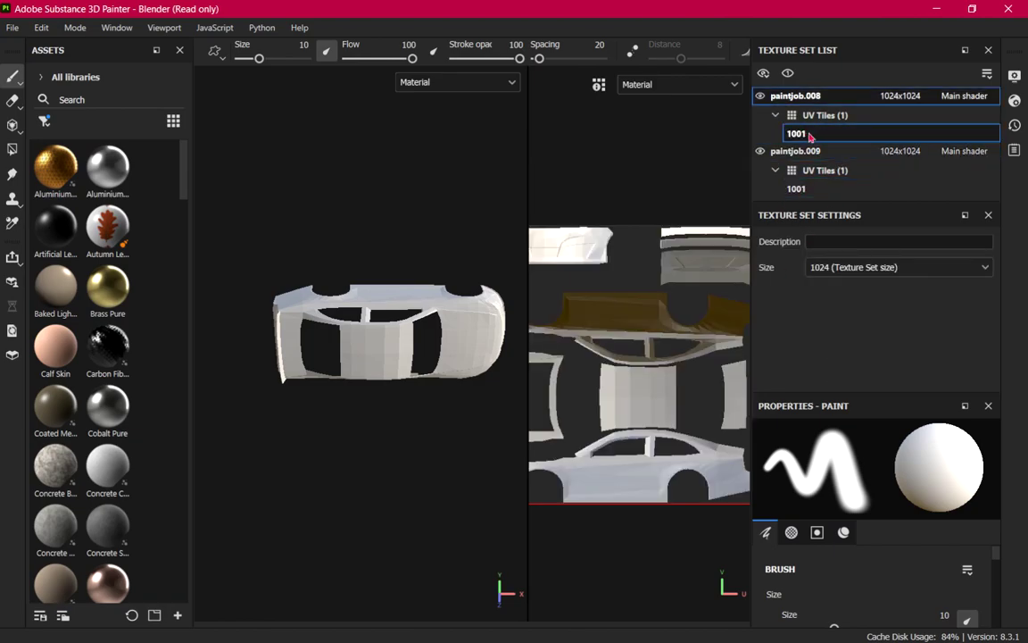
left_click(817, 189)
left_click(836, 135)
left_click(818, 189)
left_click(843, 136)
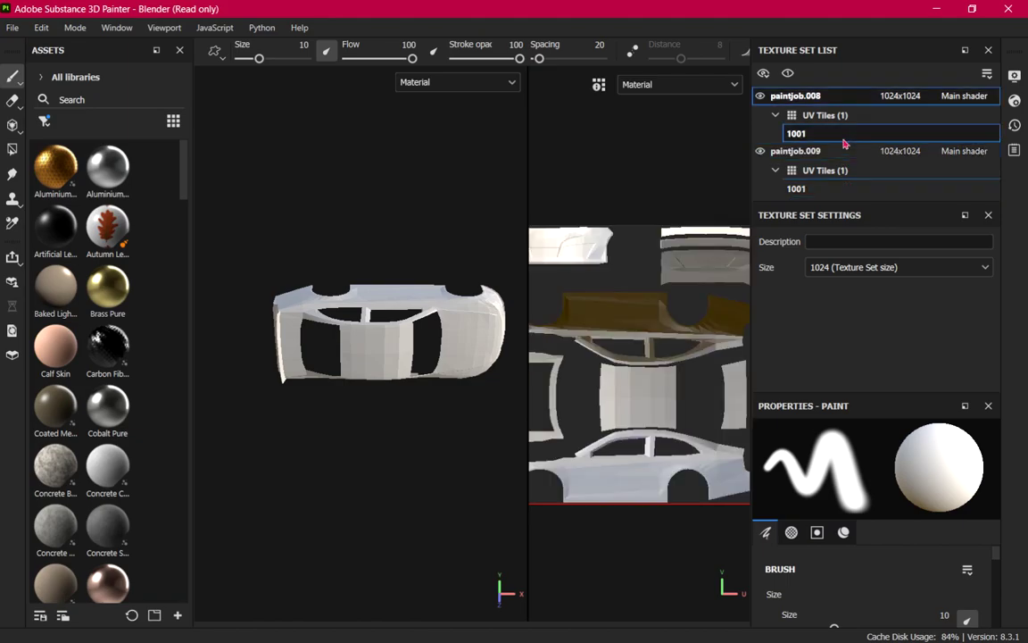
Check the texture set display options, then bring up the Layers panel showing Layer 1.
left_click(987, 75)
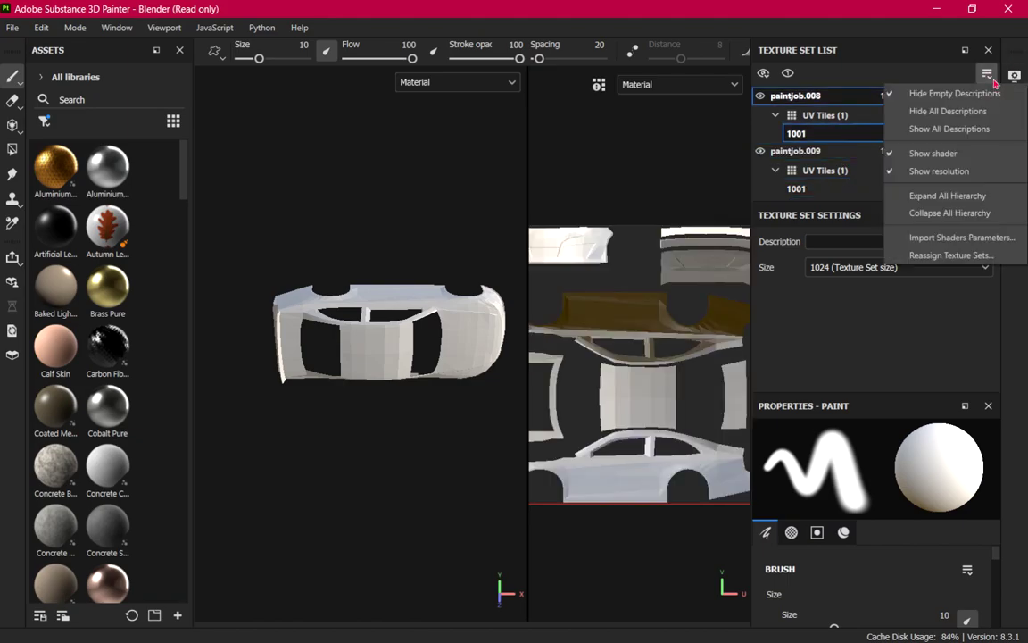
left_click(989, 76)
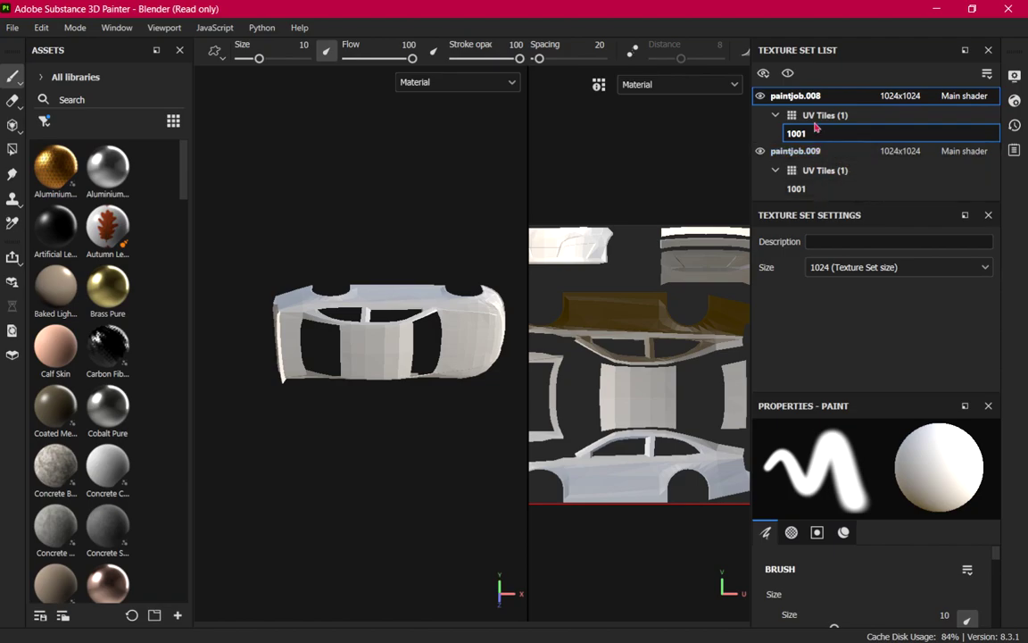
left_click(665, 85)
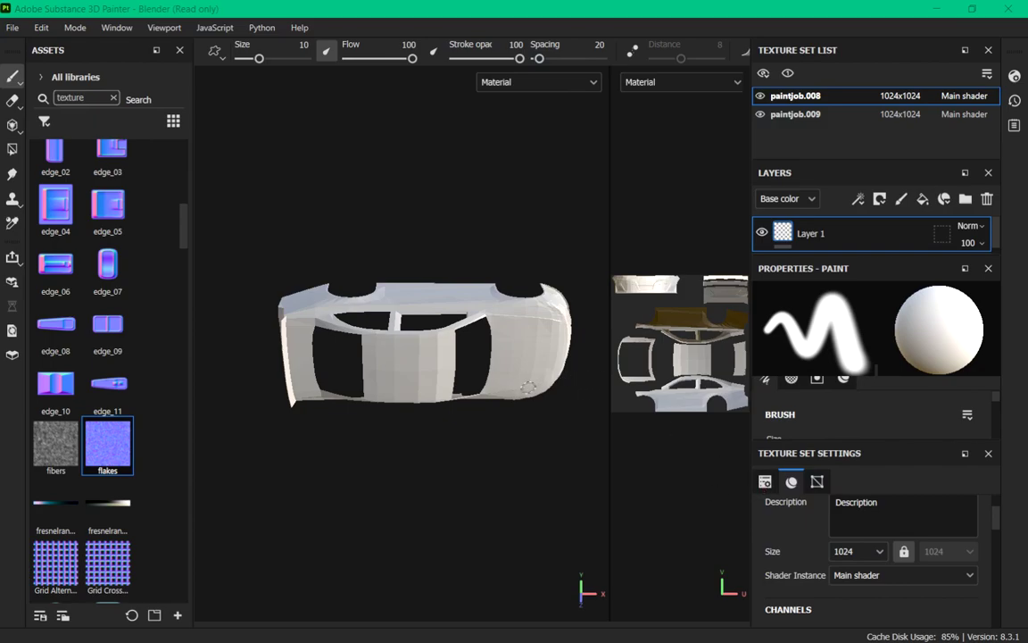
Zoom the 3D viewport and make paintjob.009 the active texture set.
scroll(527, 384, "up", 3)
scroll(526, 391, "down", 3)
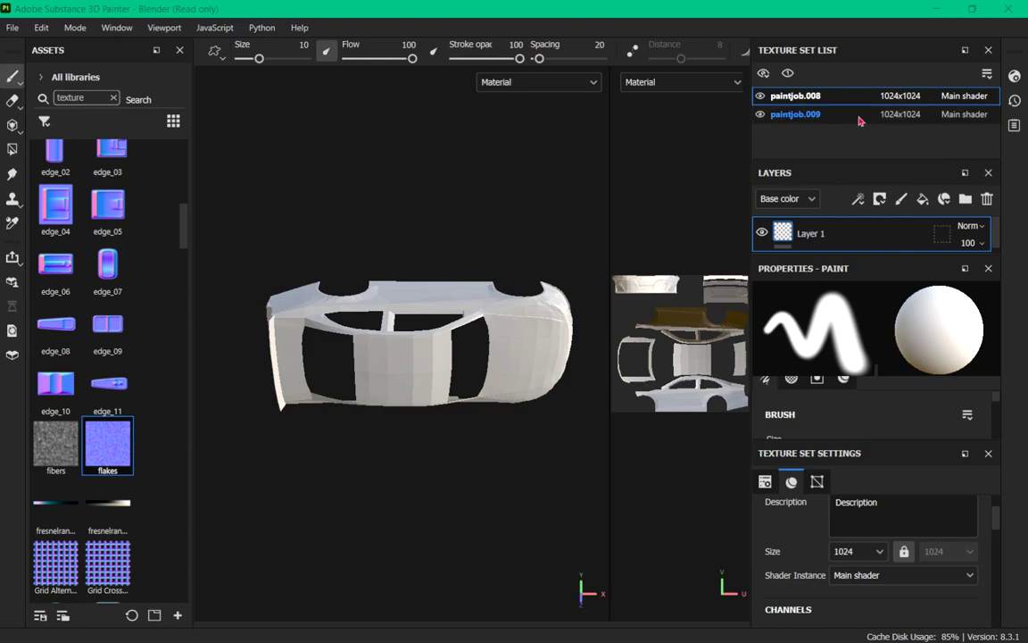
left_click(794, 114)
left_click(792, 96)
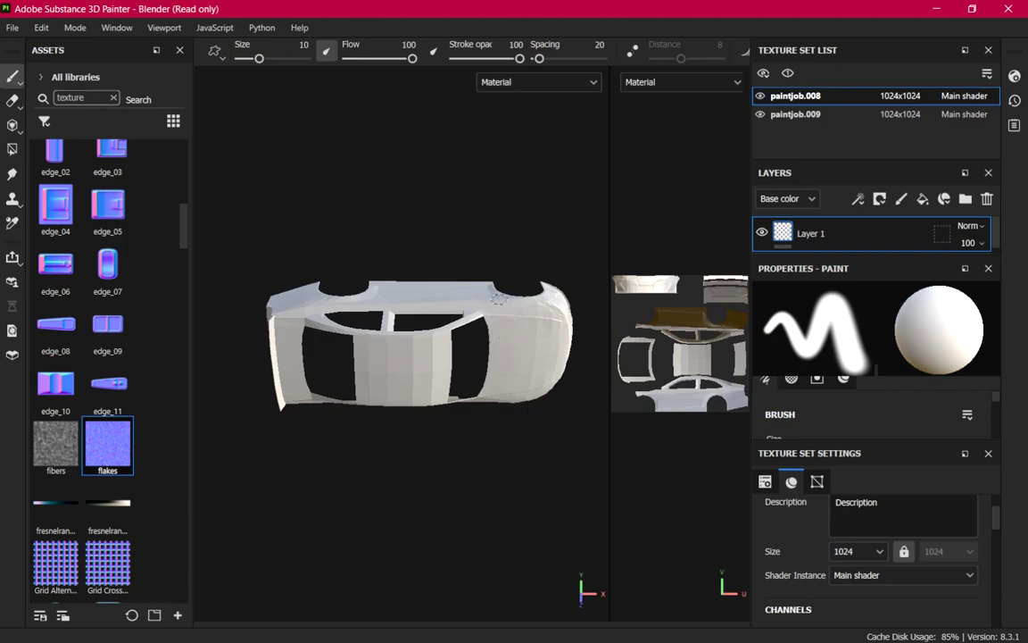
left_click(790, 114)
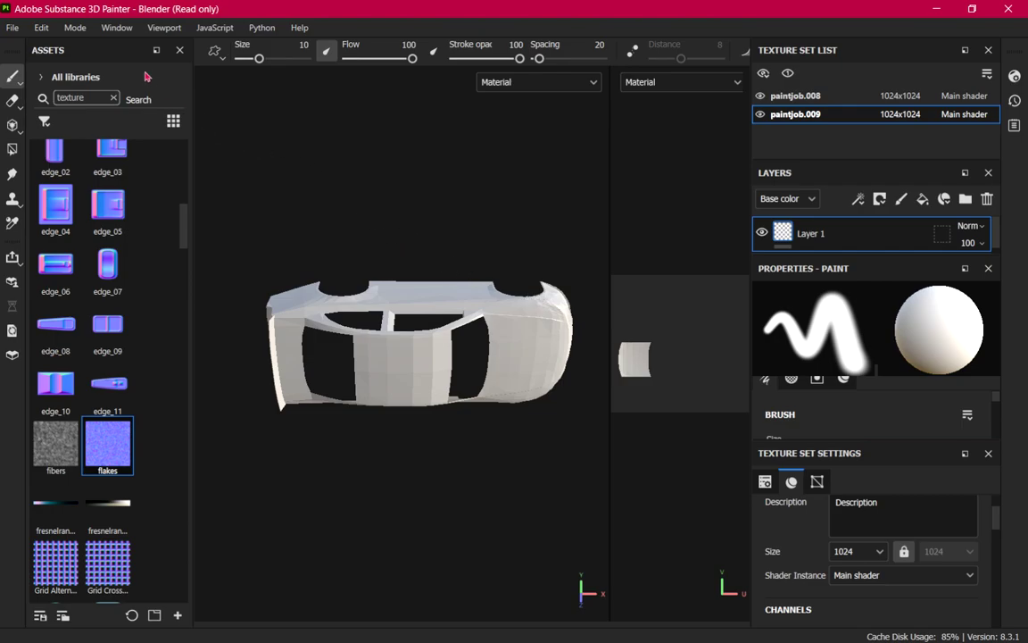
left_click(15, 27)
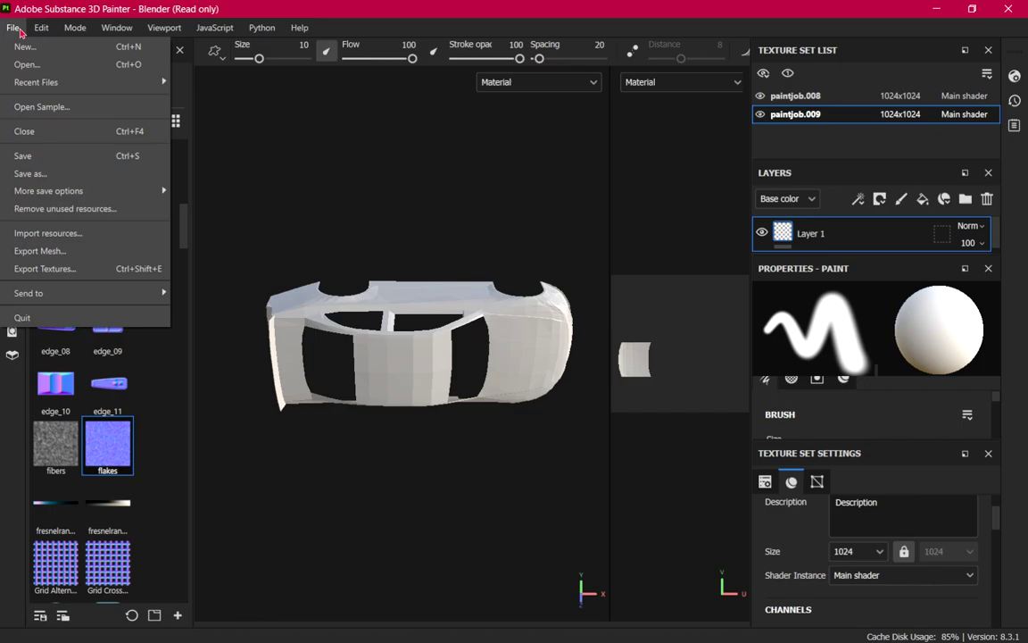
left_click(16, 29)
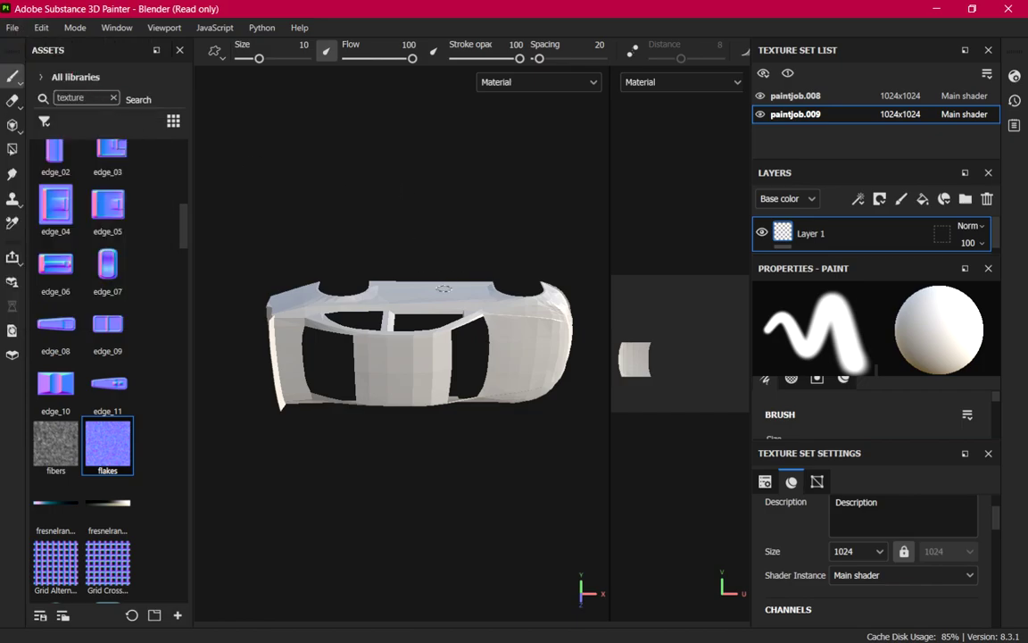
left_click(11, 28)
left_click(36, 48)
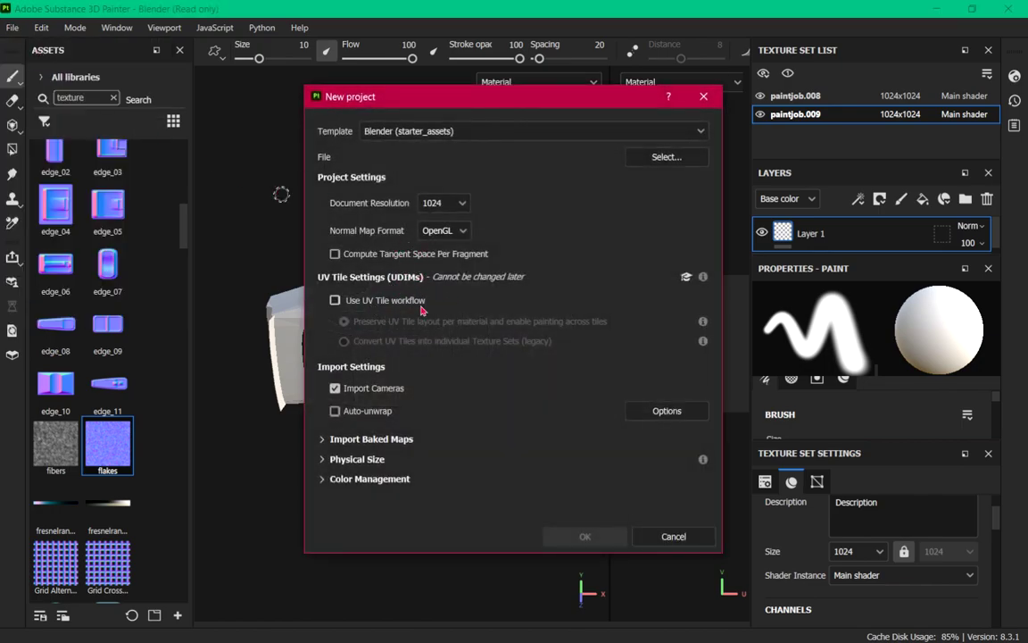
left_click(678, 541)
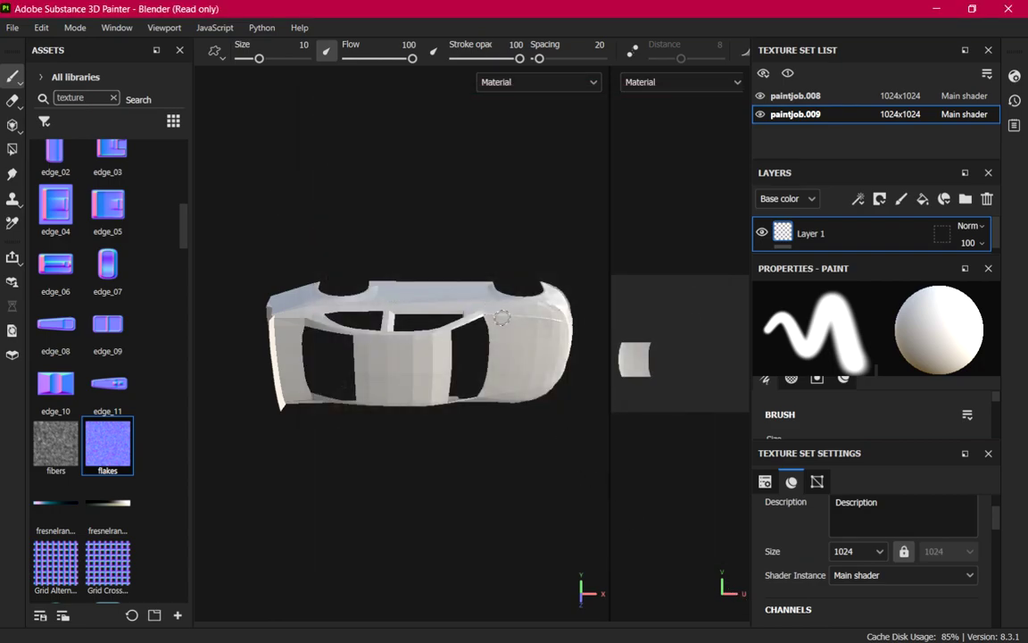
left_click(16, 27)
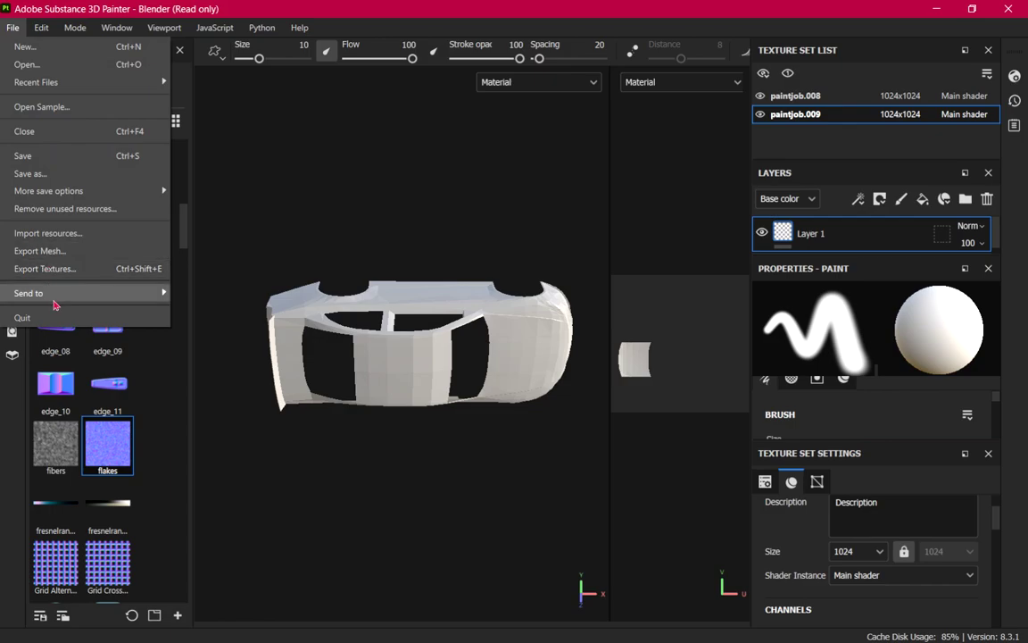
mouse_move(88, 291)
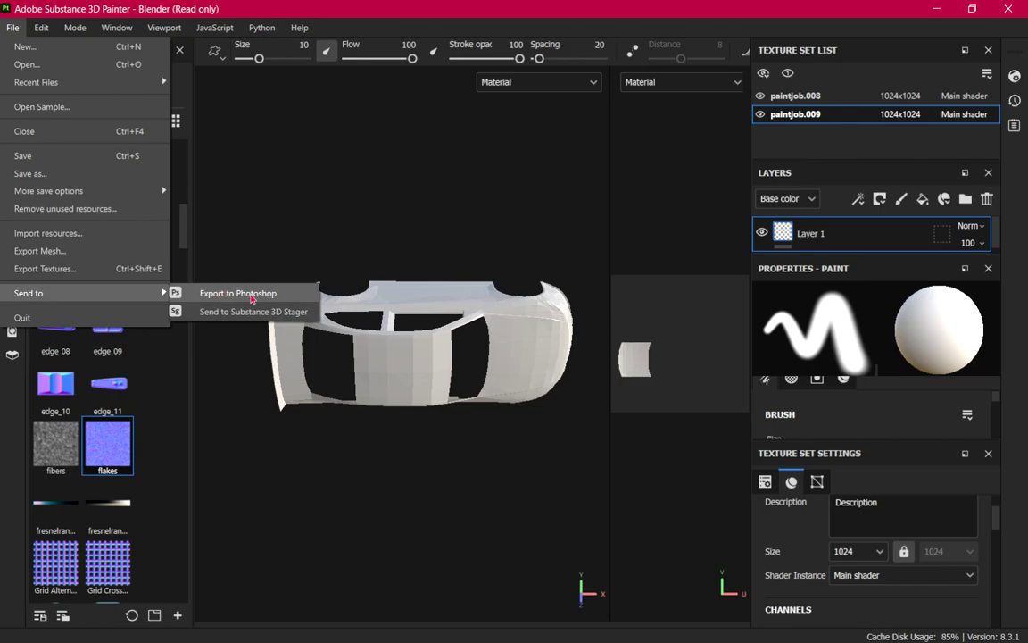
left_click(445, 176)
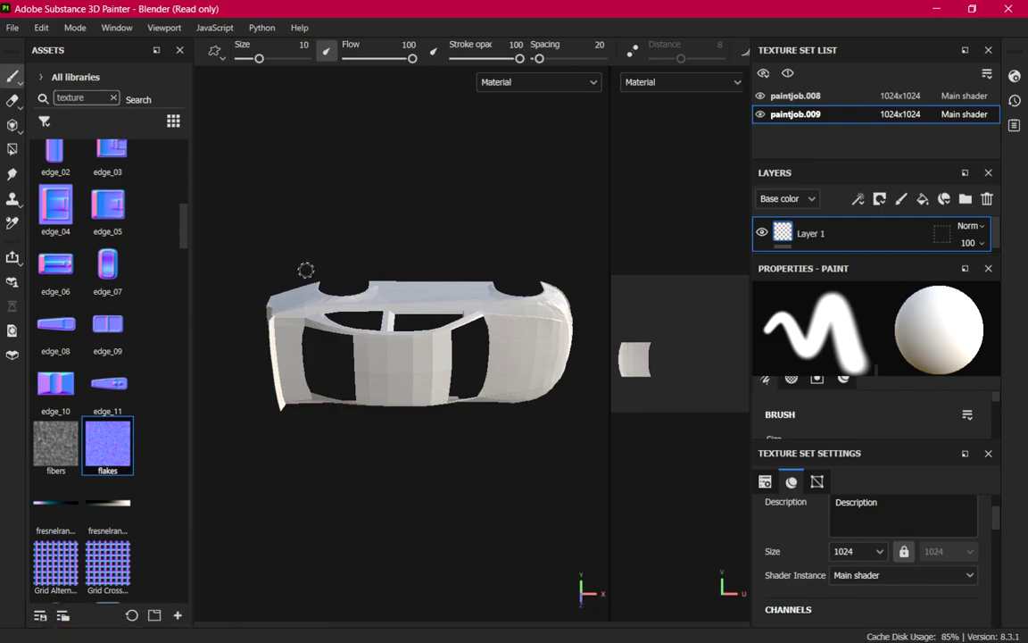
left_click(13, 26)
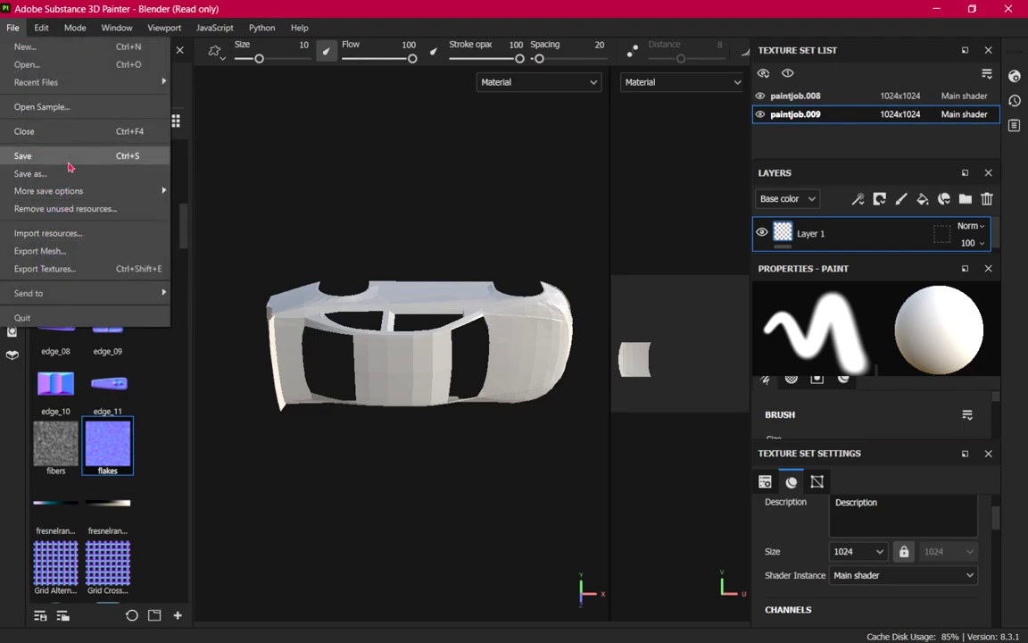
left_click(3, 20)
left_click(4, 21)
left_click(4, 21)
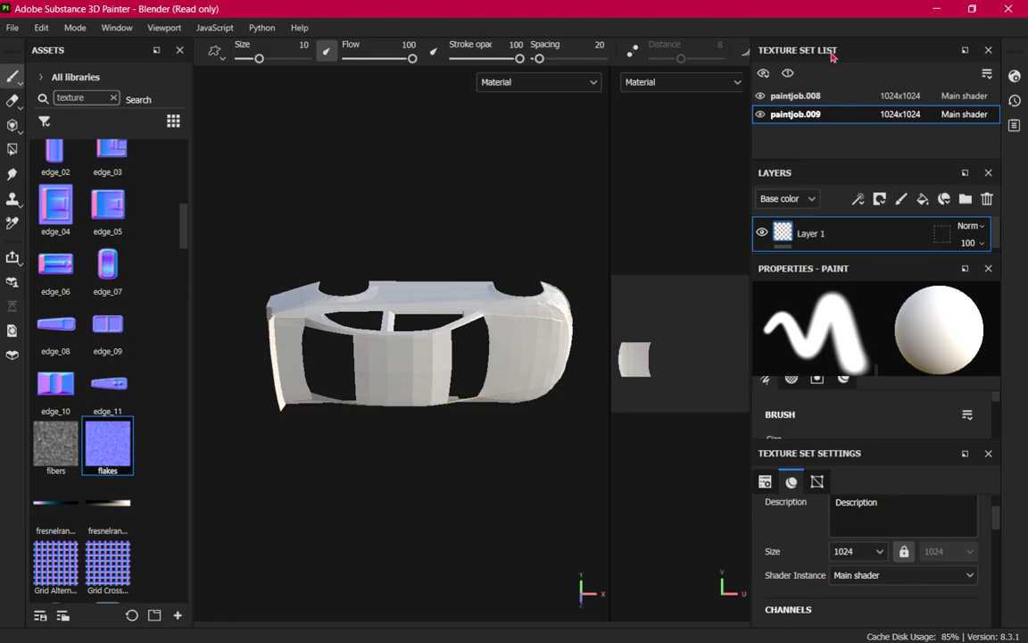
Float and resize the Layers and Properties - Paint panels, then close both to uncover the car.
left_click_drag(801, 179, 484, 237)
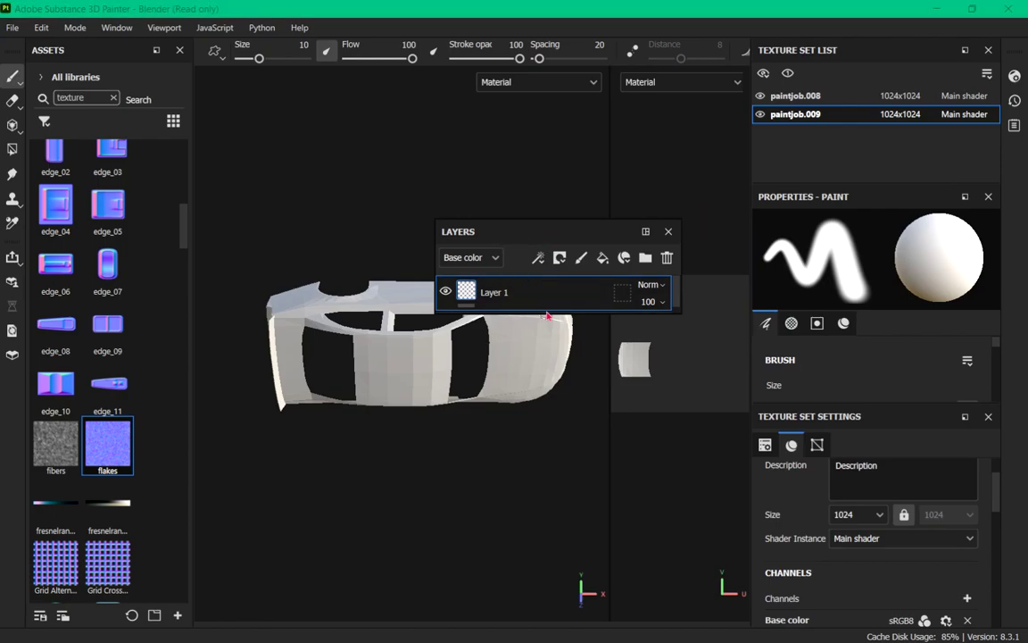
left_click_drag(544, 312, 557, 600)
left_click_drag(578, 236, 627, 243)
mouse_move(865, 196)
left_mouse_down()
mouse_move(854, 245)
mouse_move(353, 315)
left_mouse_up()
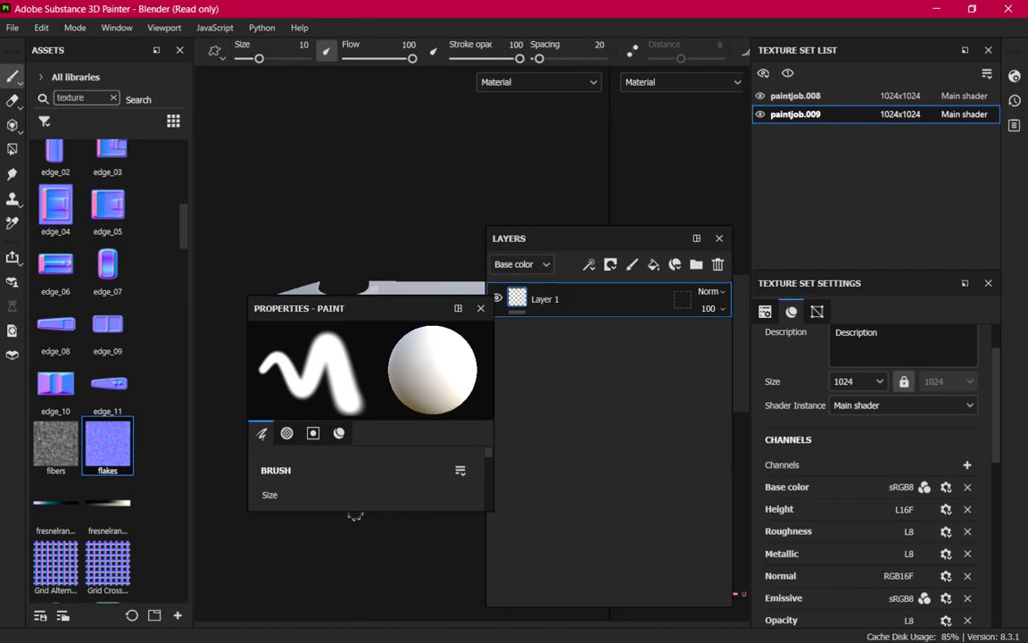
left_click_drag(358, 512, 356, 610)
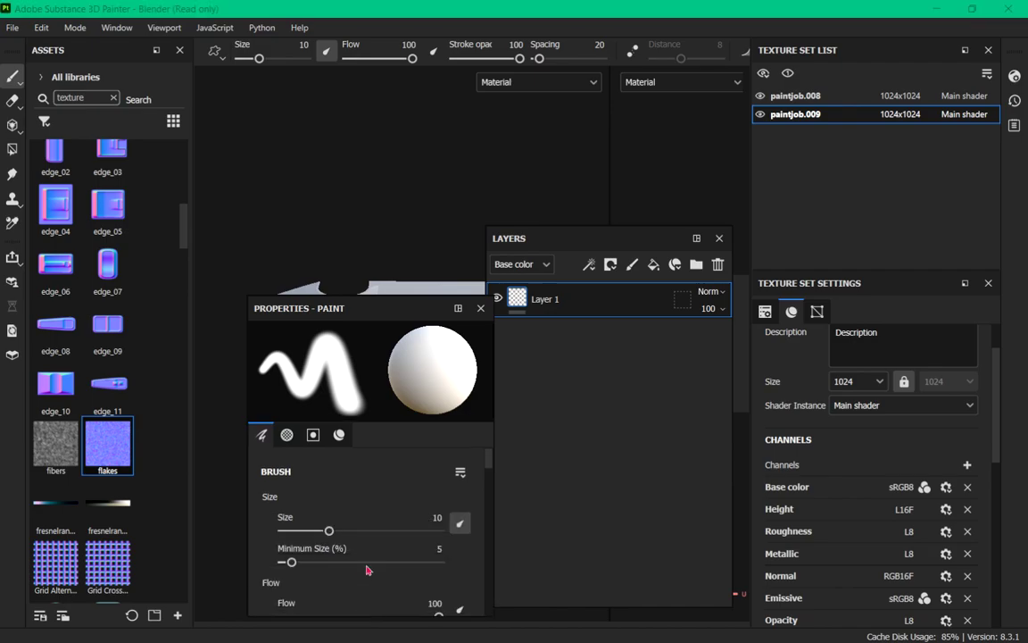
left_click(481, 308)
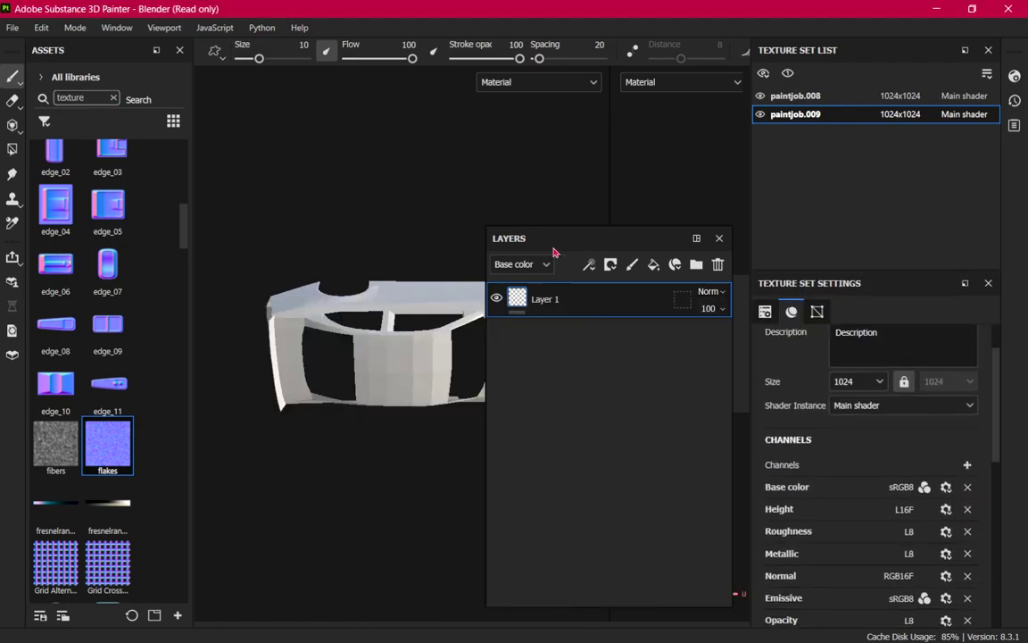
left_click(720, 238)
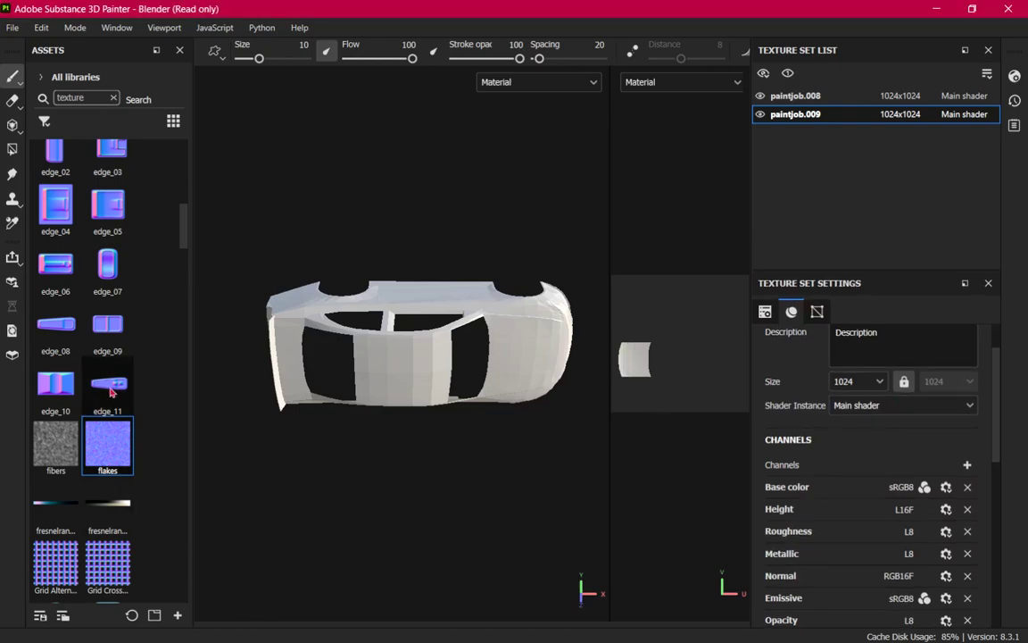
left_click(177, 616)
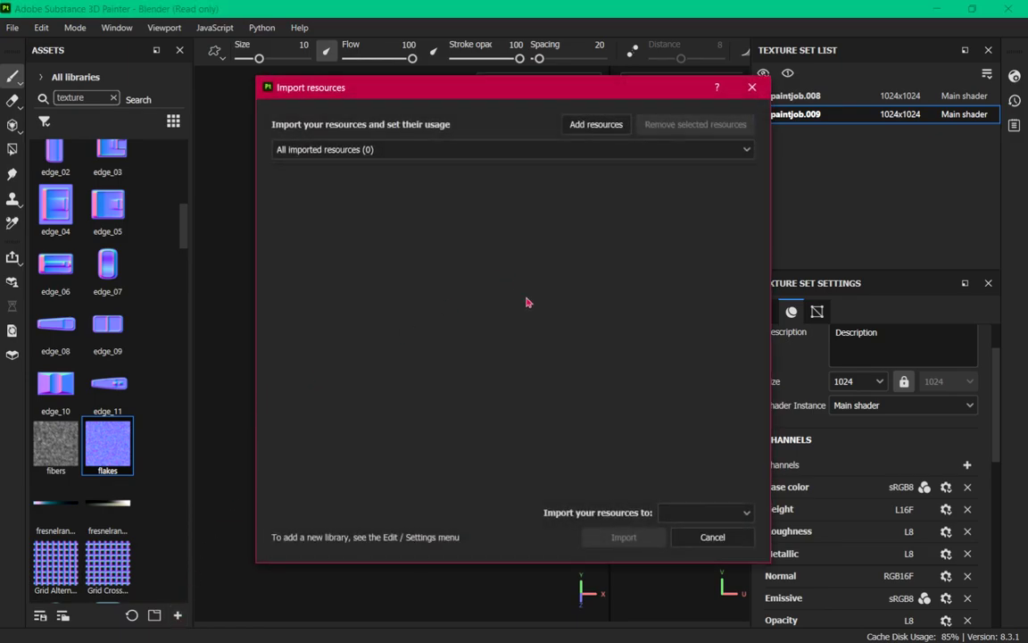
Browse the Desktop and add parts.png to the Import resources list.
left_click(605, 128)
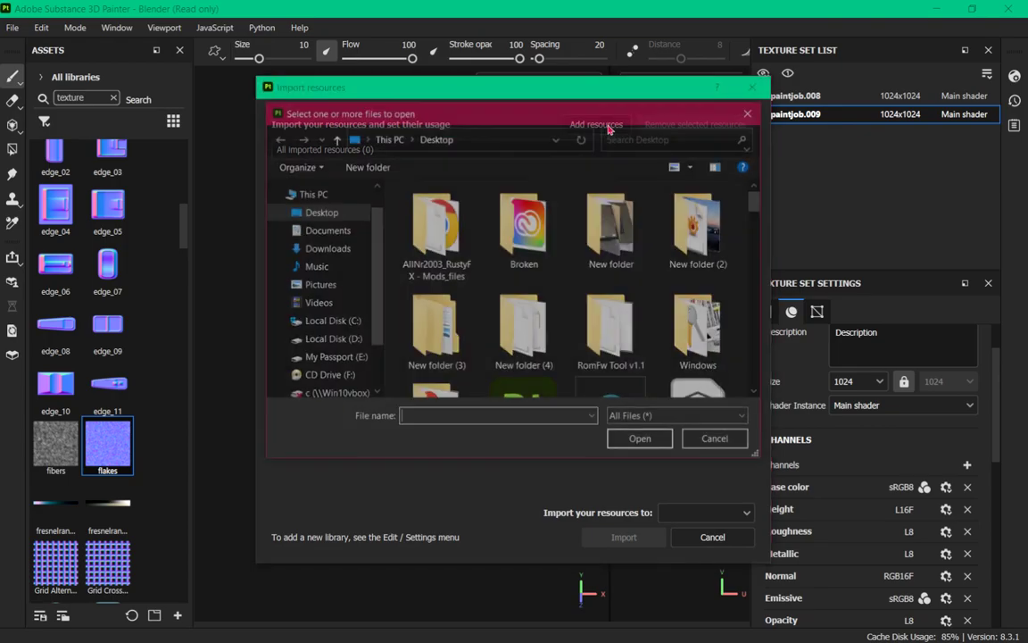
scroll(623, 264, "down", 2)
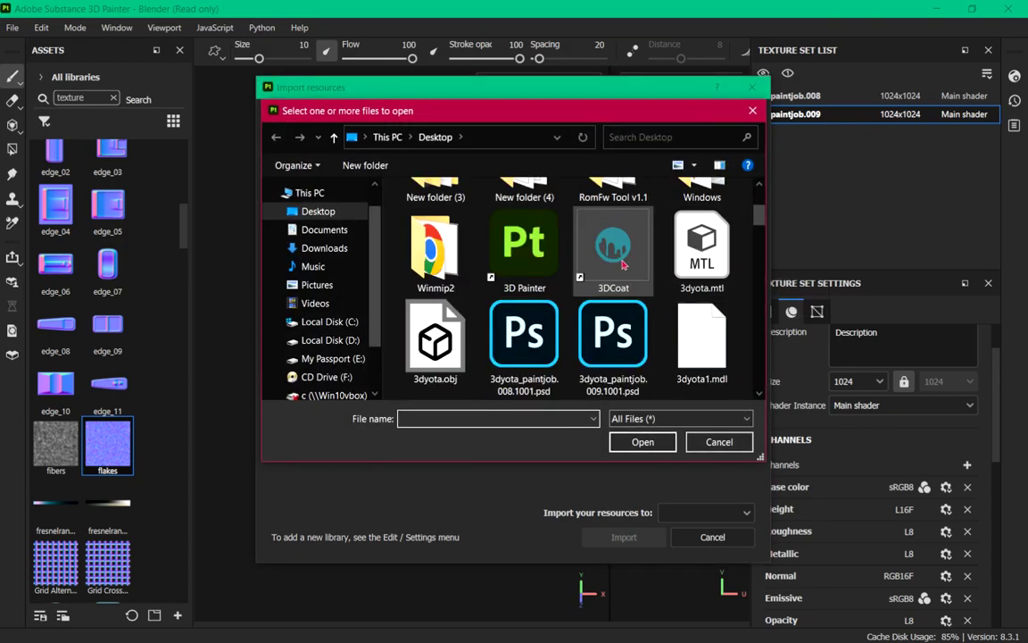
scroll(623, 264, "down", 3)
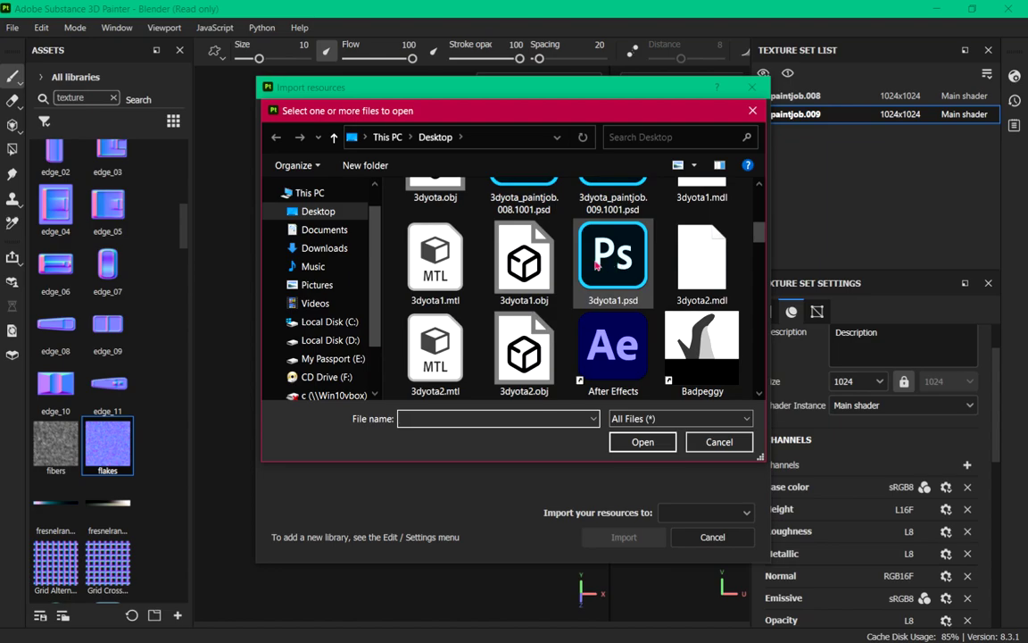
scroll(598, 264, "up", 1)
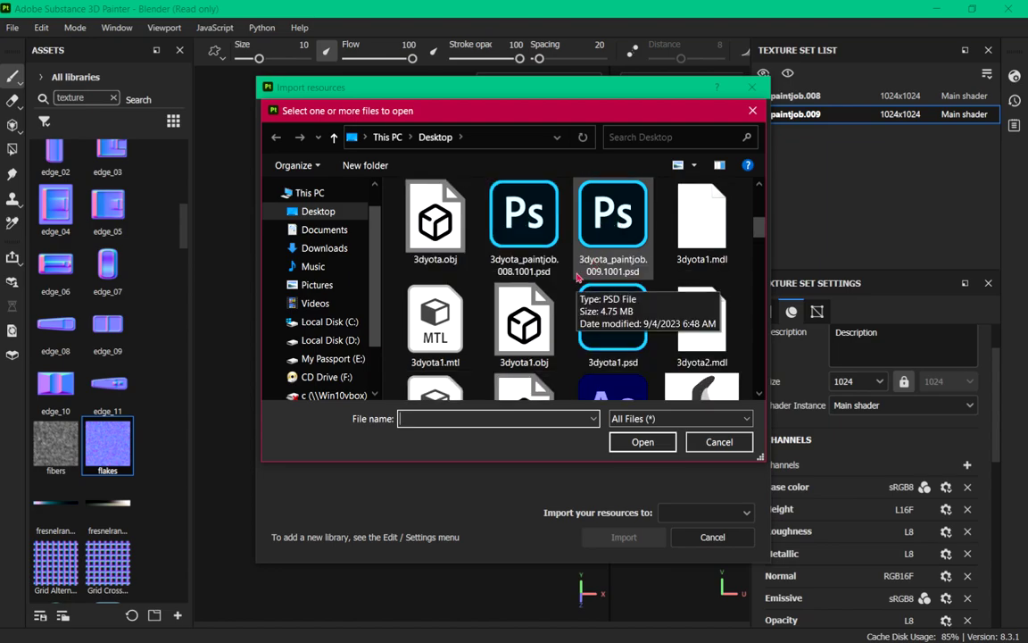
scroll(589, 259, "up", 3)
scroll(576, 316, "down", 5)
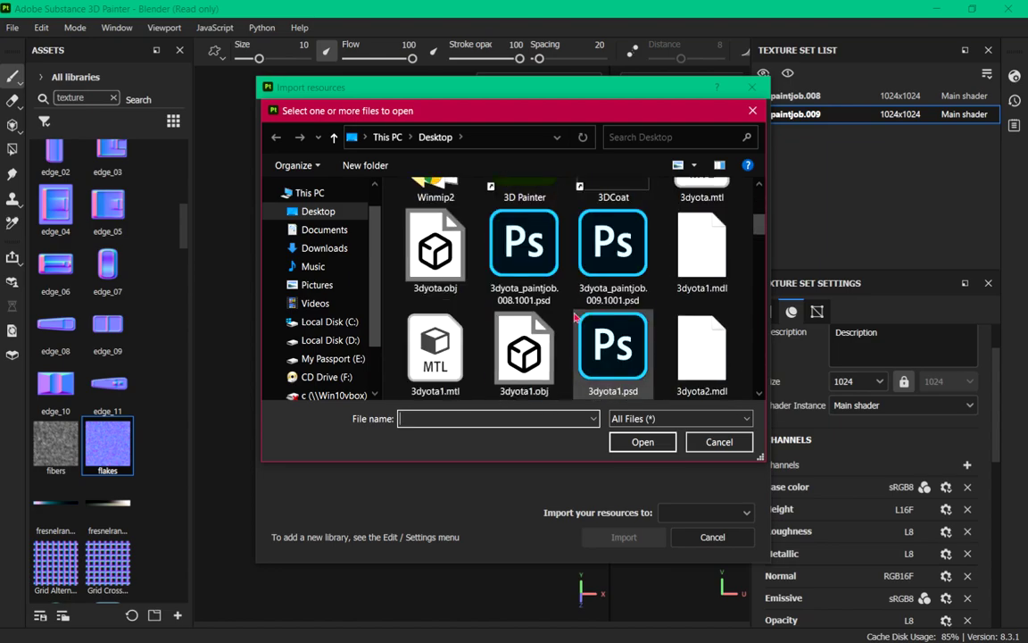
scroll(554, 289, "down", 3)
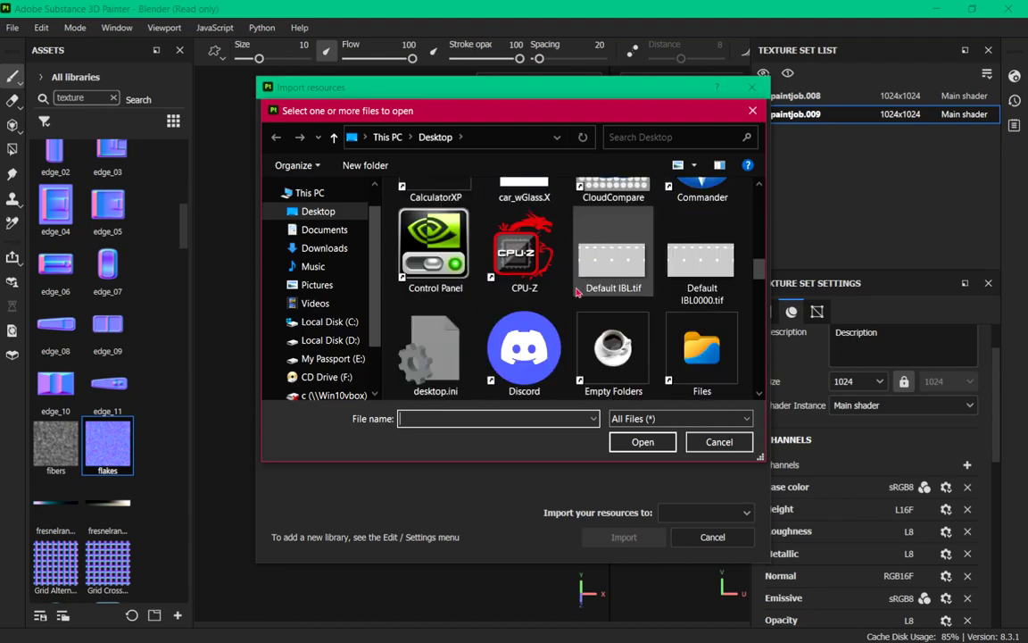
scroll(531, 292, "down", 5)
scroll(531, 292, "down", 5)
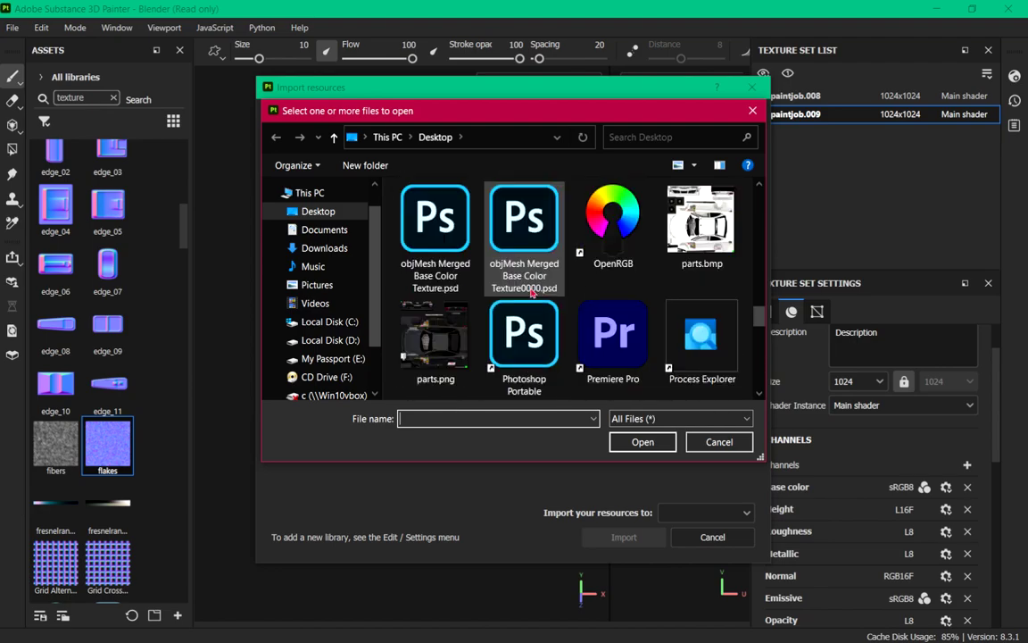
double_click(436, 242)
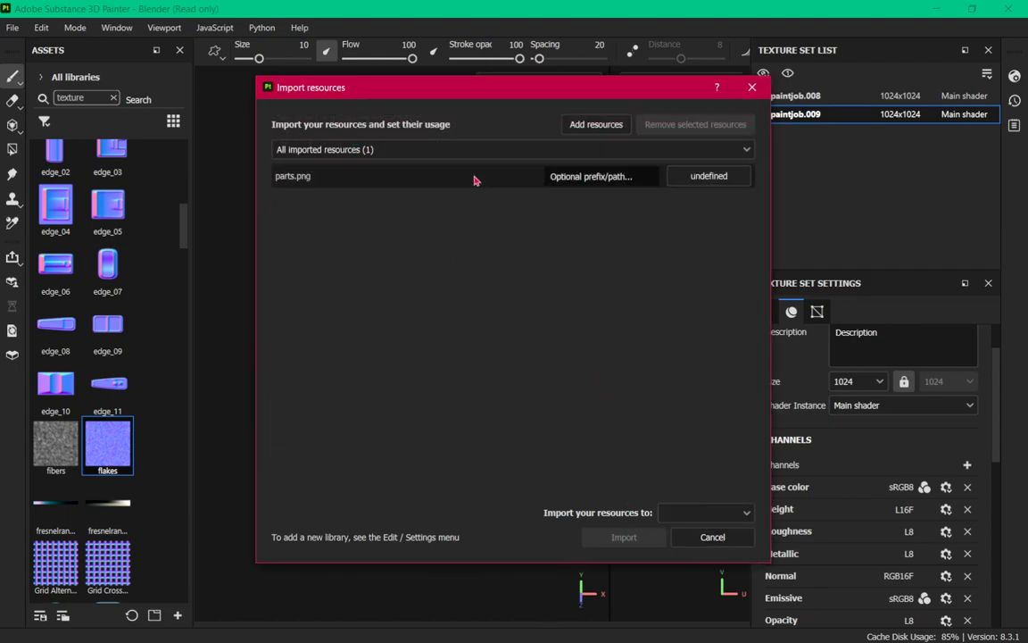
Set parts.png's usage to texture, target the your_assets library, and import it.
left_click(682, 183)
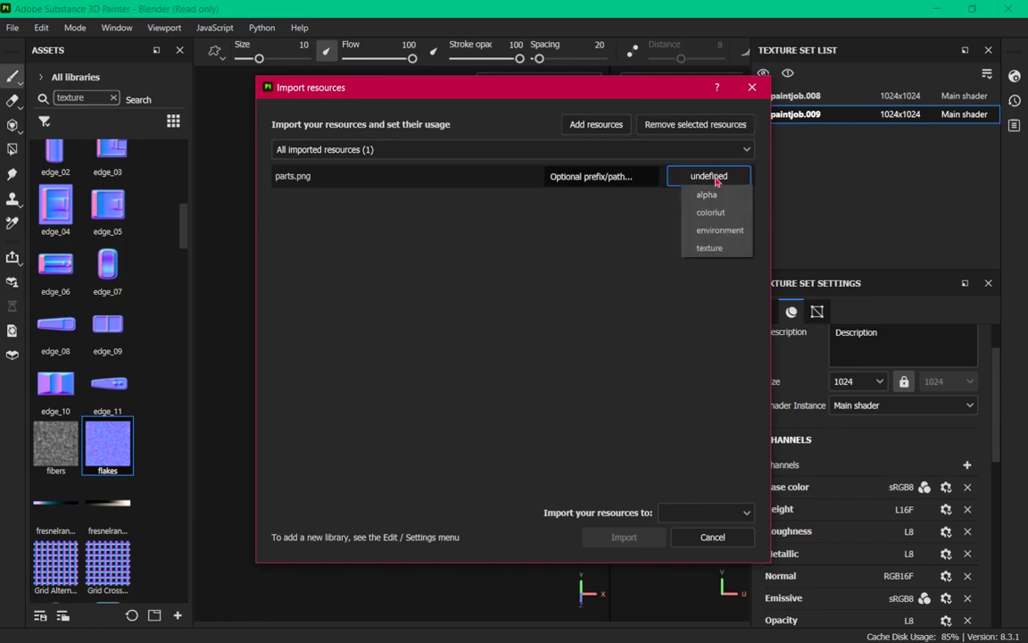
left_click(718, 248)
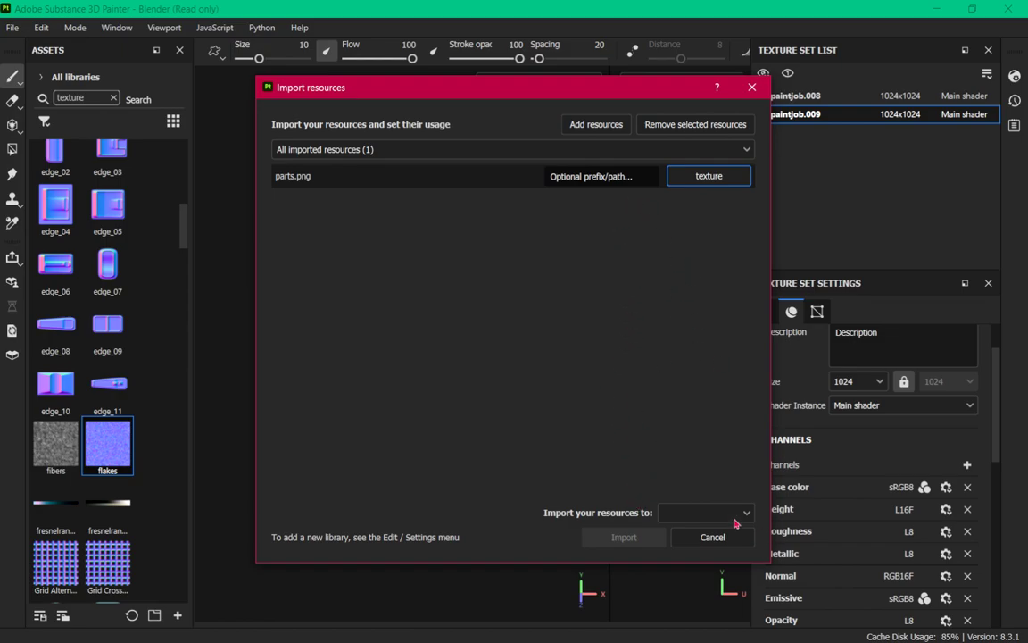
left_click(681, 512)
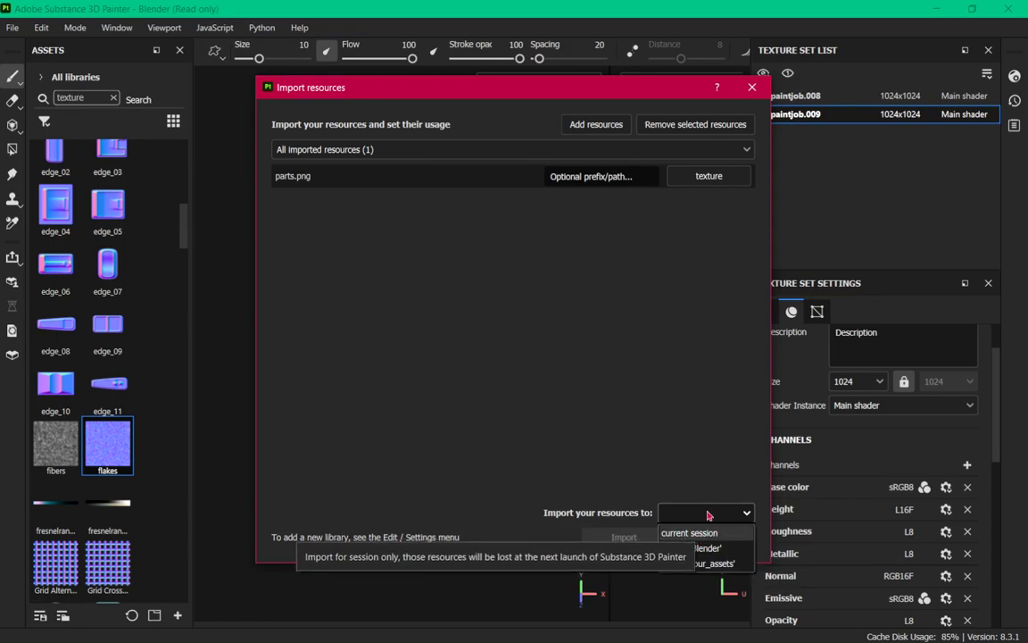
left_click(700, 563)
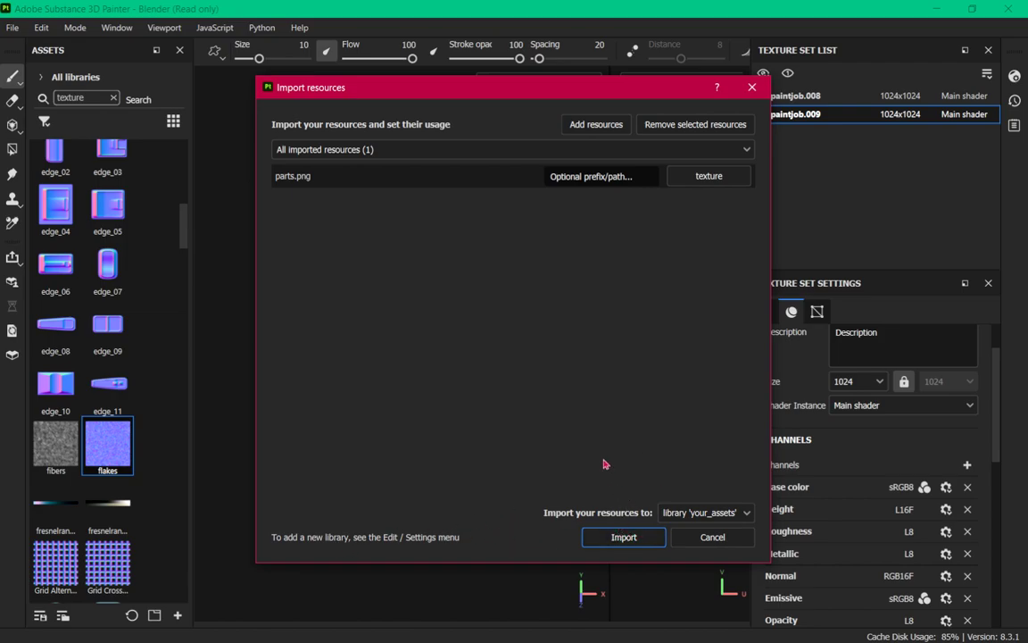
left_click(724, 512)
left_click(724, 512)
left_click(644, 534)
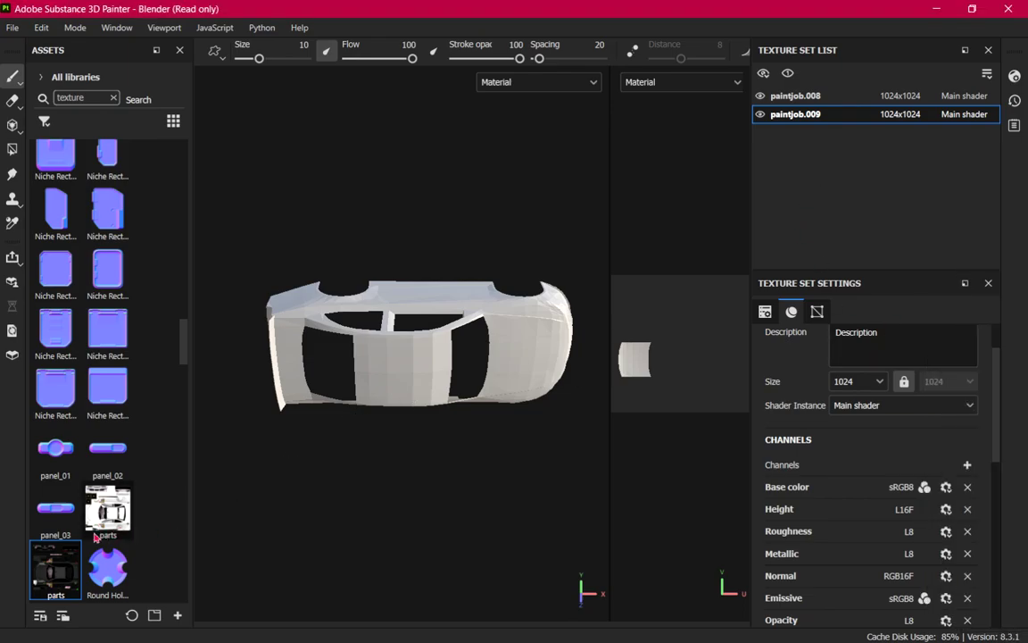
Compare the paintjob.008 and paintjob.009 UV layouts, then select paintjob.008.
left_click(787, 97)
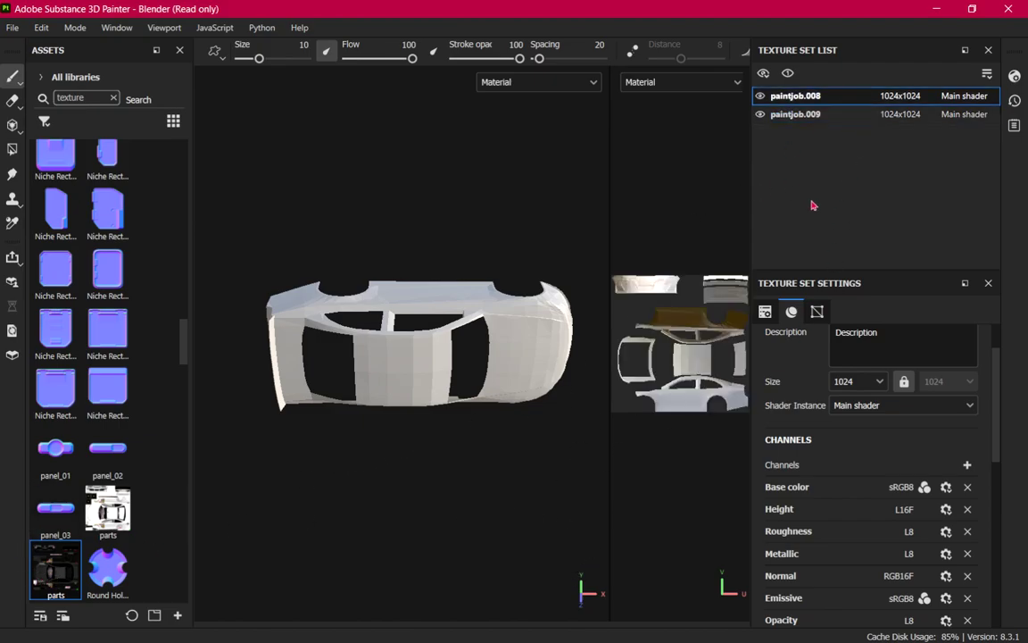
left_click(801, 113)
left_click(795, 97)
left_click(794, 114)
left_click(817, 97)
left_click(815, 115)
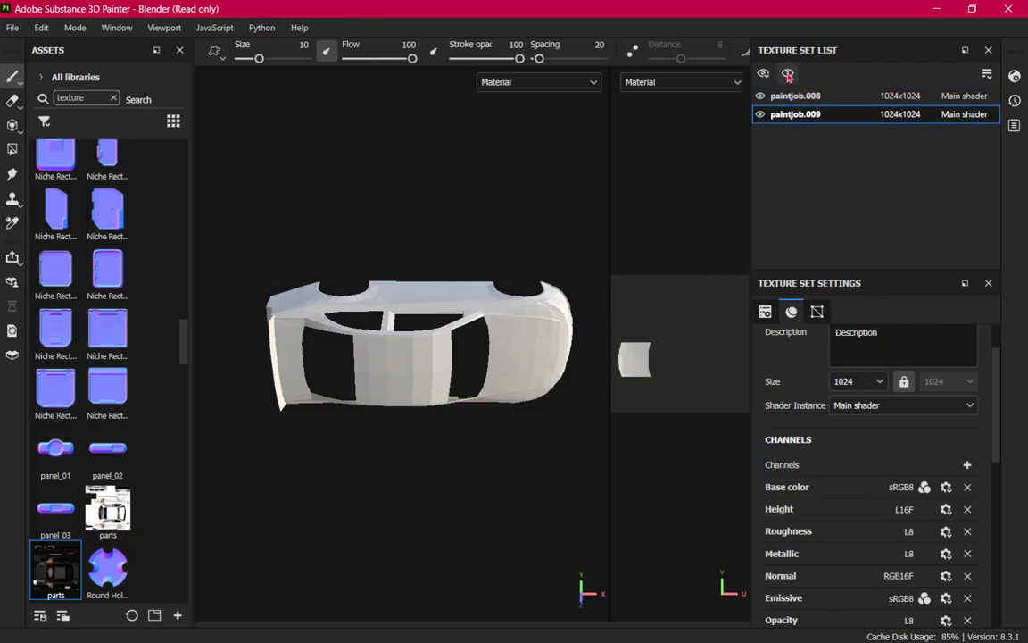
left_click(794, 95)
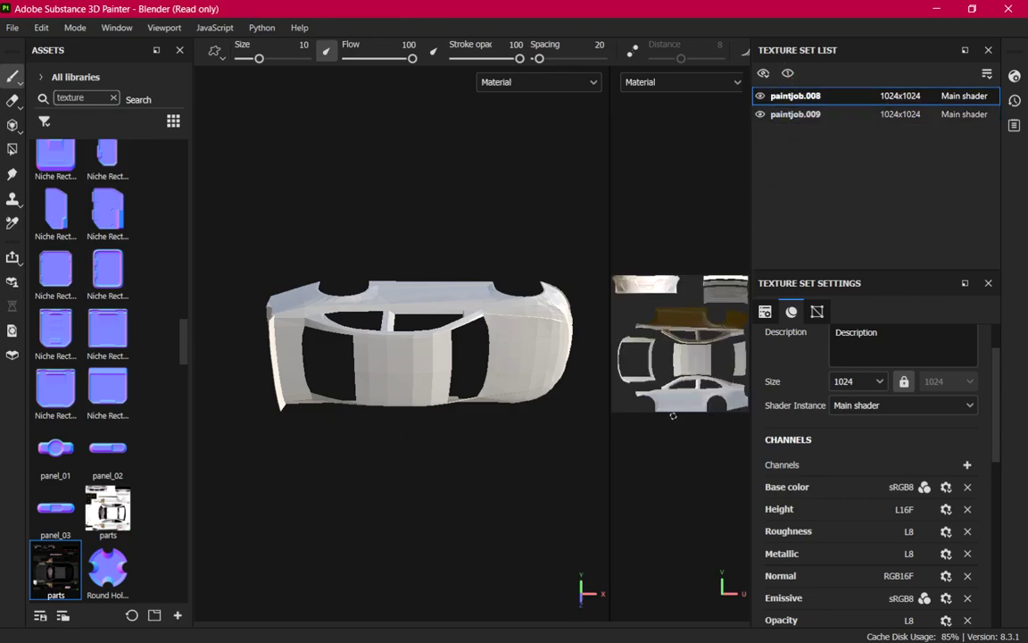
Drop the parts asset onto the UV view as a Base color fill.
left_click_drag(57, 572, 690, 358)
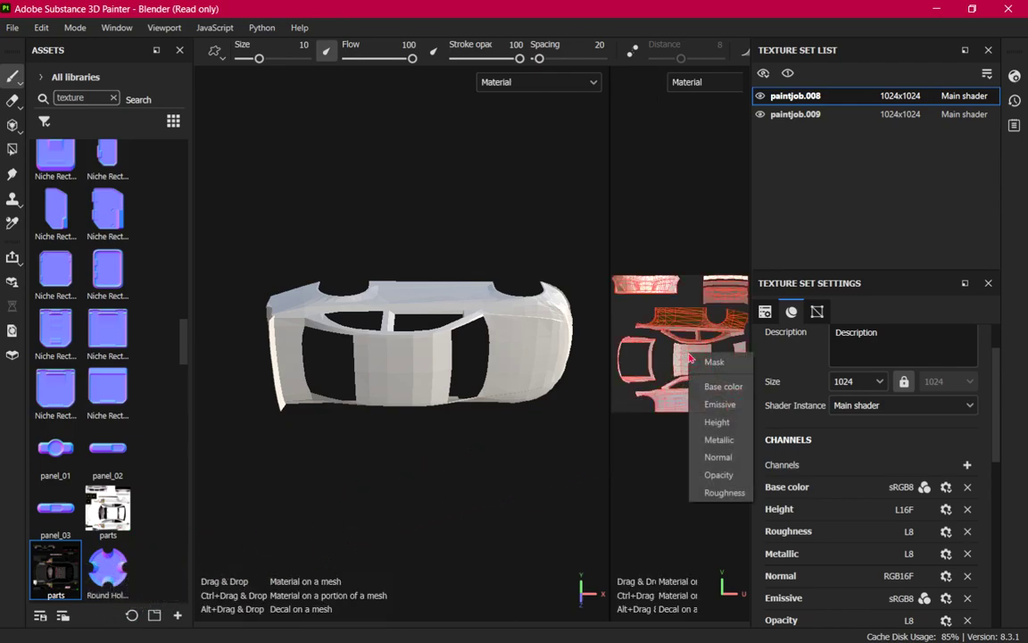
left_click(724, 387)
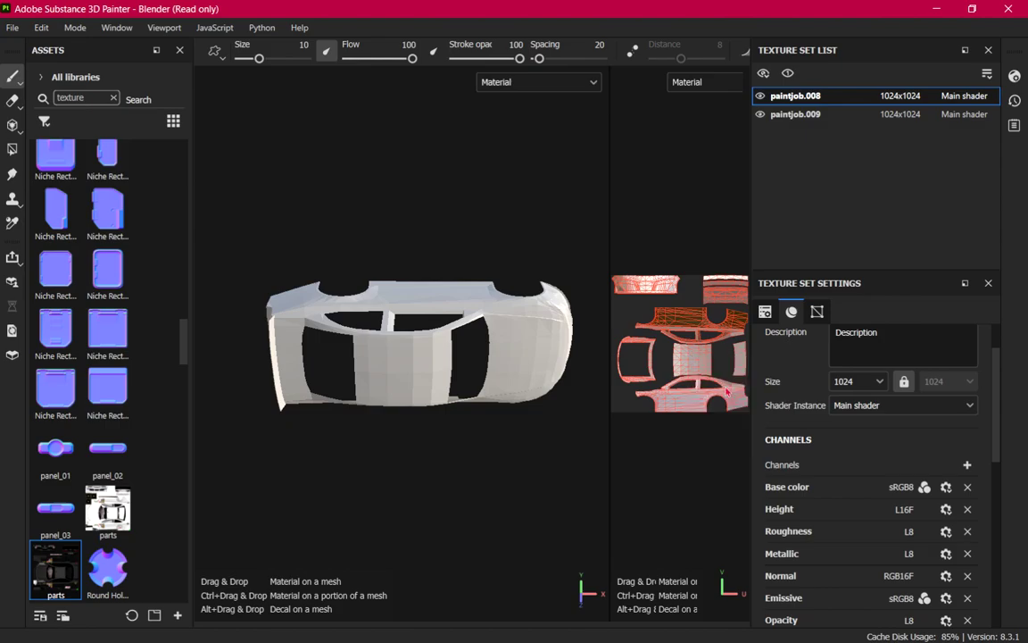
left_click_drag(990, 333, 643, 245)
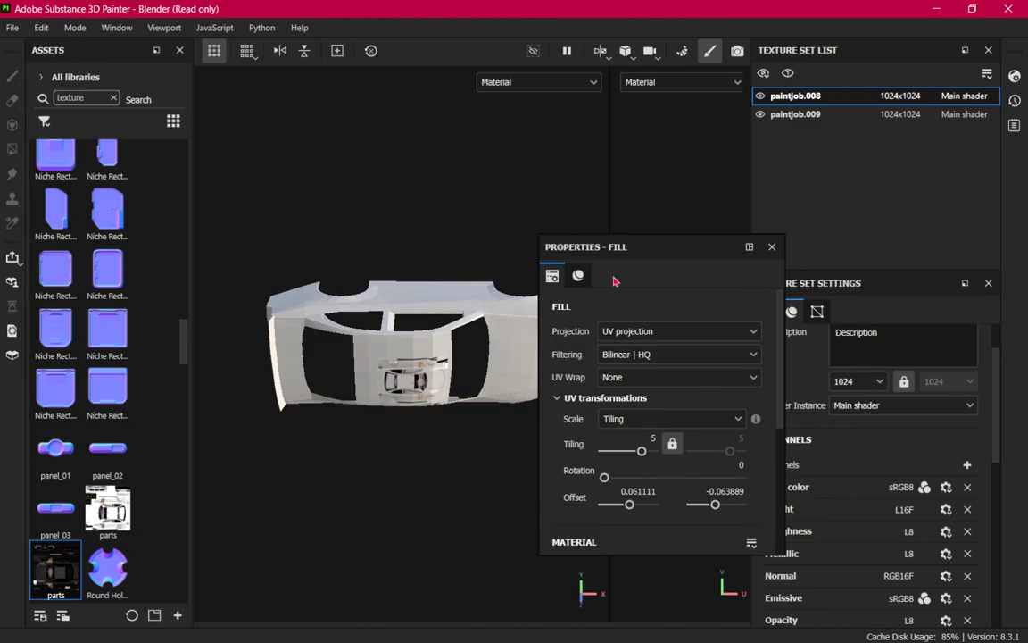
left_click(662, 332)
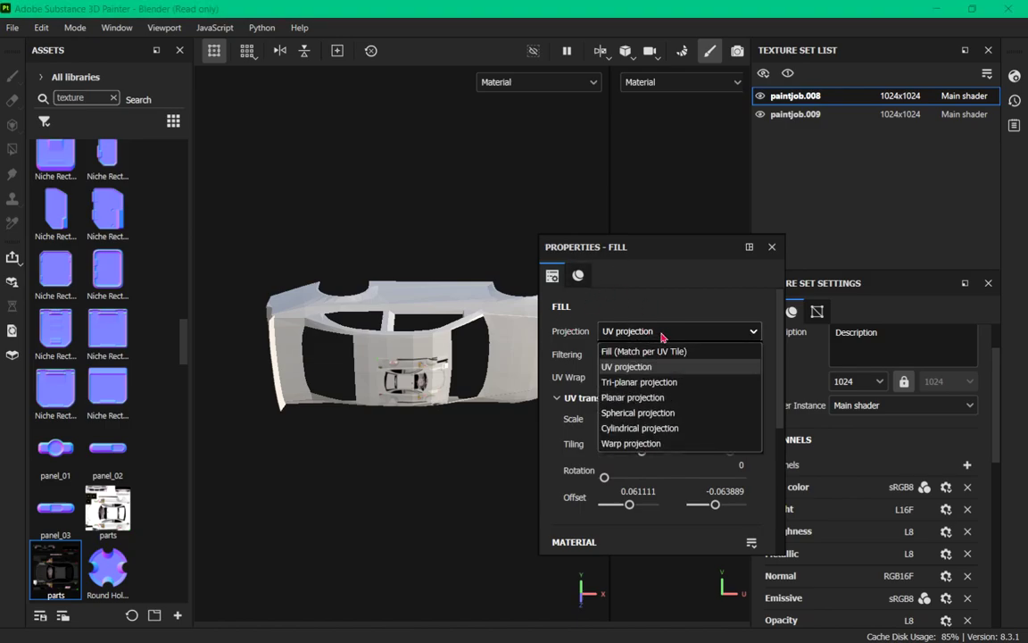
left_click(659, 352)
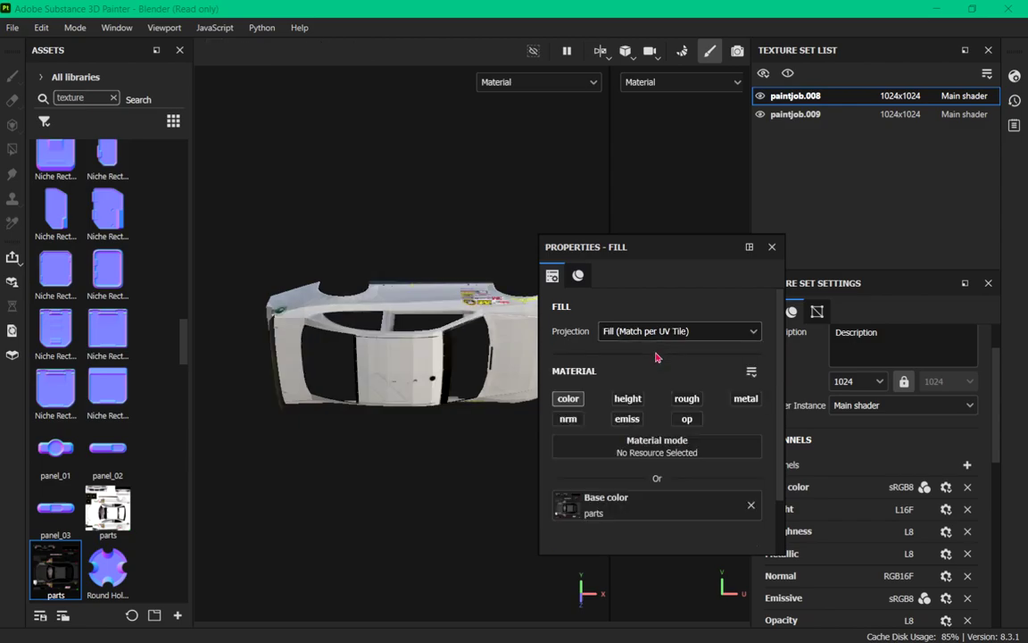
left_click_drag(661, 250, 960, 326)
left_click_drag(1026, 326, 788, 301)
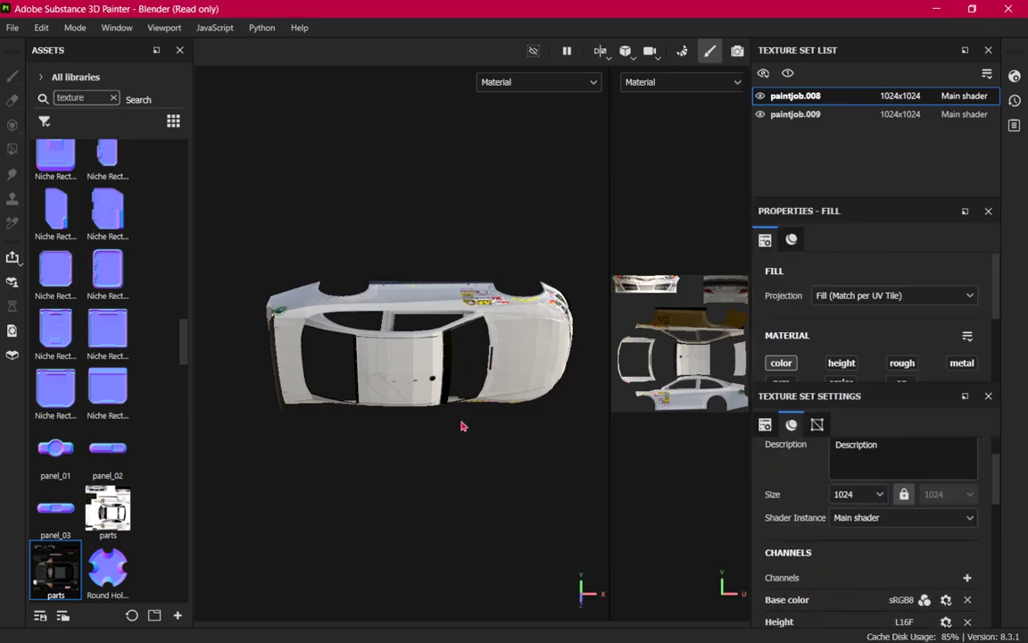
key("alt")
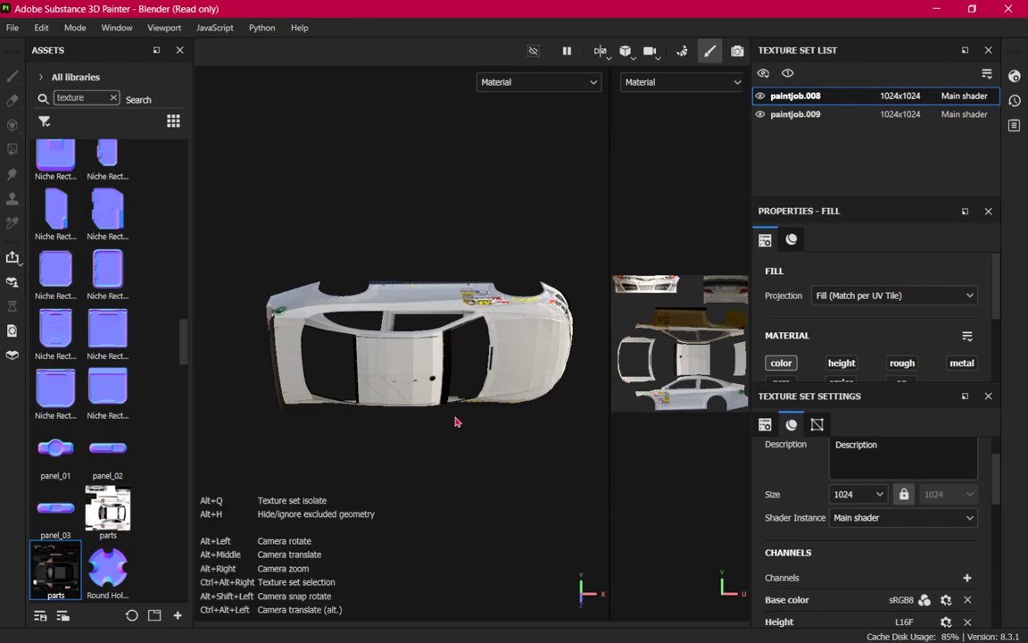
mouse_move(447, 440)
left_mouse_down("alt")
mouse_move(438, 295)
mouse_move(459, 248)
mouse_move(422, 232)
mouse_move(454, 441)
left_mouse_up("alt")
scroll(509, 454, "up", 5)
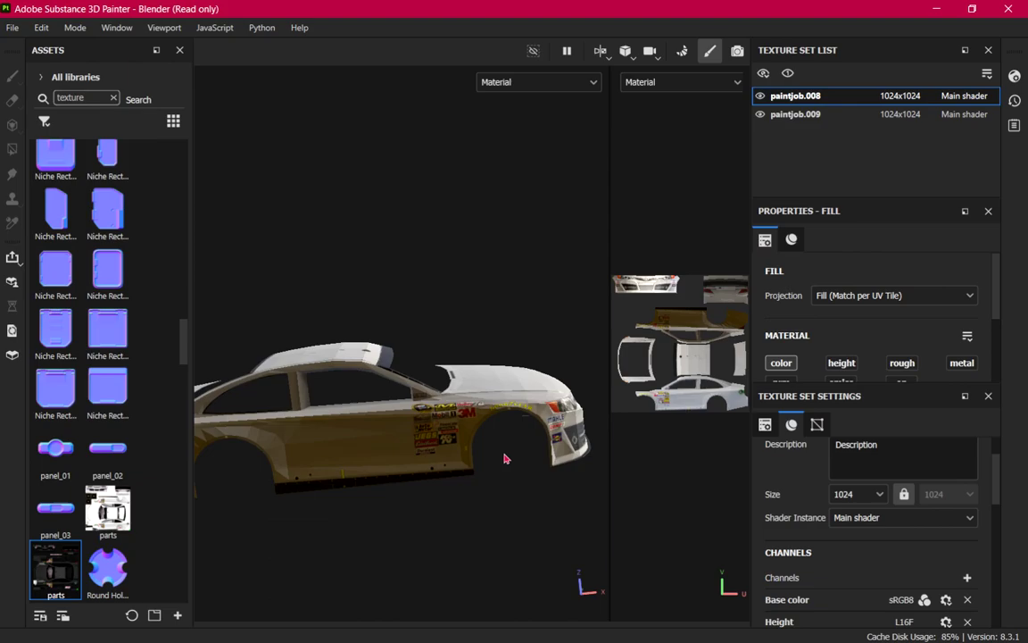
scroll(489, 491, "up", 2)
left_click(477, 532)
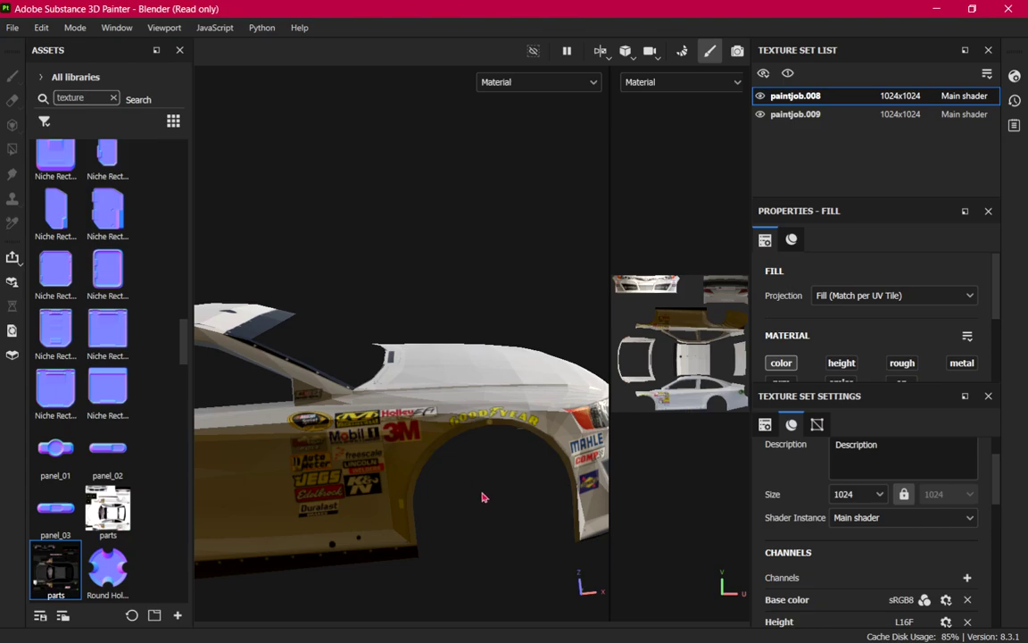
left_click_drag(479, 496, 470, 463, "alt")
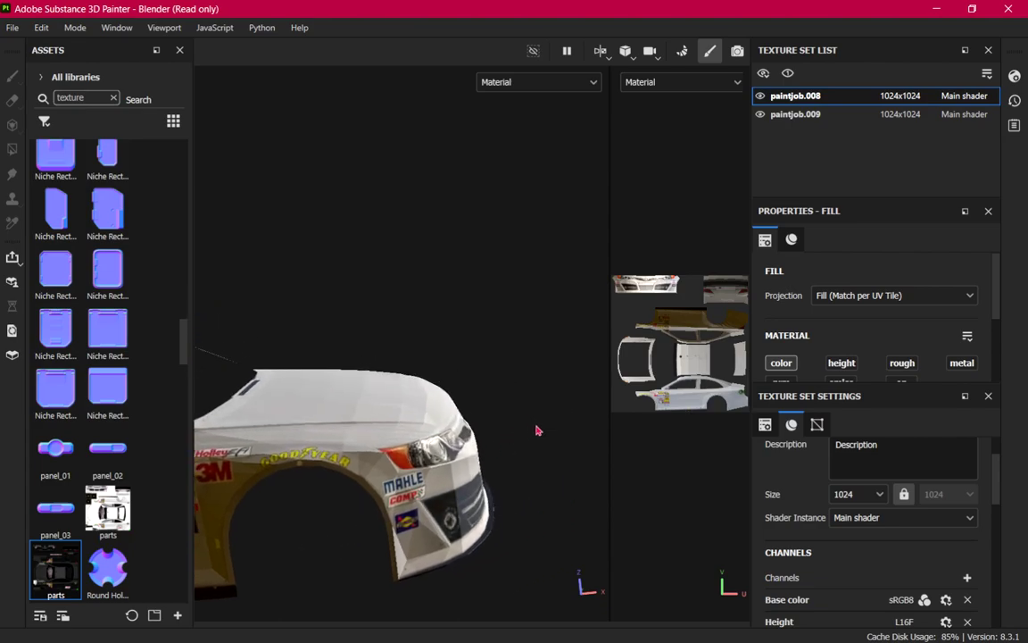
left_click_drag(532, 435, 488, 630, "alt")
right_click_drag(488, 630, 499, 213, "alt")
left_click_drag(421, 454, 451, 451, "alt")
middle_click_drag(430, 564, 404, 534, "alt")
right_click_drag(405, 535, 570, 470, "alt")
left_click_drag(553, 482, 523, 554, "alt")
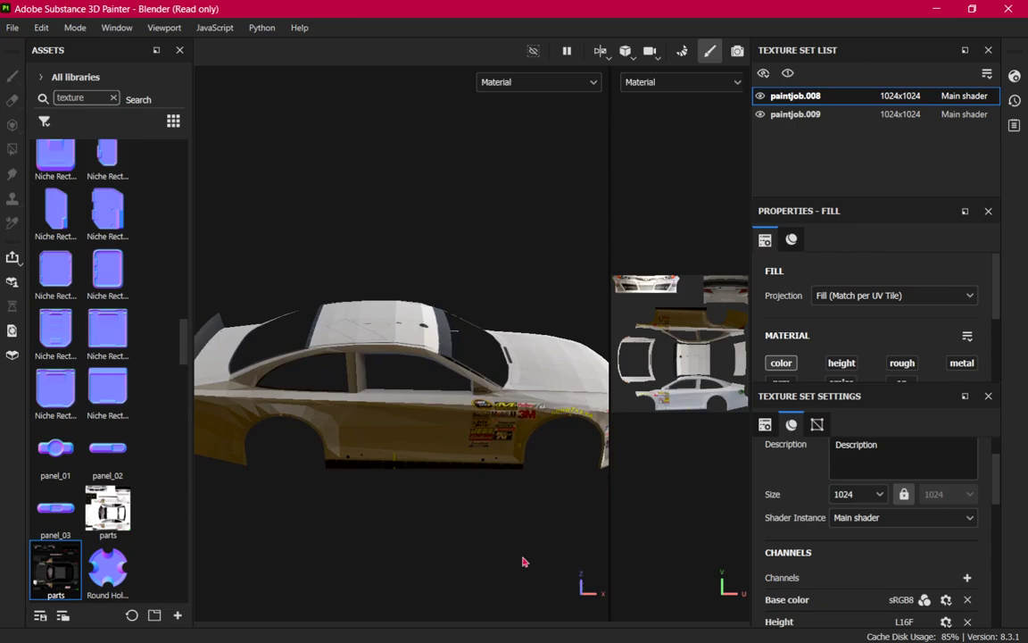
Show only Base color in the viewport and add Layer 2 beneath the parts layer.
left_click(590, 83)
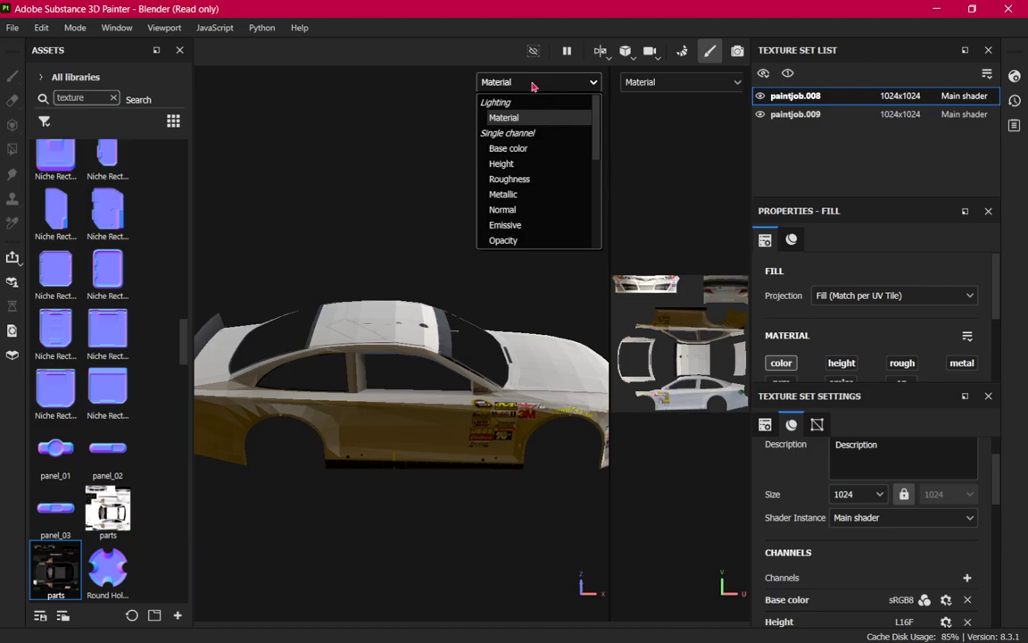
left_click(508, 148)
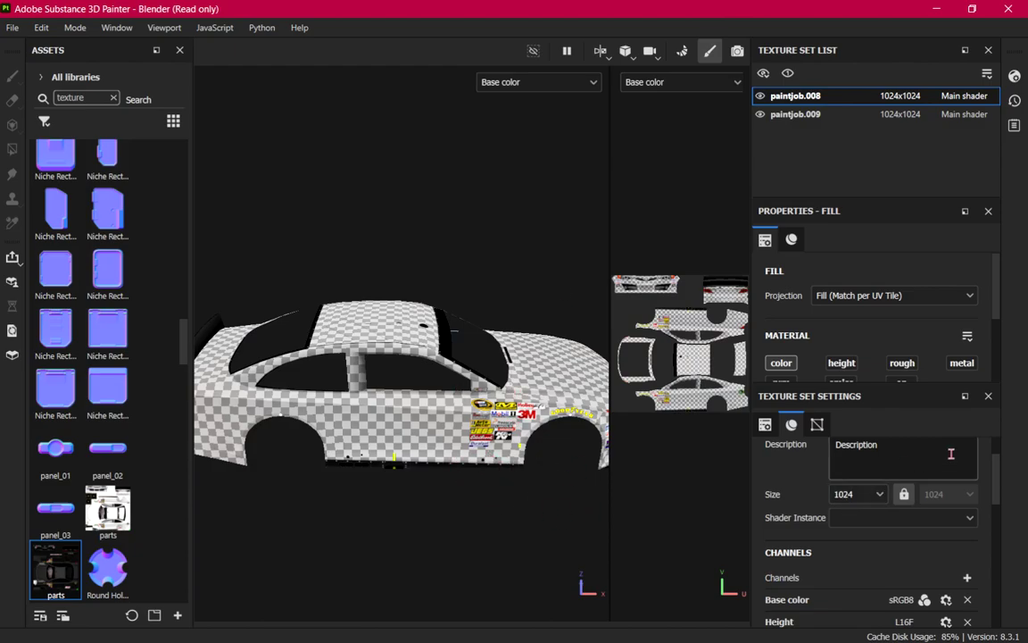
left_click_drag(535, 254, 653, 208)
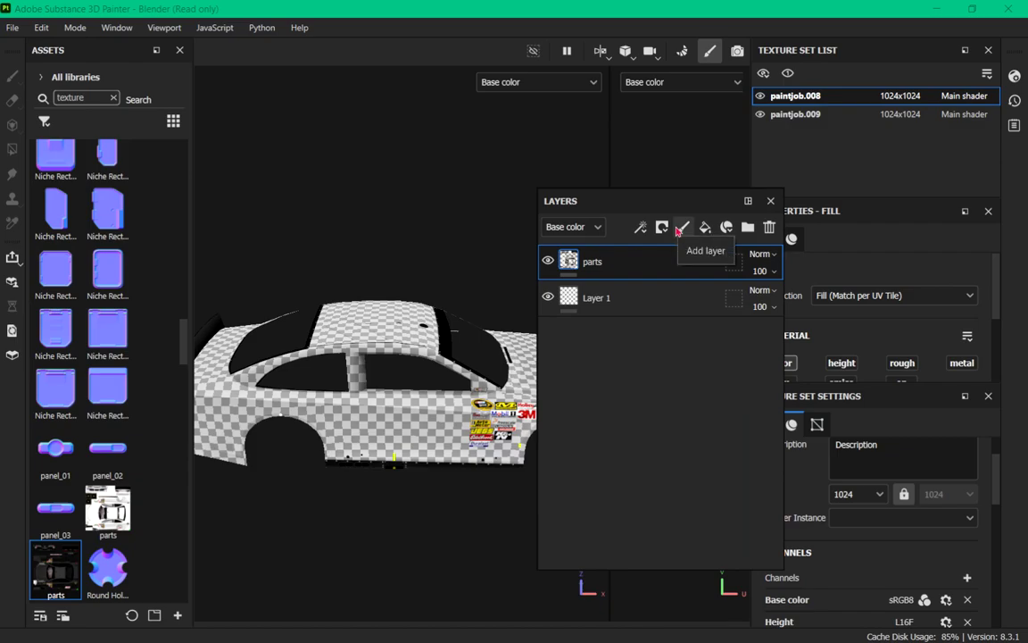
left_click(683, 227)
left_click_drag(652, 274, 665, 321)
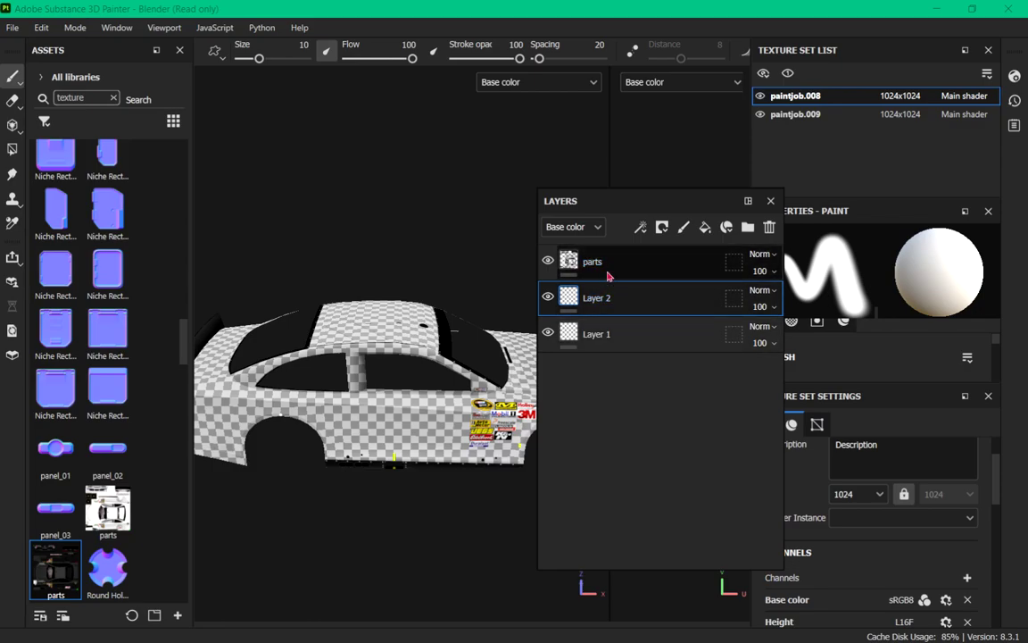
left_click_drag(629, 199, 1018, 294)
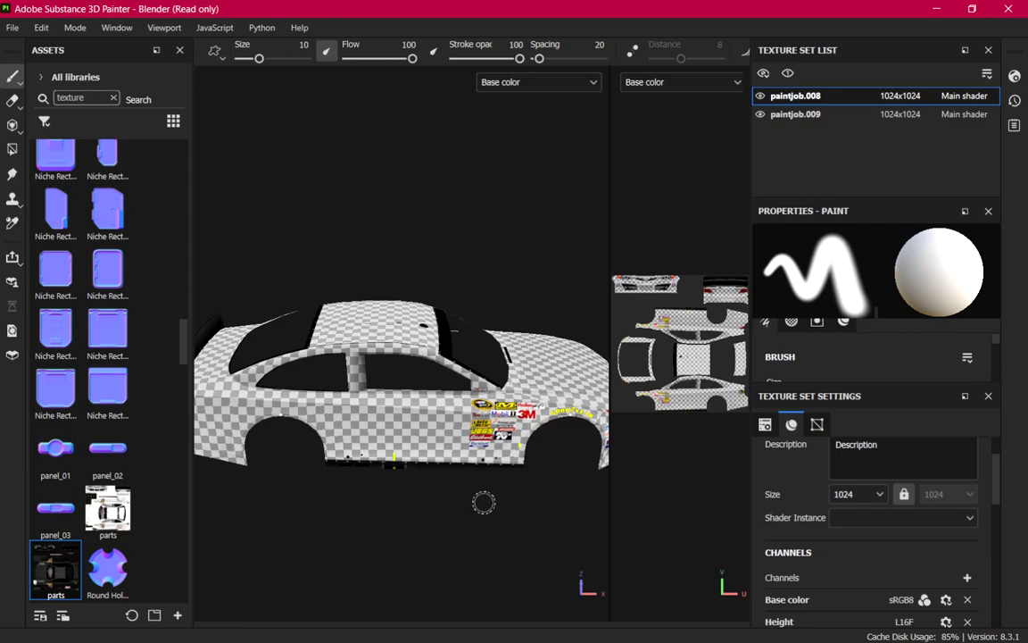
middle_click_drag(484, 503, 295, 442)
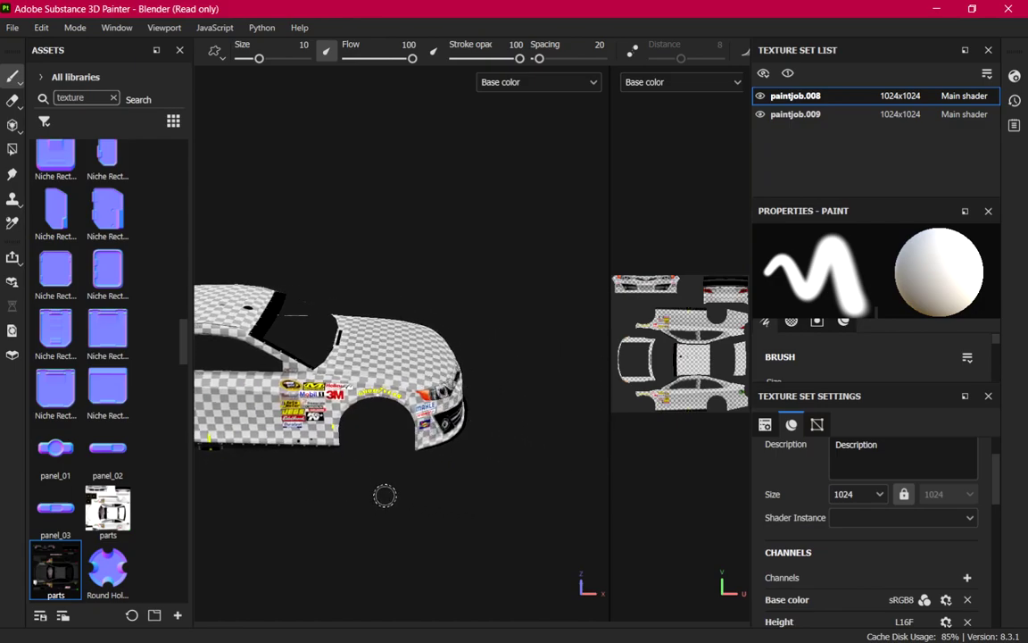
middle_click_drag(351, 475, 581, 498)
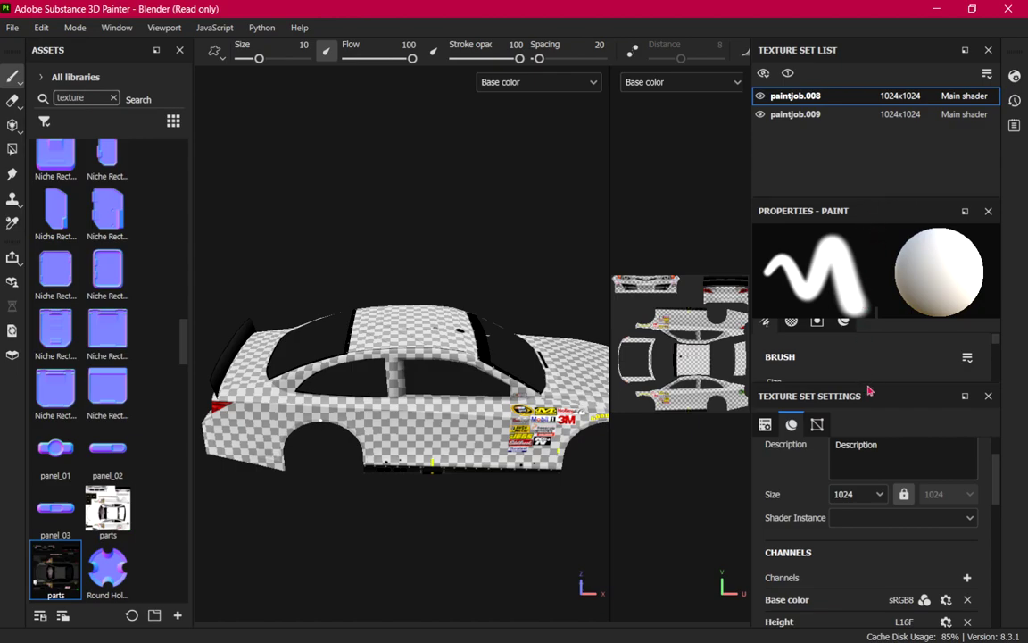
Set the paint brush Alignment to UV.
mouse_move(882, 382)
left_mouse_down()
mouse_move(870, 403)
mouse_move(803, 448)
left_mouse_up()
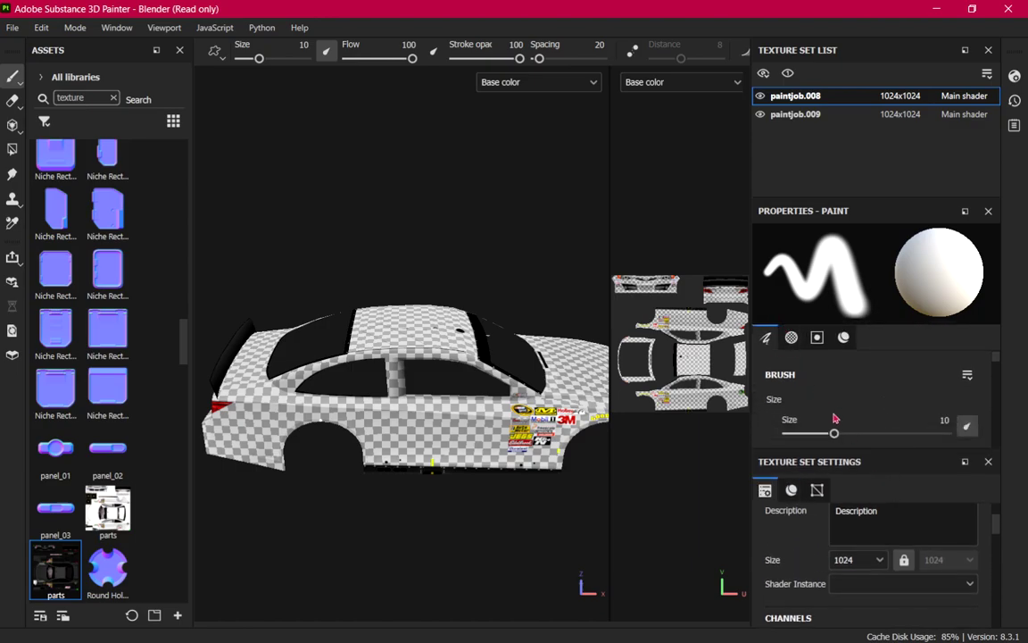
scroll(821, 375, "down", 4)
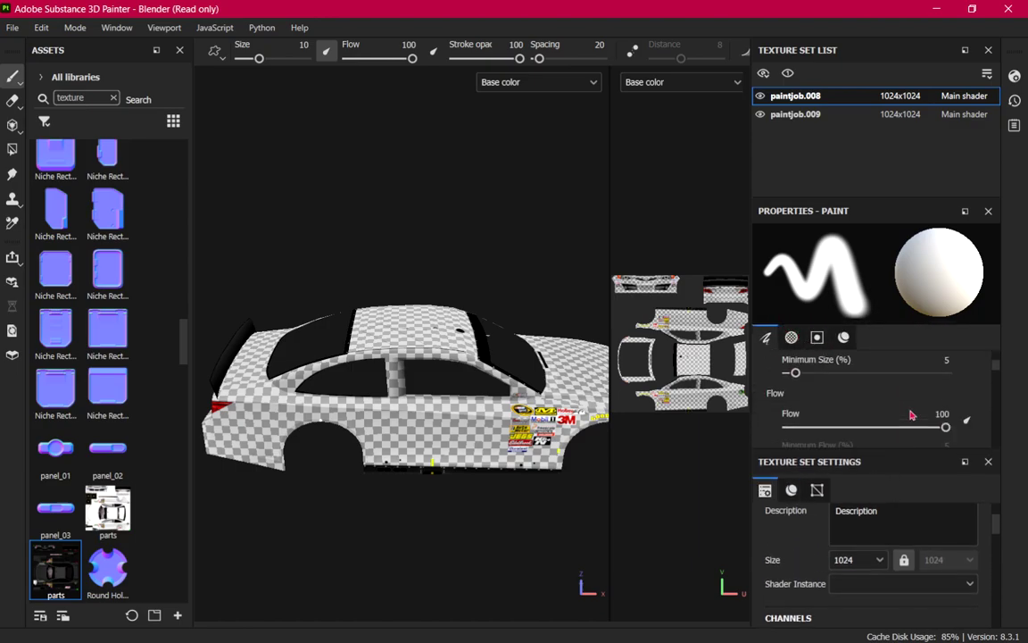
scroll(897, 401, "up", 1)
scroll(893, 403, "down", 6)
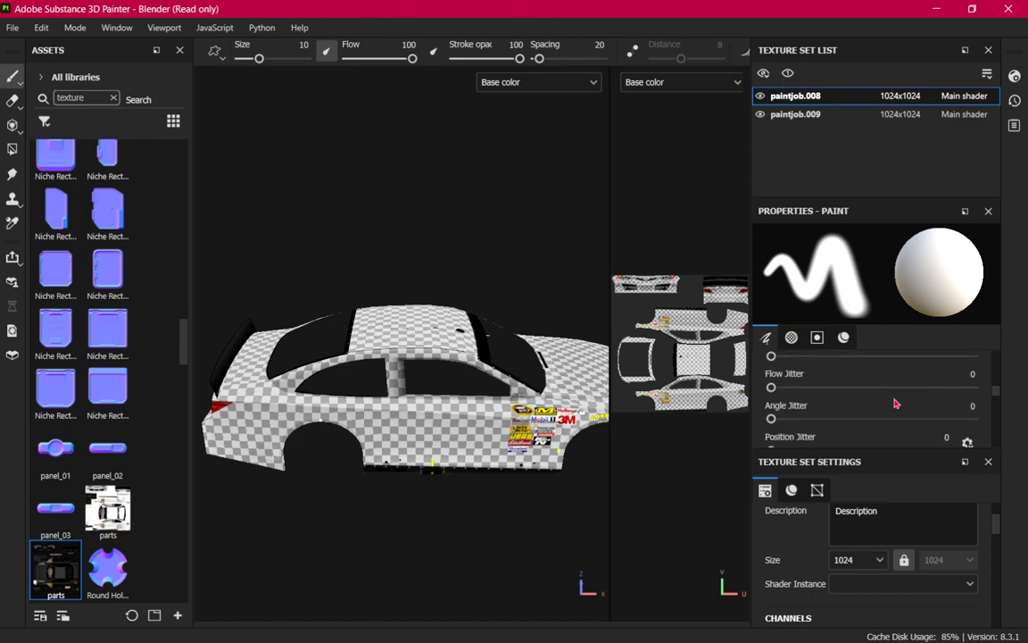
left_click(885, 381)
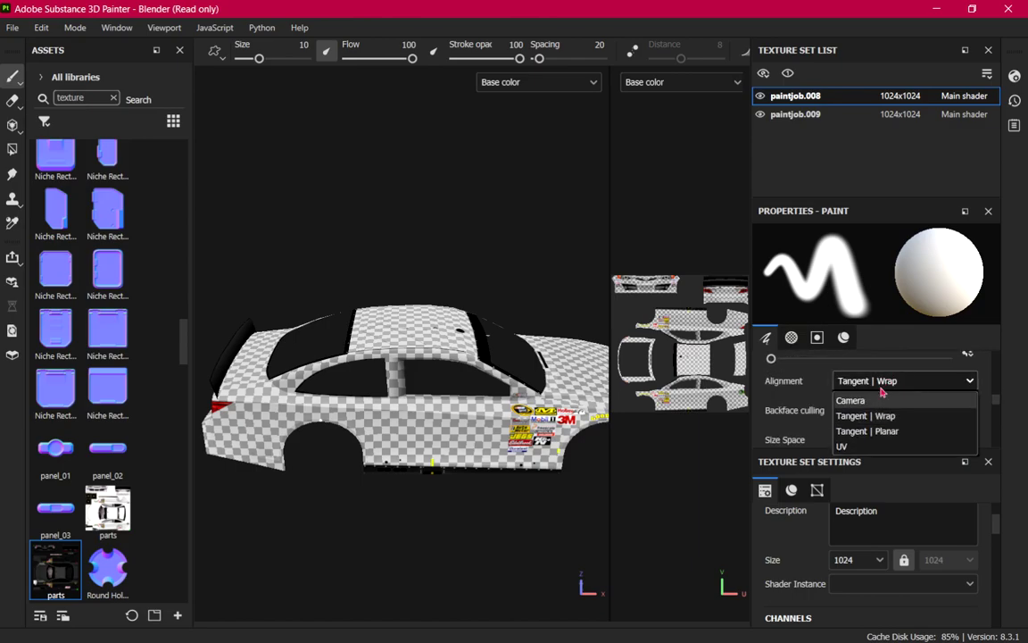
left_click(890, 448)
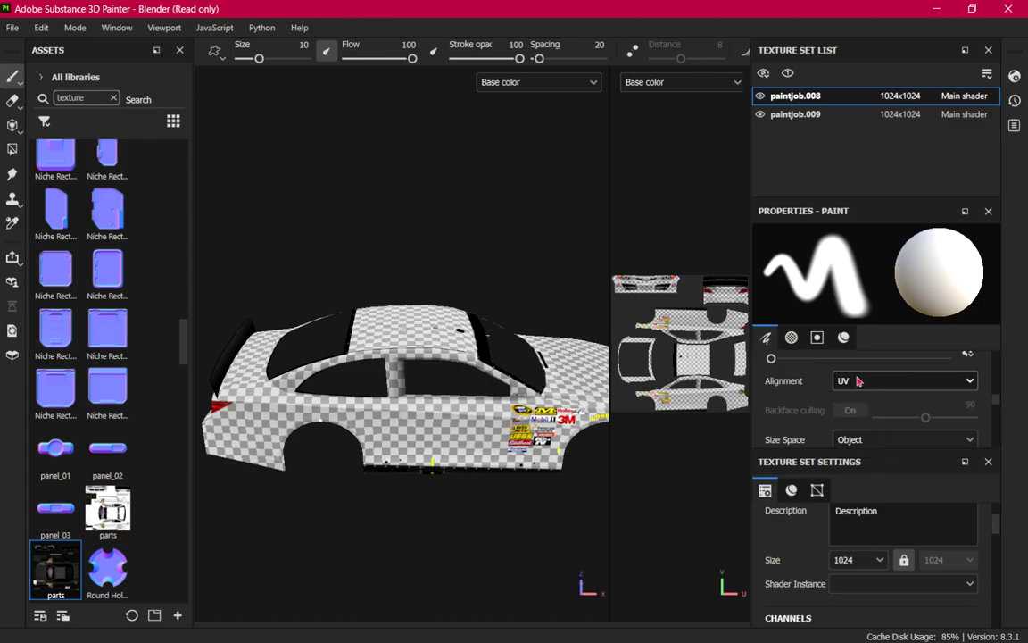
Paint white over the side door, window pillar, front edge and roof, then open the parts layer's options.
scroll(857, 393, "up", 4)
scroll(825, 401, "up", 2)
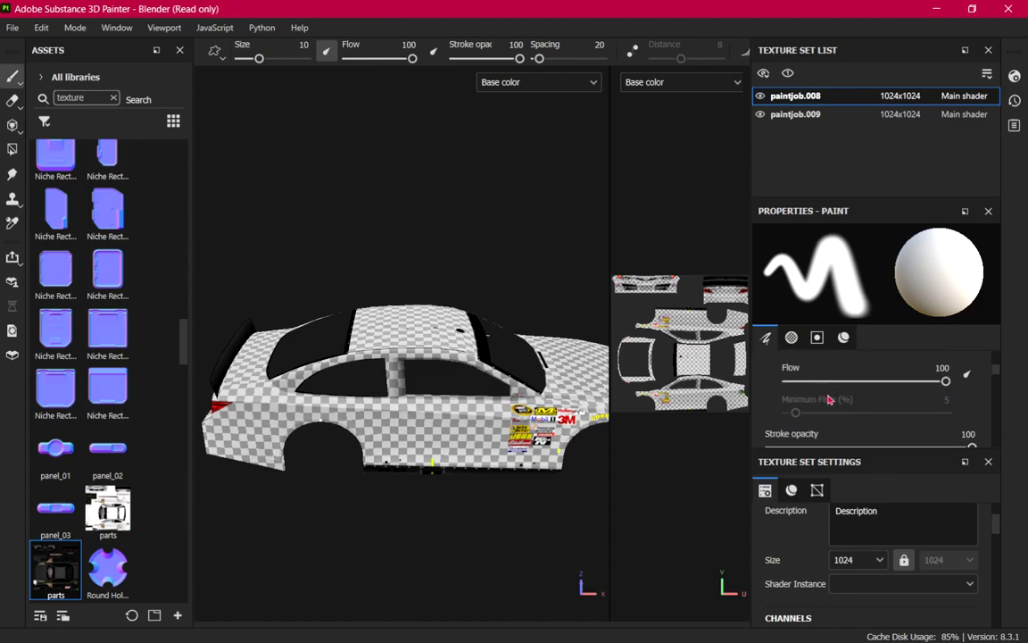
left_click_drag(403, 409, 502, 404)
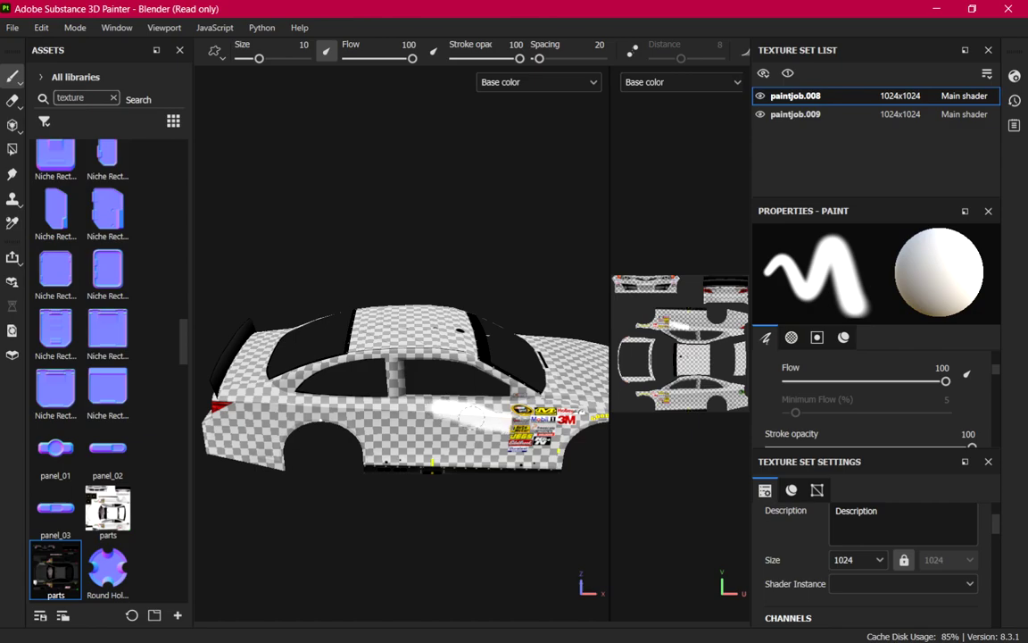
mouse_move(435, 361)
left_mouse_down()
mouse_move(452, 337)
mouse_move(445, 354)
mouse_move(357, 343)
mouse_move(378, 389)
mouse_move(352, 410)
mouse_move(375, 433)
mouse_move(429, 442)
mouse_move(483, 424)
mouse_move(384, 403)
mouse_move(447, 427)
mouse_move(487, 390)
mouse_move(457, 415)
mouse_move(496, 407)
mouse_move(539, 436)
mouse_move(497, 397)
mouse_move(505, 358)
mouse_move(507, 385)
mouse_move(522, 389)
left_mouse_up()
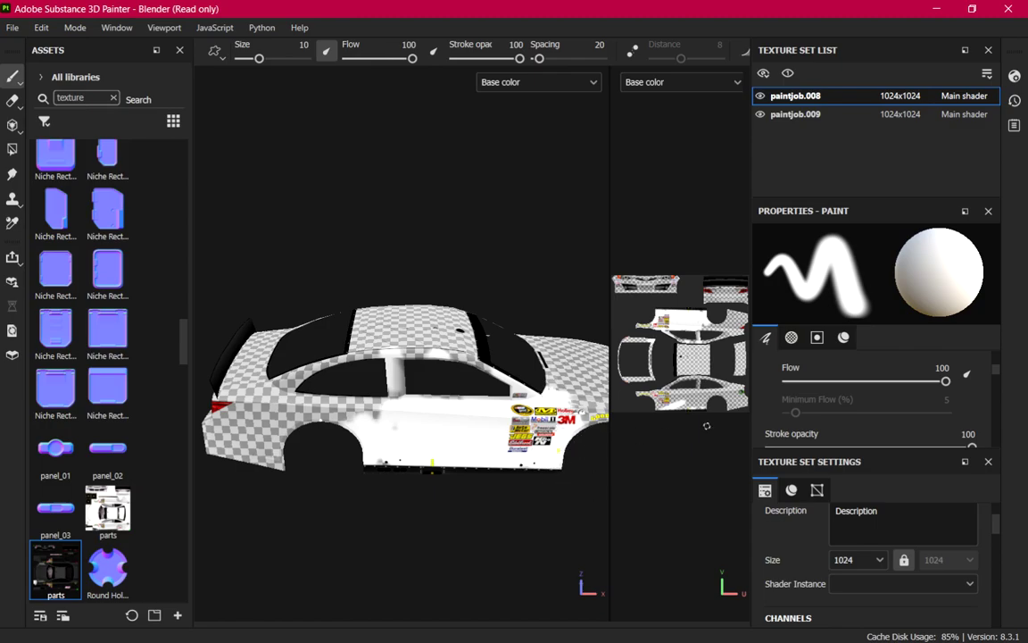
left_click_drag(608, 354, 616, 358)
mouse_move(451, 319)
left_mouse_down()
mouse_move(402, 323)
mouse_move(410, 330)
left_mouse_up()
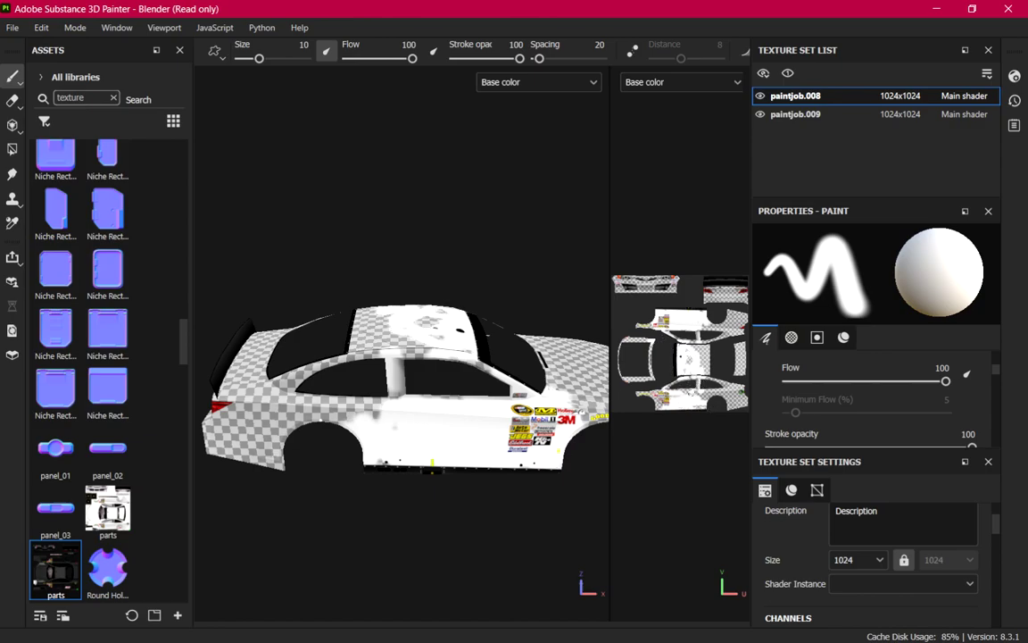
left_click_drag(393, 318, 357, 309)
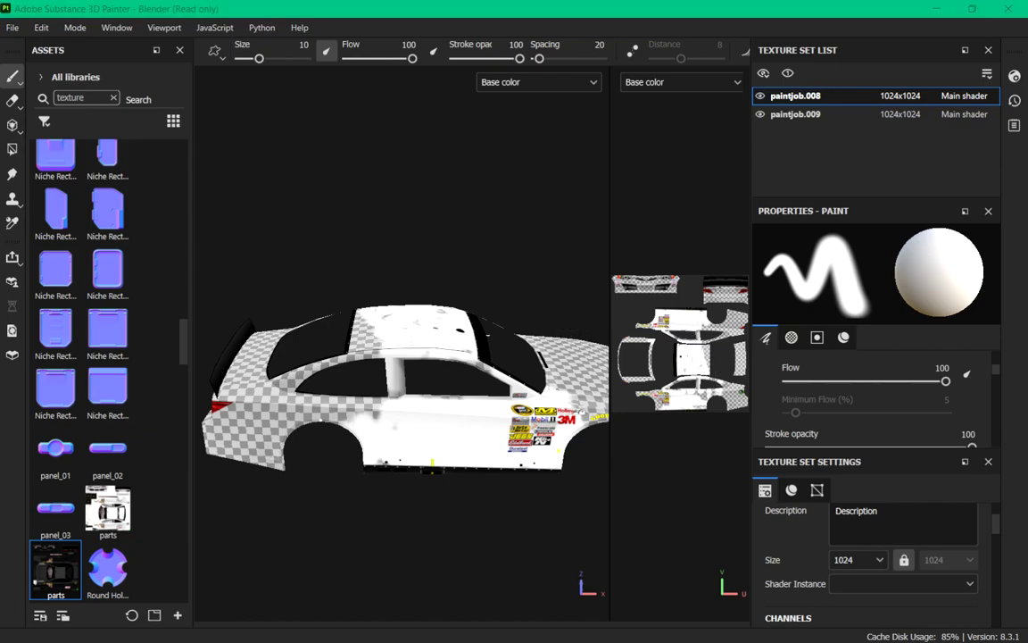
left_click_drag(1027, 200, 612, 202)
right_click(585, 266)
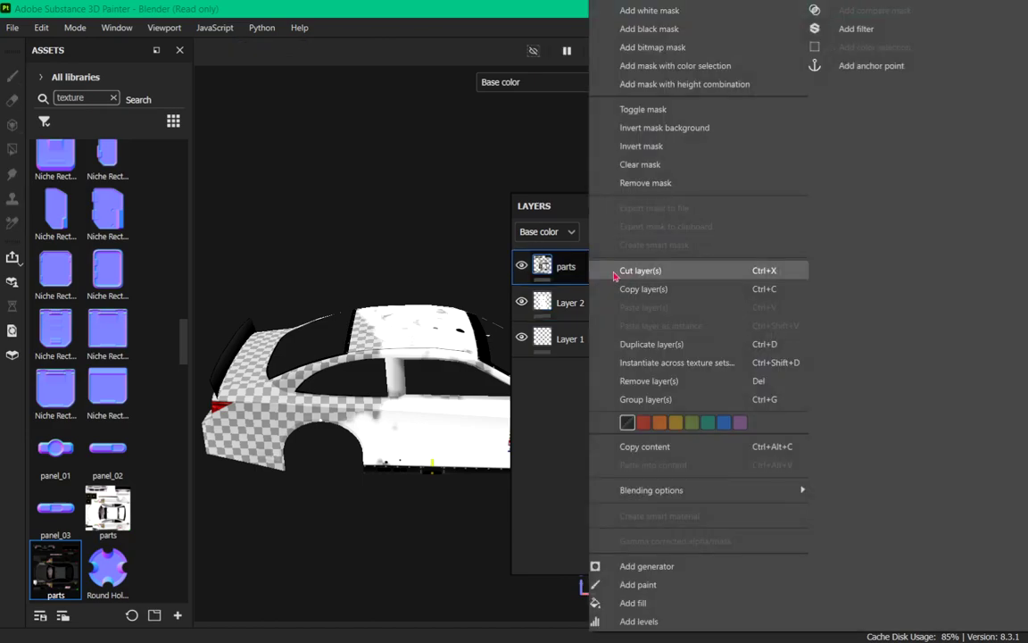
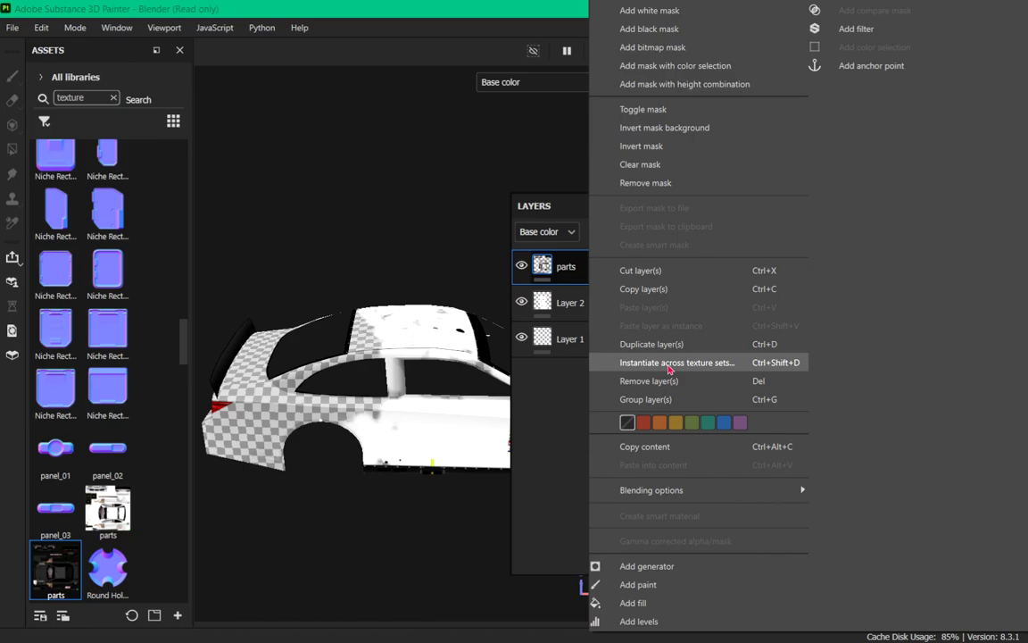
Instantiate the parts layer across paintjob.008 and paintjob.009, including the source set.
left_click(671, 363)
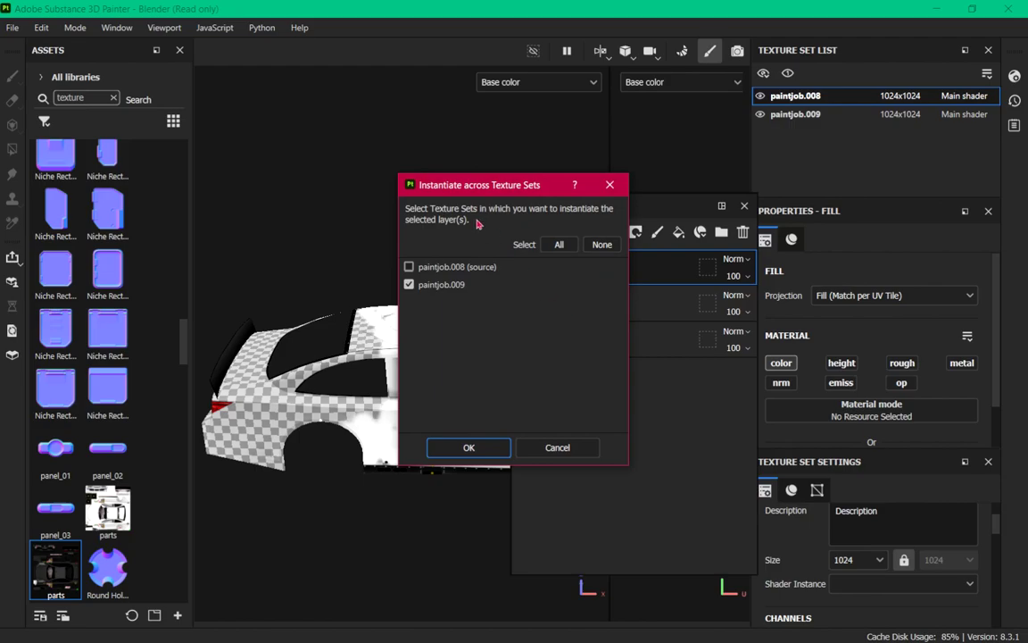
left_click_drag(476, 186, 682, 282)
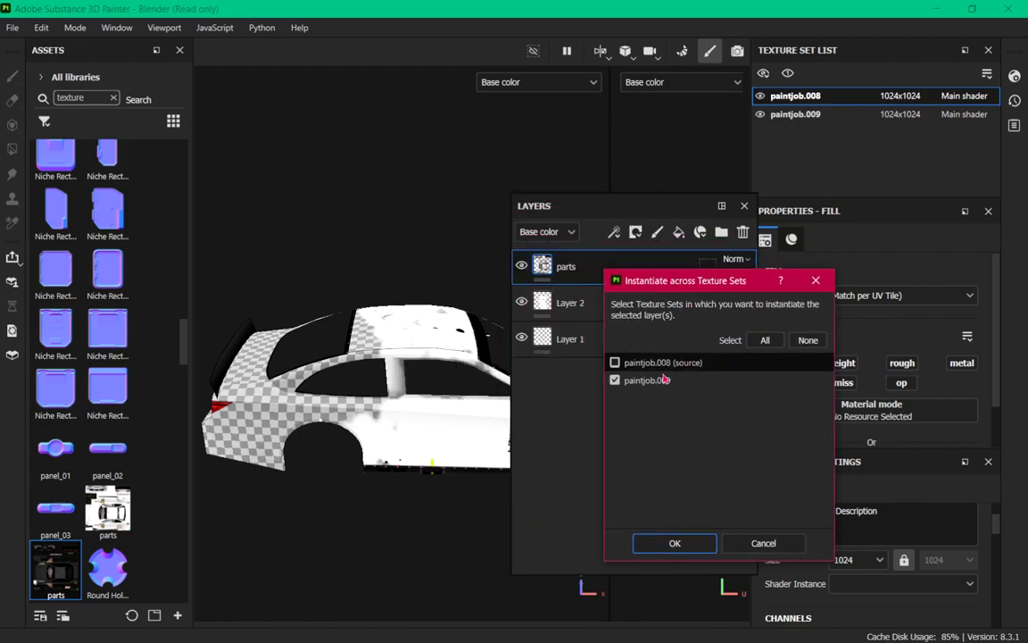
left_click(621, 363)
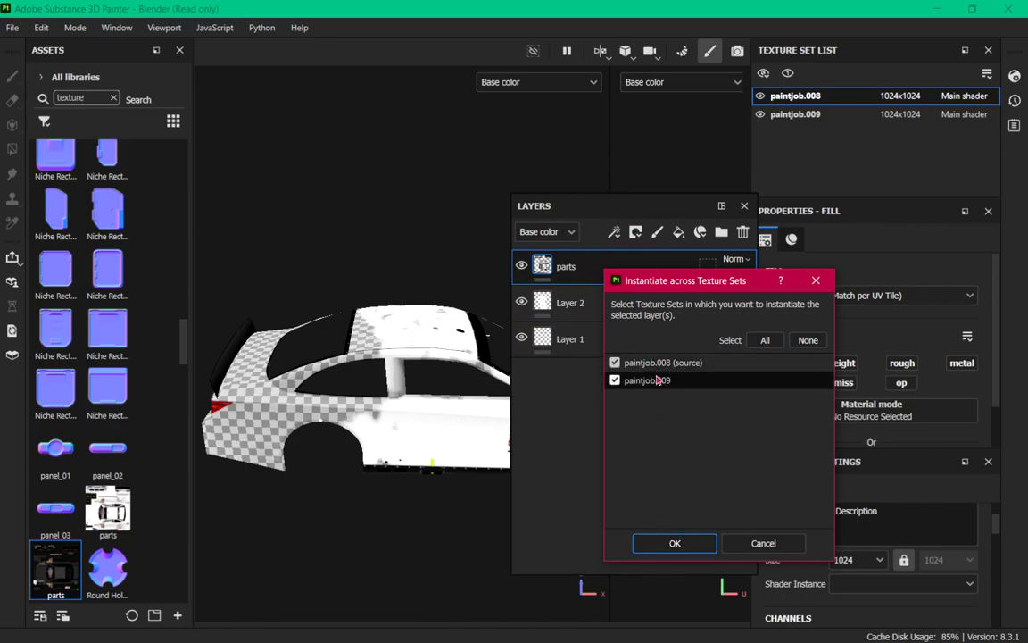
left_click(673, 543)
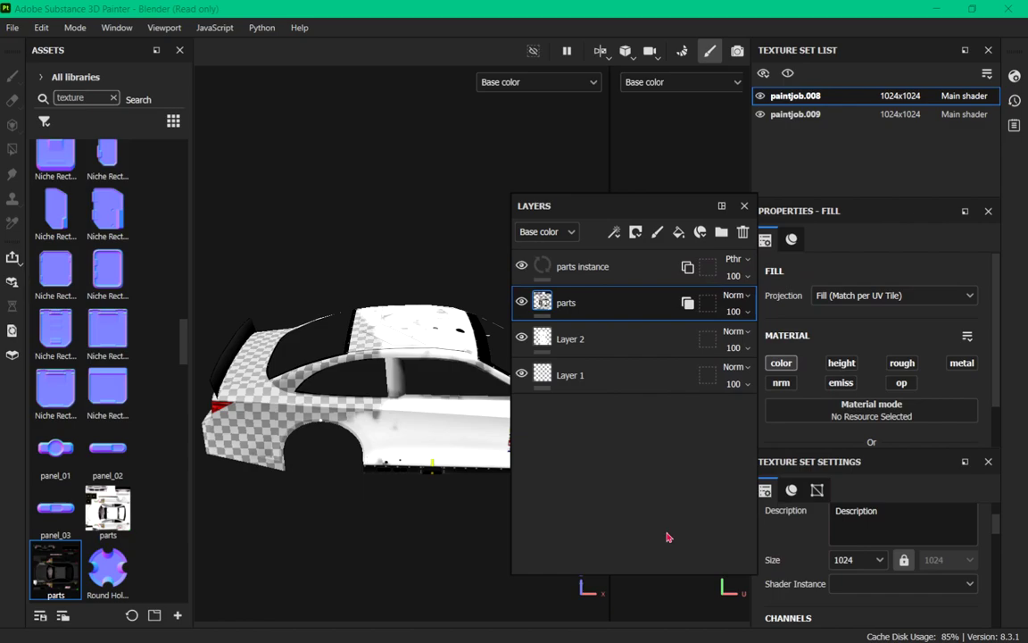
Re-dock the Layers panel under the Texture Set List and inspect the decals on the car's front.
left_click_drag(670, 216, 861, 174)
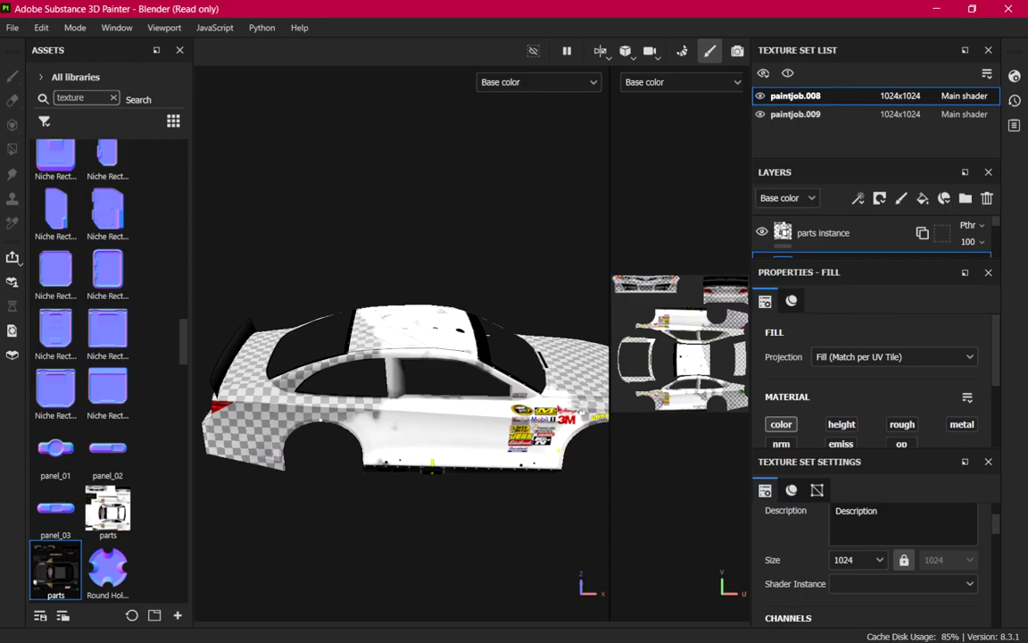
left_click_drag(574, 488, 406, 532, "alt")
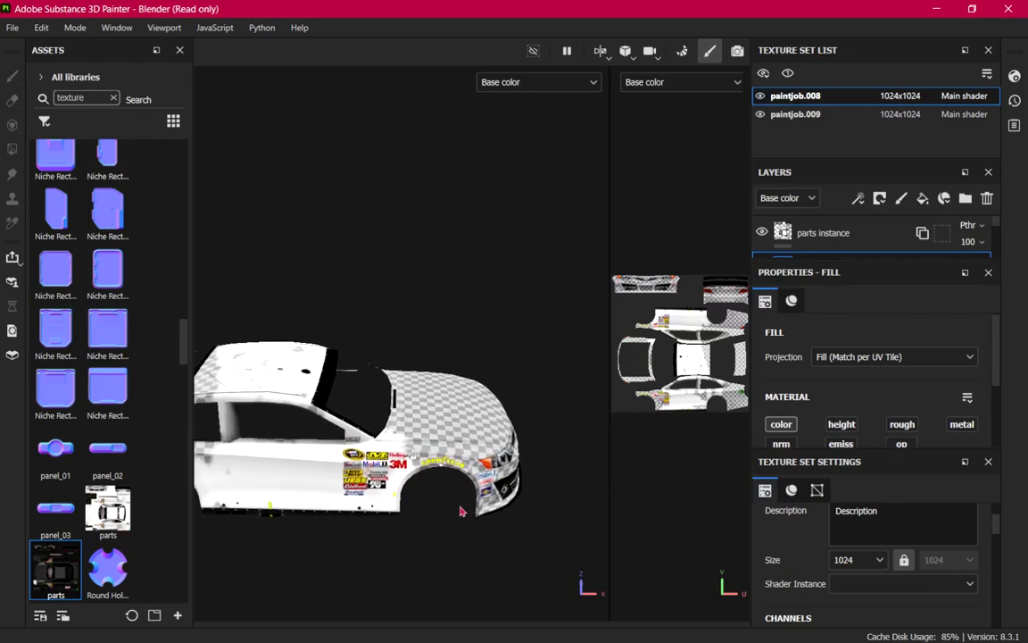
scroll(464, 513, "up", 6)
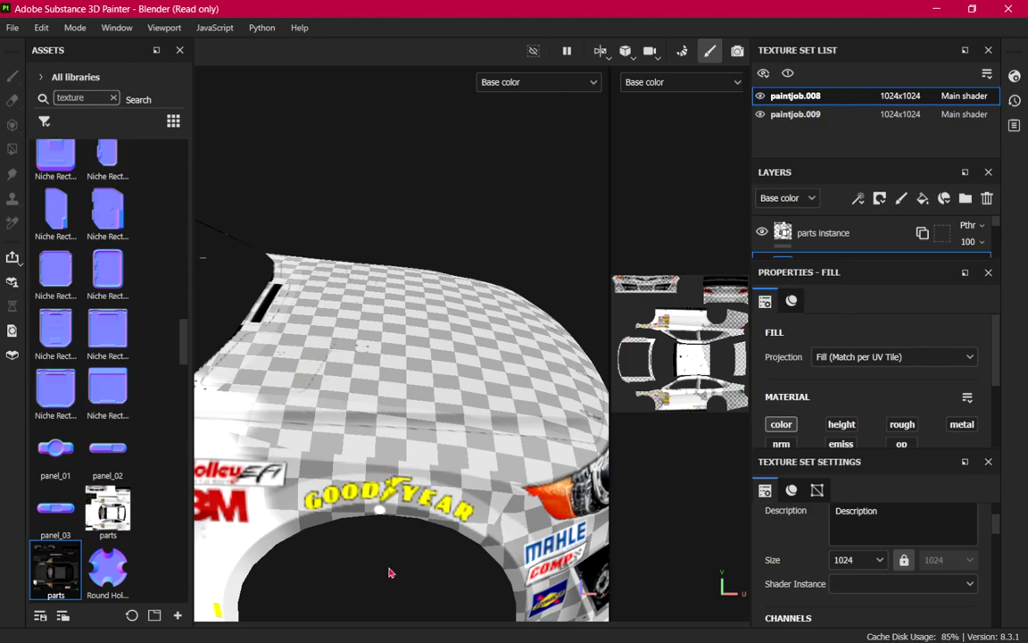
left_click_drag(390, 574, 413, 607, "alt")
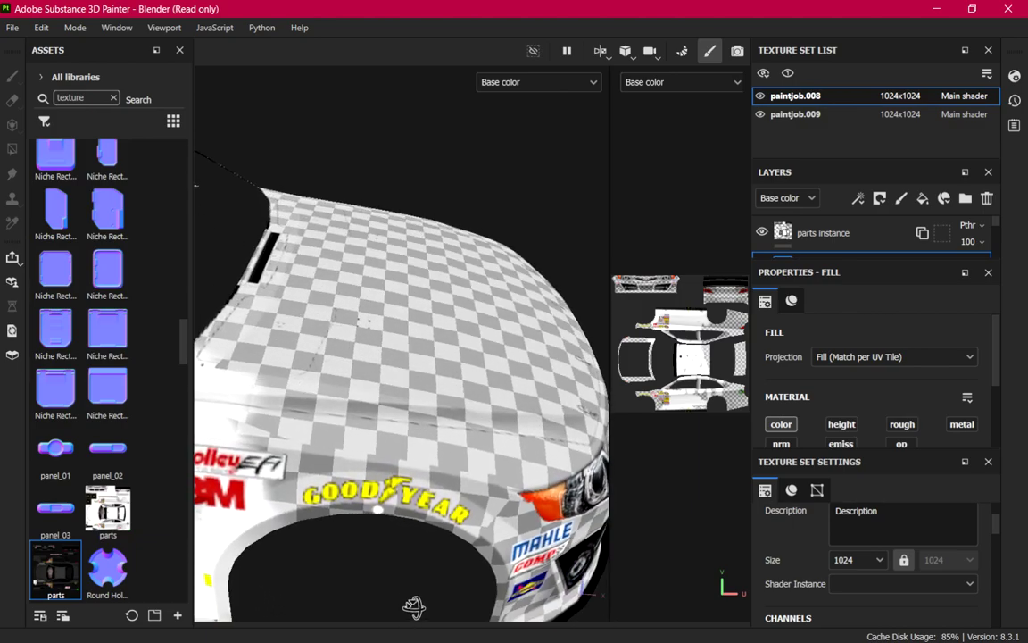
middle_click_drag(409, 582, 399, 577, "alt")
right_click_drag(400, 584, 349, 530, "alt")
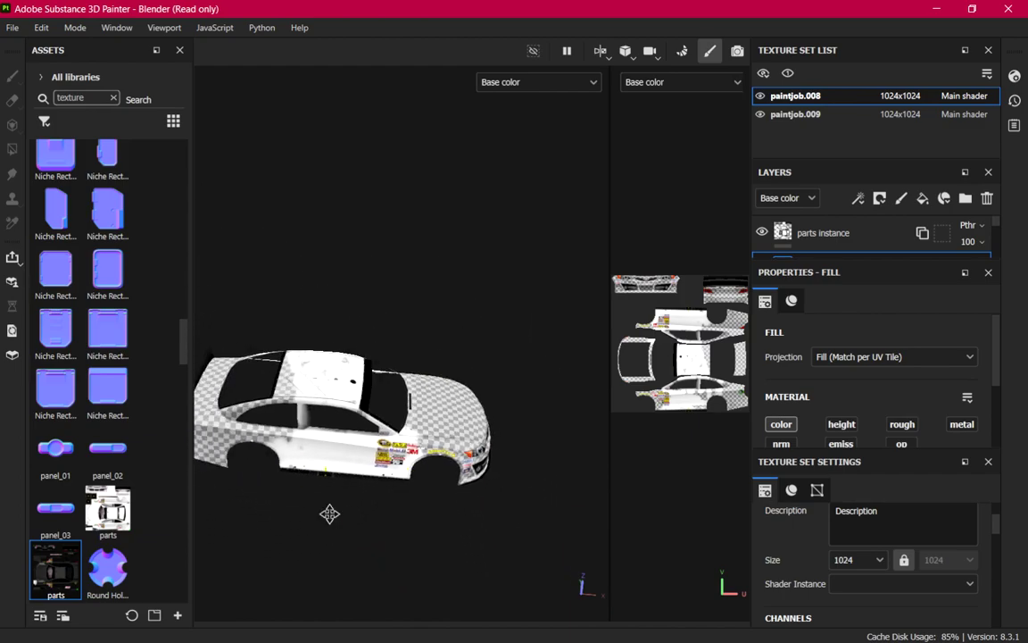
middle_click_drag(329, 513, 498, 528, "alt")
scroll(377, 491, "up", 5)
middle_click_drag(339, 510, 125, 420, "alt")
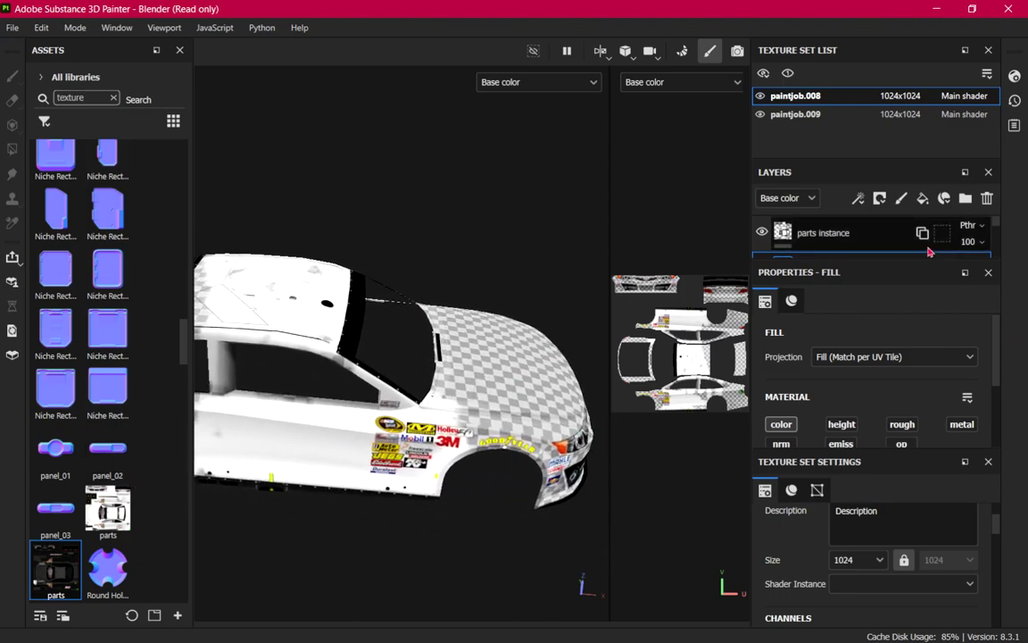
scroll(833, 239, "down", 1)
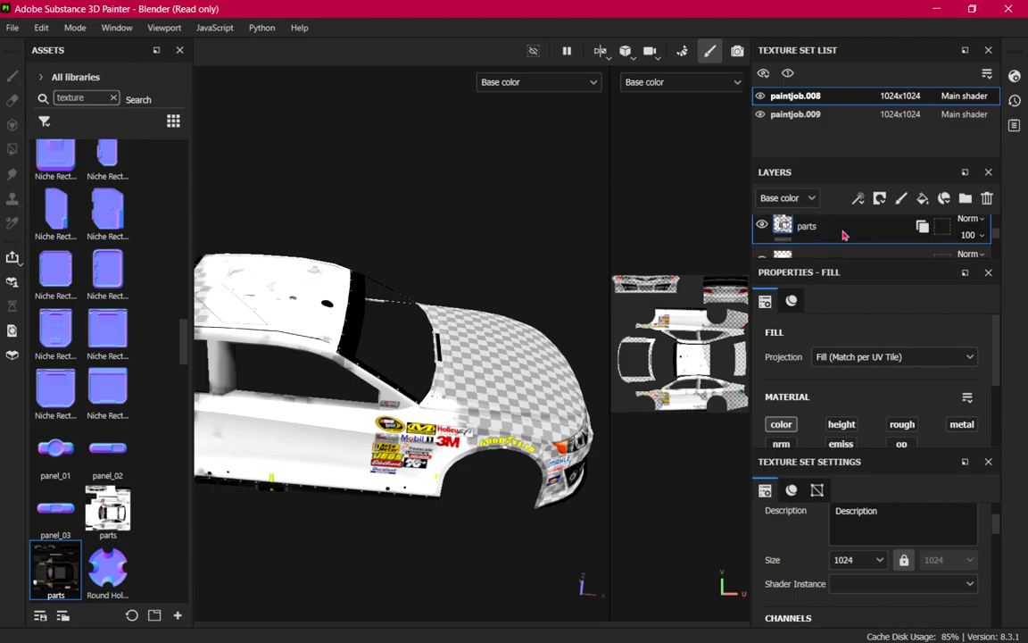
Add a new fill layer above the parts layer.
left_click(923, 198)
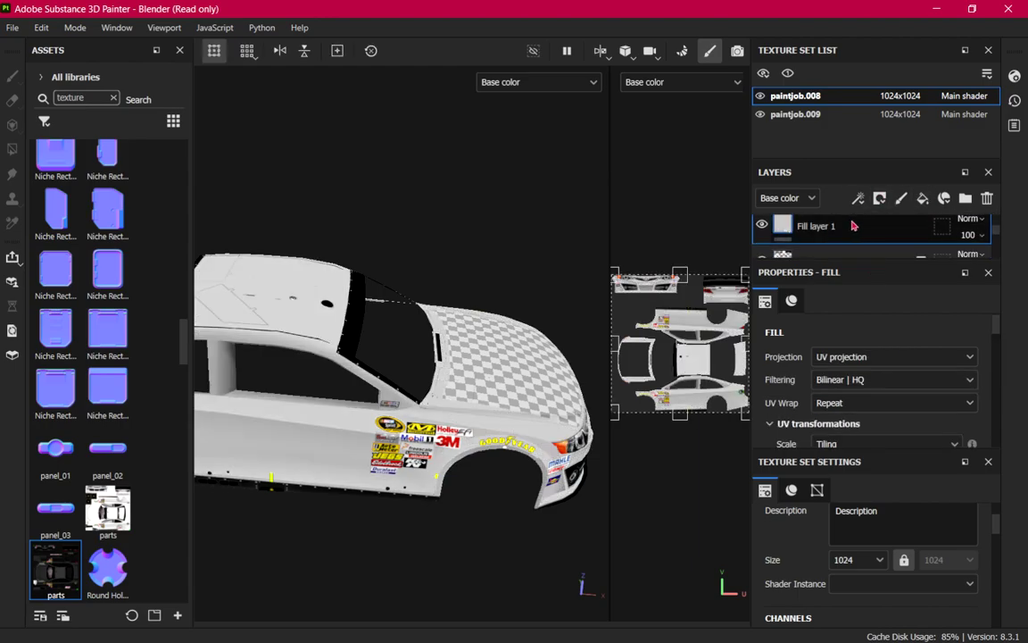
mouse_move(851, 227)
left_mouse_down()
mouse_move(866, 270)
mouse_move(859, 313)
mouse_move(822, 266)
mouse_move(822, 249)
mouse_move(839, 274)
mouse_move(837, 223)
mouse_move(837, 243)
left_mouse_up()
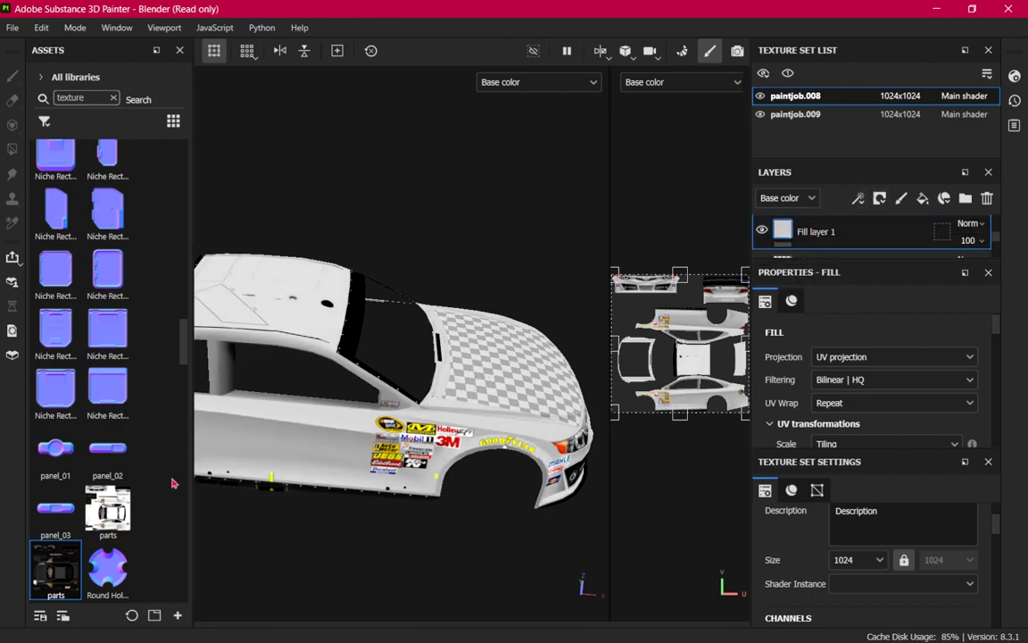
scroll(819, 361, "down", 3)
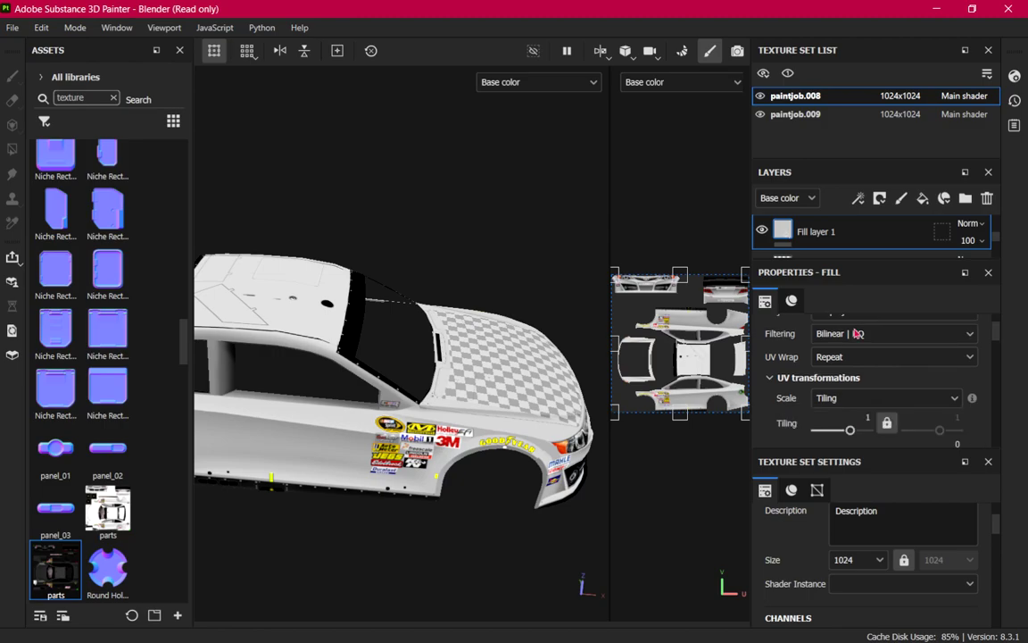
scroll(803, 375, "down", 5)
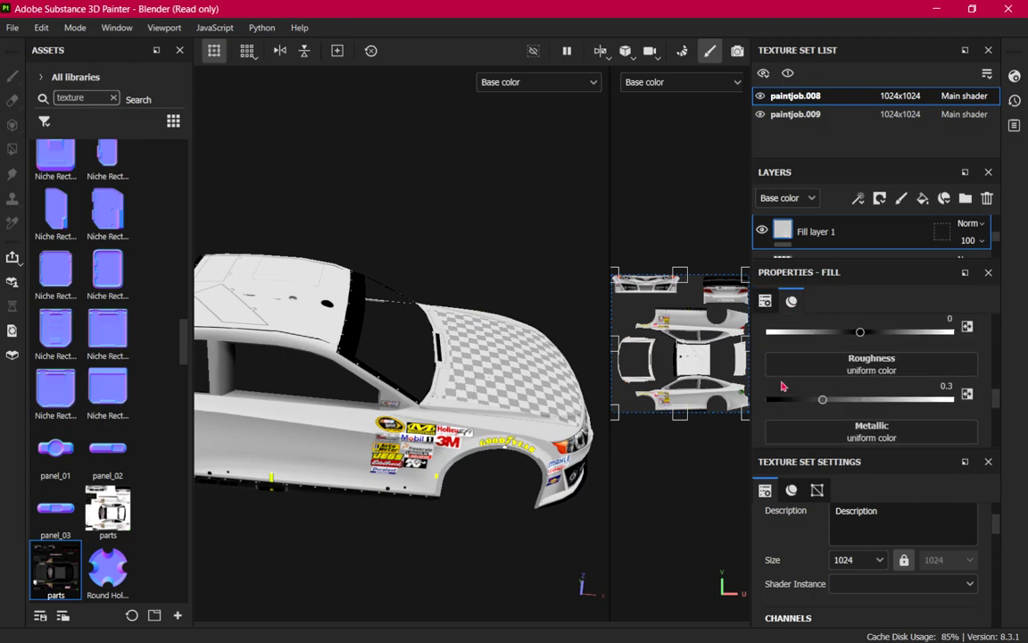
scroll(880, 345, "up", 2)
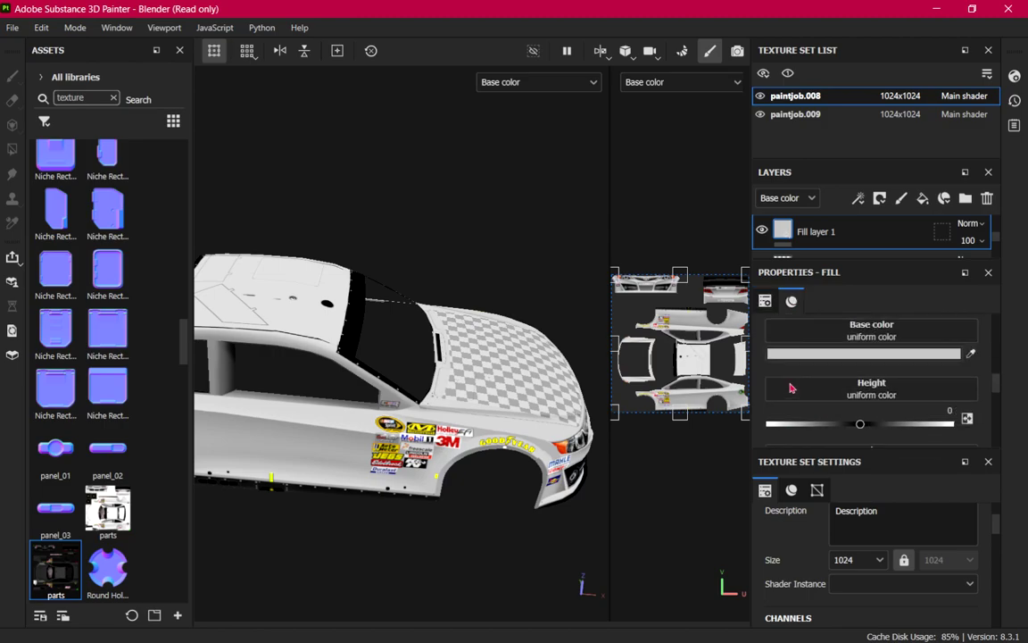
Set the fill's base color to the Fabric Puffy Line procedural texture.
left_click(873, 355)
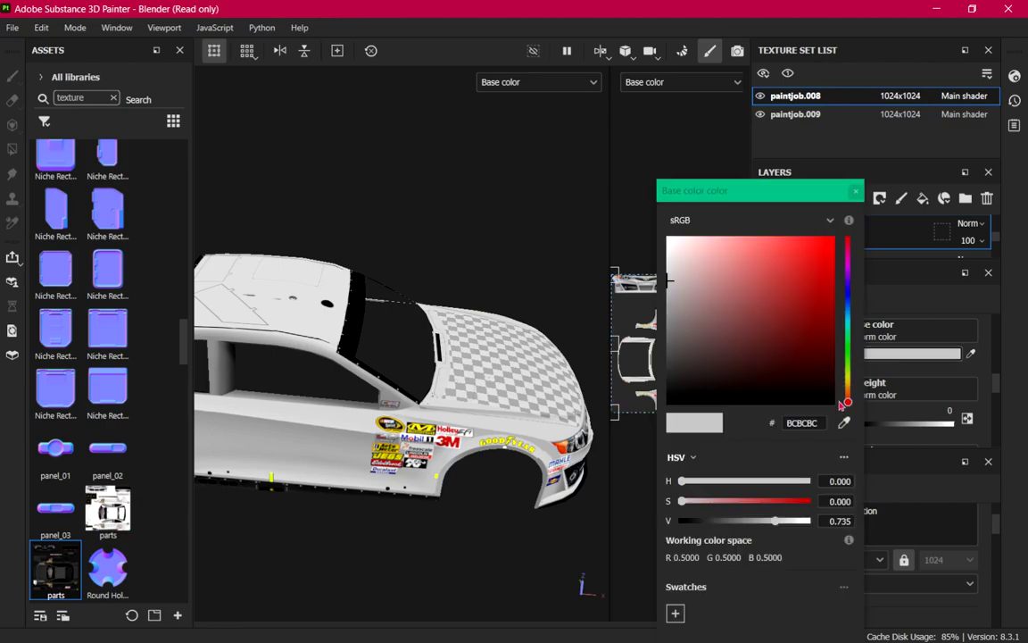
left_click(939, 330)
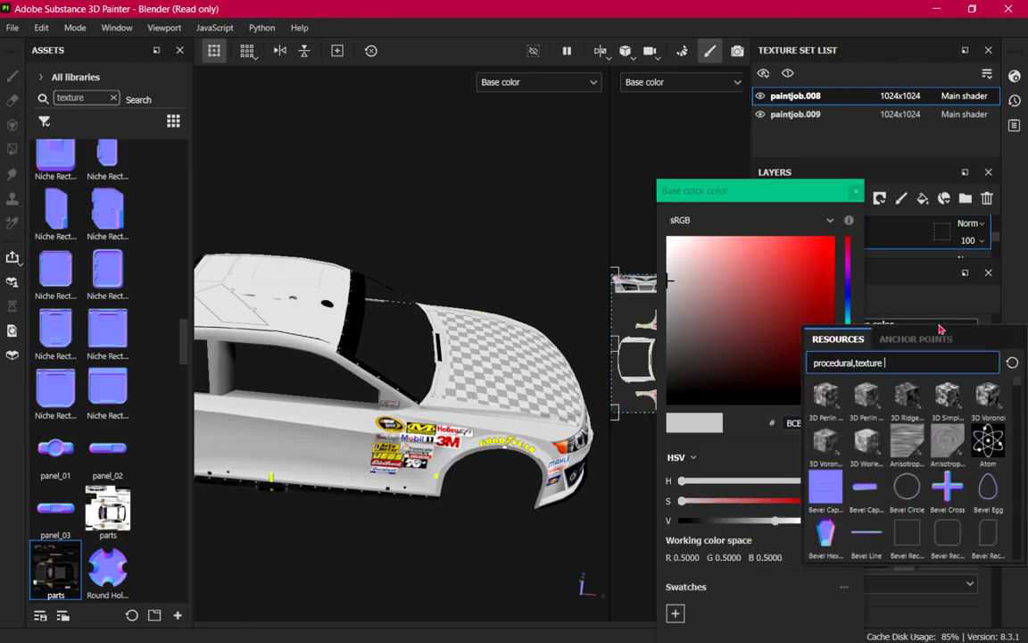
scroll(893, 447, "down", 5)
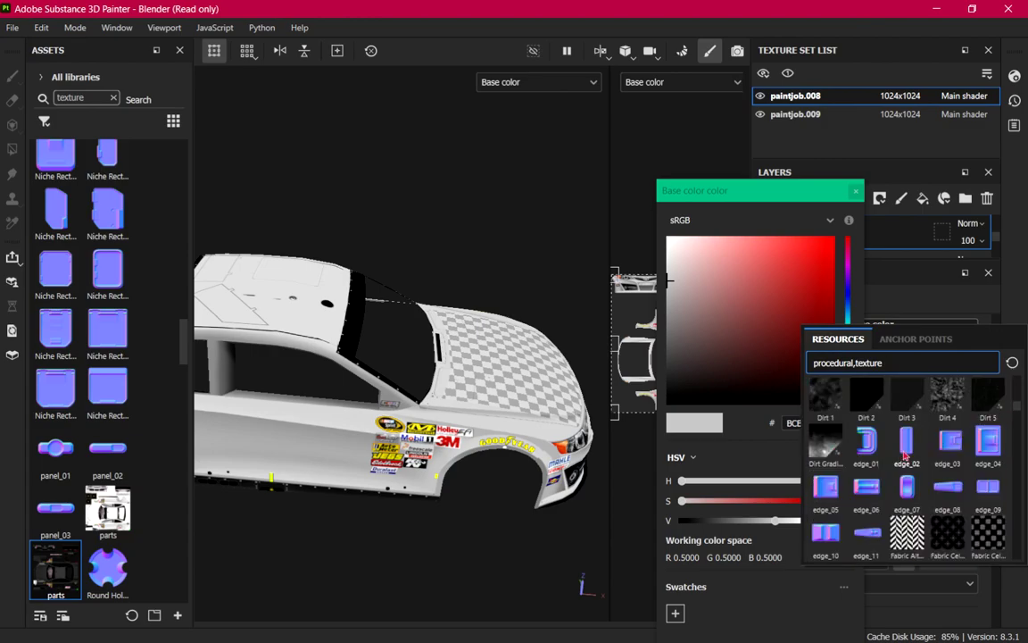
scroll(904, 457, "down", 4)
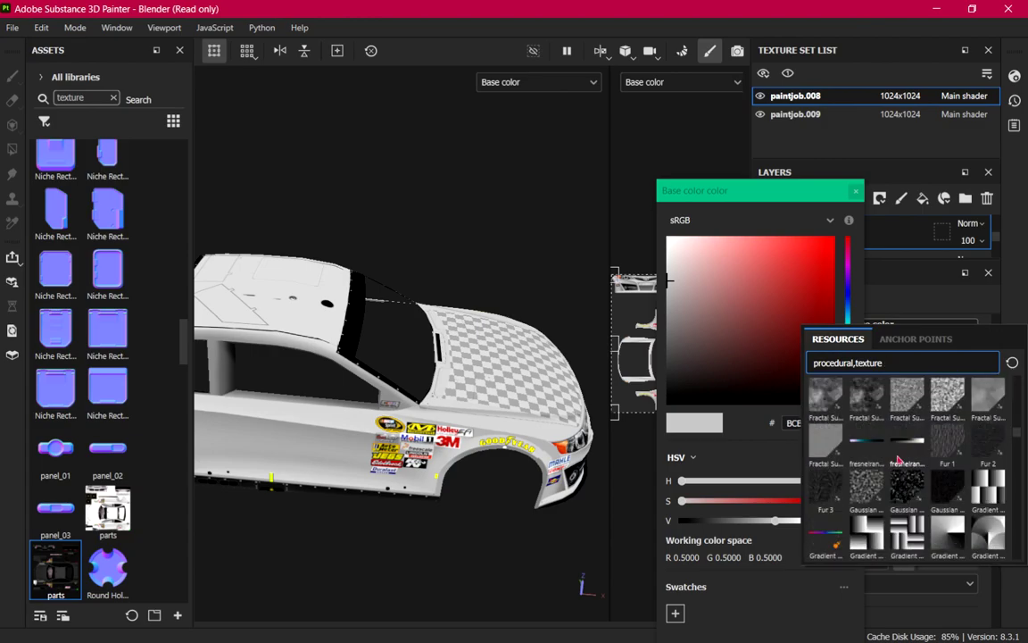
scroll(826, 418, "up", 3)
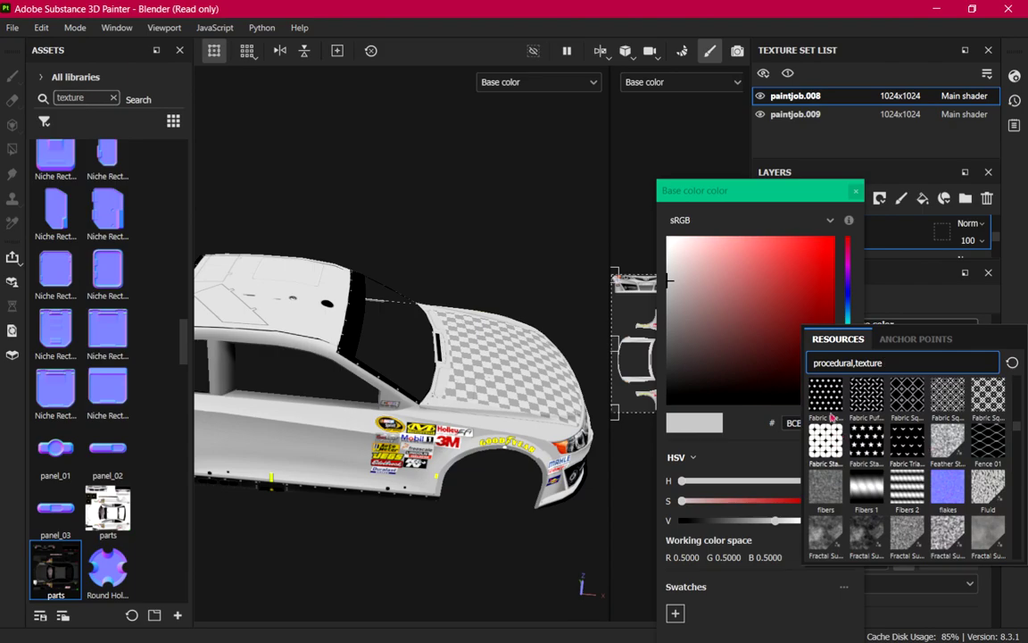
left_click(868, 400)
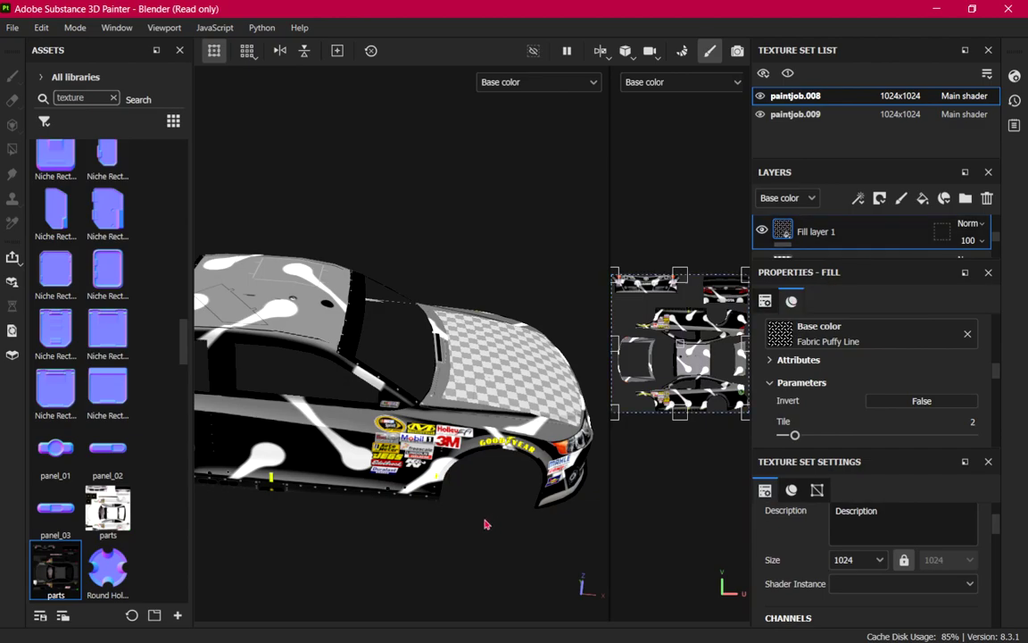
left_click_drag(486, 525, 710, 494, "alt")
Instantiate Fill layer 1 across texture sets and float the layer stack to show all layers.
left_click_drag(542, 506, 462, 379, "alt")
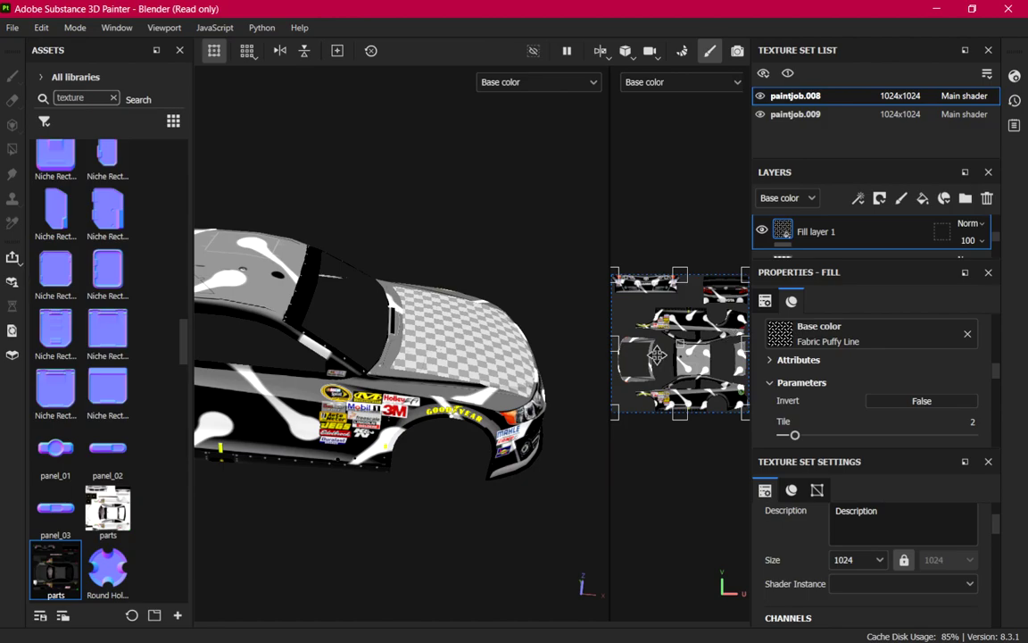
right_click(839, 231)
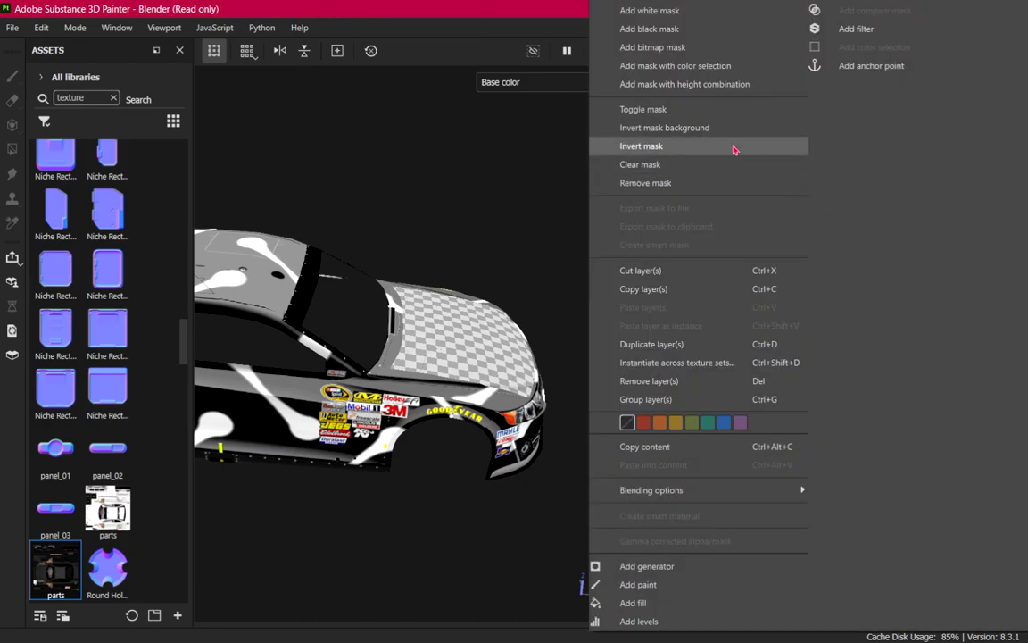
left_click(695, 363)
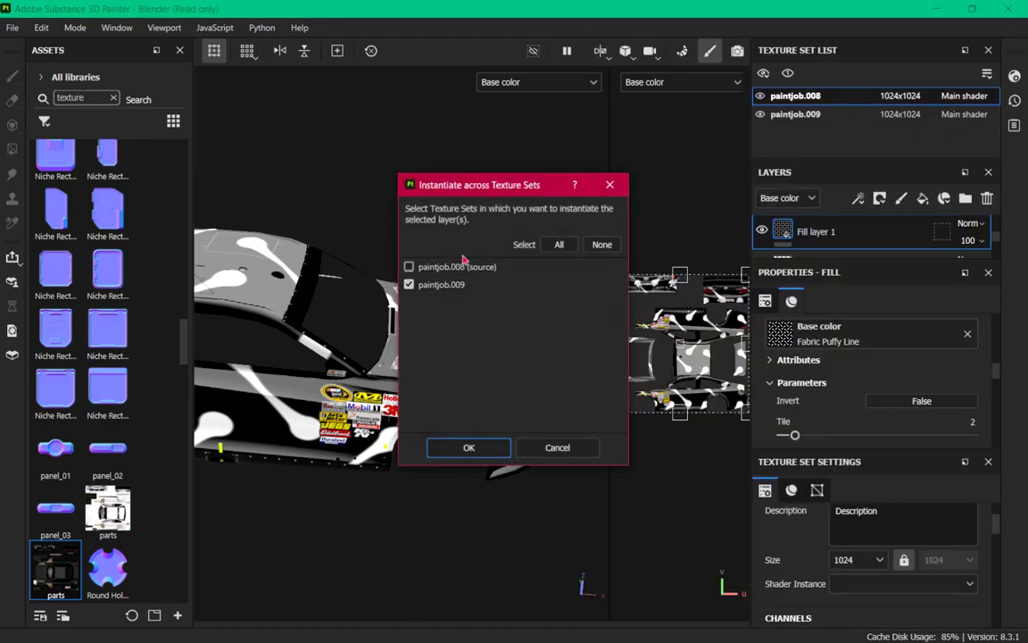
left_click(483, 447)
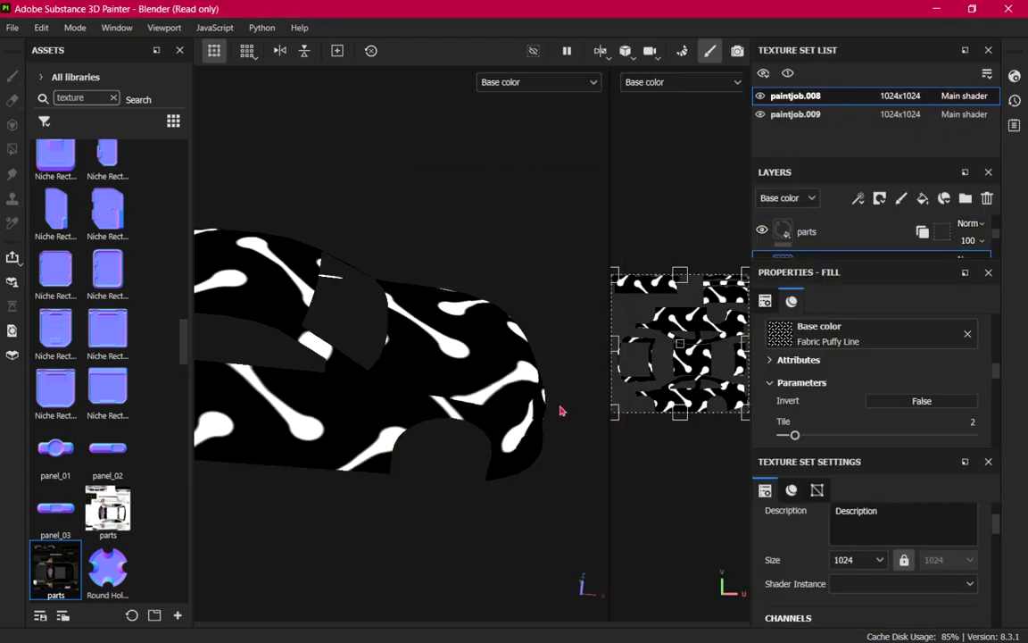
scroll(850, 252, "down", 1)
left_click_drag(834, 173, 574, 196)
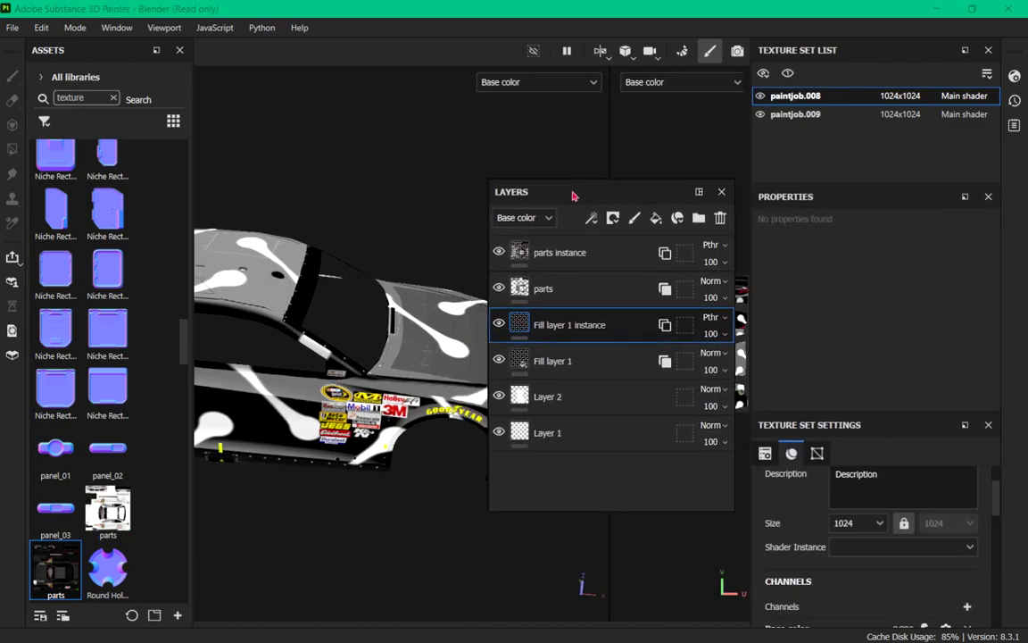
In paintjob.008, try Divide and Replace blend modes on Fill layer 1 instance.
left_click(711, 320)
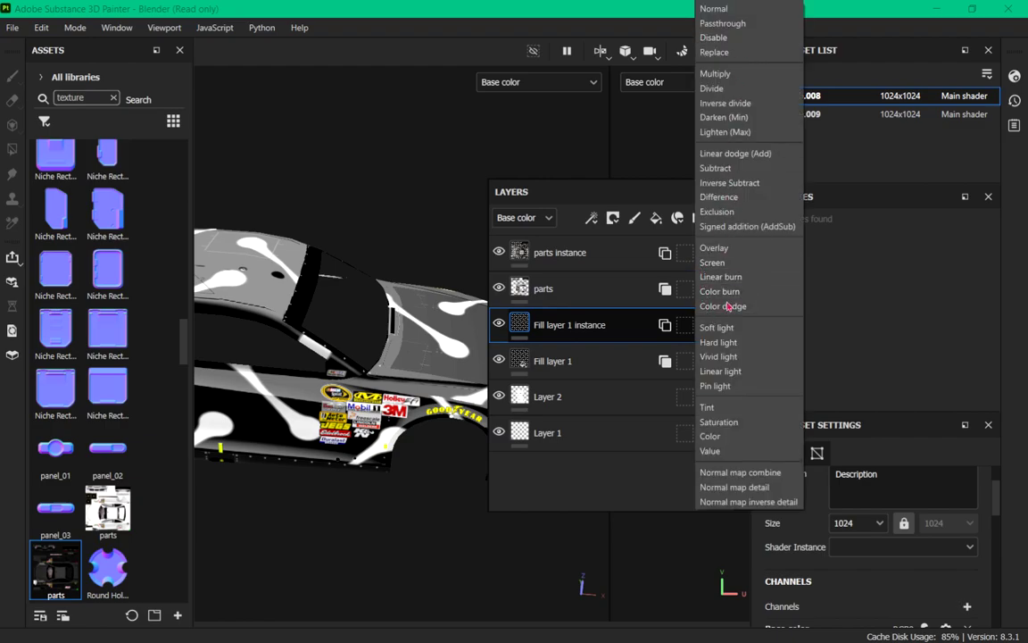
left_click(650, 482)
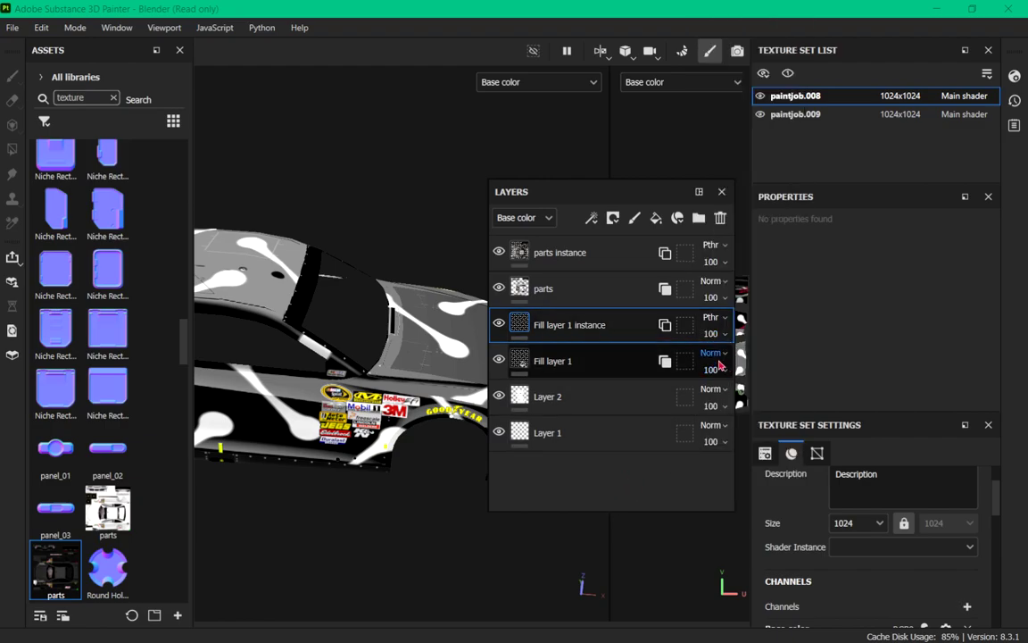
left_click(723, 323)
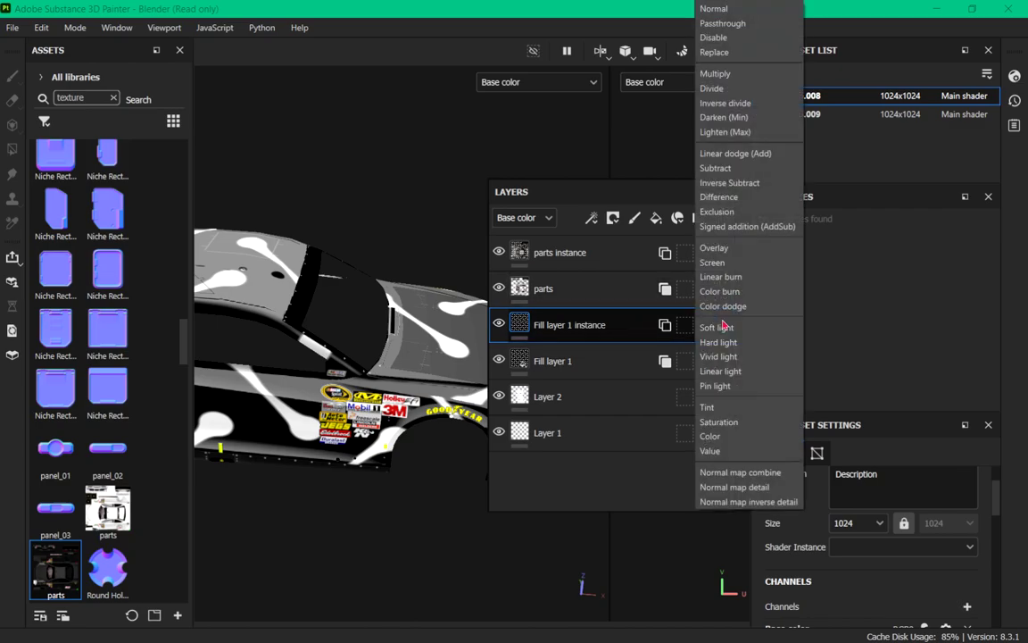
left_click(719, 87)
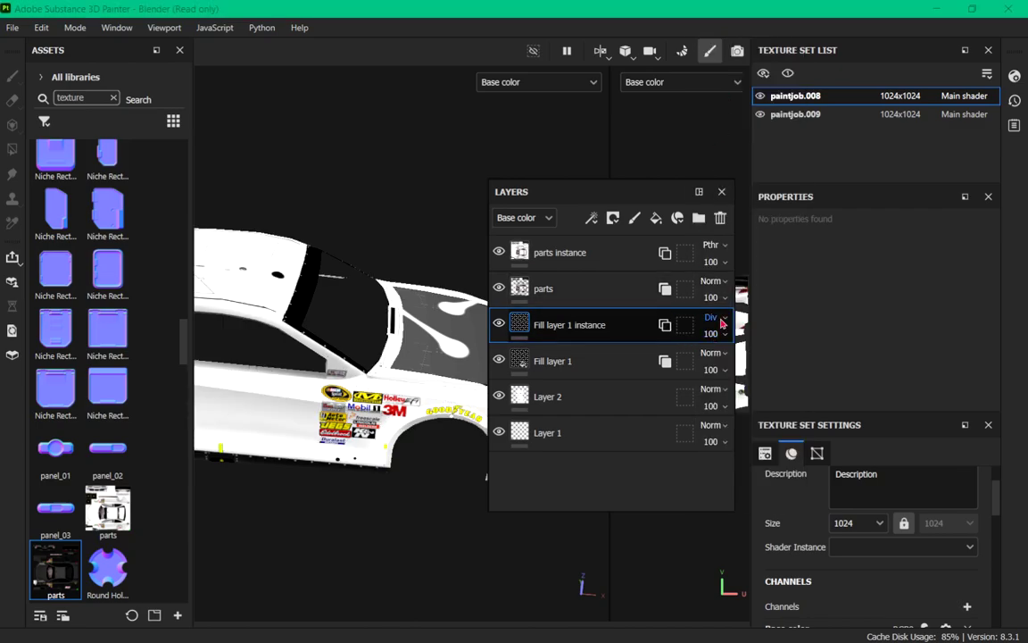
left_click(722, 323)
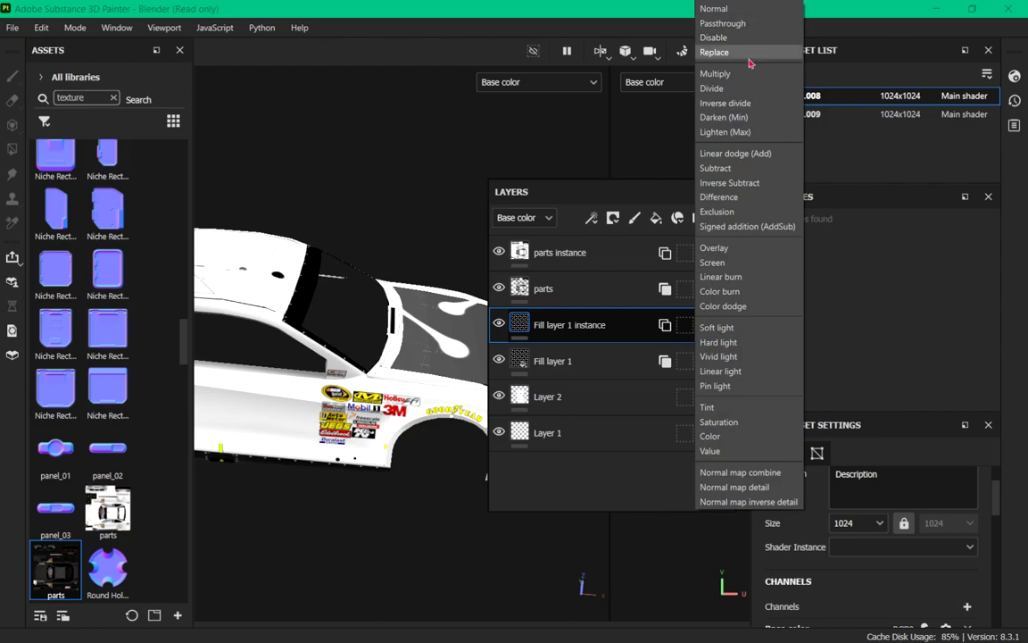
left_click(749, 52)
left_click(722, 324)
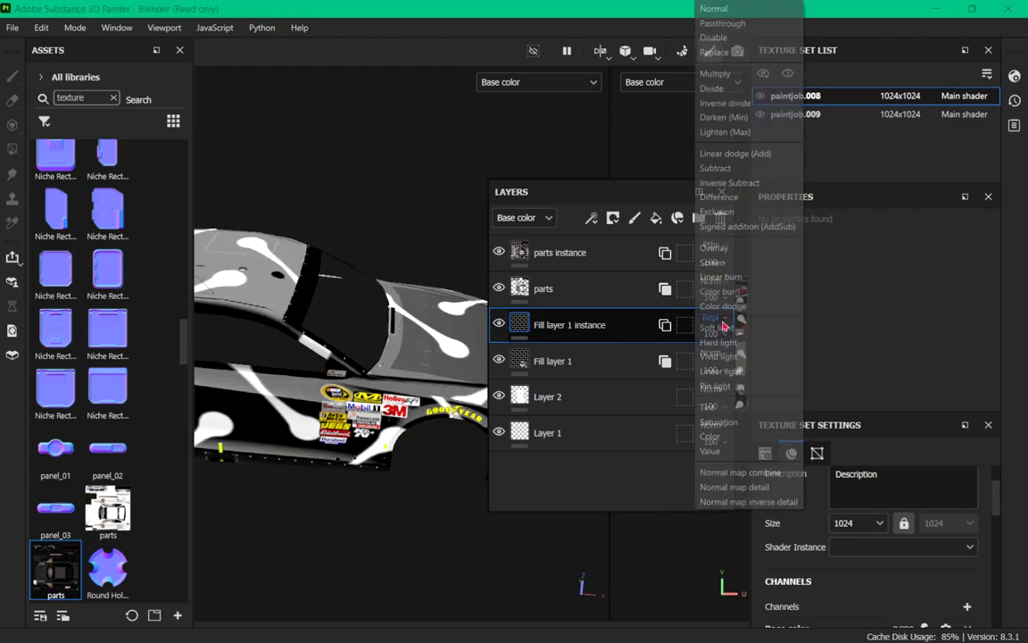
left_click(554, 203)
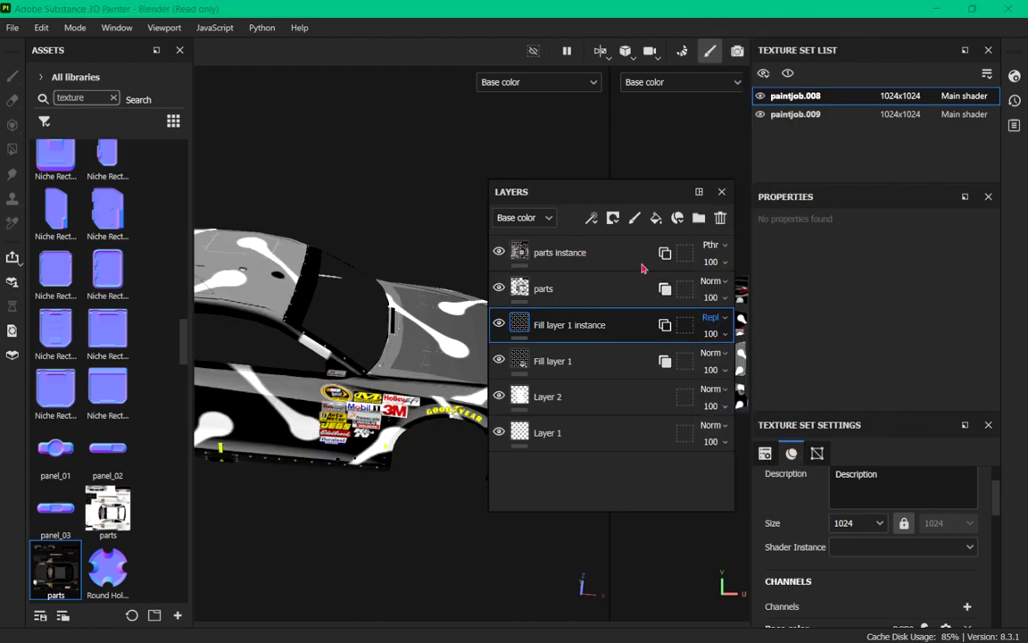
Test Disable on Fill layer 1, restore Normal, and reset its instance to Passthrough.
left_click(722, 361)
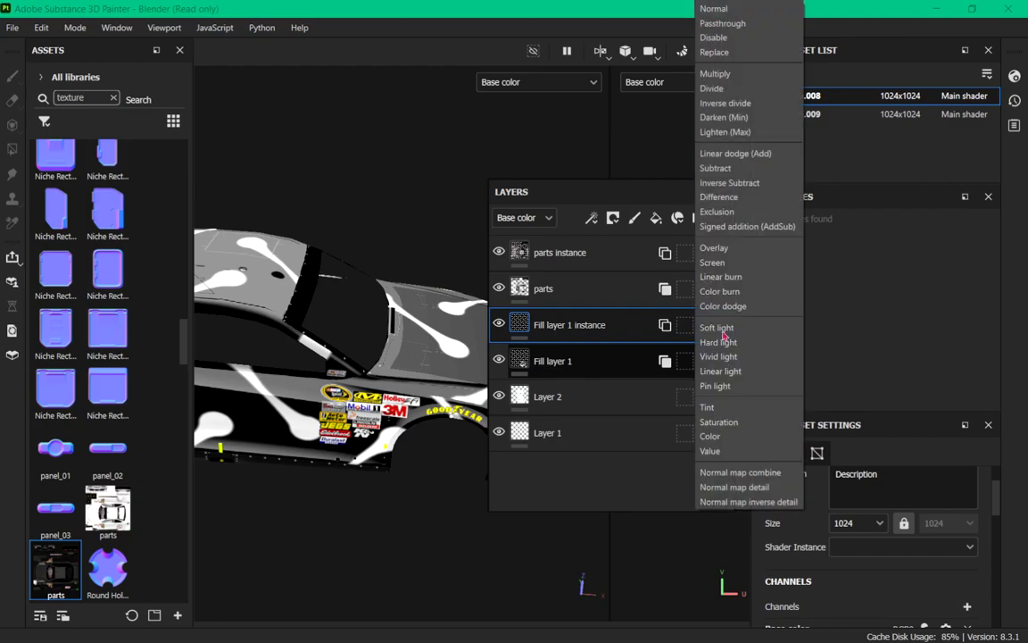
left_click(744, 37)
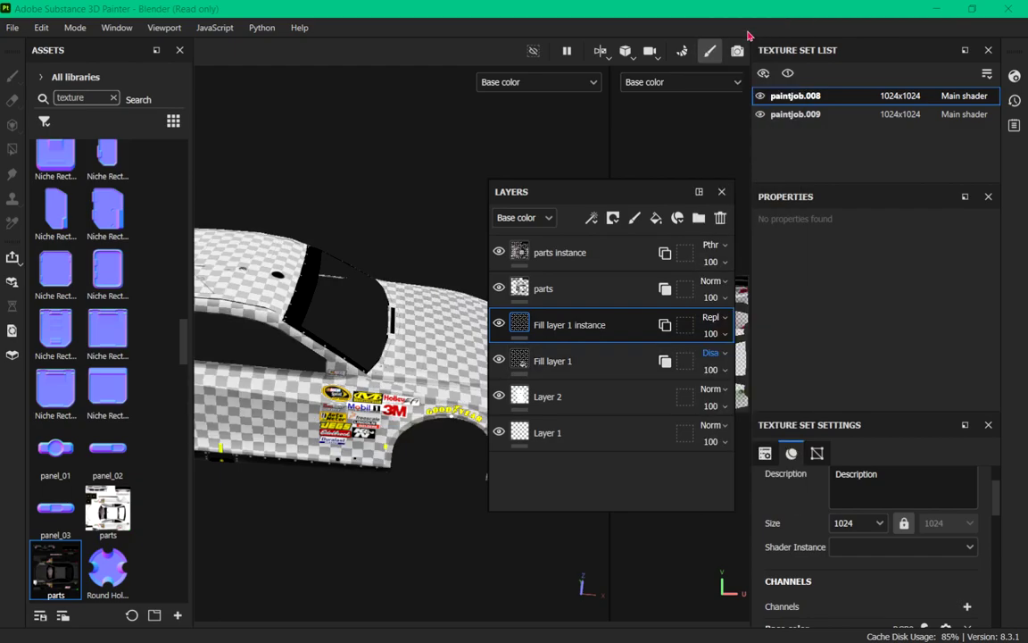
left_click(716, 355)
left_click(773, 23)
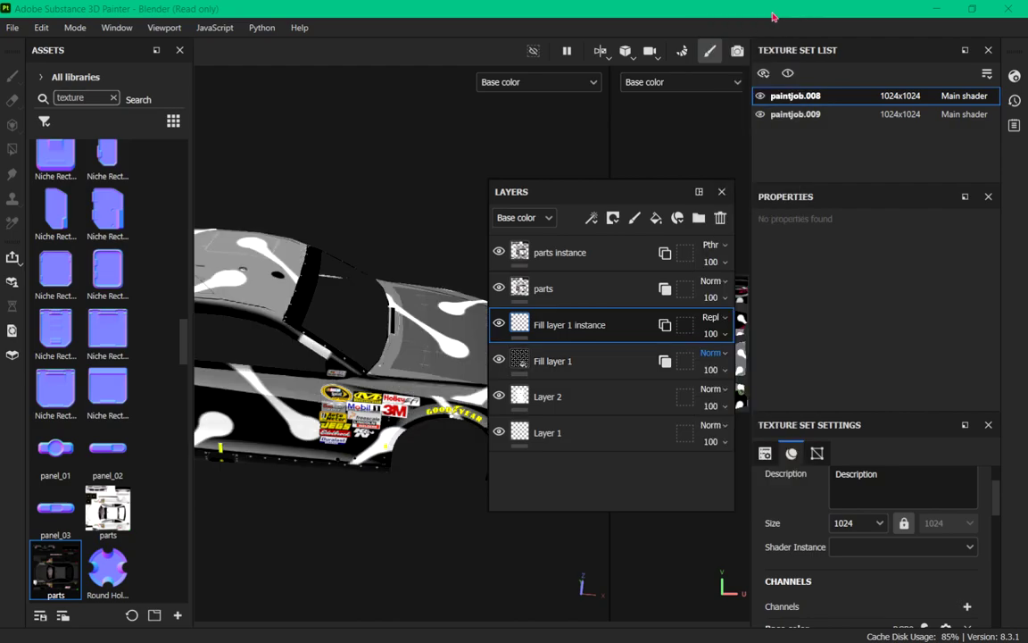
left_click(714, 322)
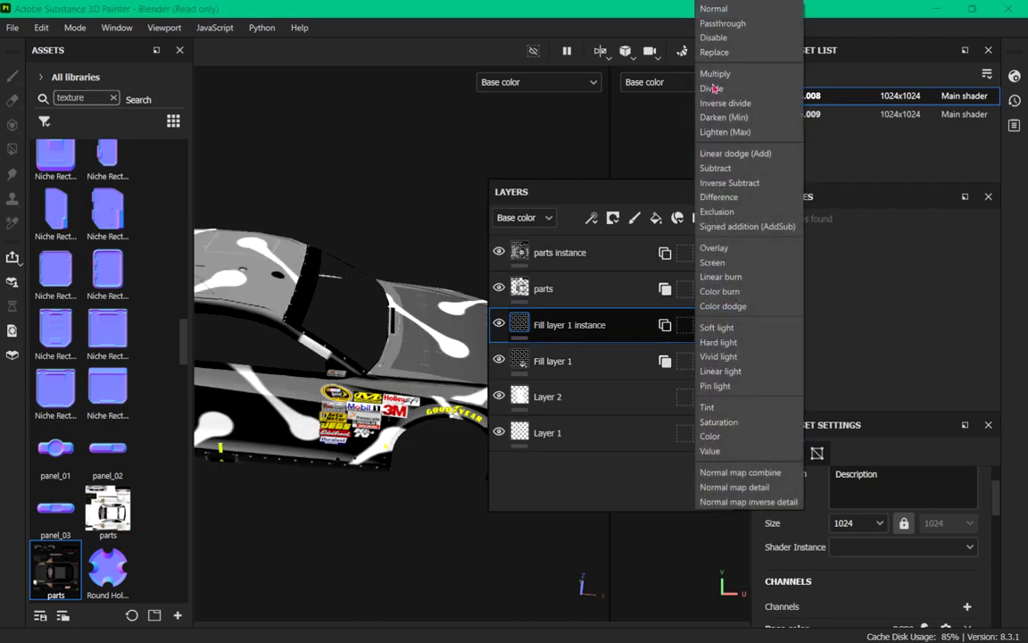
left_click(733, 26)
In paintjob.009, toggle Fill layer 1 instance and parts instance between Disable and Normal.
left_click(797, 116)
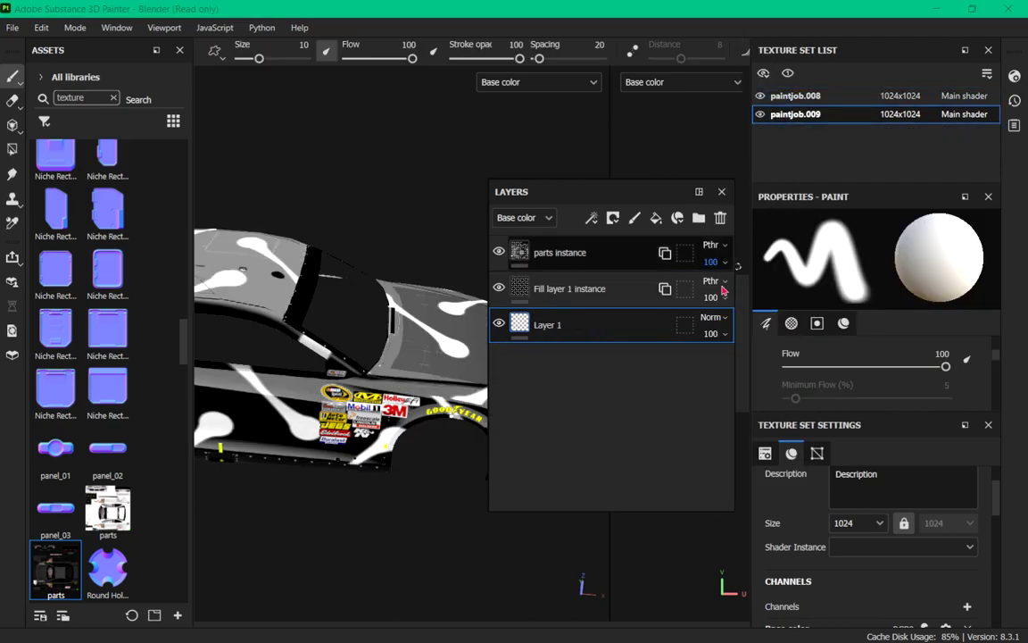
left_click(723, 284)
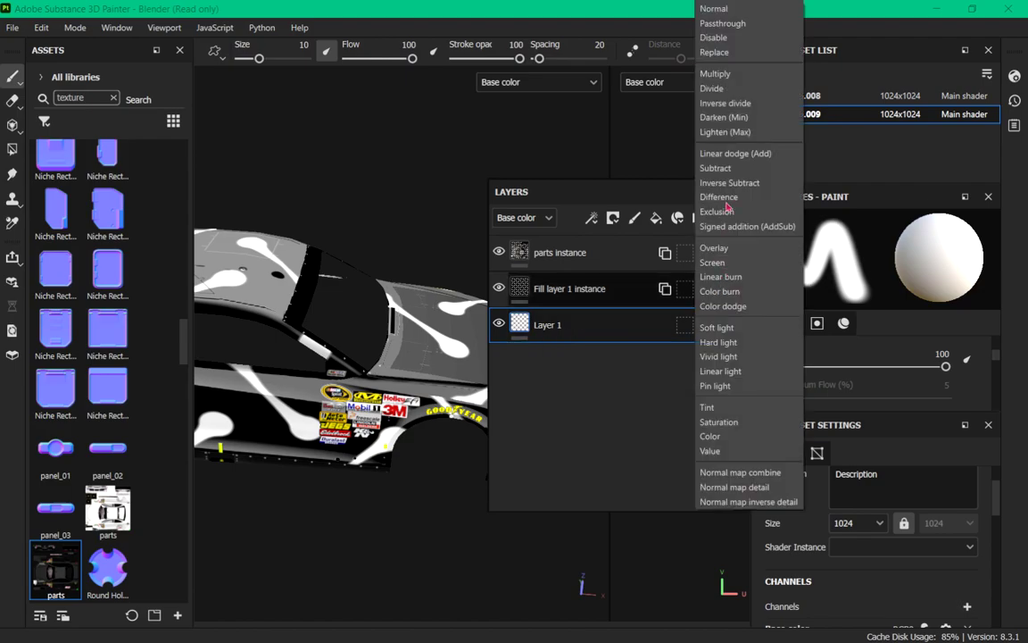
left_click(755, 40)
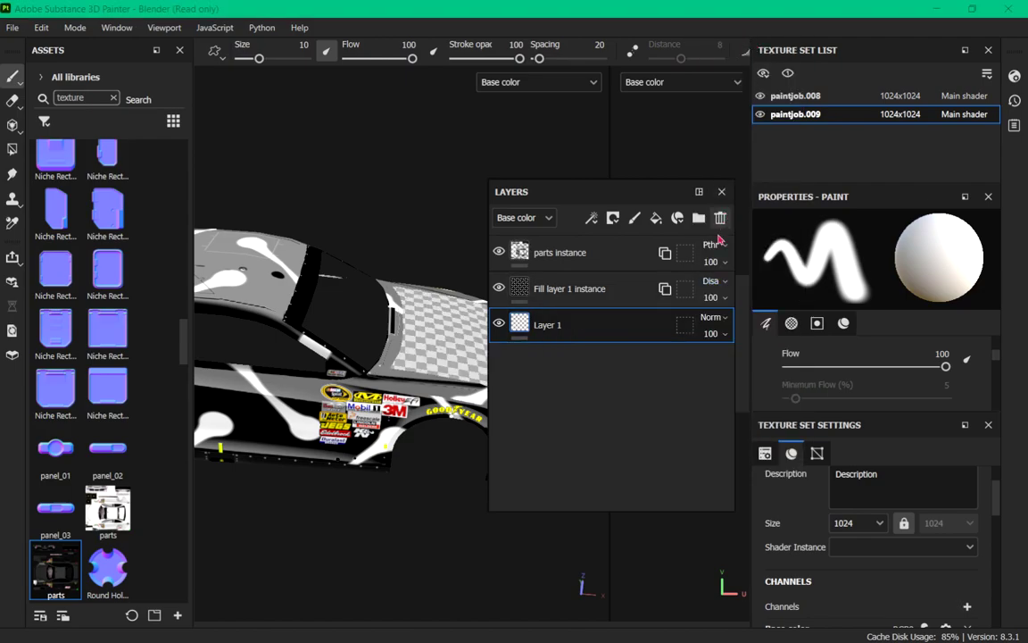
left_click(721, 282)
left_click(763, 12)
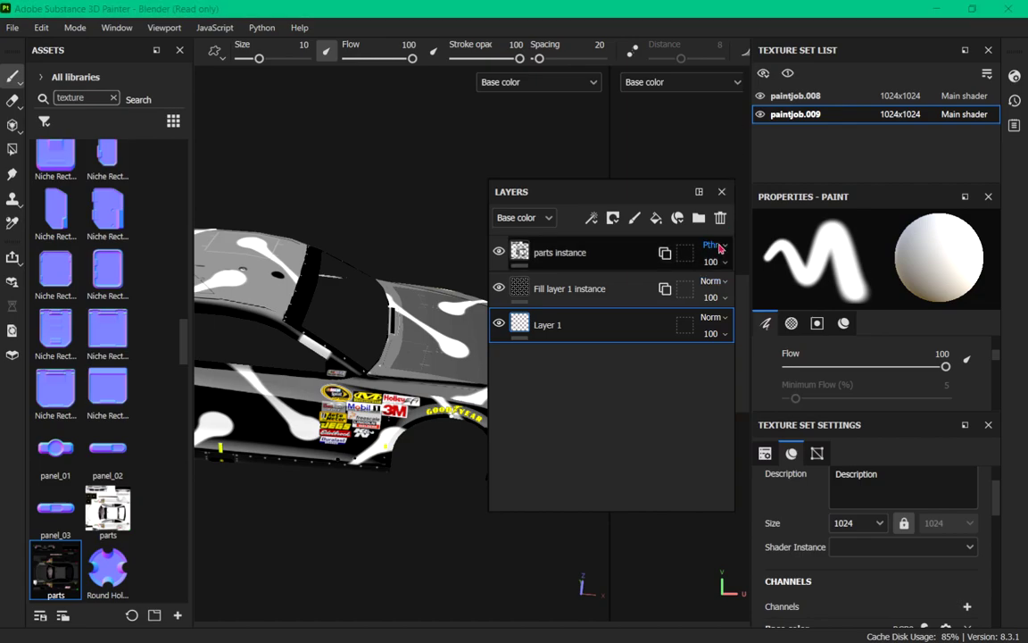
left_click(722, 282)
left_click(755, 41)
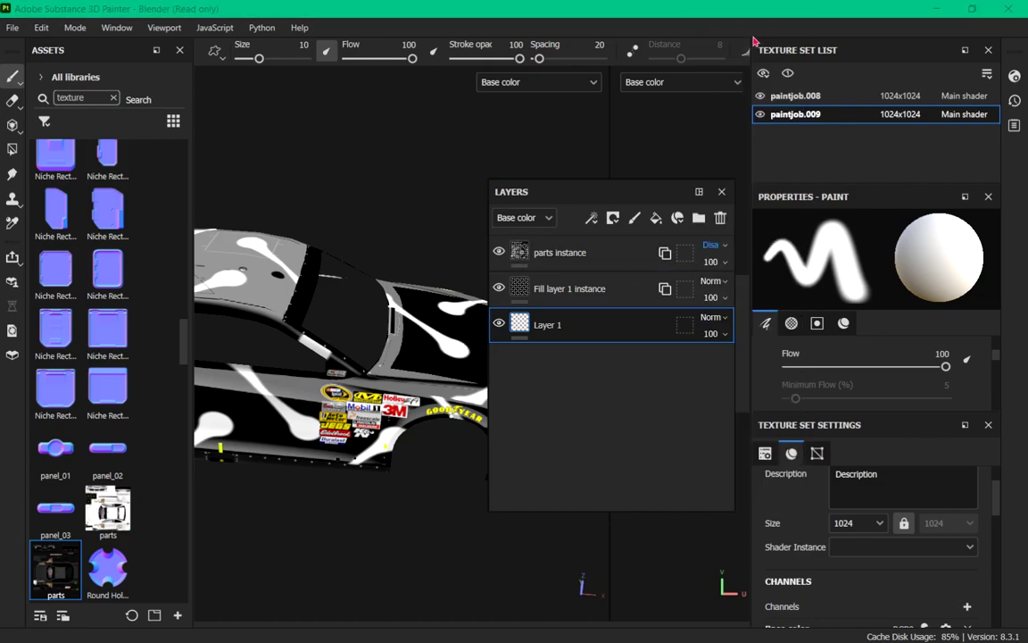
left_click(711, 255)
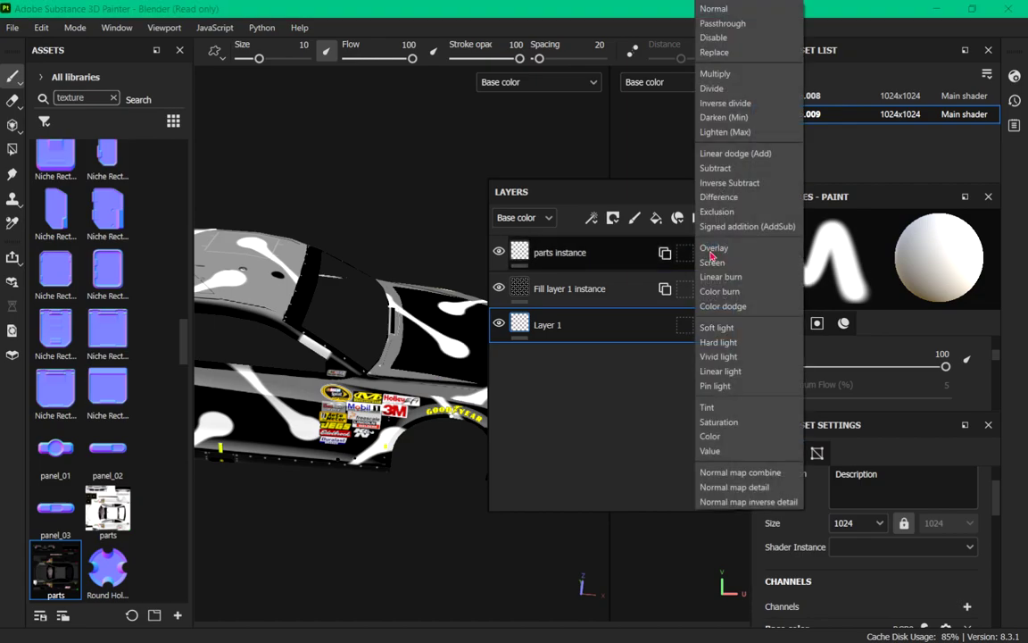
left_click(759, 9)
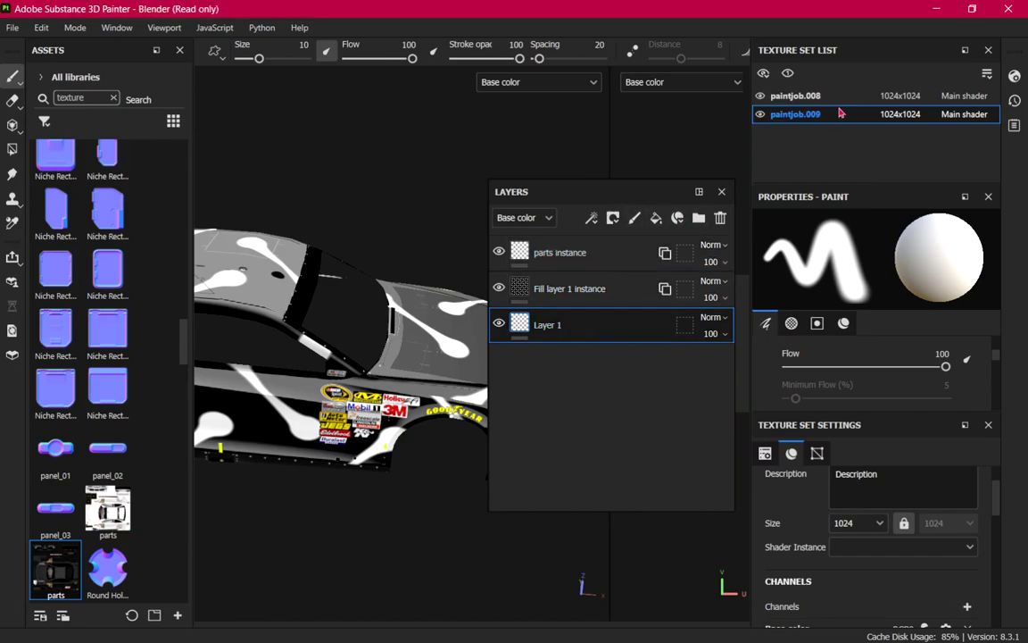
Back in paintjob.008, set Fill layer 1 instance to Disable and try Multiply on Fill layer 1.
left_click(777, 97)
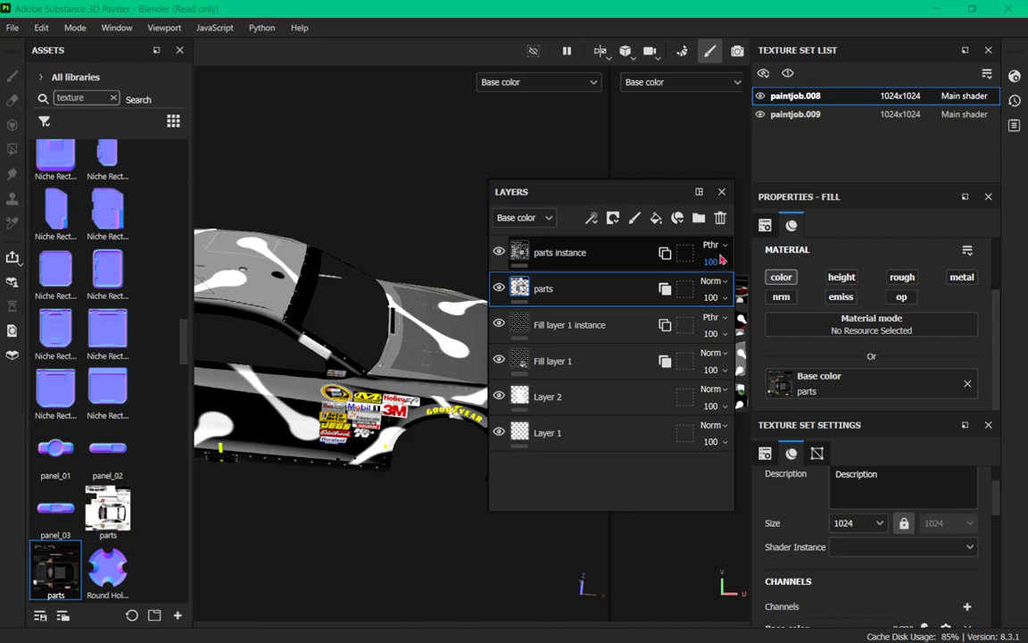
left_click(720, 323)
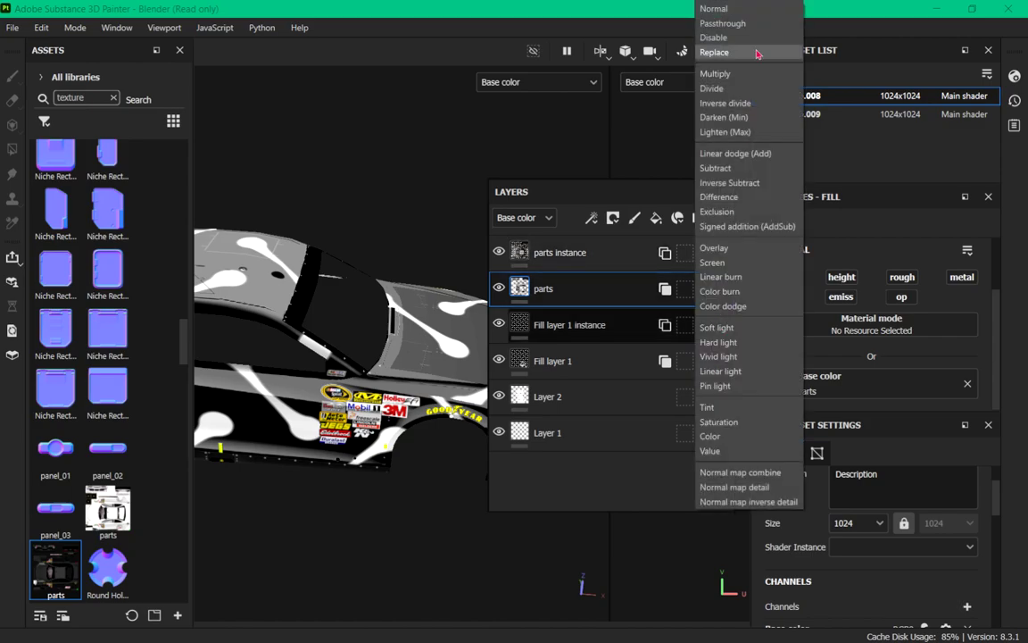
left_click(720, 37)
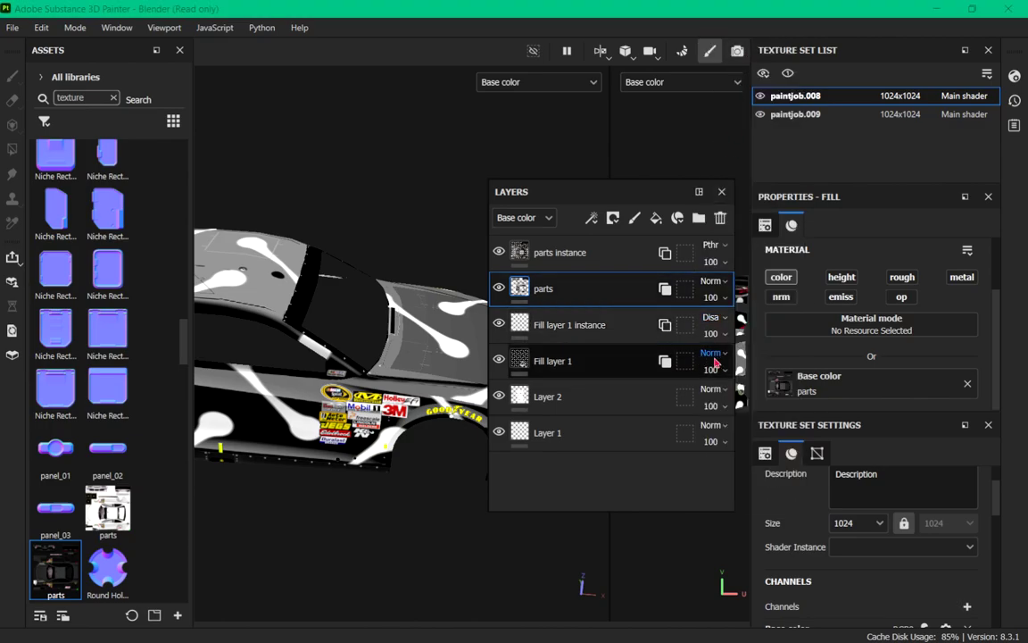
left_click(714, 360)
left_click(753, 76)
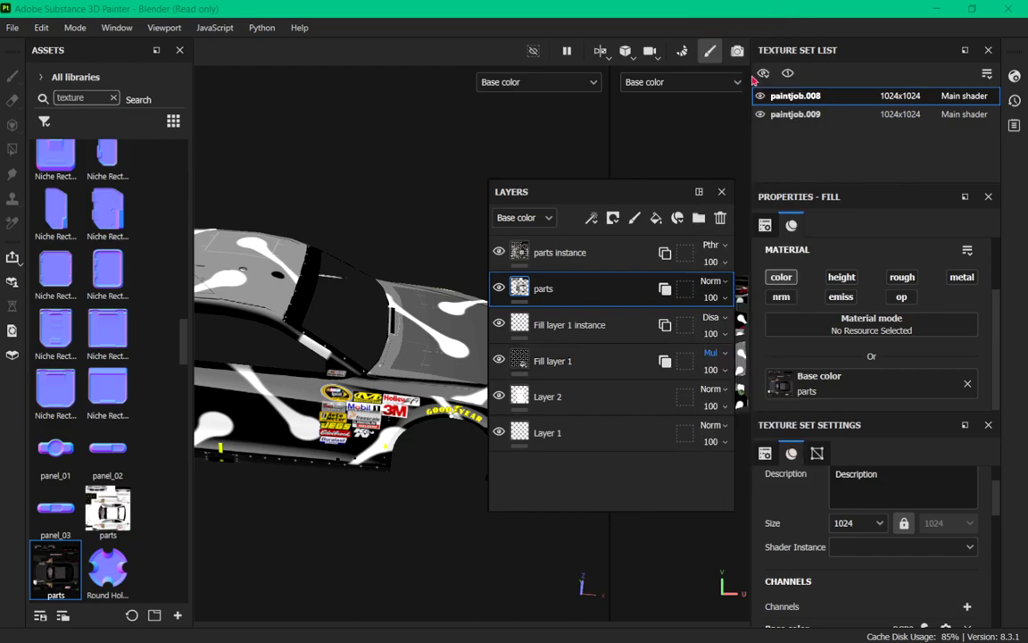
Blend Fill layer 1 with Linear dodge (Add), then close the Layers panel.
left_click_drag(574, 189, 686, 297)
left_click(814, 371)
key("Escape")
left_click(814, 442)
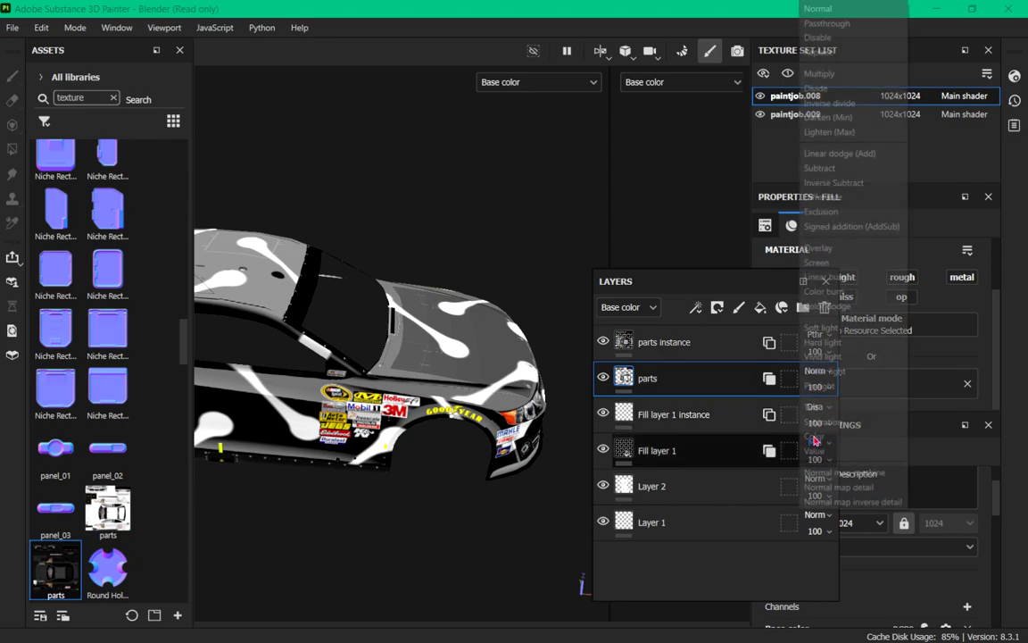
left_click(781, 150)
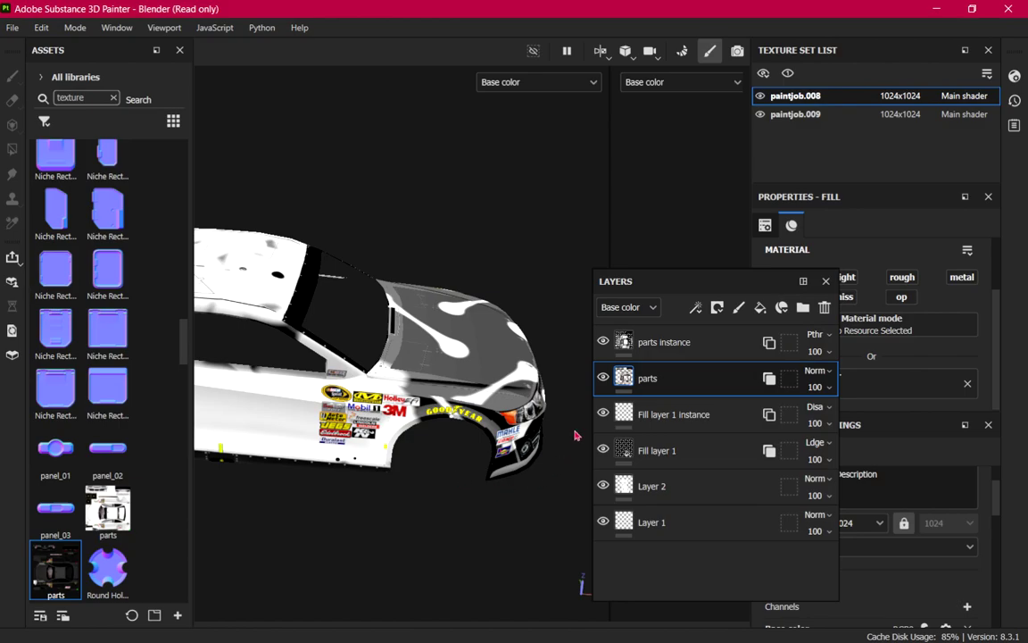
left_click(562, 500)
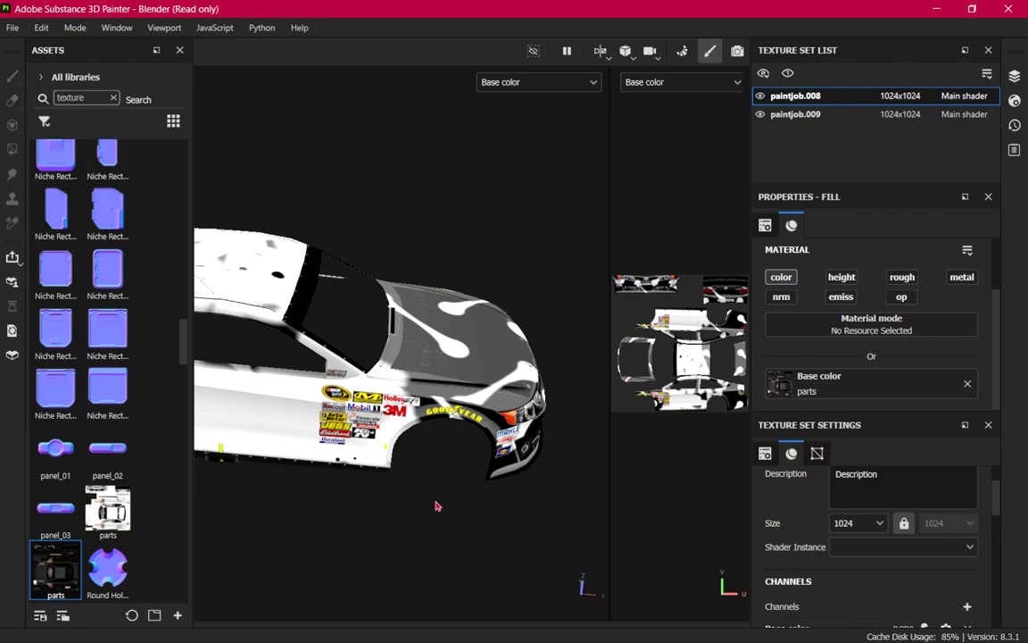
Try painting on the car body and orbit to view it from other angles.
left_click(472, 523)
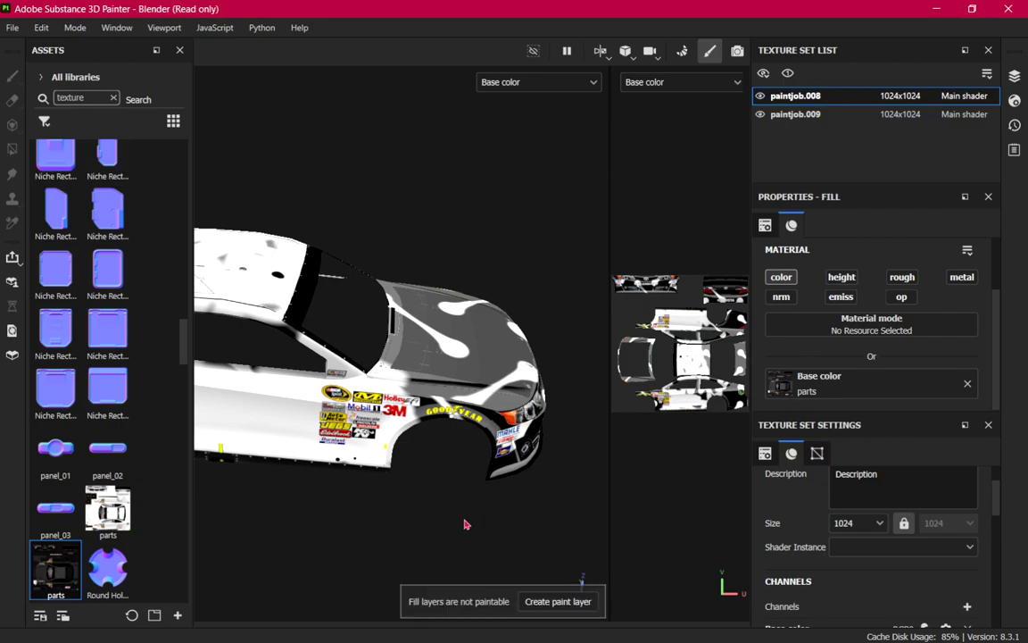
left_click_drag(439, 485, 462, 502, "alt")
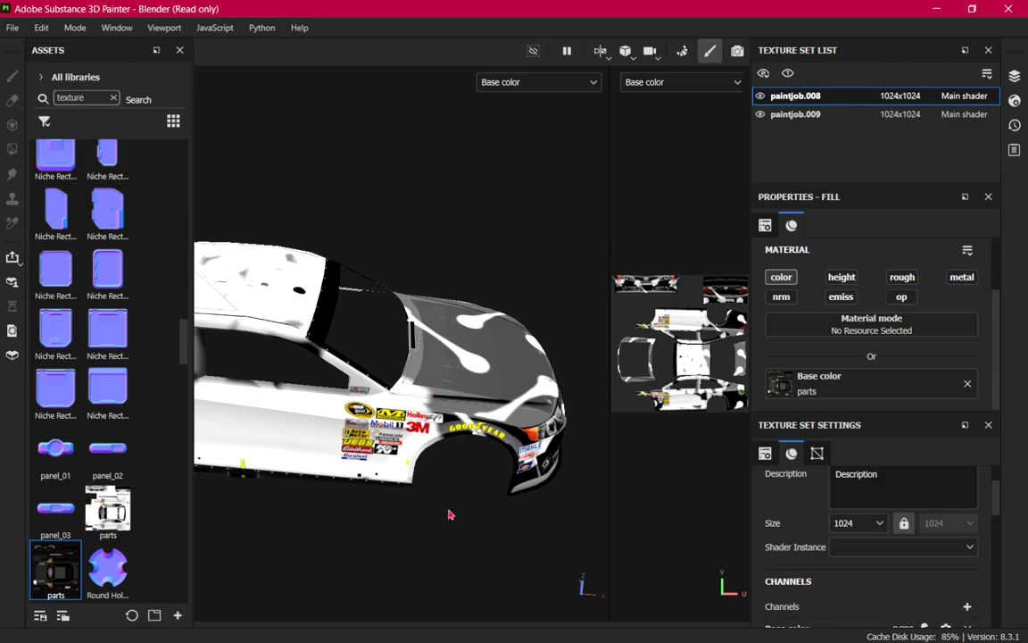
left_click_drag(450, 518, 647, 499, "alt")
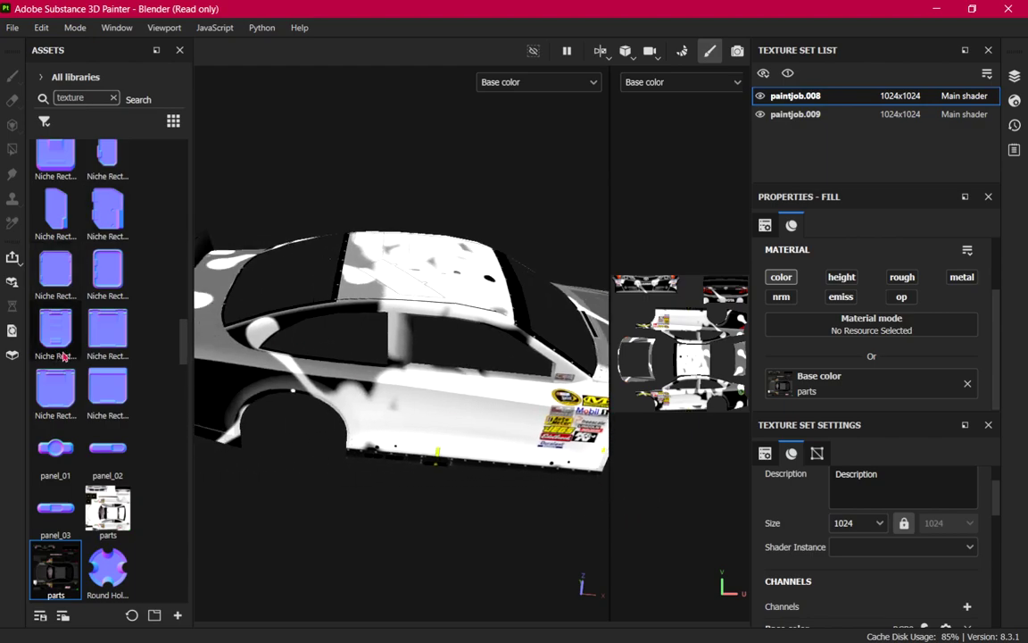
scroll(100, 313, "up", 5)
scroll(101, 313, "up", 5)
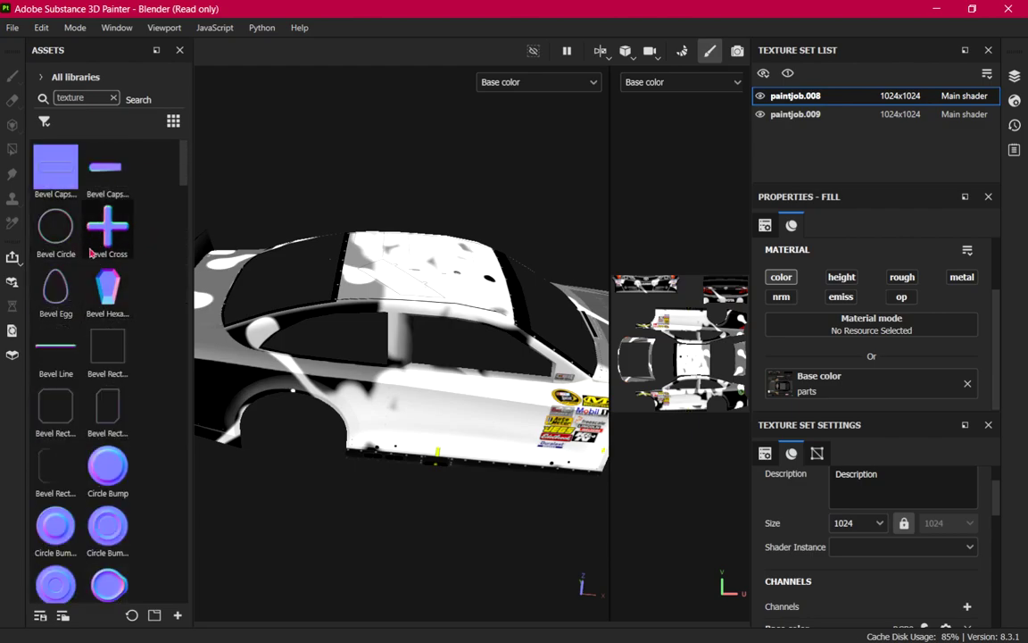
Set the asset type filter to Show all and select the Paint tool.
left_click(119, 230)
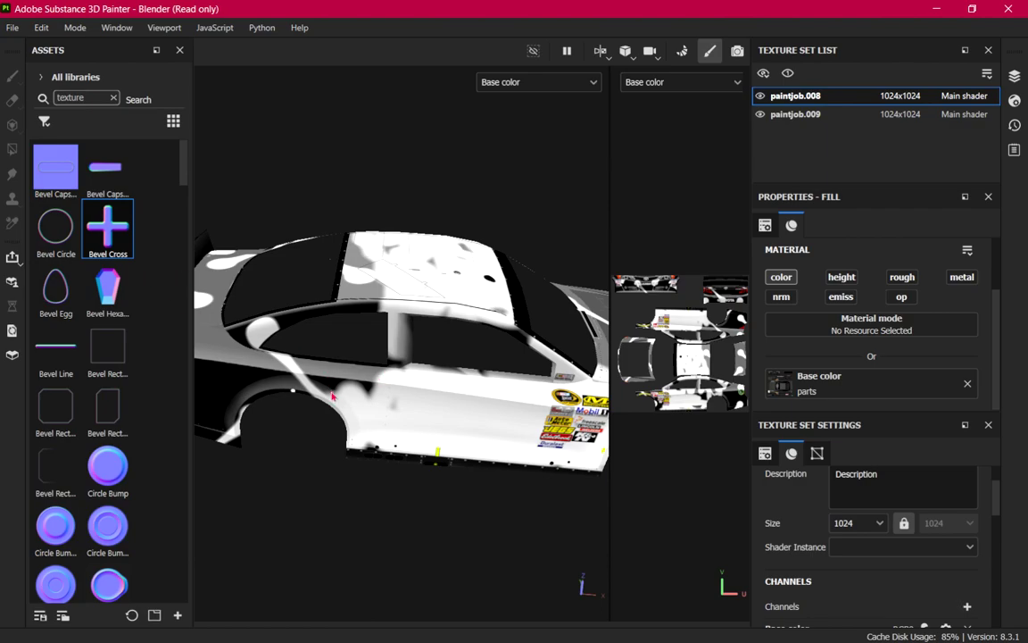
left_click(46, 122)
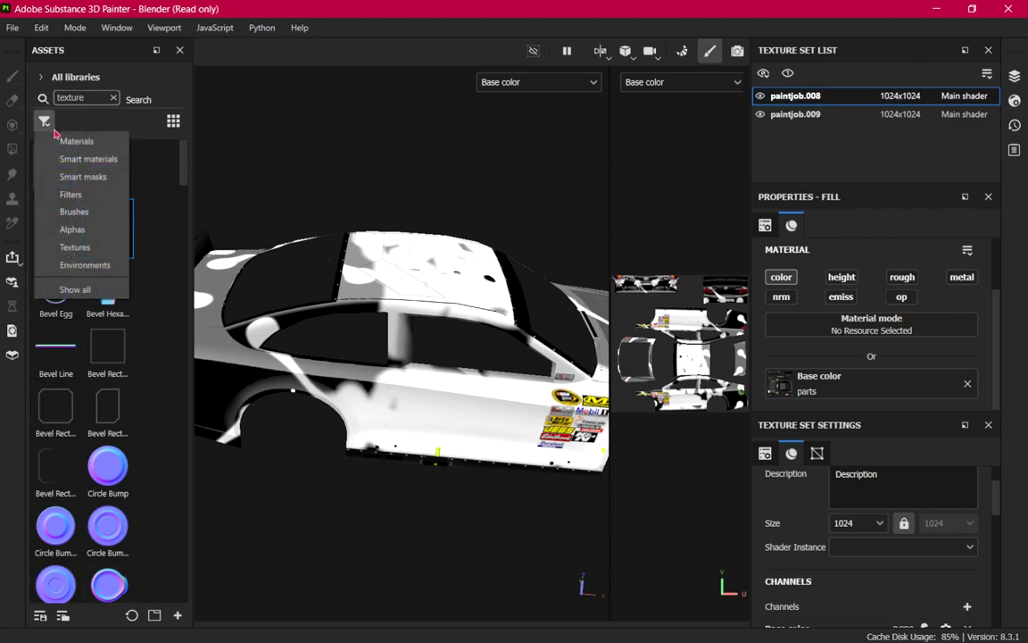
left_click(75, 289)
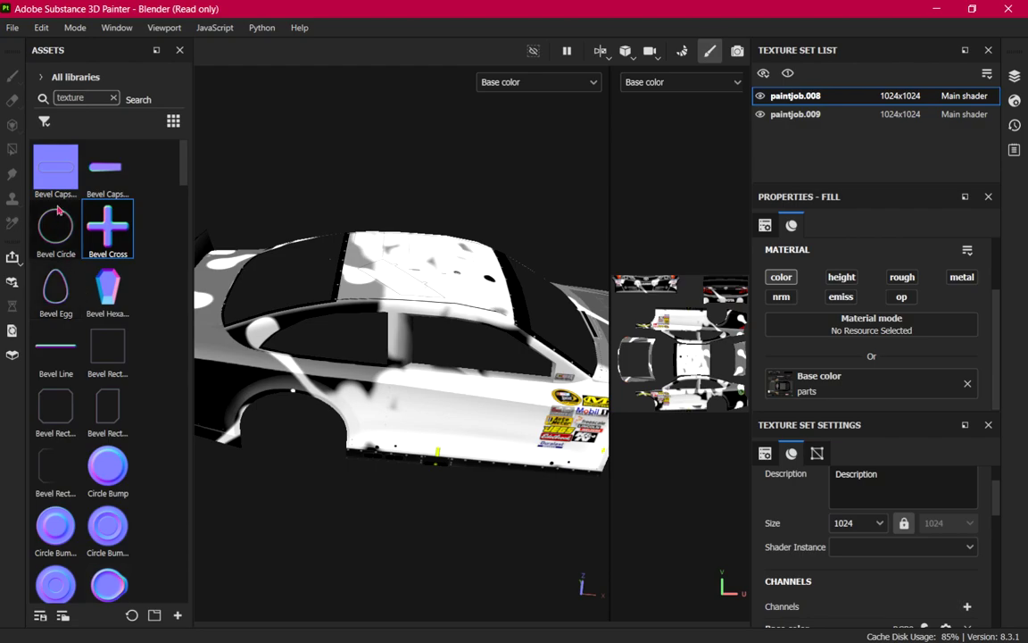
left_click(42, 123)
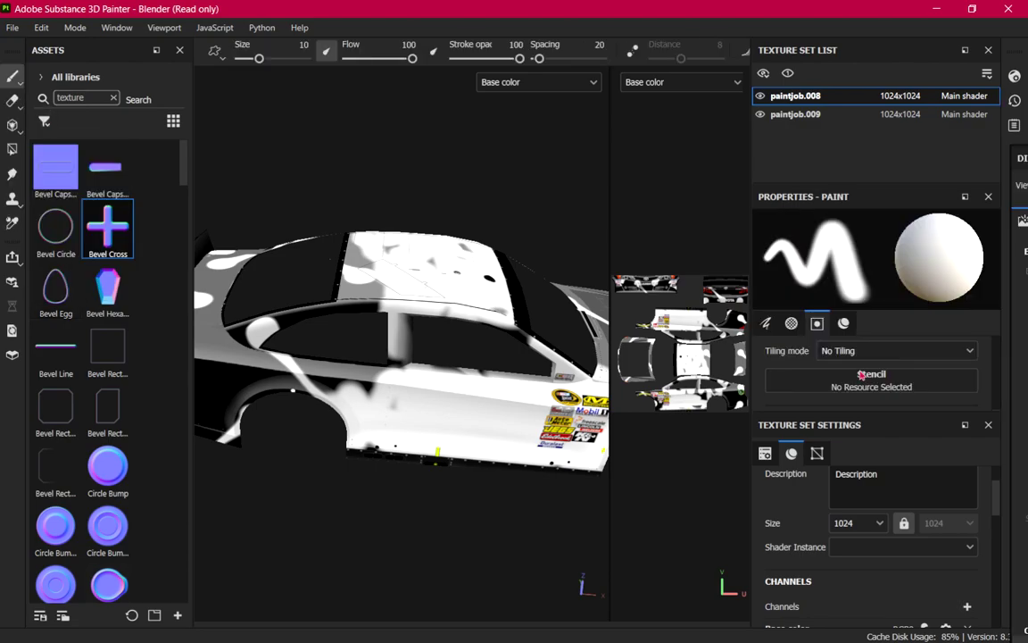
Make the brush's base color a uniform color with hex value 00A8FF.
scroll(859, 375, "down", 4)
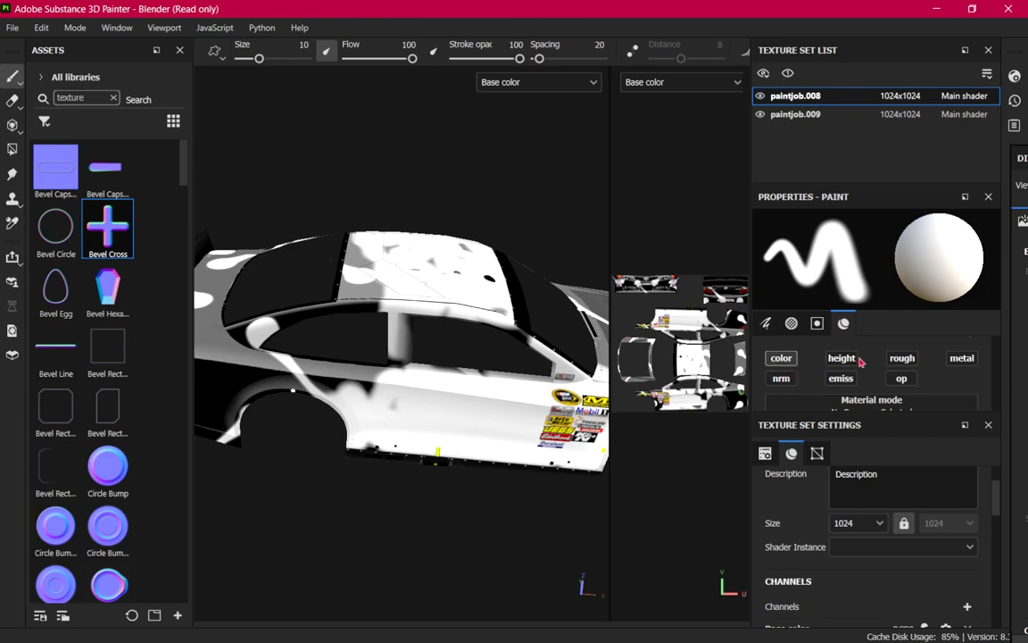
scroll(817, 330, "down", 1)
scroll(777, 330, "up", 1)
scroll(895, 379, "down", 1)
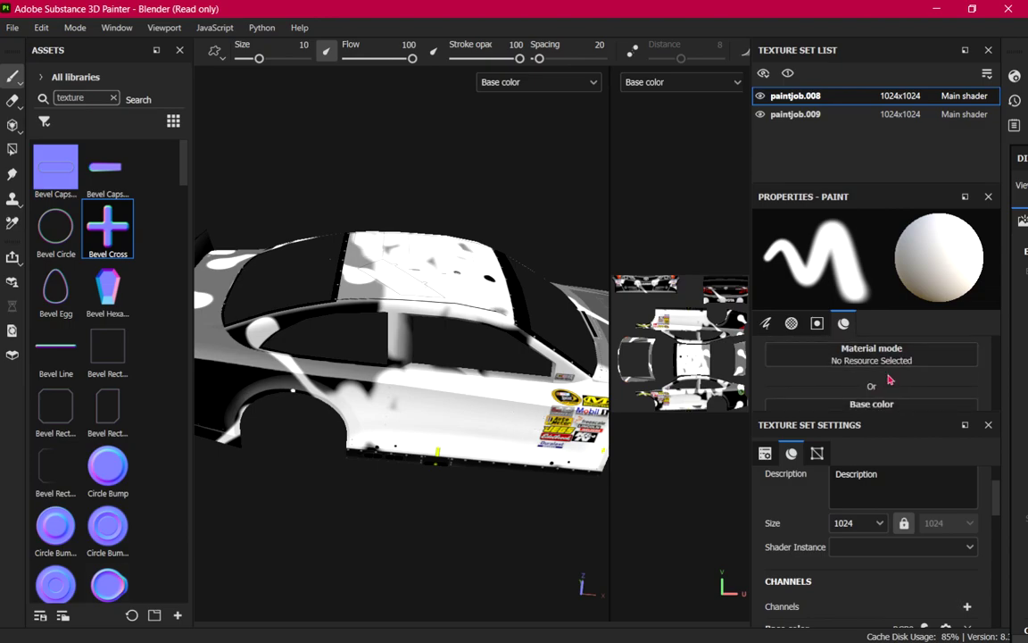
left_click(936, 406)
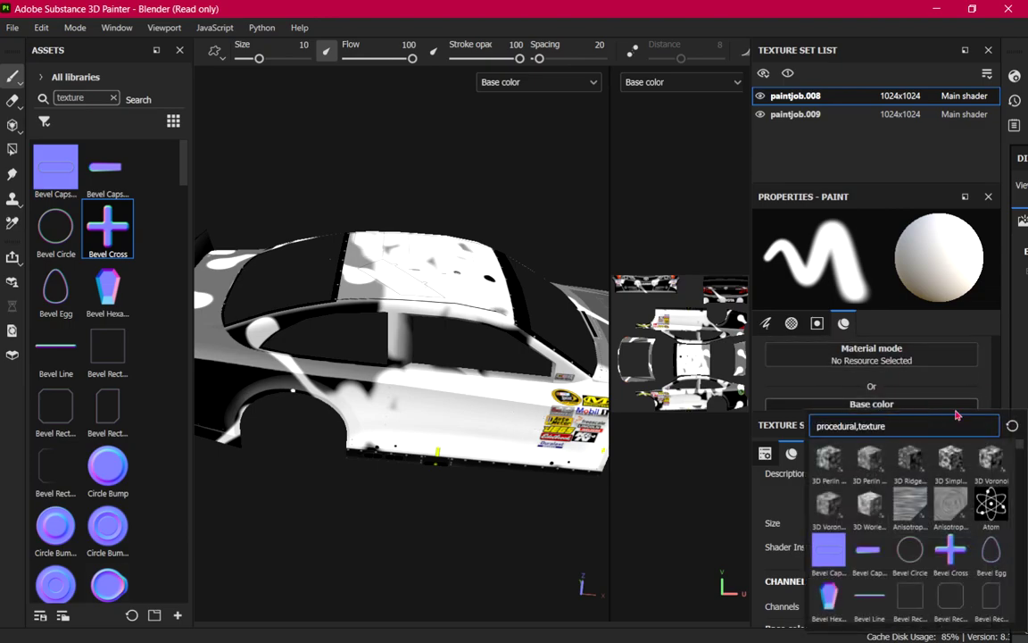
left_click(934, 403)
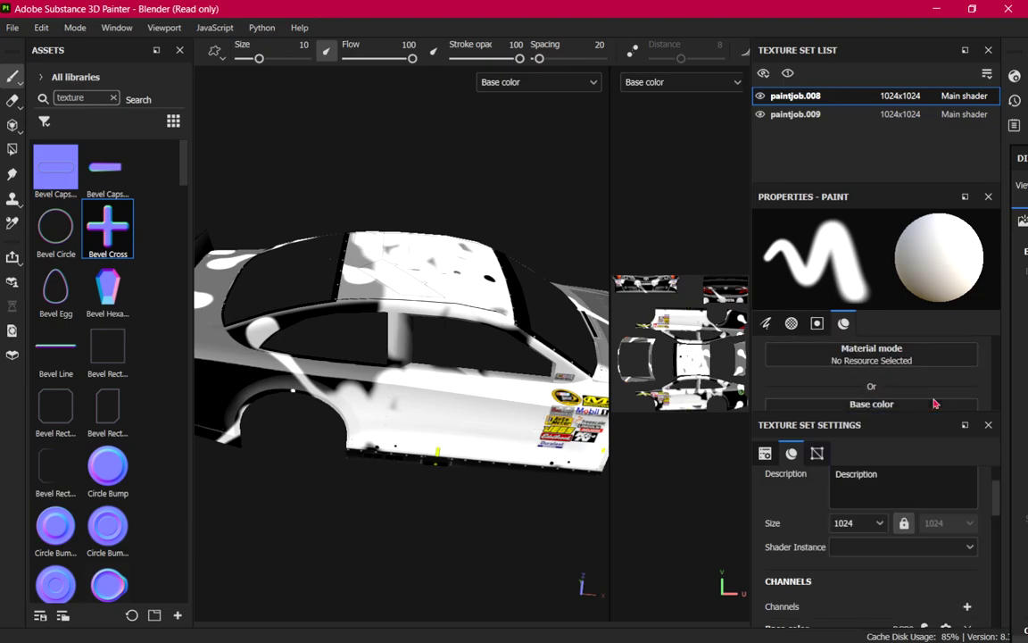
left_click(883, 407)
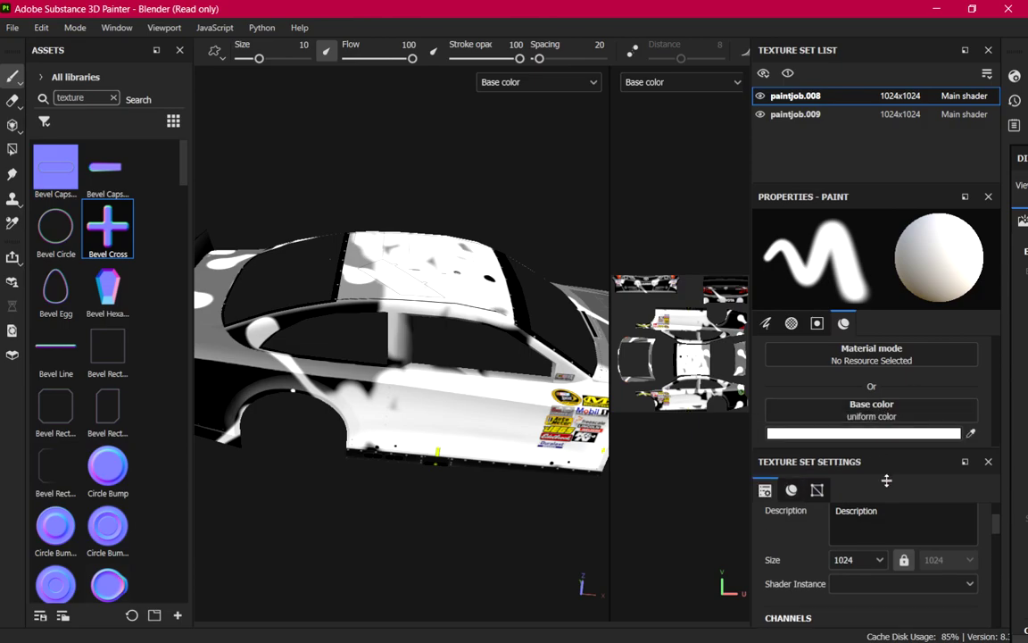
left_click(878, 433)
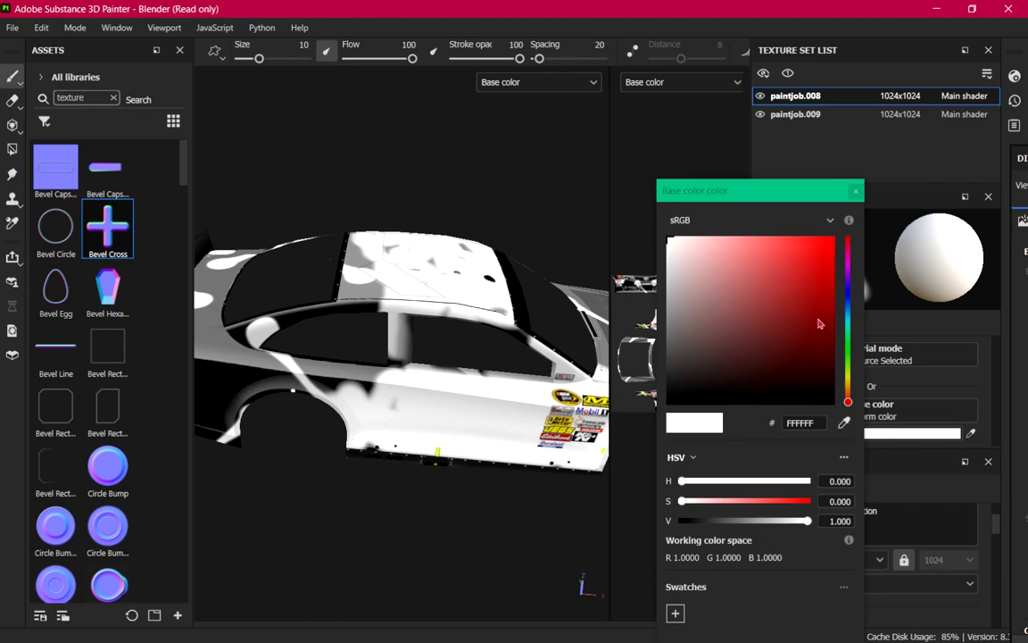
left_click(849, 308)
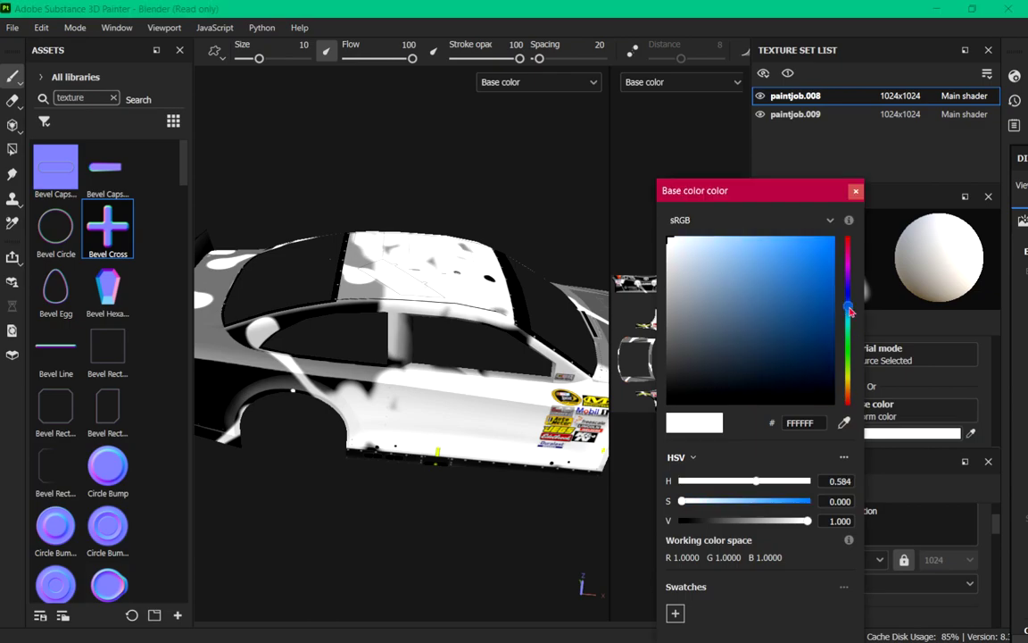
type("00A8FF")
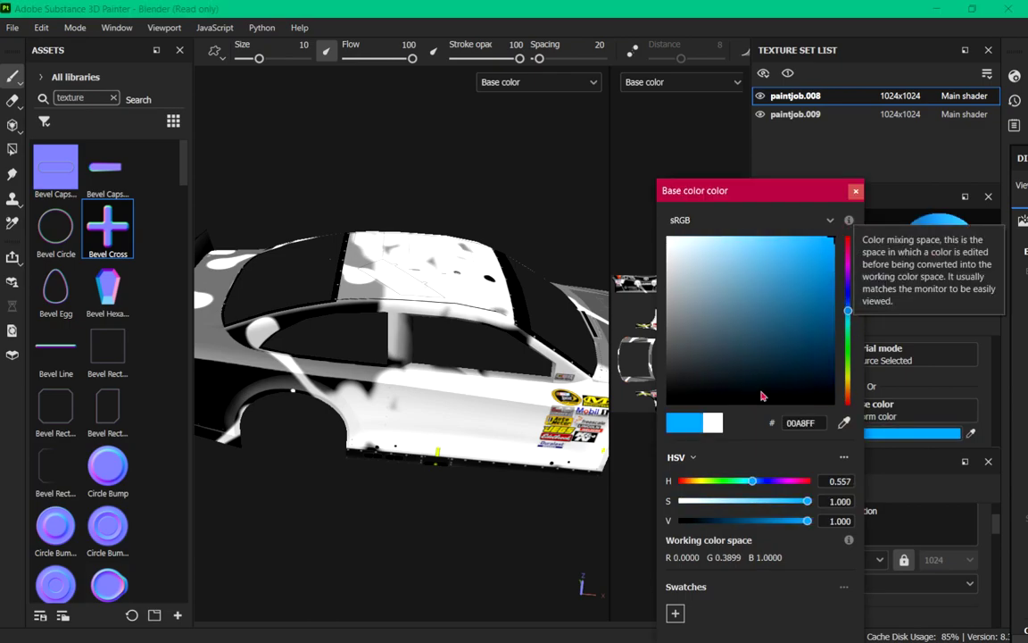
left_click(919, 382)
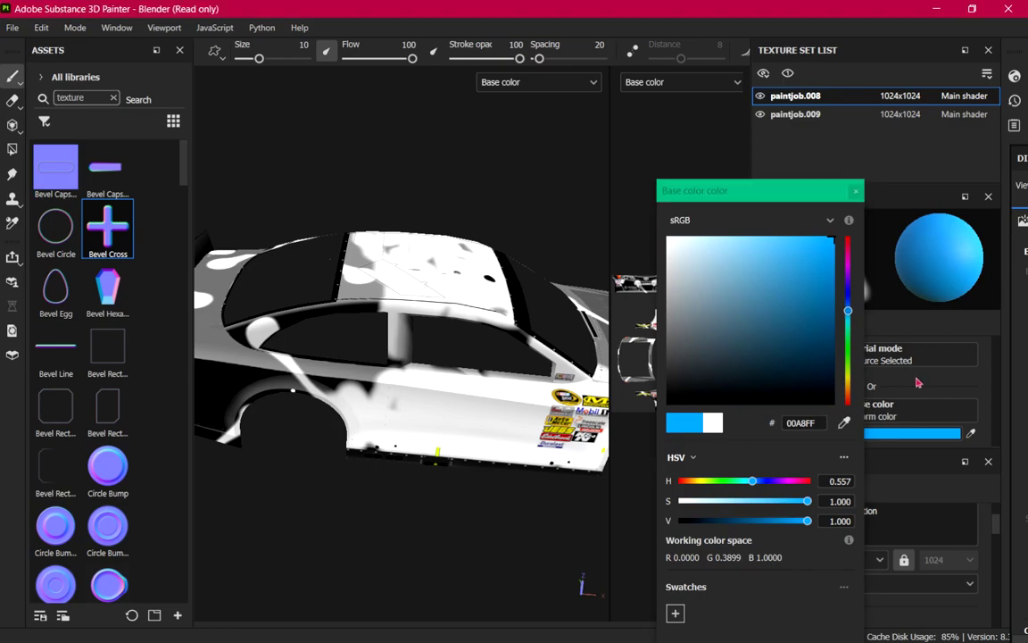
left_click(855, 190)
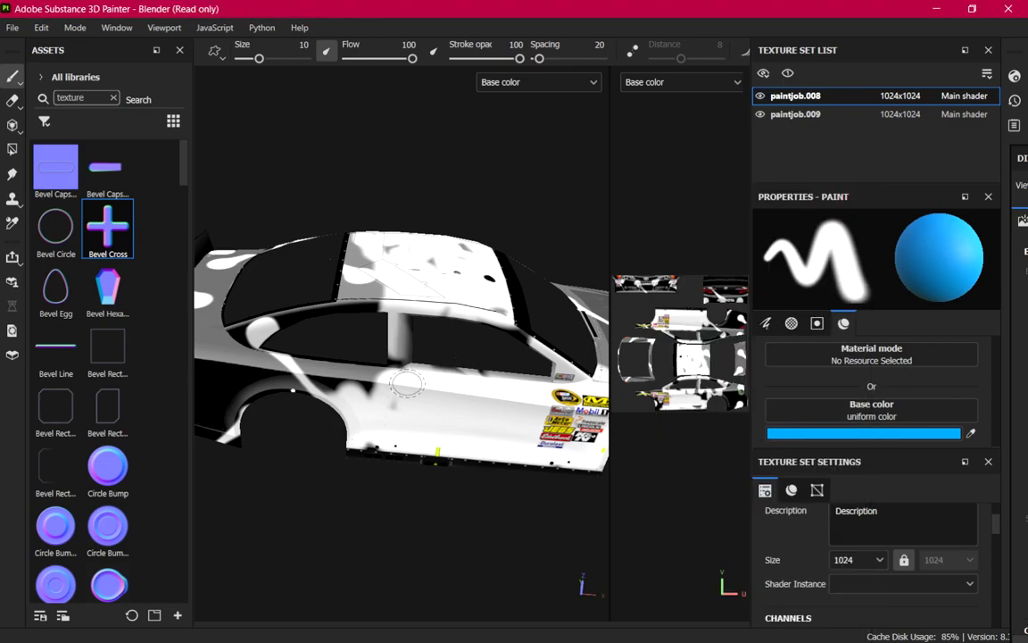
Shrink the brush to size 3.85 and paint blue lettering on the roof and 31 on the door.
left_click_drag(333, 366, 382, 390, "alt")
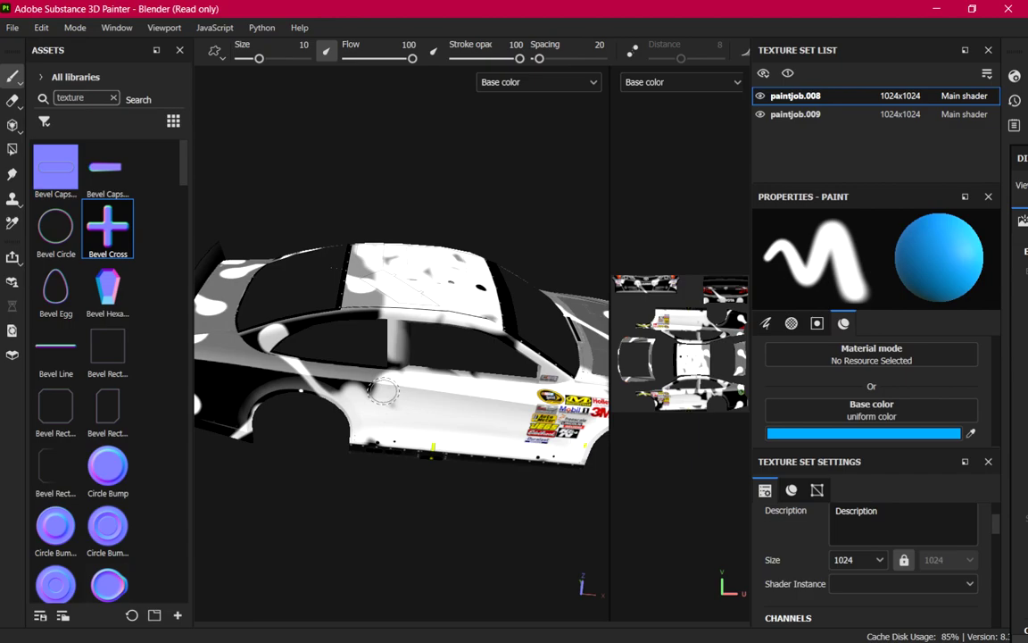
key("ctrl")
right_click_drag(390, 390, 365, 391, "ctrl")
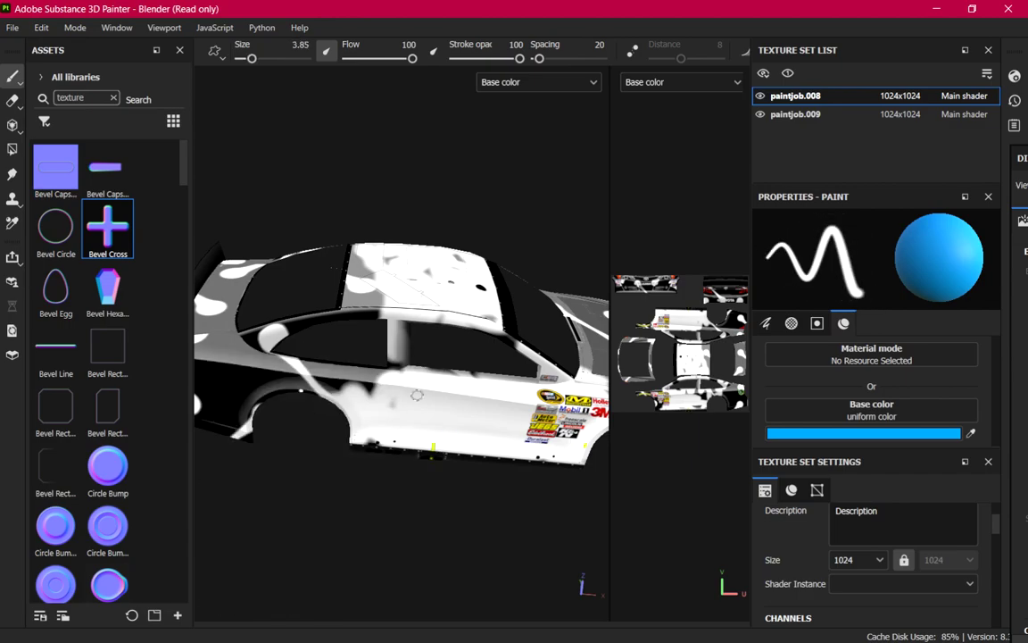
mouse_move(410, 390)
left_mouse_down()
mouse_move(429, 400)
mouse_move(423, 417)
left_mouse_up()
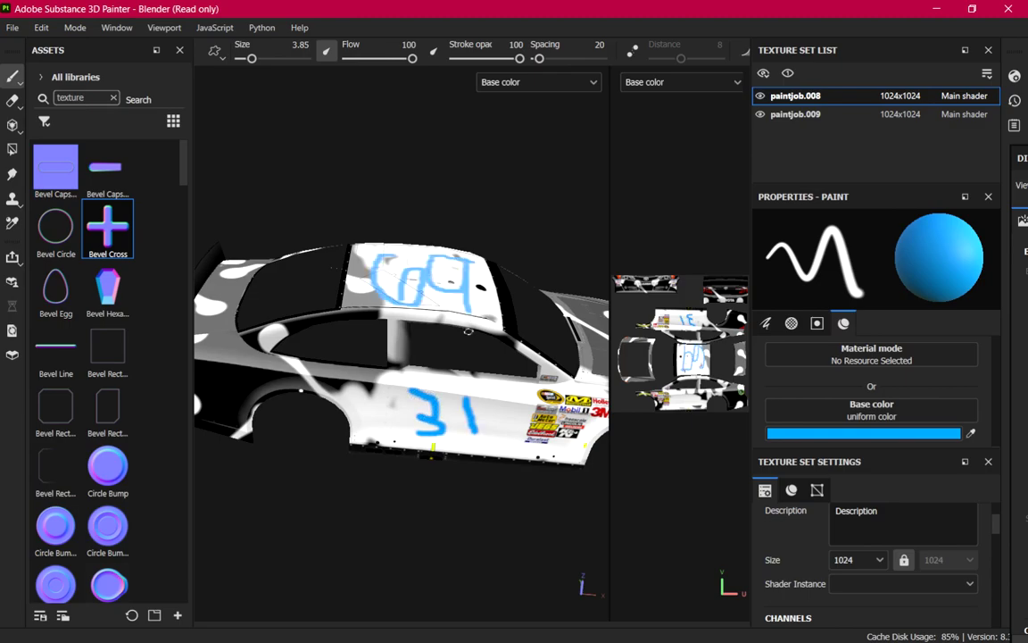
scroll(444, 457, "down", 5)
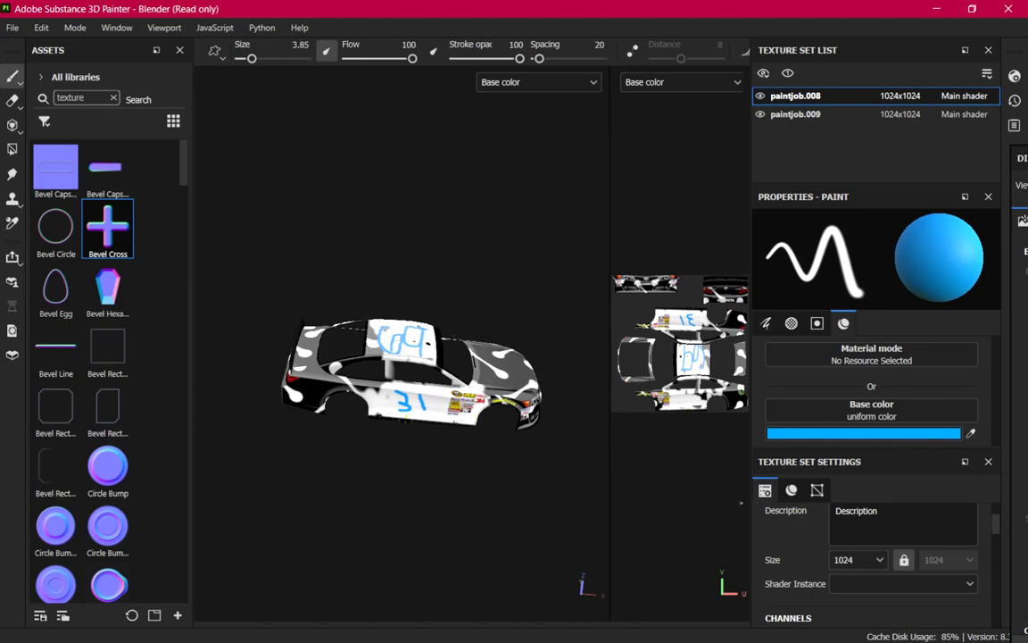
Export to Photoshop via File > Send to, with only basecolor ticked for paintjob.008 and paintjob.009.
left_click(11, 28)
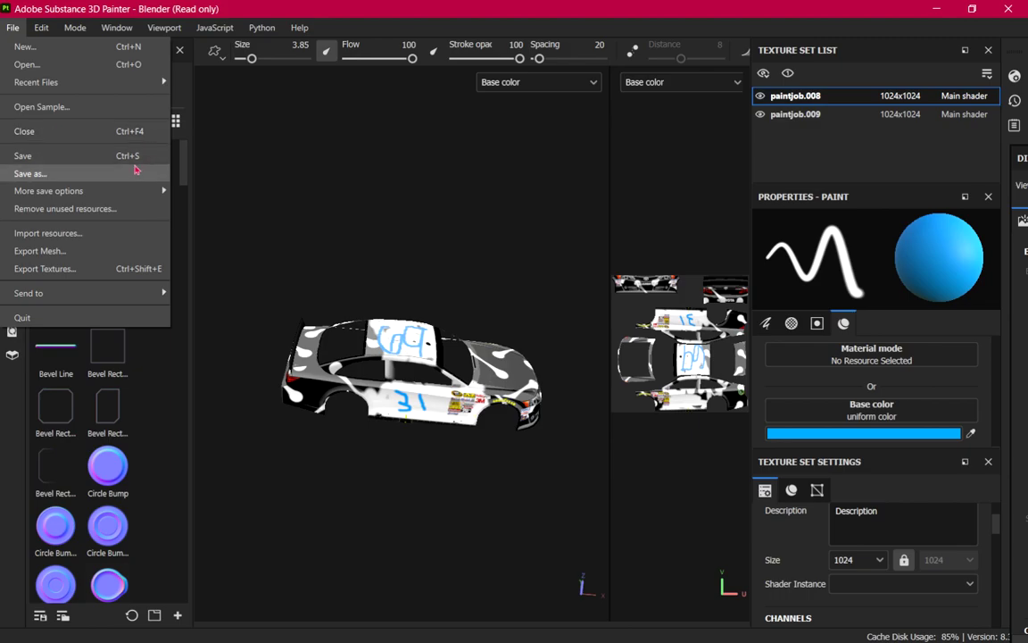
mouse_move(96, 196)
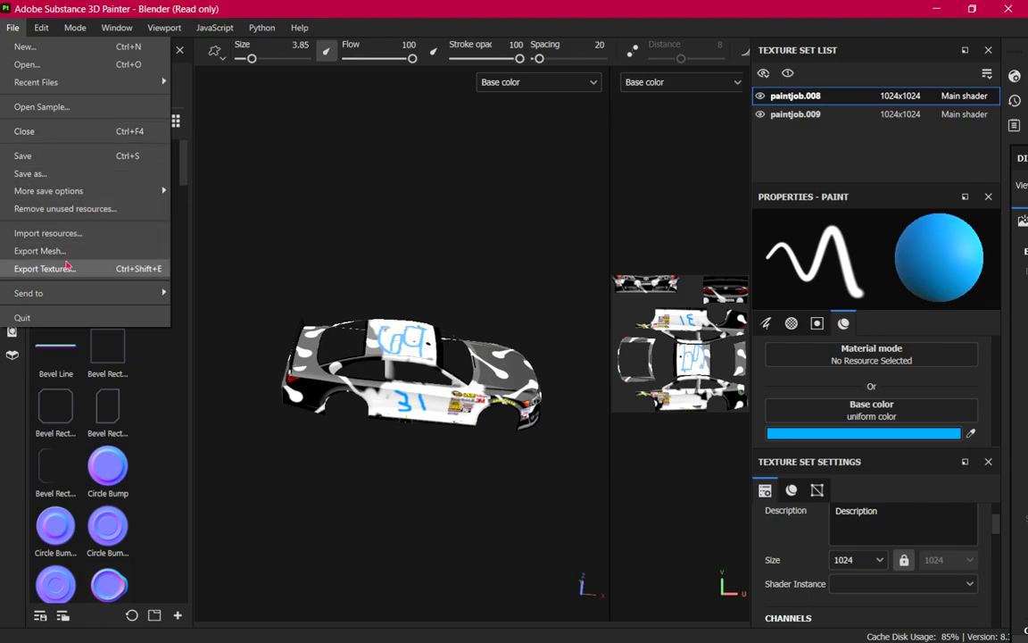
mouse_move(64, 293)
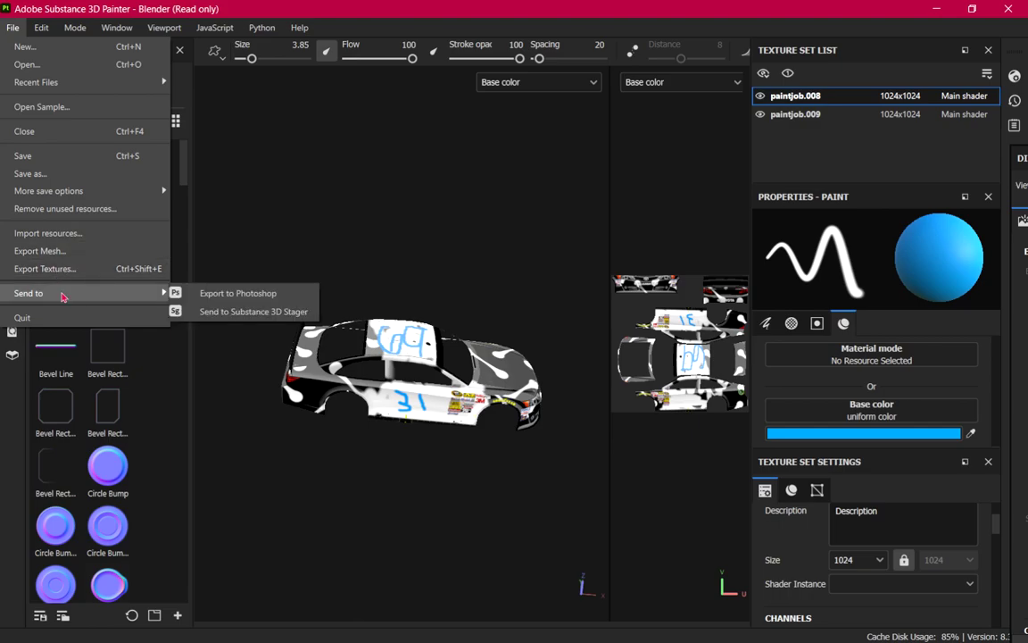
left_click(214, 297)
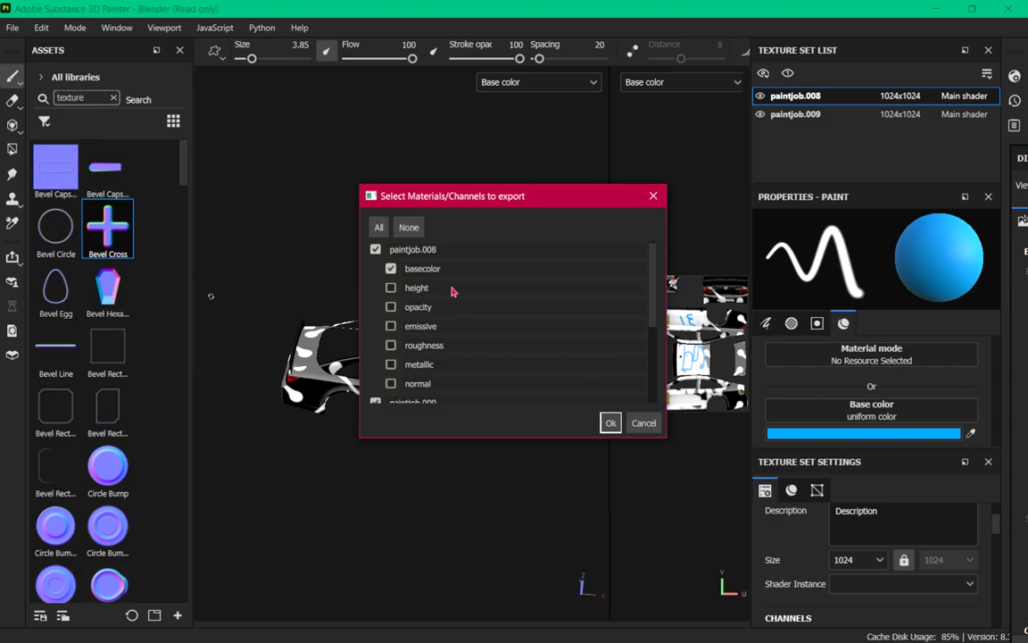
scroll(540, 375, "down", 3)
scroll(550, 344, "up", 3)
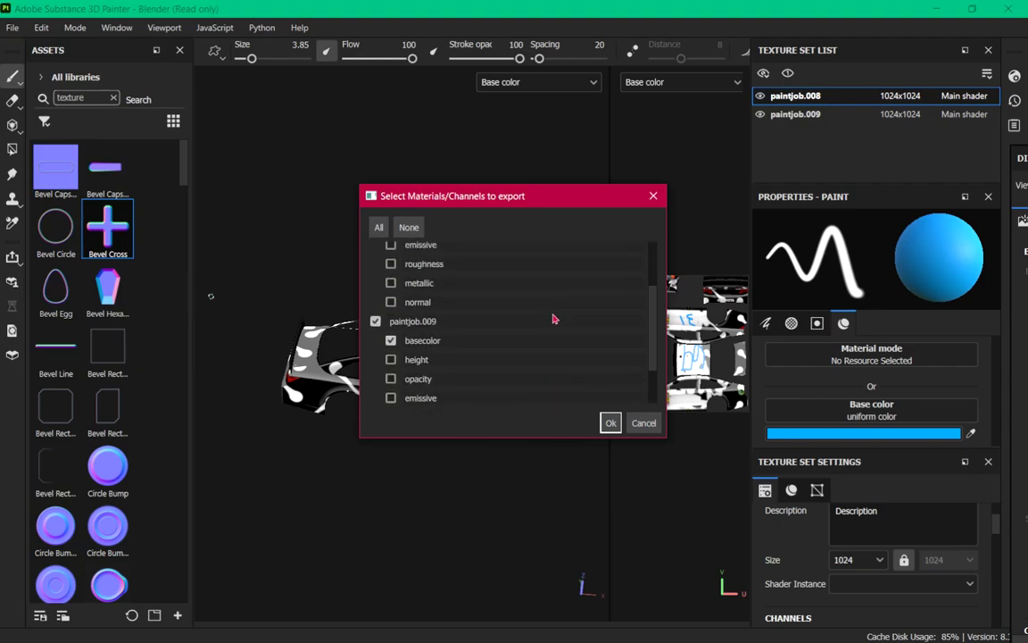
scroll(431, 268, "up", 1)
scroll(428, 286, "up", 3)
scroll(440, 282, "down", 4)
scroll(443, 292, "down", 5)
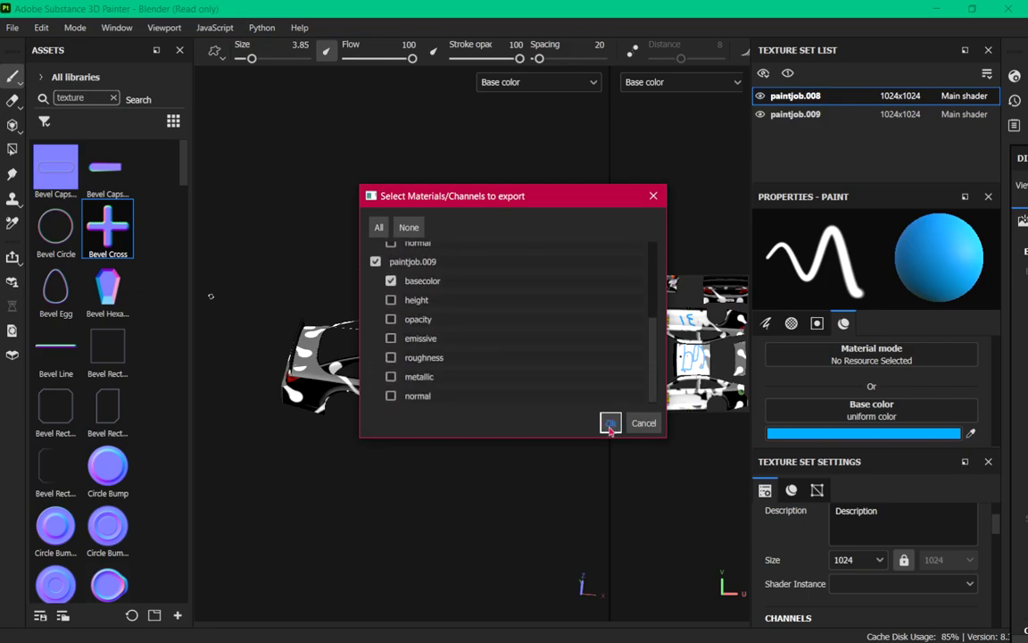
left_click(610, 422)
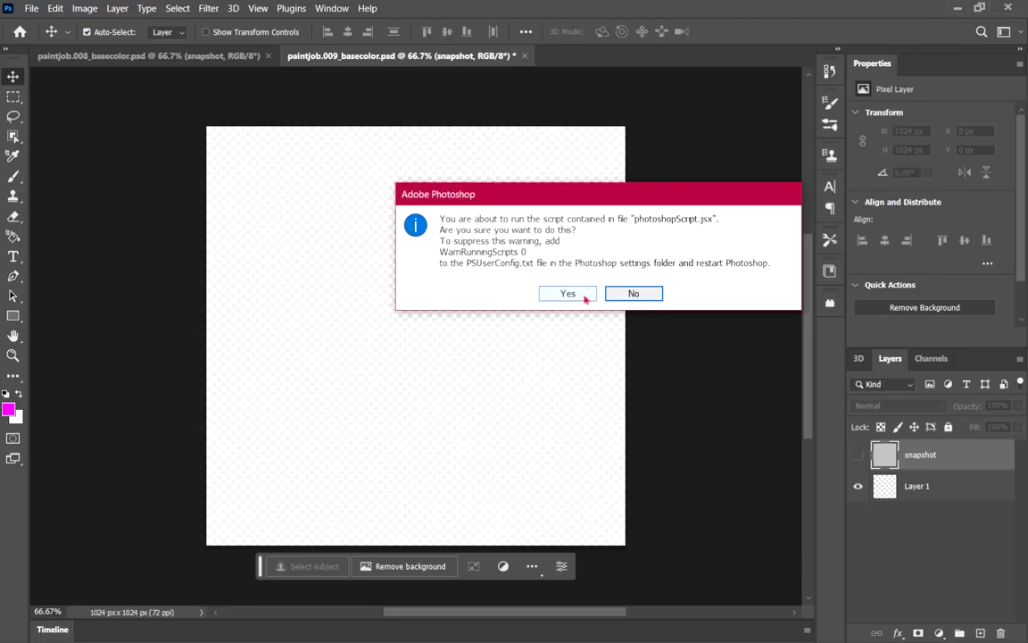
Approve the Photoshop export script and review both paintjob.008 and paintjob.009 basecolor PSDs.
left_click(585, 299)
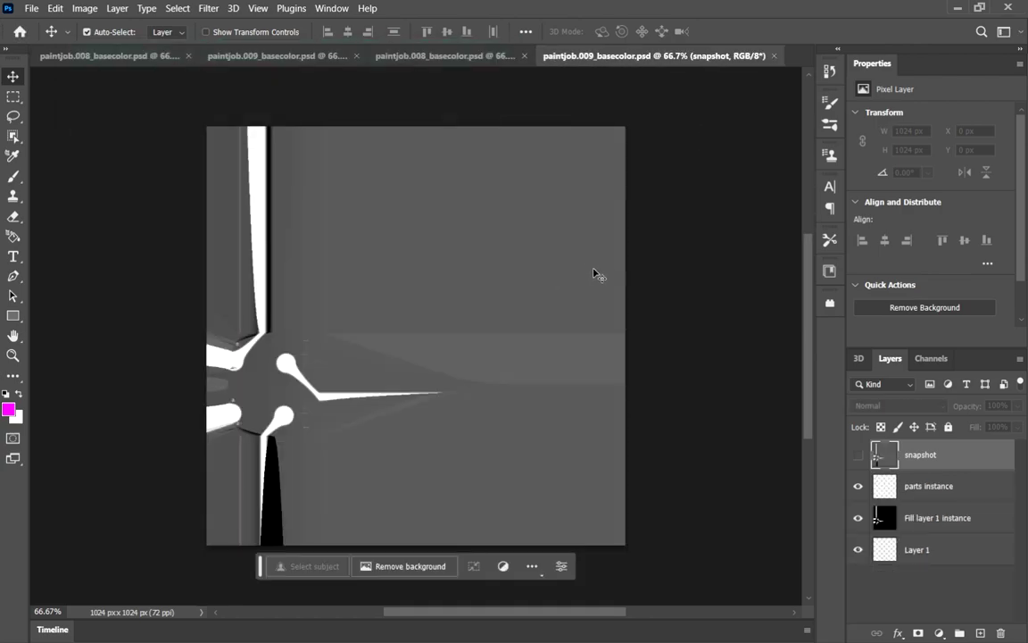
left_click(472, 59)
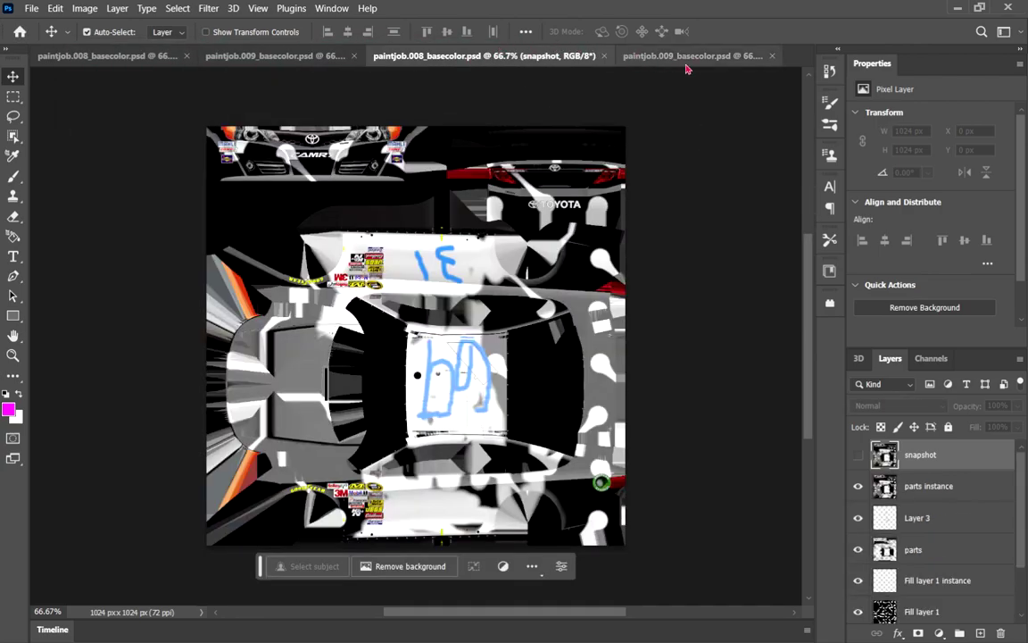
left_click(628, 57)
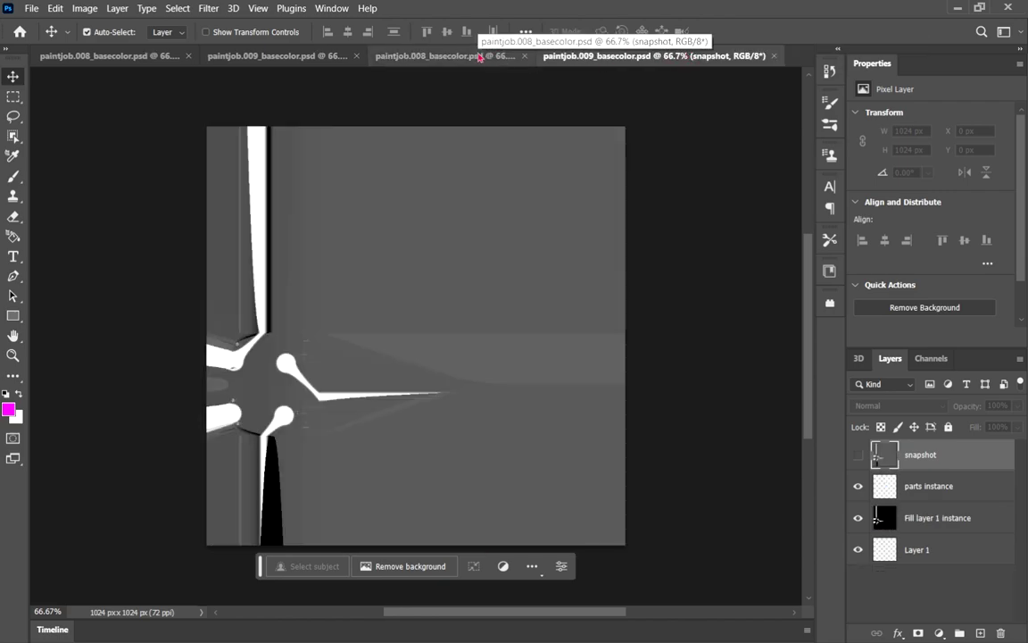
left_click(480, 57)
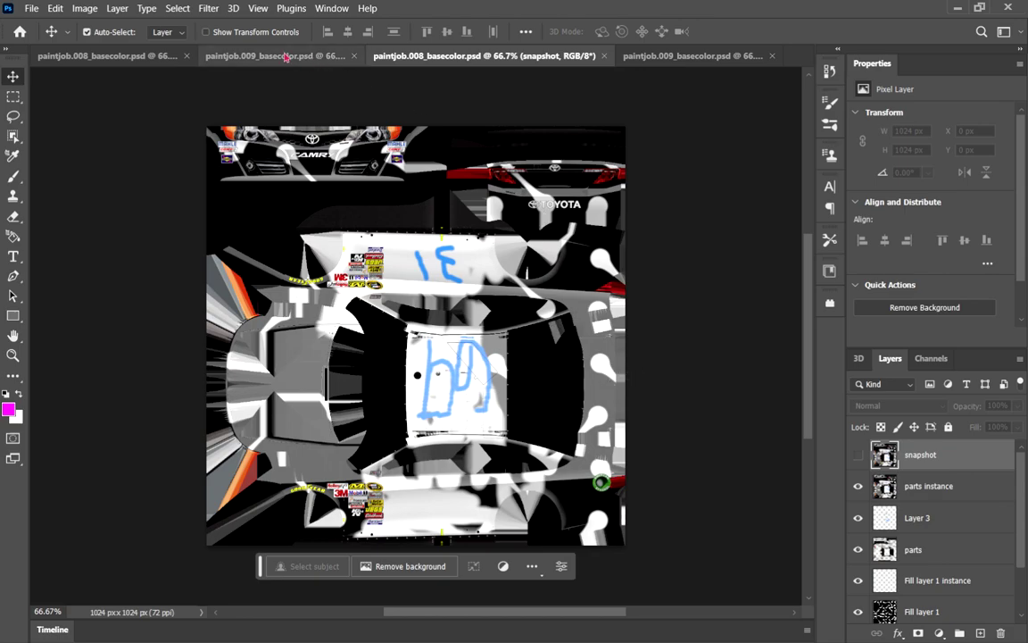
Hide Layer 3, Fill layer 1 instance and Layer 2 in paintjob.008_basecolor.psd, then minimize Photoshop.
left_click(859, 490)
left_click(859, 491)
left_click(859, 519)
left_click(858, 580)
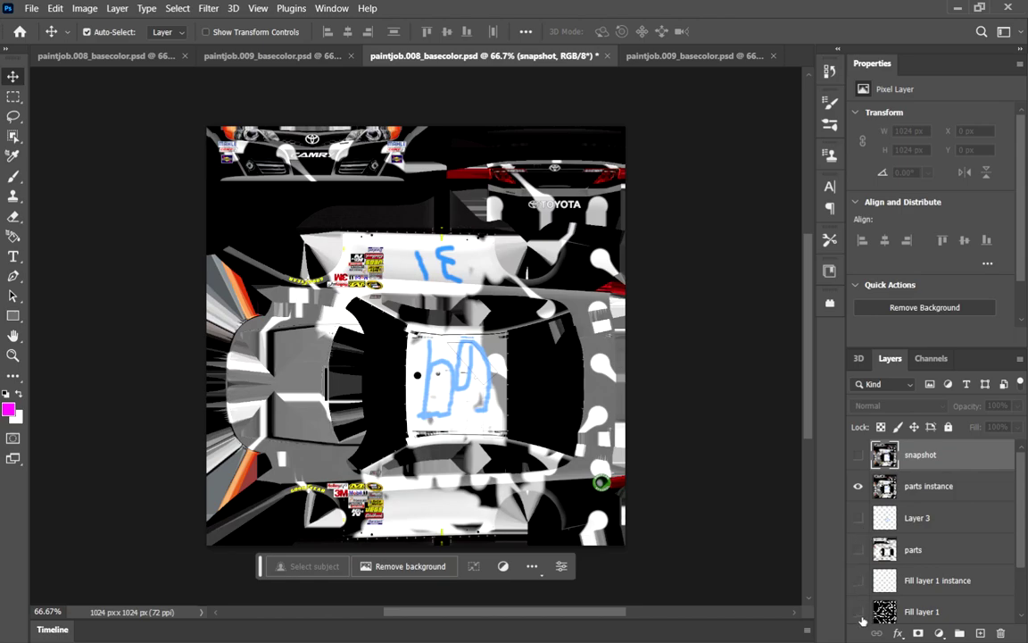
scroll(892, 558, "down", 2)
left_click(858, 576)
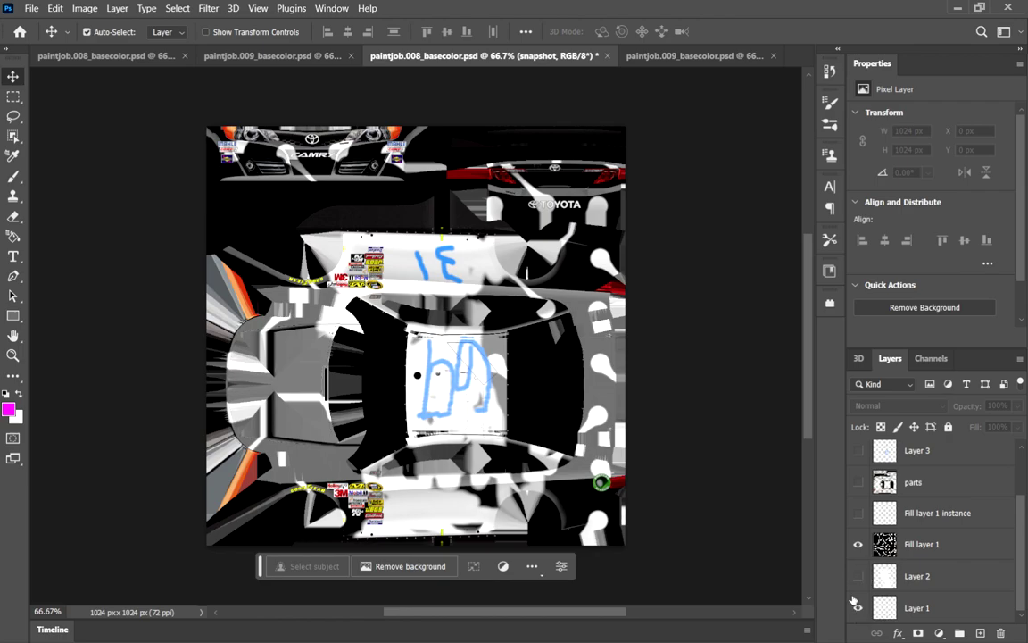
mouse_move(250, 642)
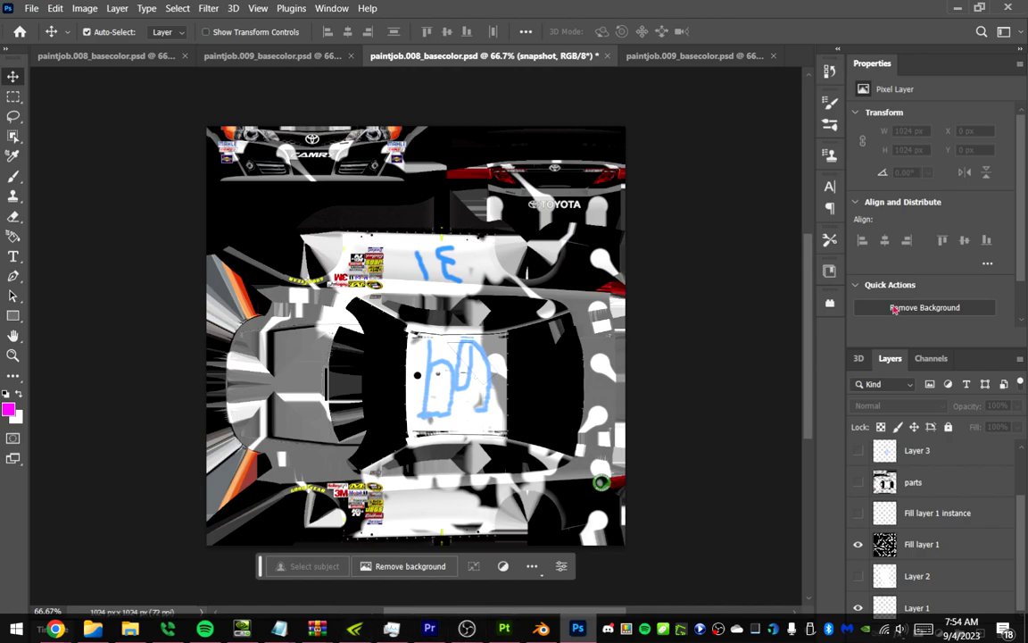
left_click(954, 7)
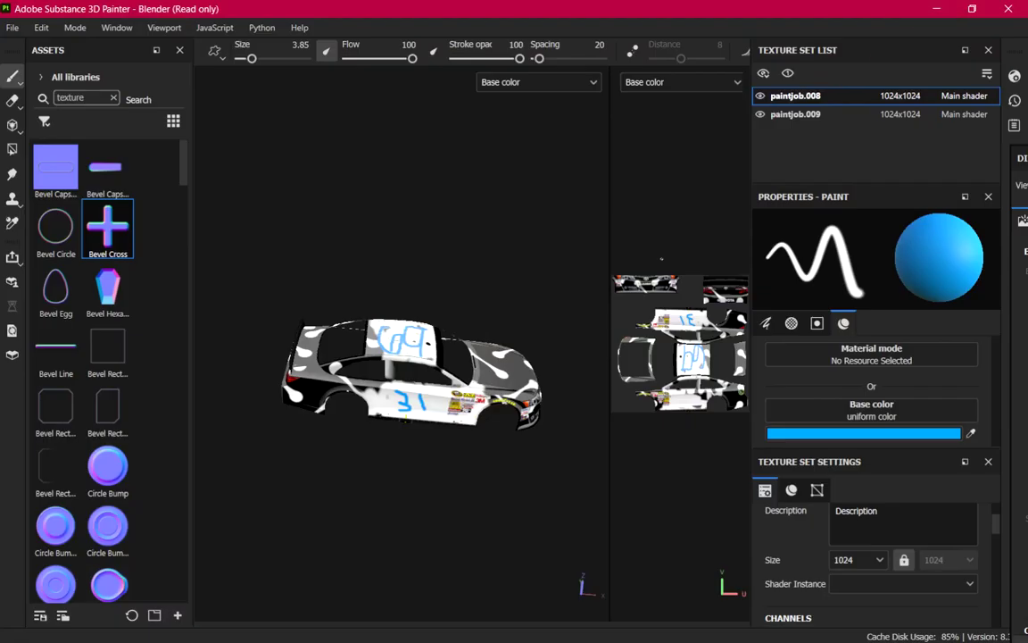
Set the texture export to the 2D View output template with psd file type, then close the export settings.
left_click(12, 26)
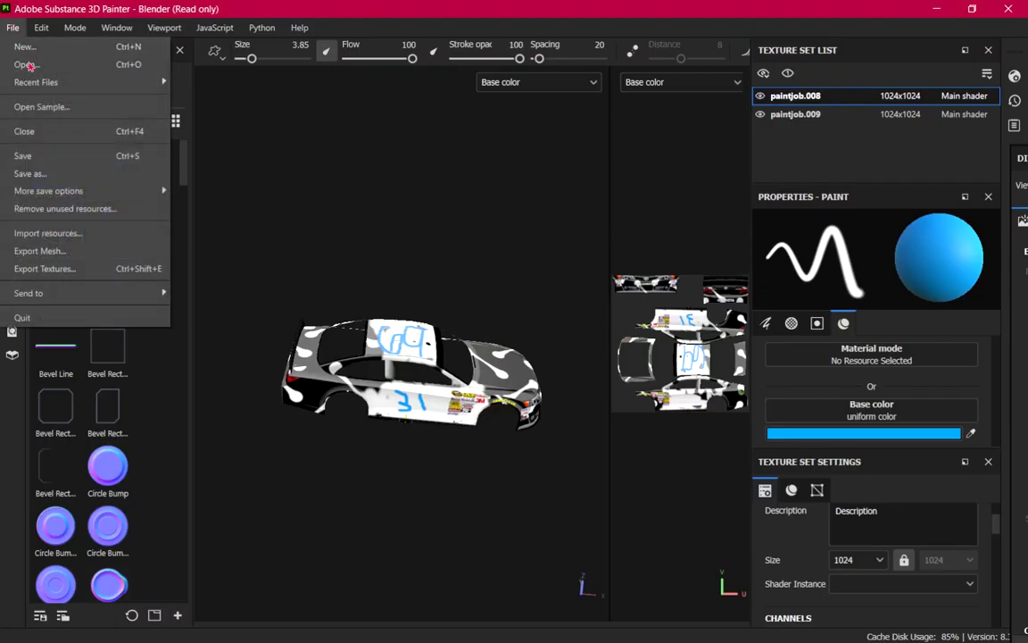
left_click(62, 268)
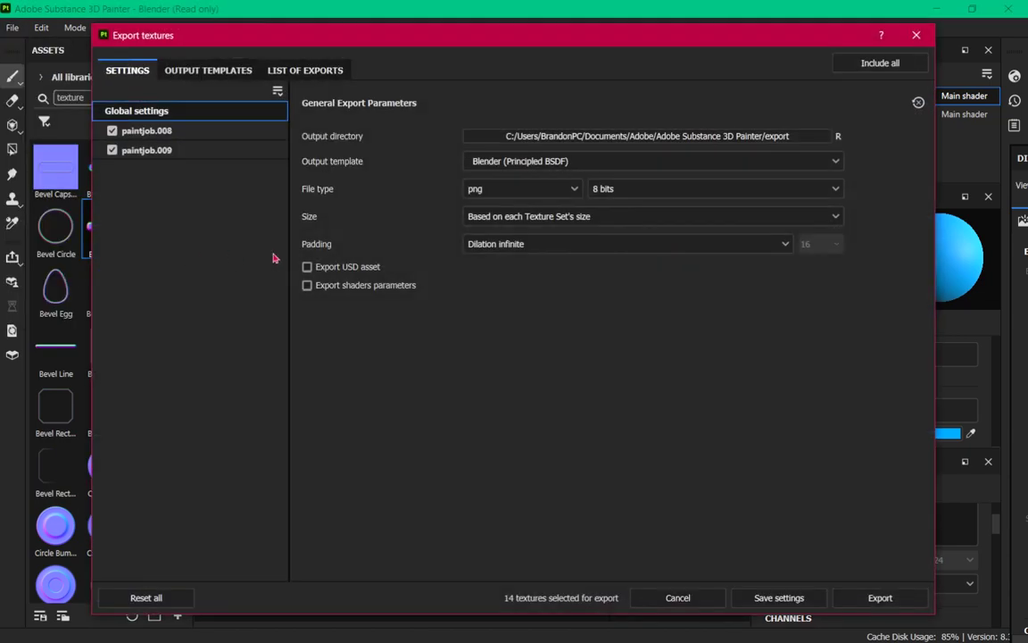
left_click(543, 161)
scroll(542, 171, "up", 2)
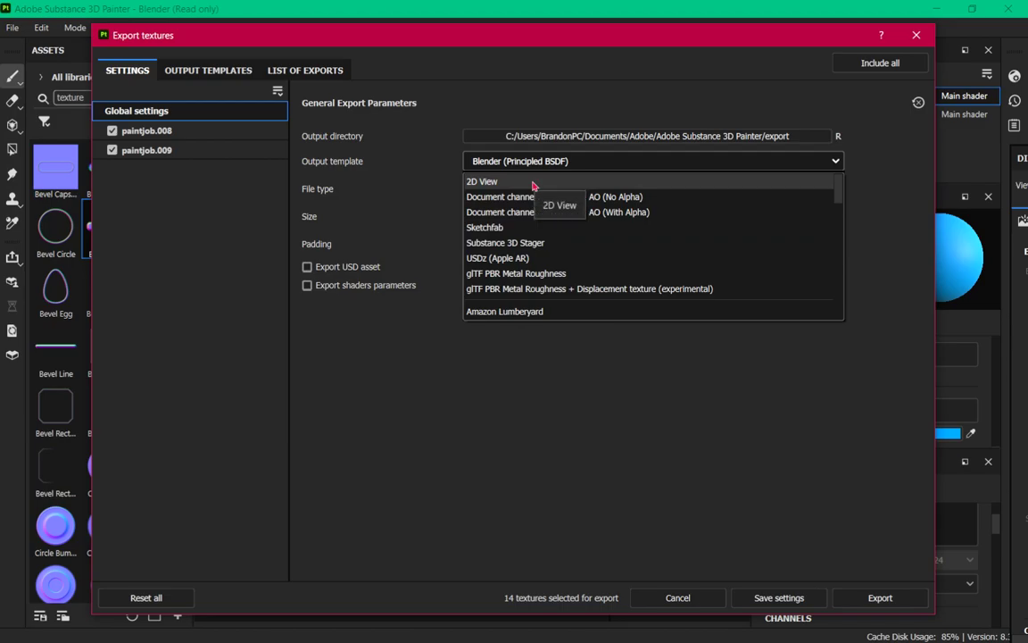
left_click(533, 183)
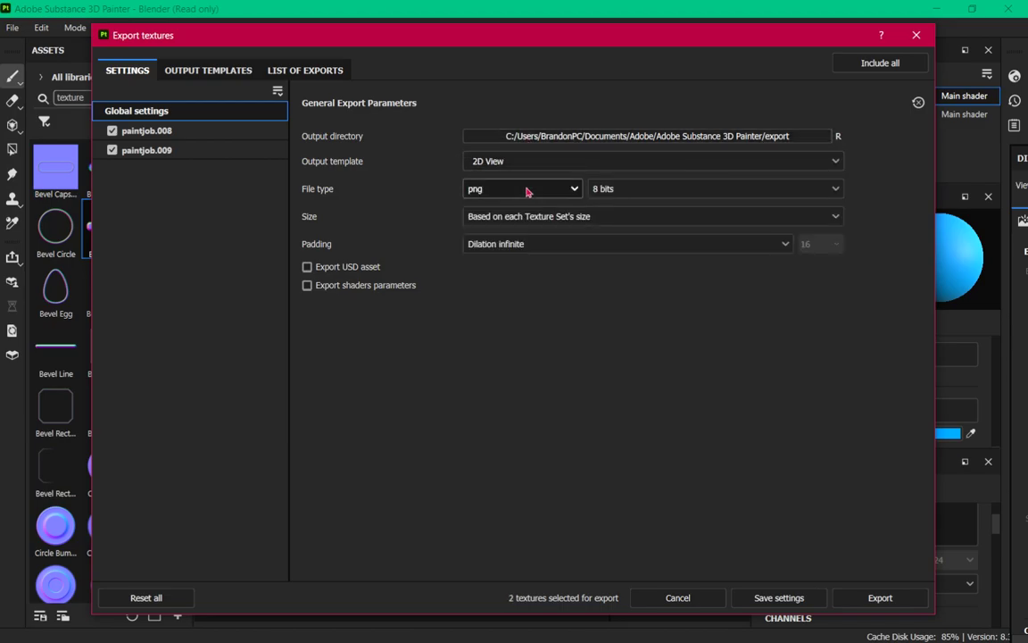
left_click(536, 189)
scroll(525, 296, "down", 5)
left_click(475, 316)
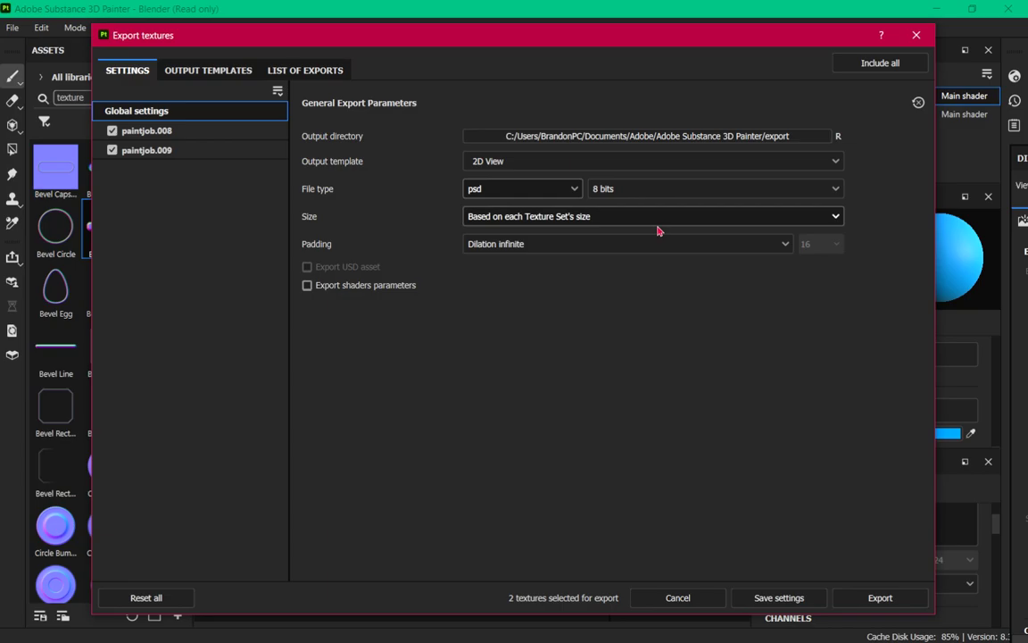
left_click(916, 35)
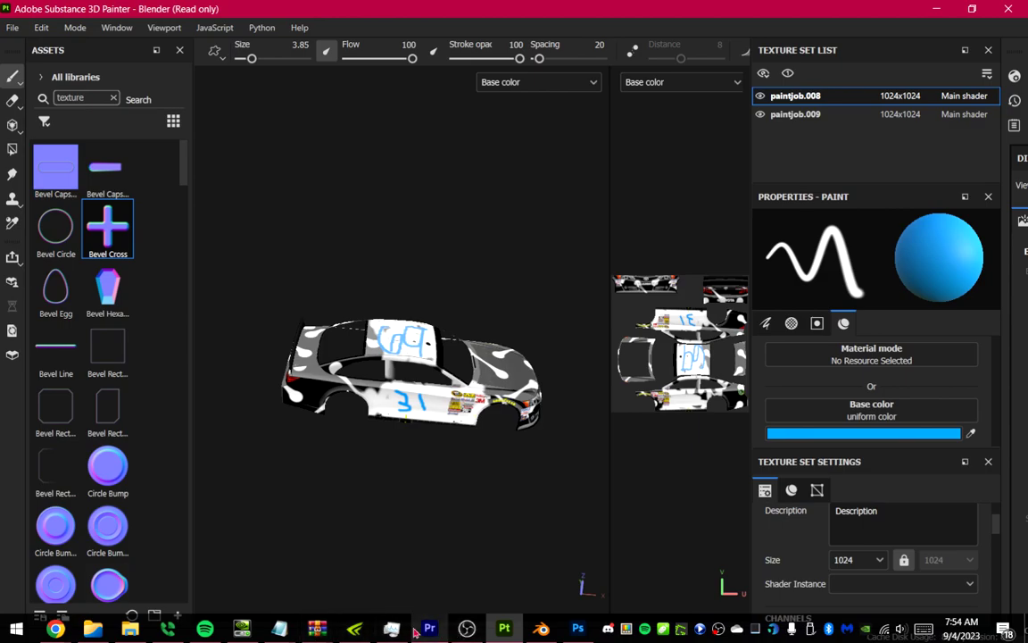
View the first paintjob document in Photoshop, then open CarView's File menu.
left_click(430, 630)
left_click(578, 630)
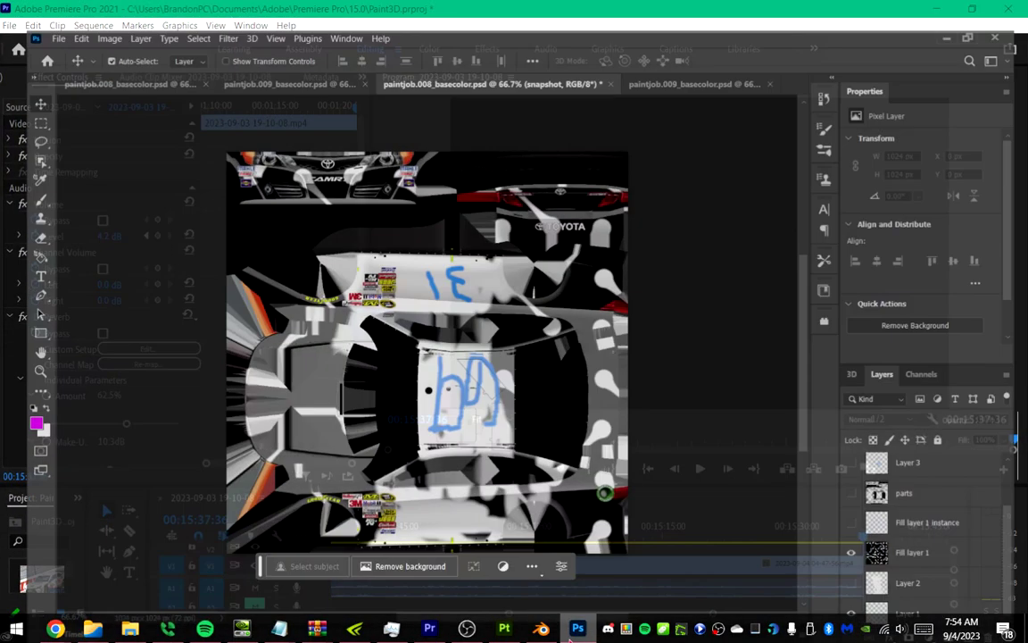
left_click(106, 57)
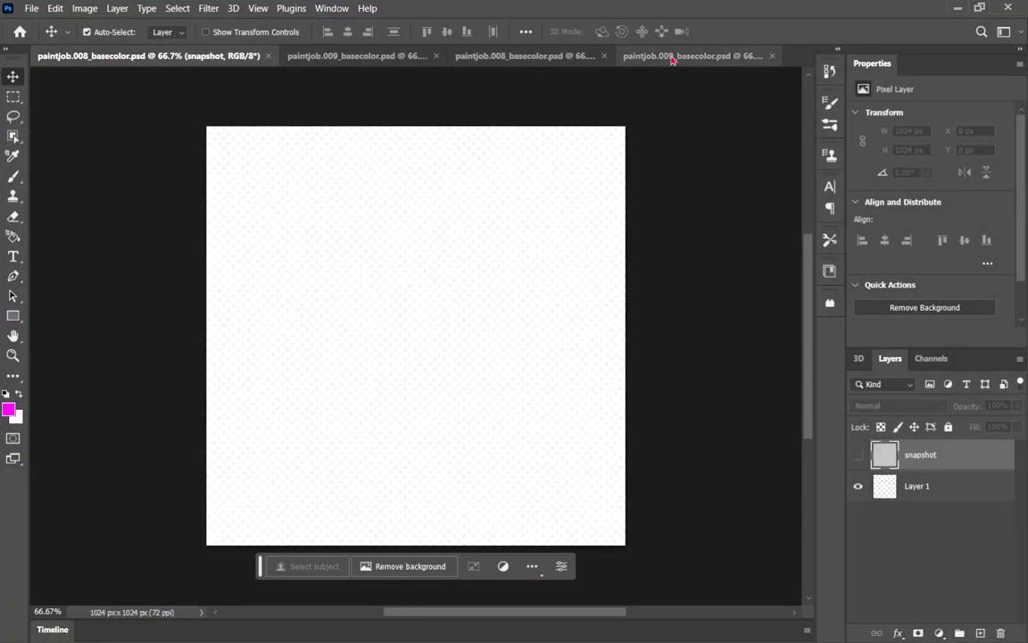
left_click(18, 31)
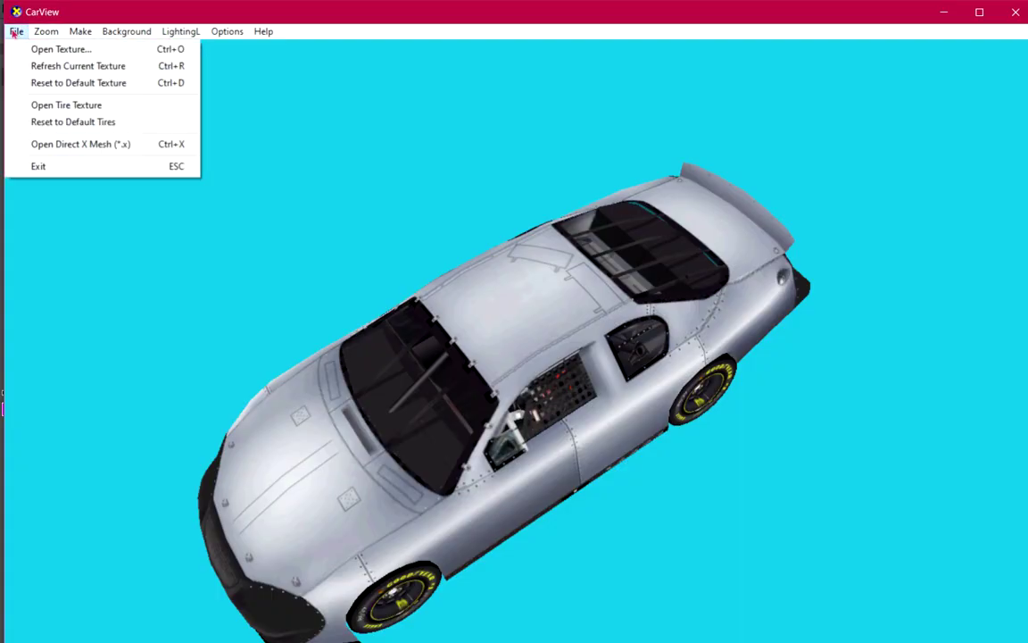
Load the car.X DirectX mesh and orbit it upright to a left three-quarter view.
left_click(28, 146)
double_click(177, 130)
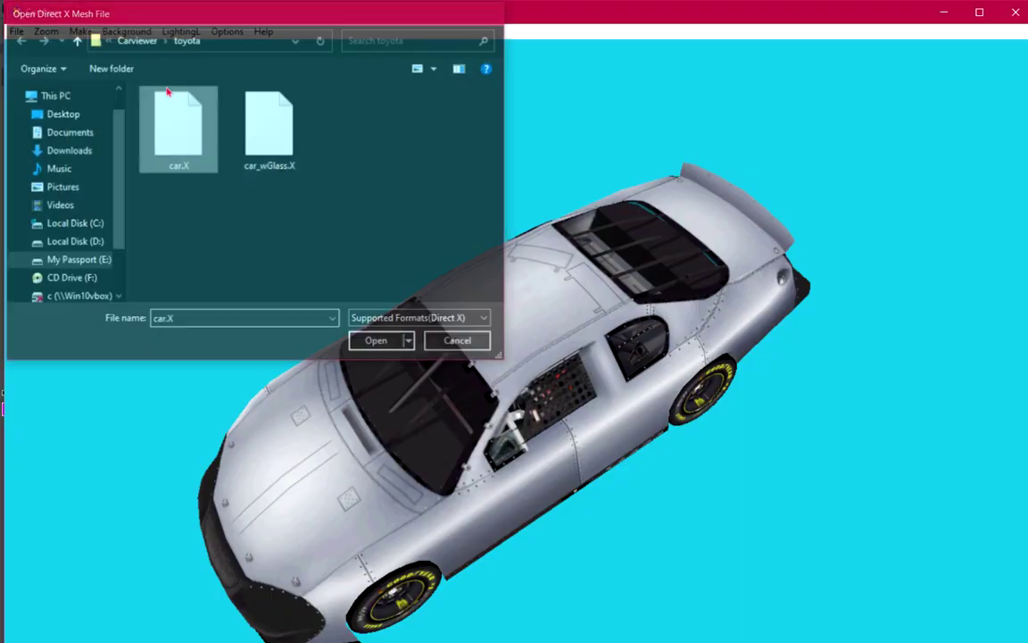
left_click_drag(537, 252, 312, 332)
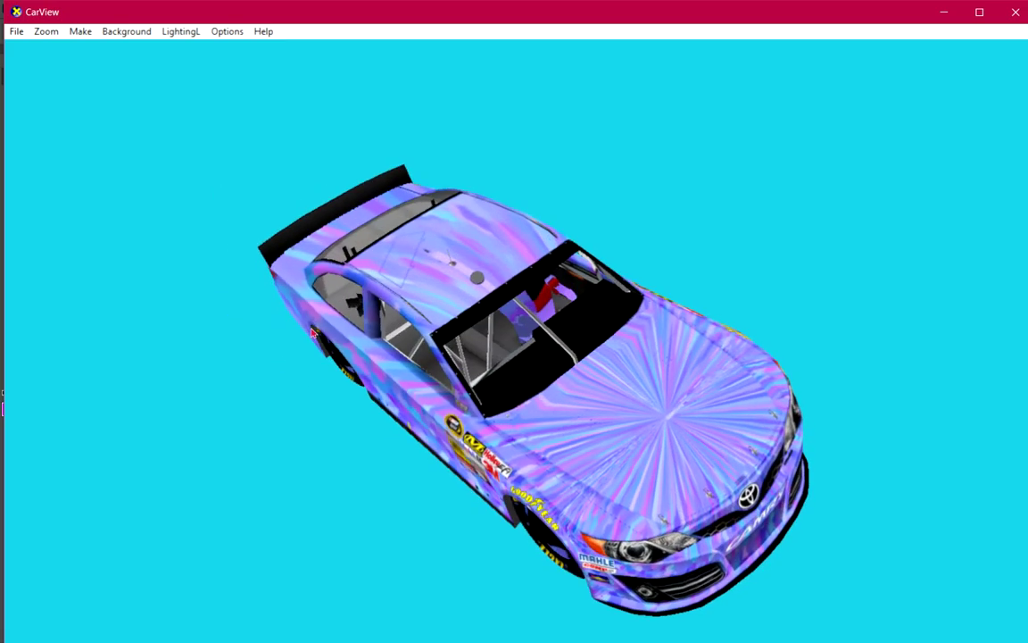
left_click_drag(444, 389, 563, 398)
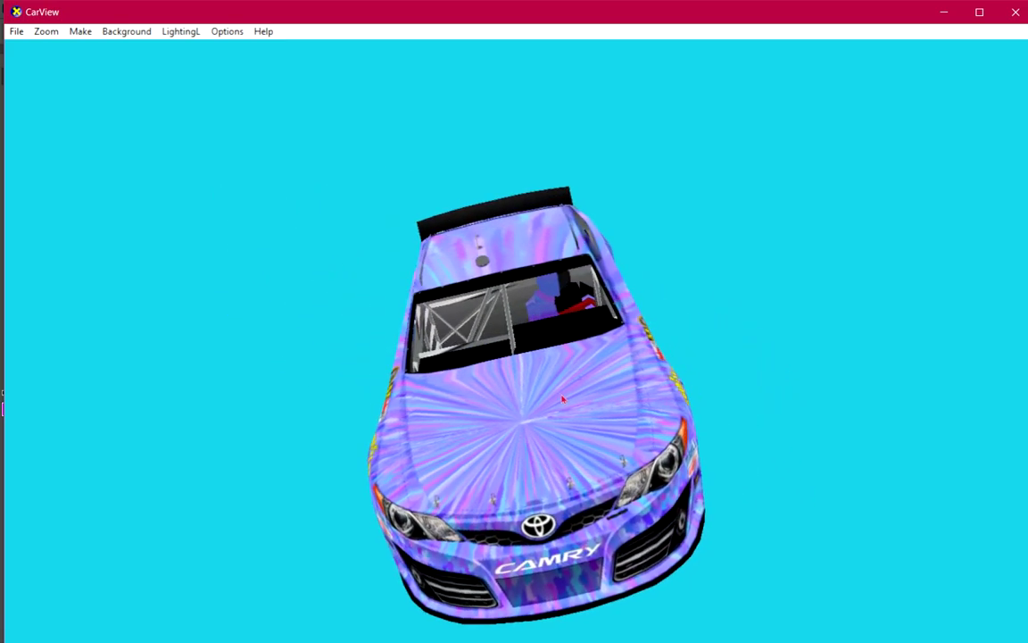
left_click_drag(719, 382, 491, 385)
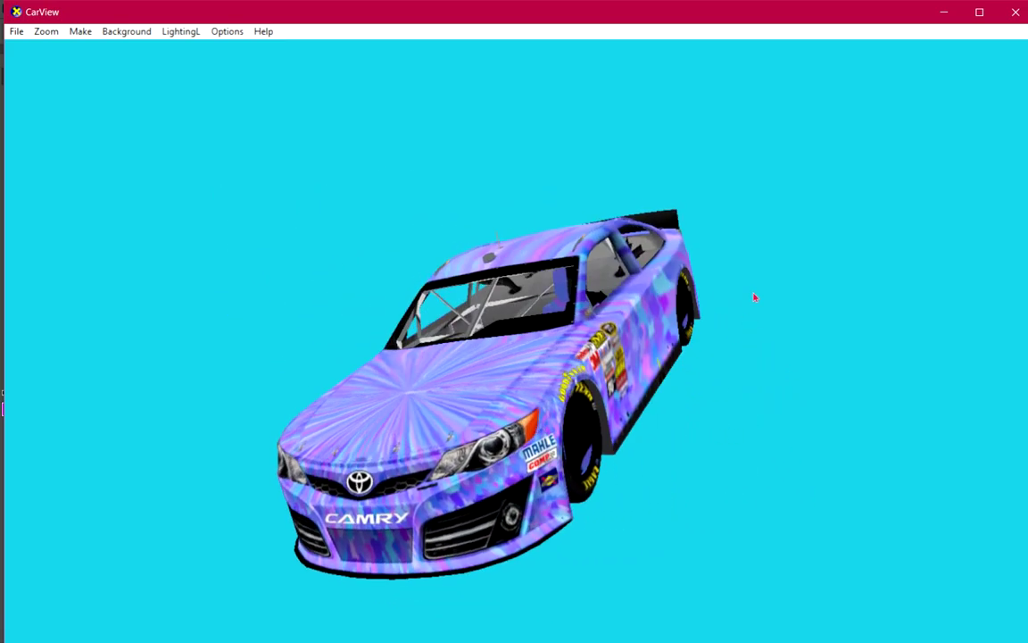
left_click_drag(756, 298, 572, 405)
Inspect the purple paint from rear, roof and front angles, then close CarView and minimize Photoshop.
left_click_drag(812, 265, 695, 538)
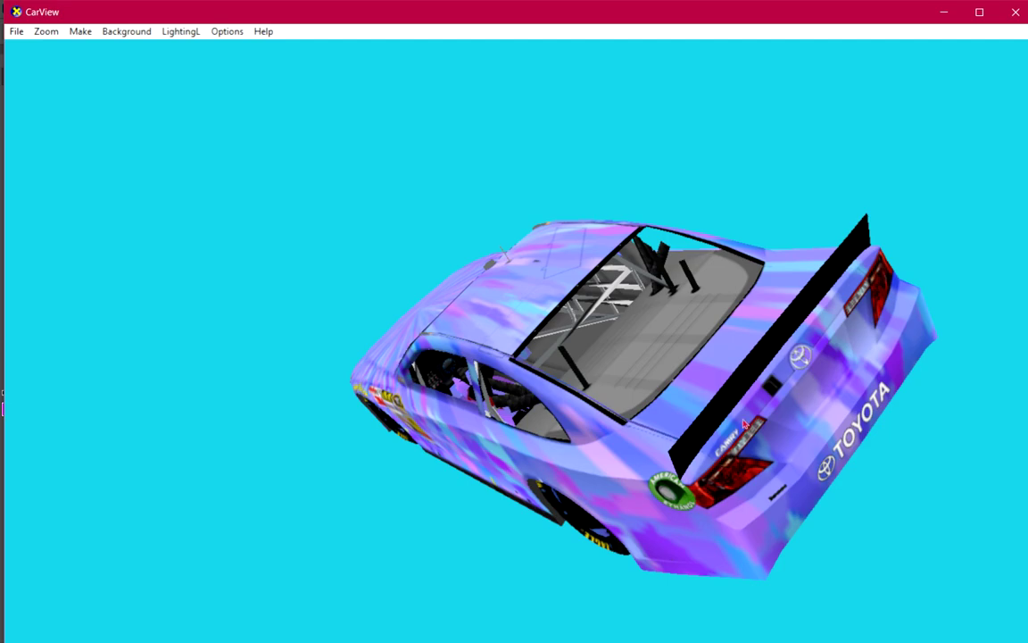
left_click_drag(845, 427, 746, 476)
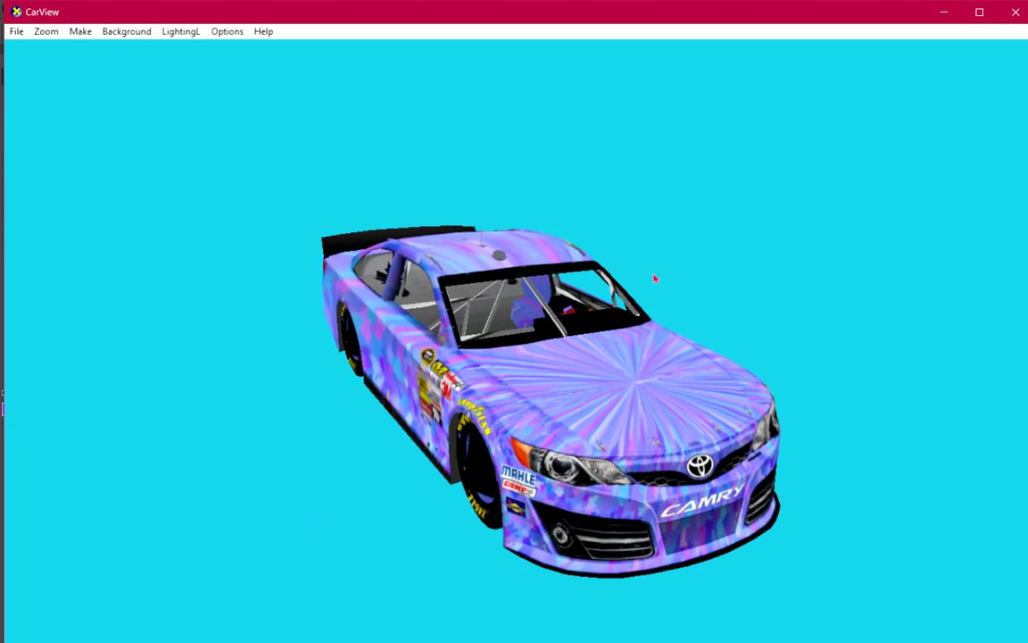
left_click_drag(668, 378, 454, 314)
left_click_drag(496, 272, 602, 408)
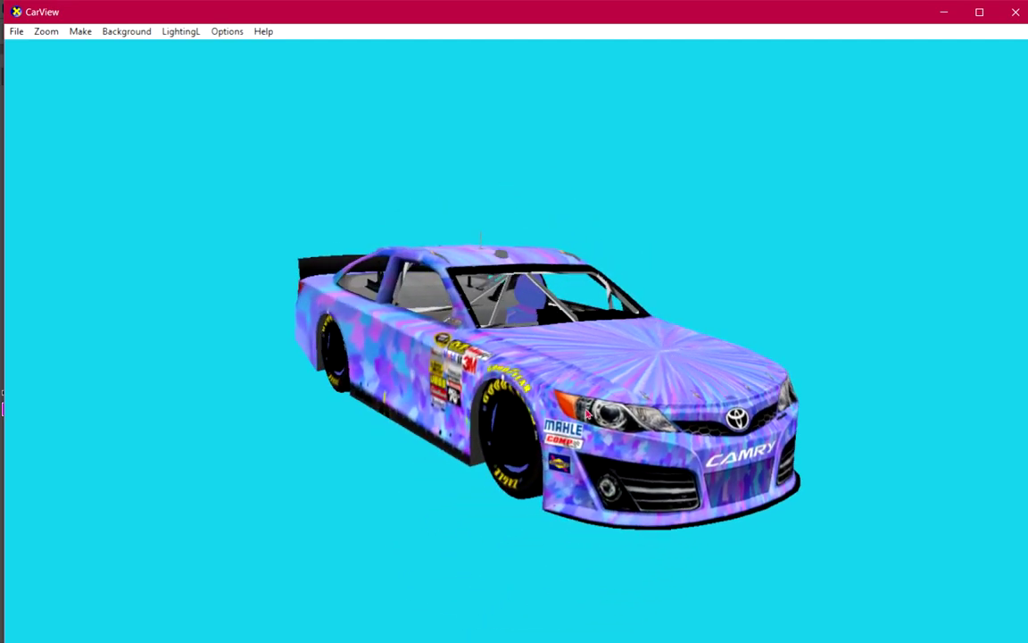
left_click_drag(432, 400, 881, 48)
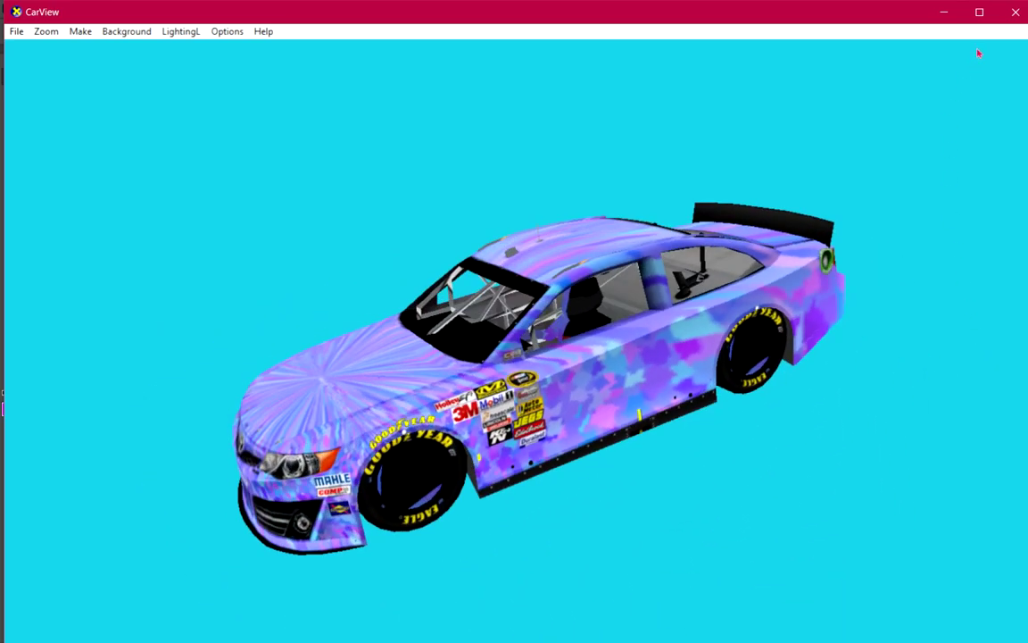
left_click(1014, 9)
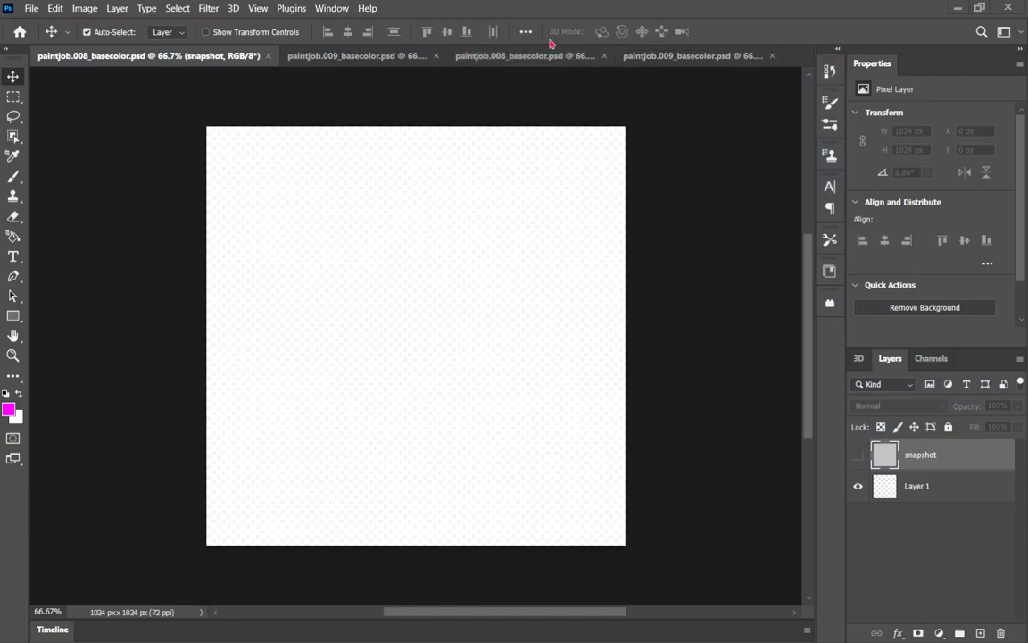
left_click(957, 8)
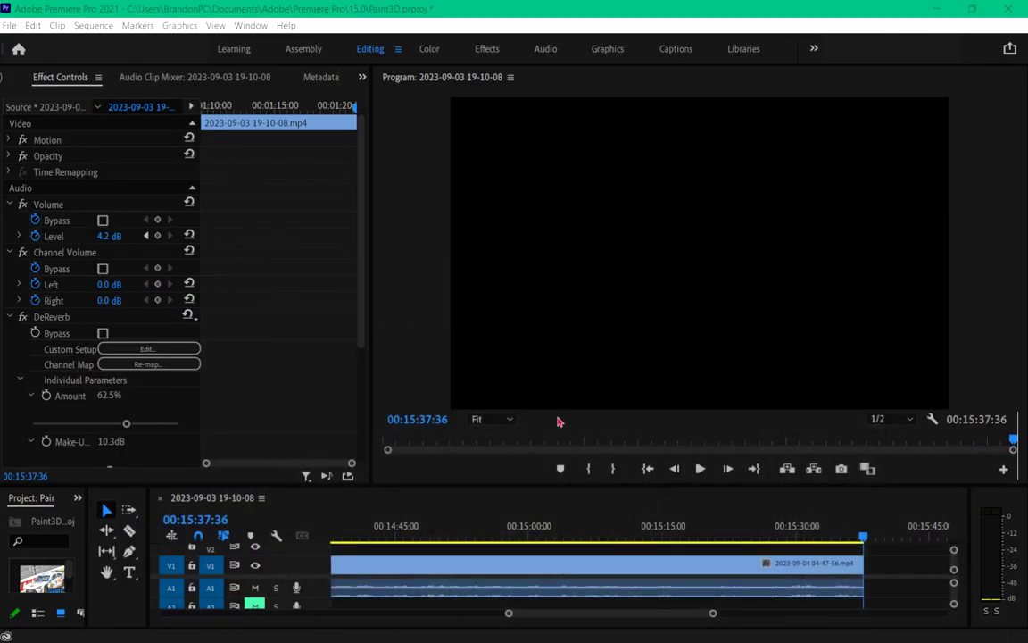